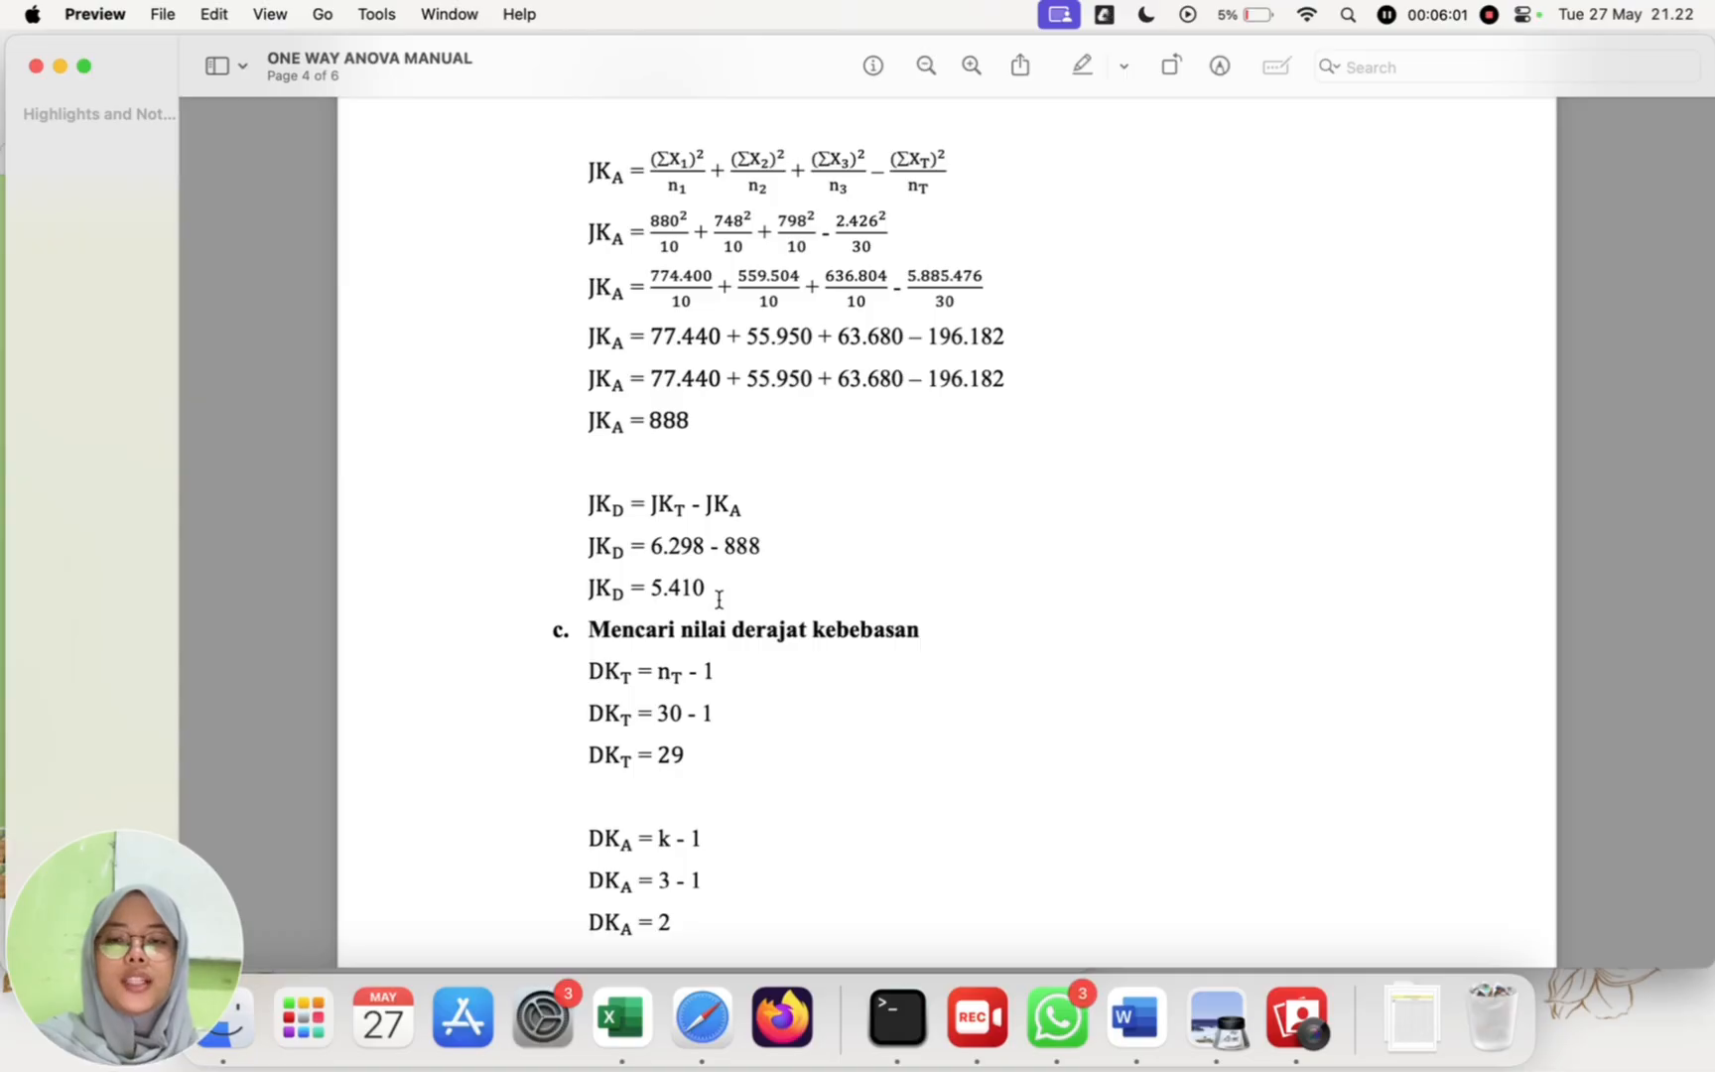
Step: Review the manual one-way ANOVA calculation from the sums of squares and degrees of freedom through the F table to the conclusion
scroll(718, 600, down, 10)
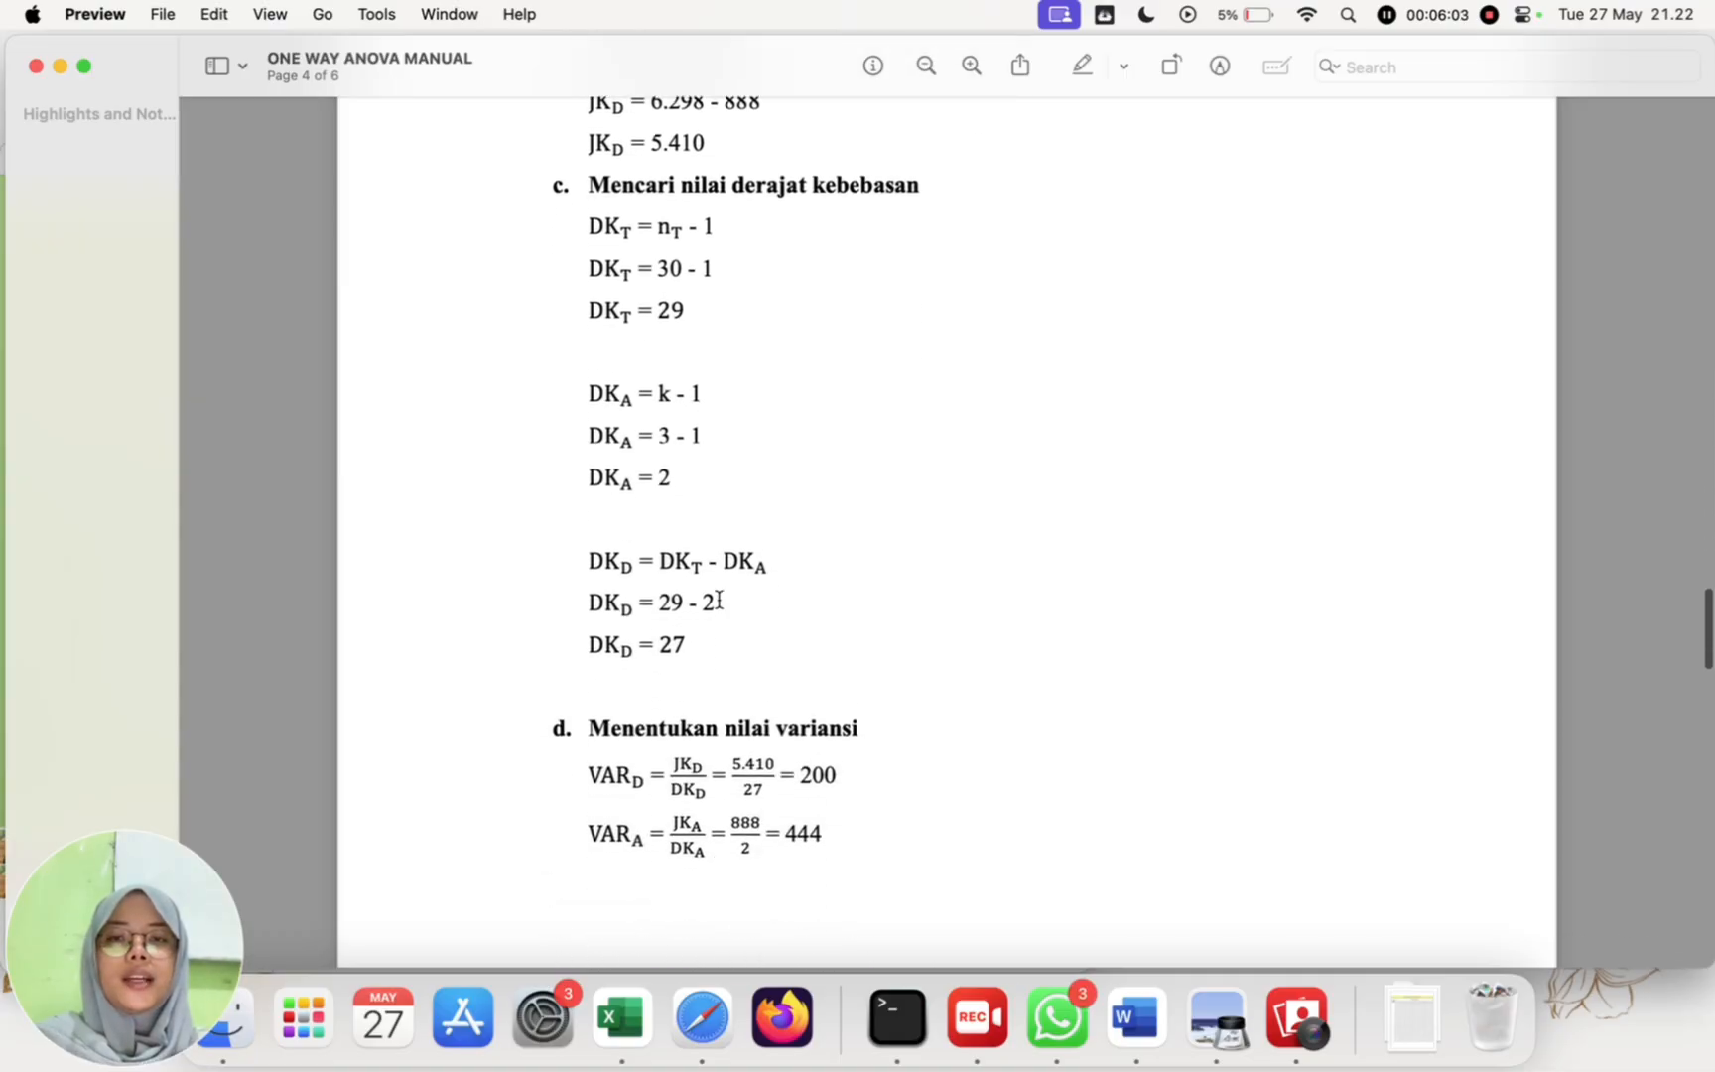
scroll(719, 599, down, 2)
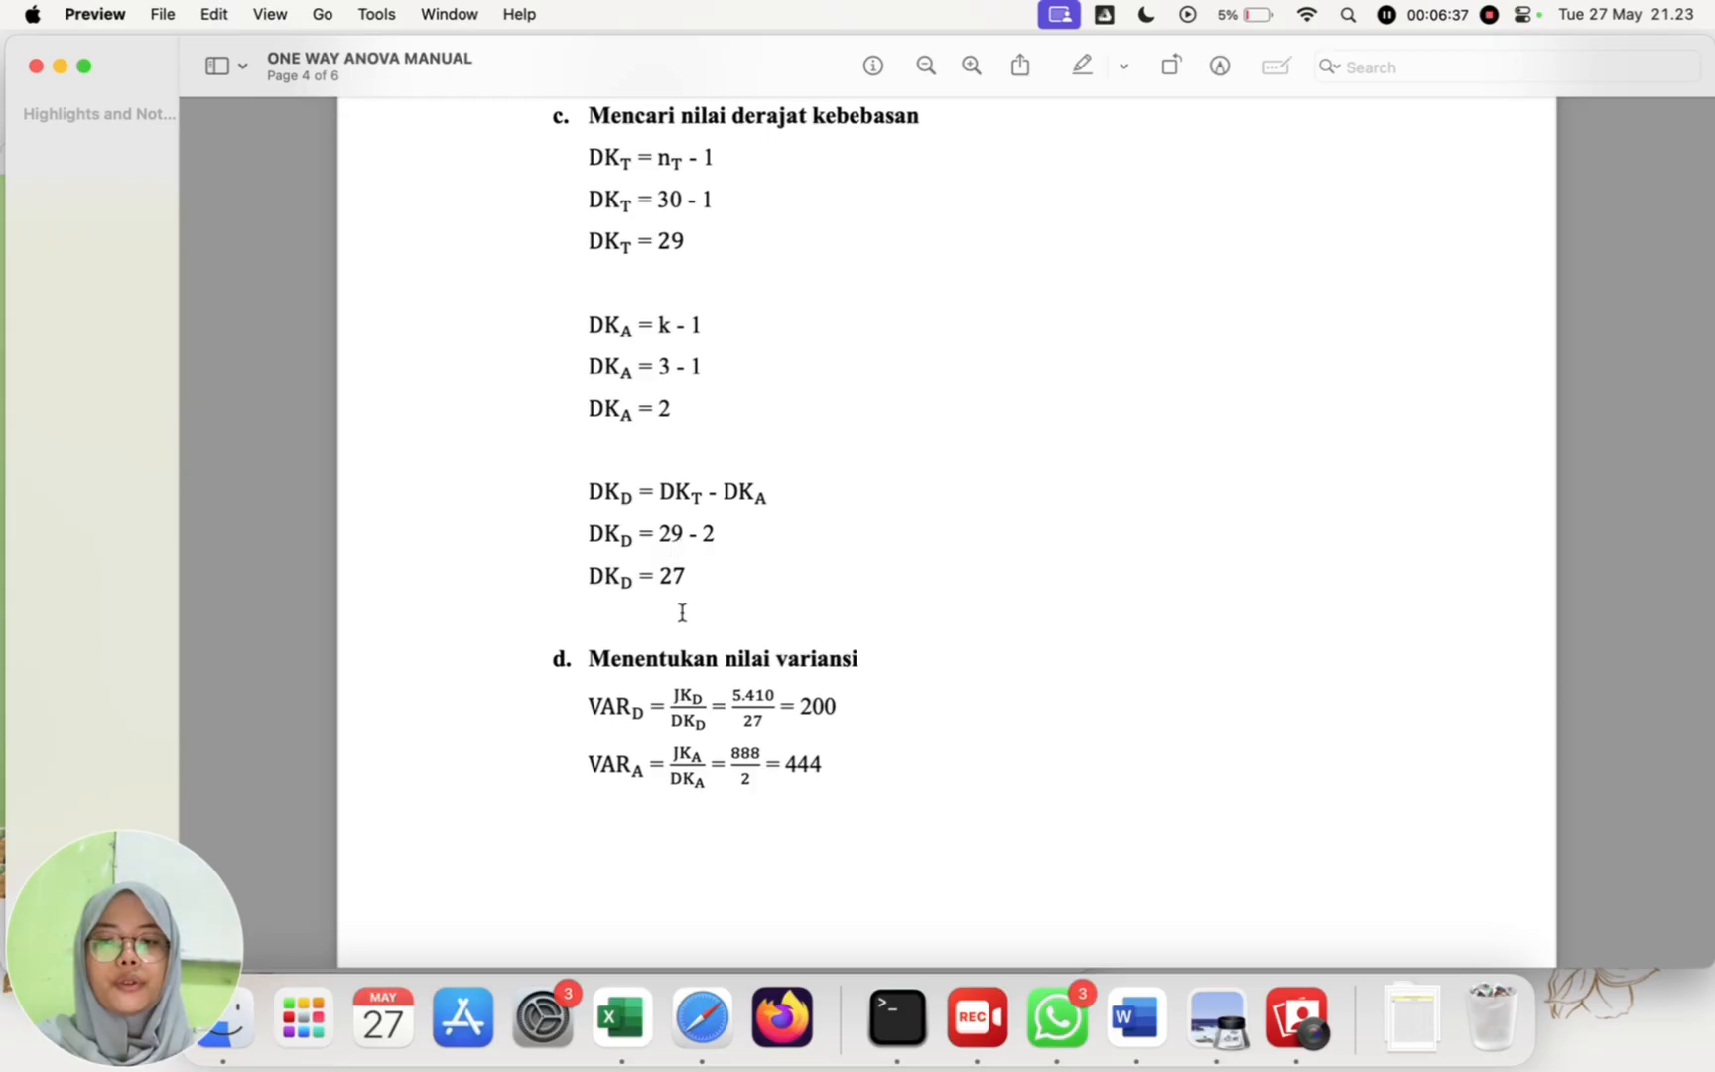
scroll(682, 612, down, 5)
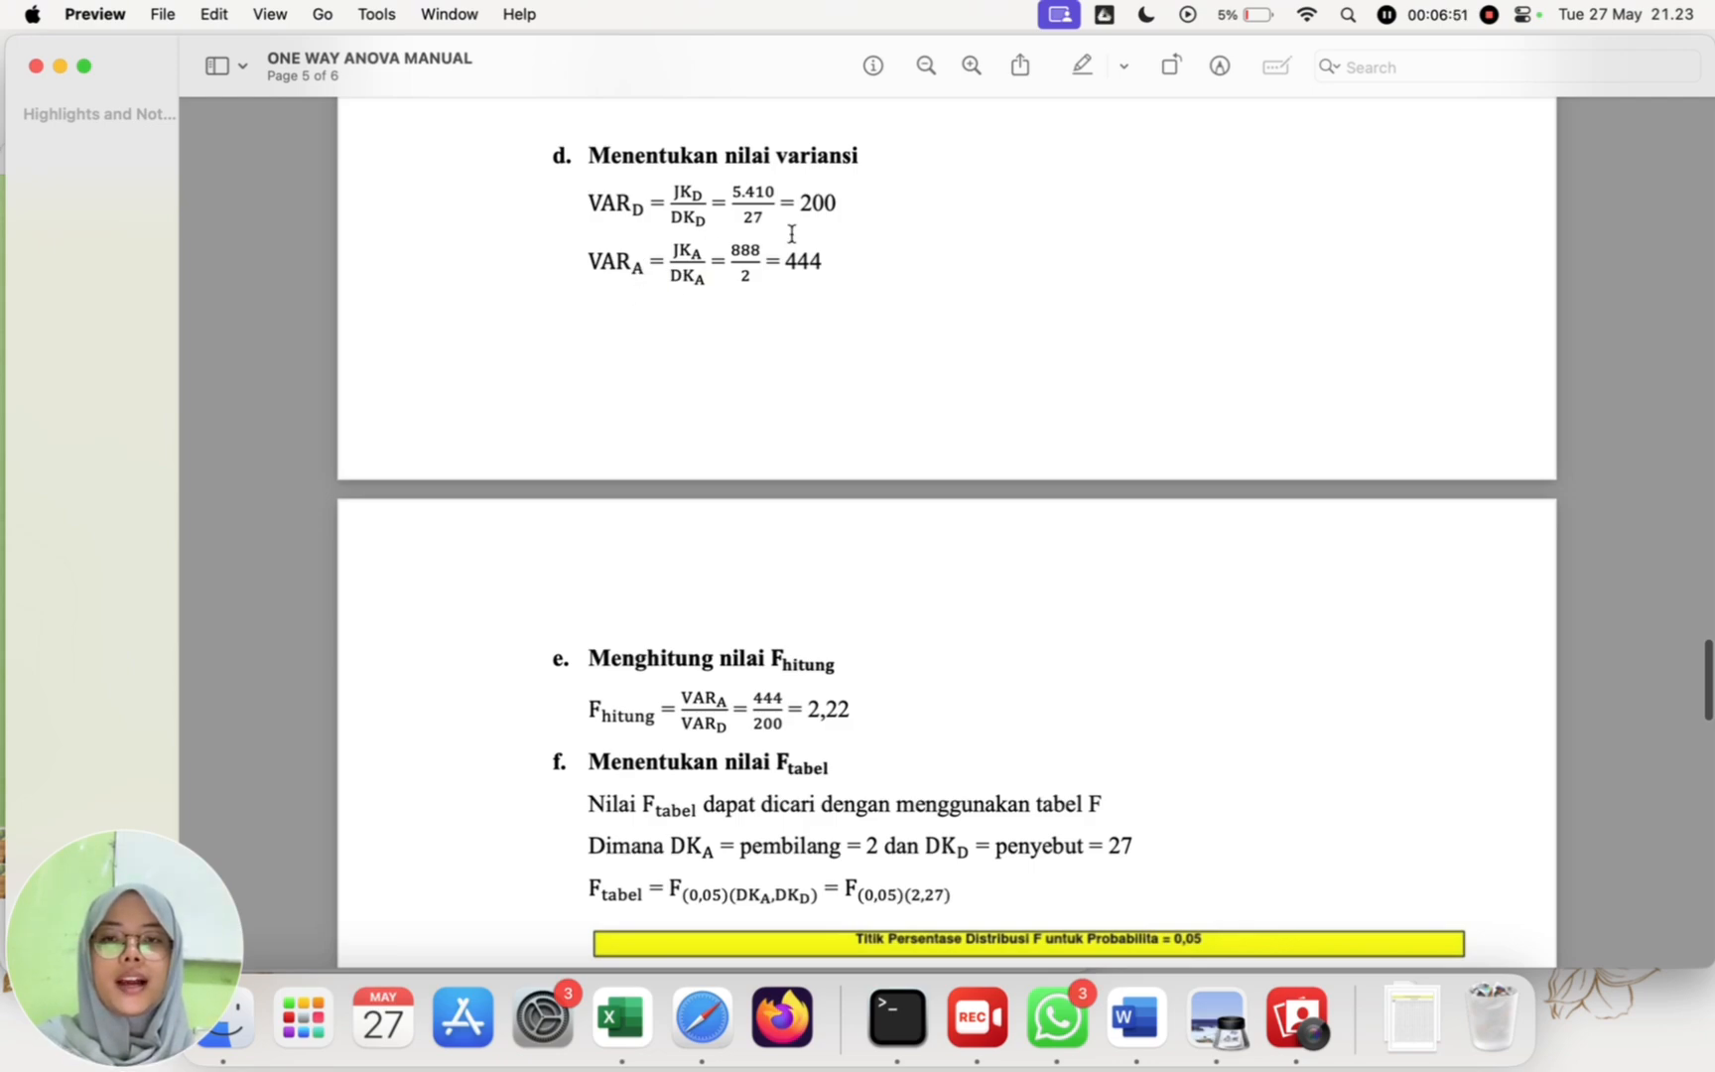
scroll(820, 282, down, 10)
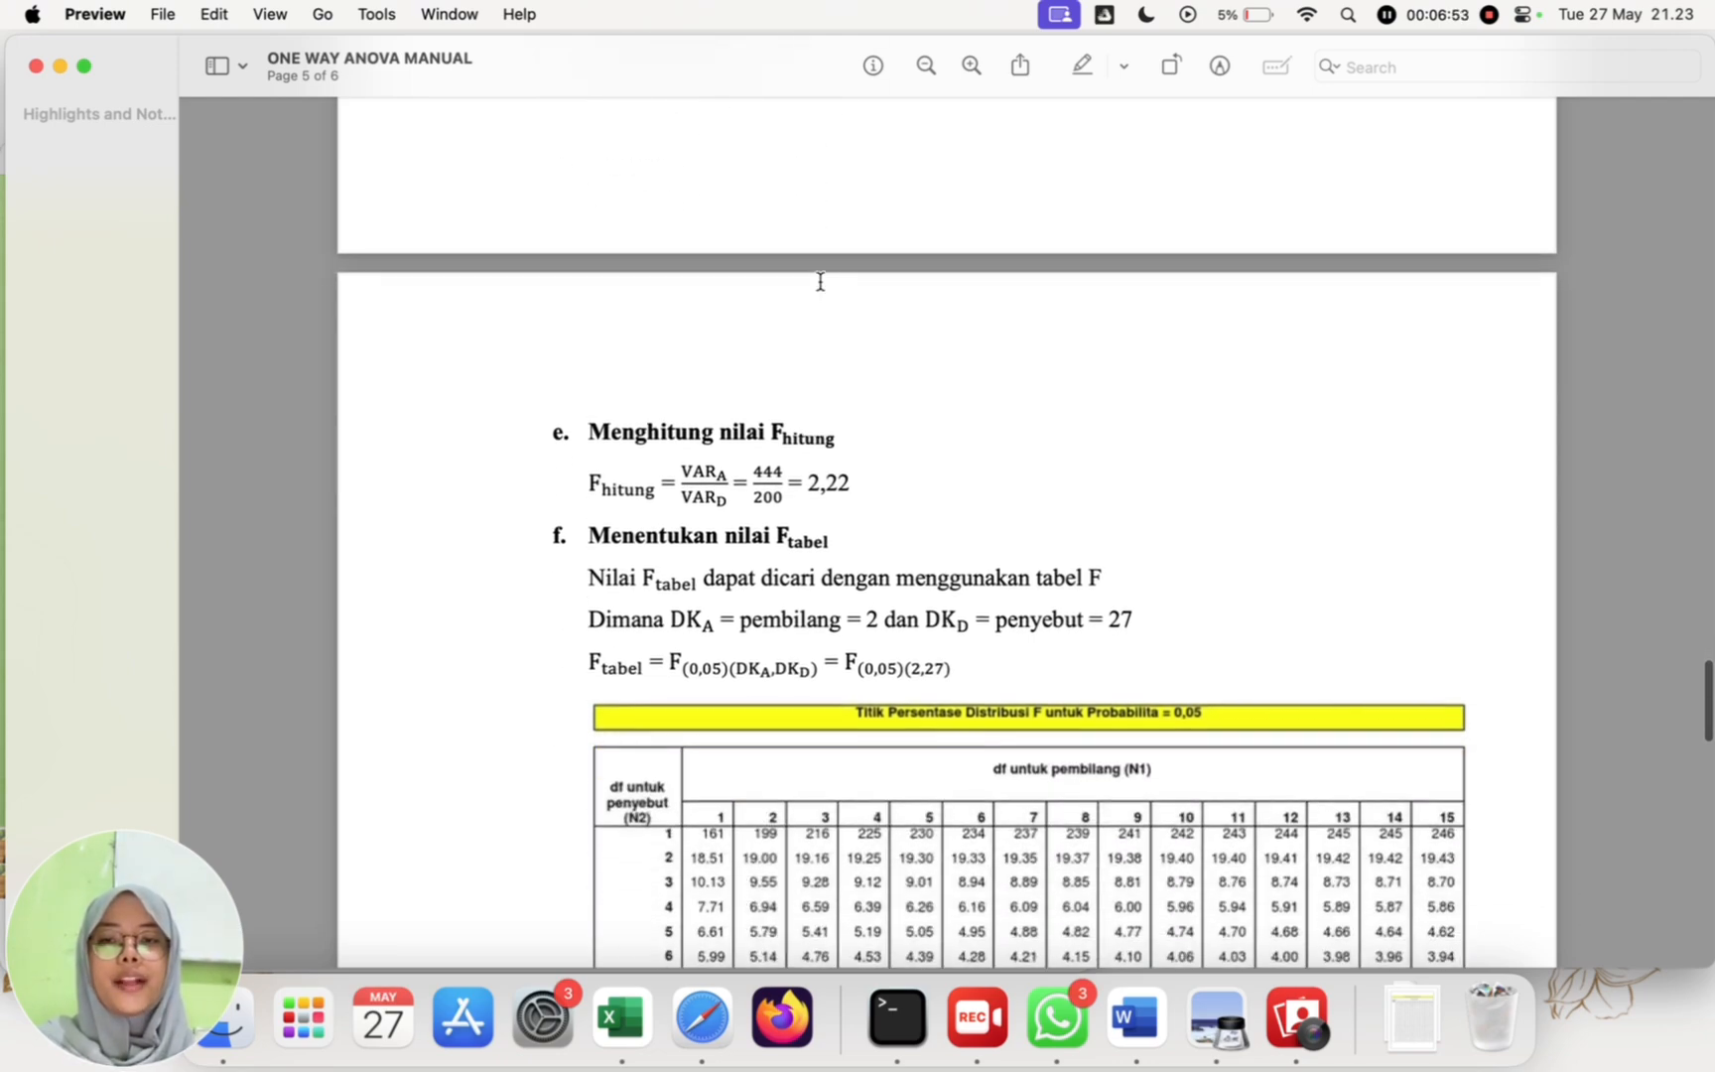
scroll(820, 282, down, 1)
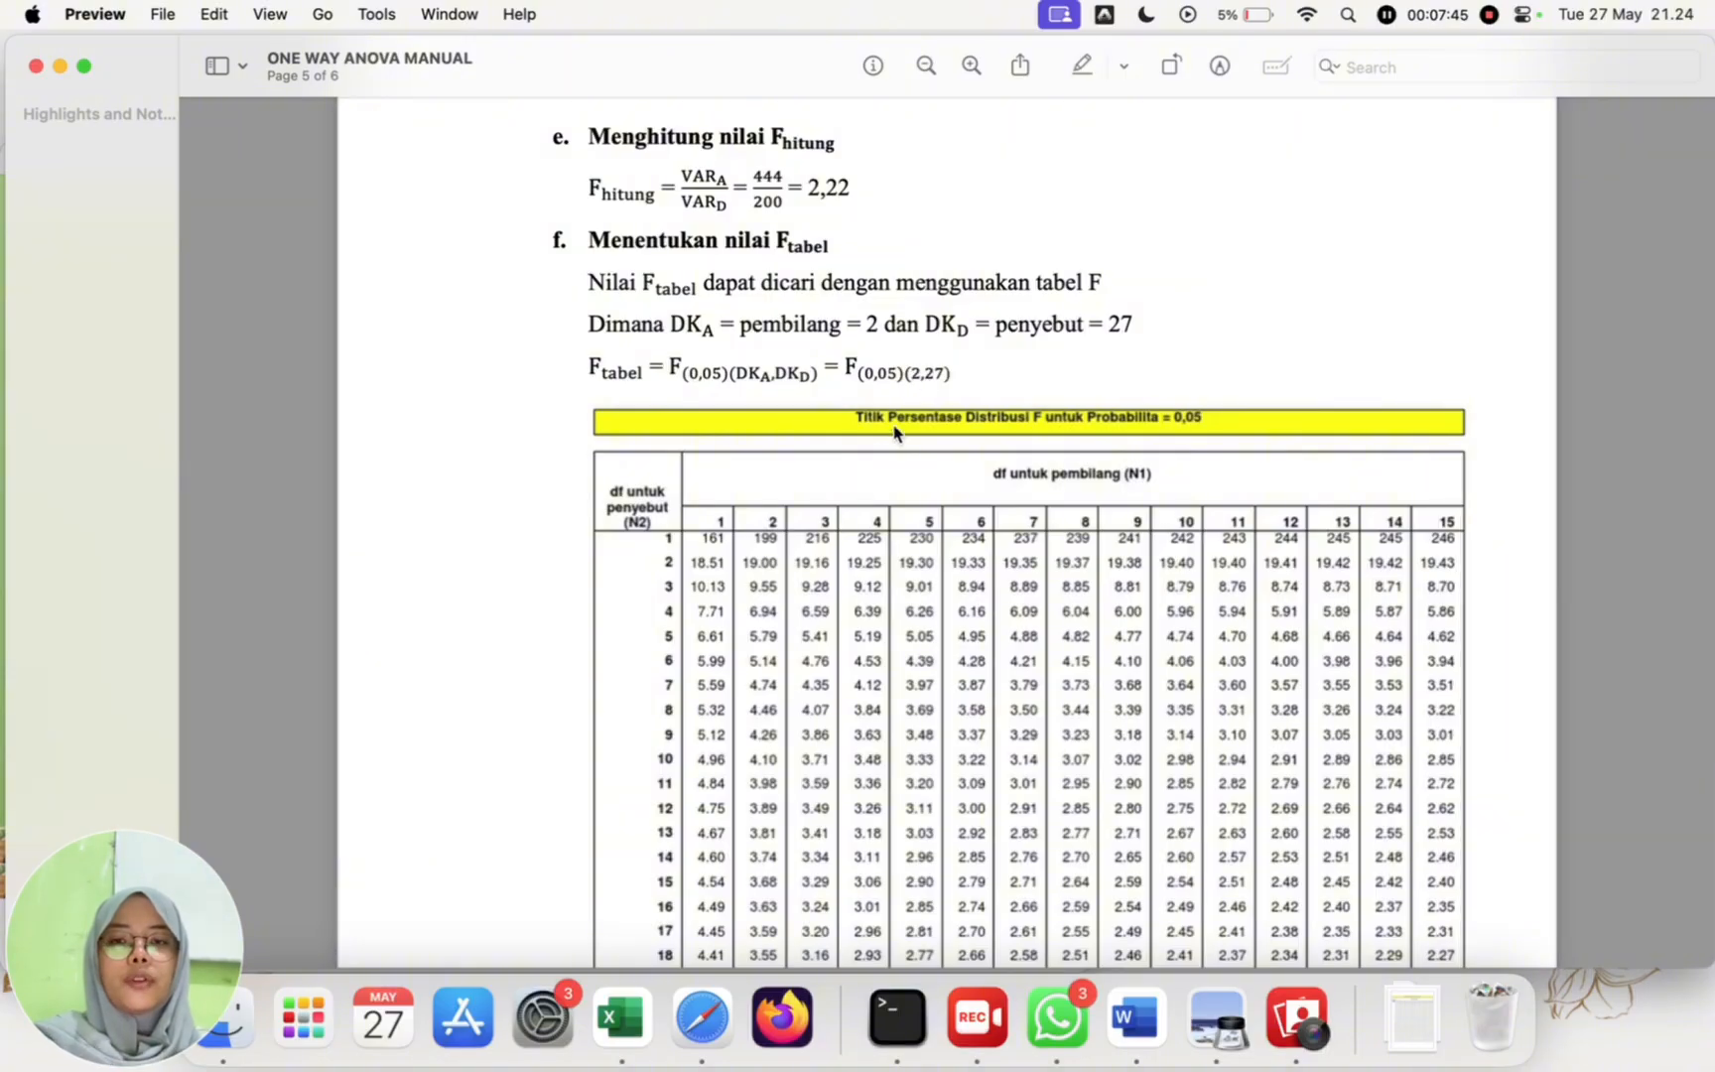
scroll(851, 492, down, 2)
scroll(851, 492, down, 1)
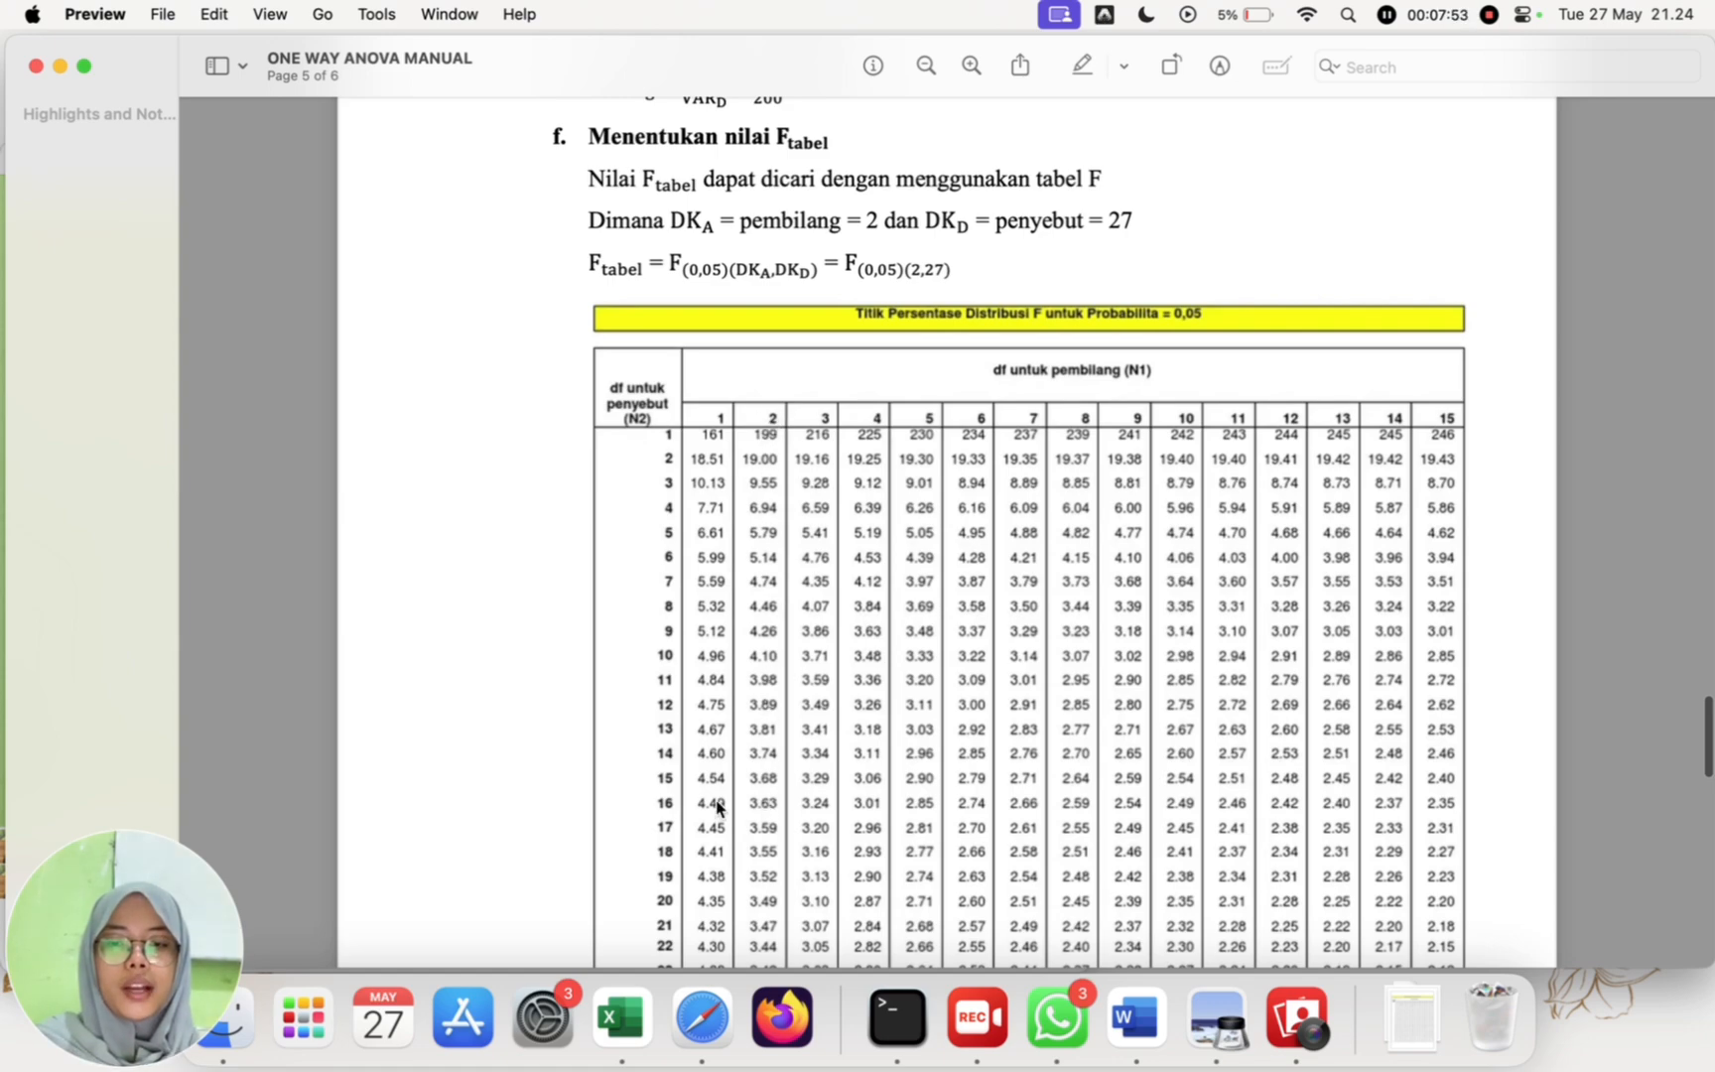
scroll(764, 870, down, 5)
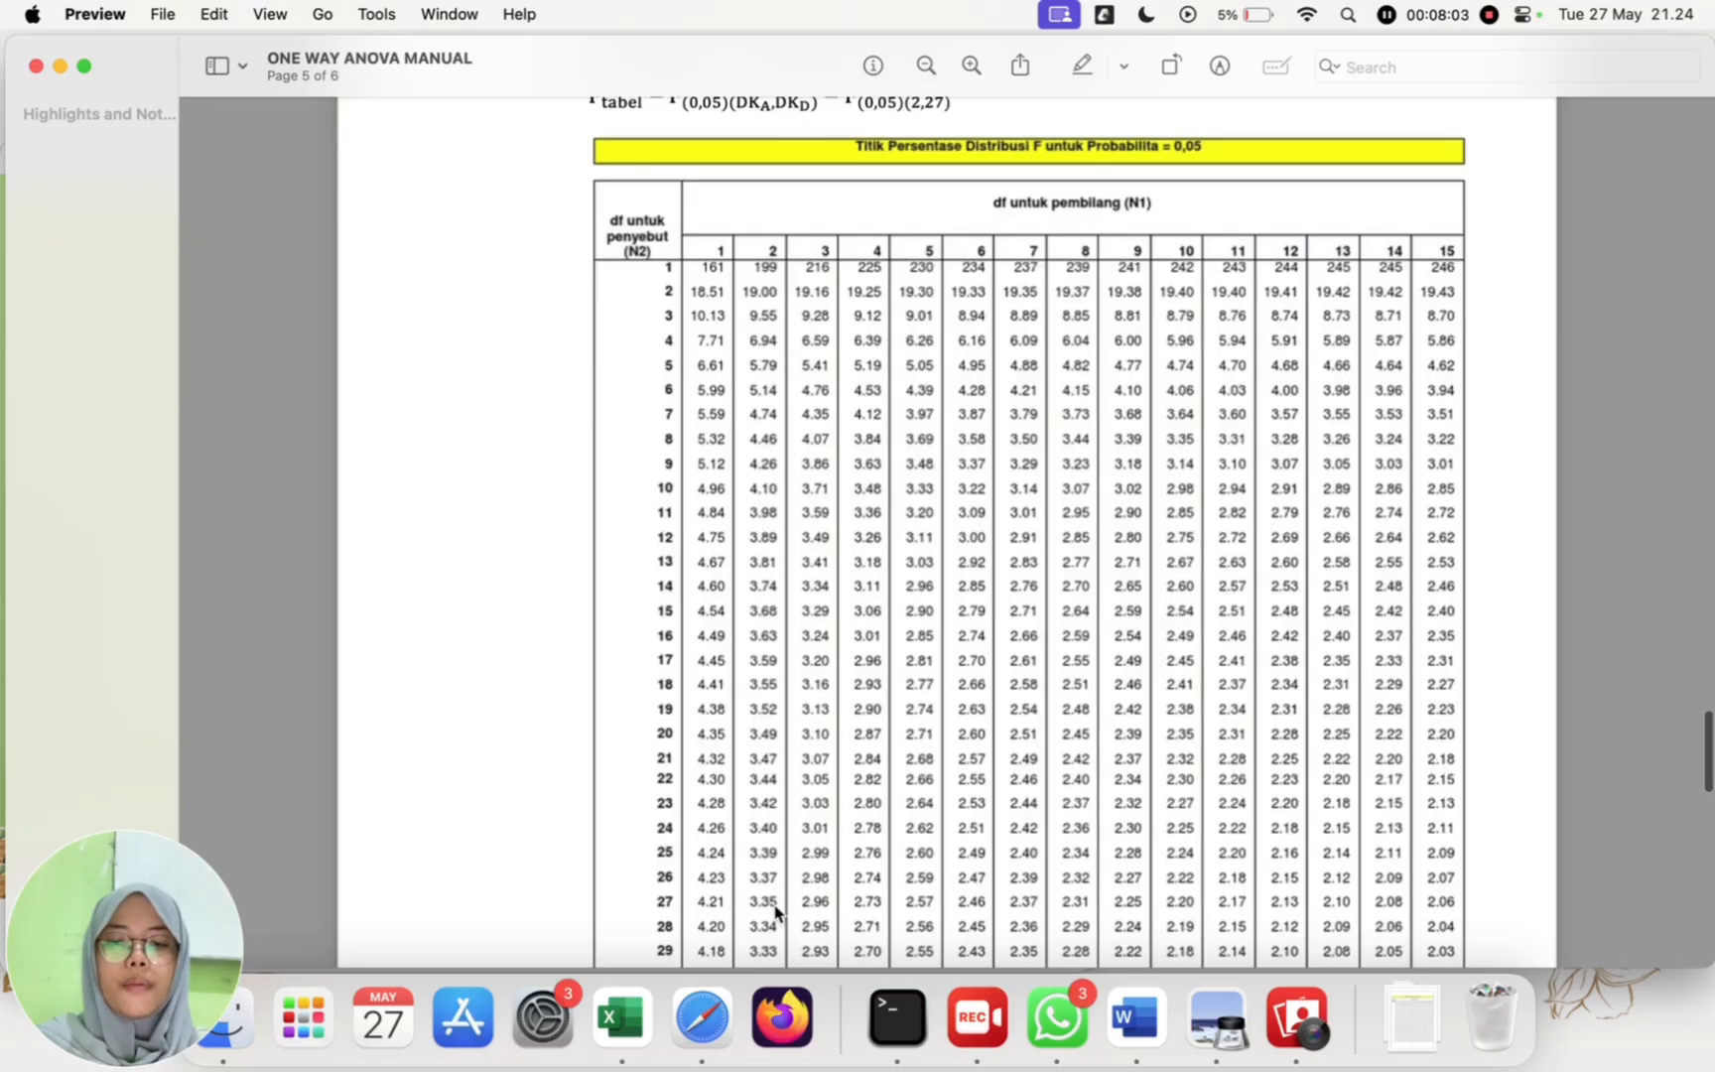
scroll(764, 909, down, 10)
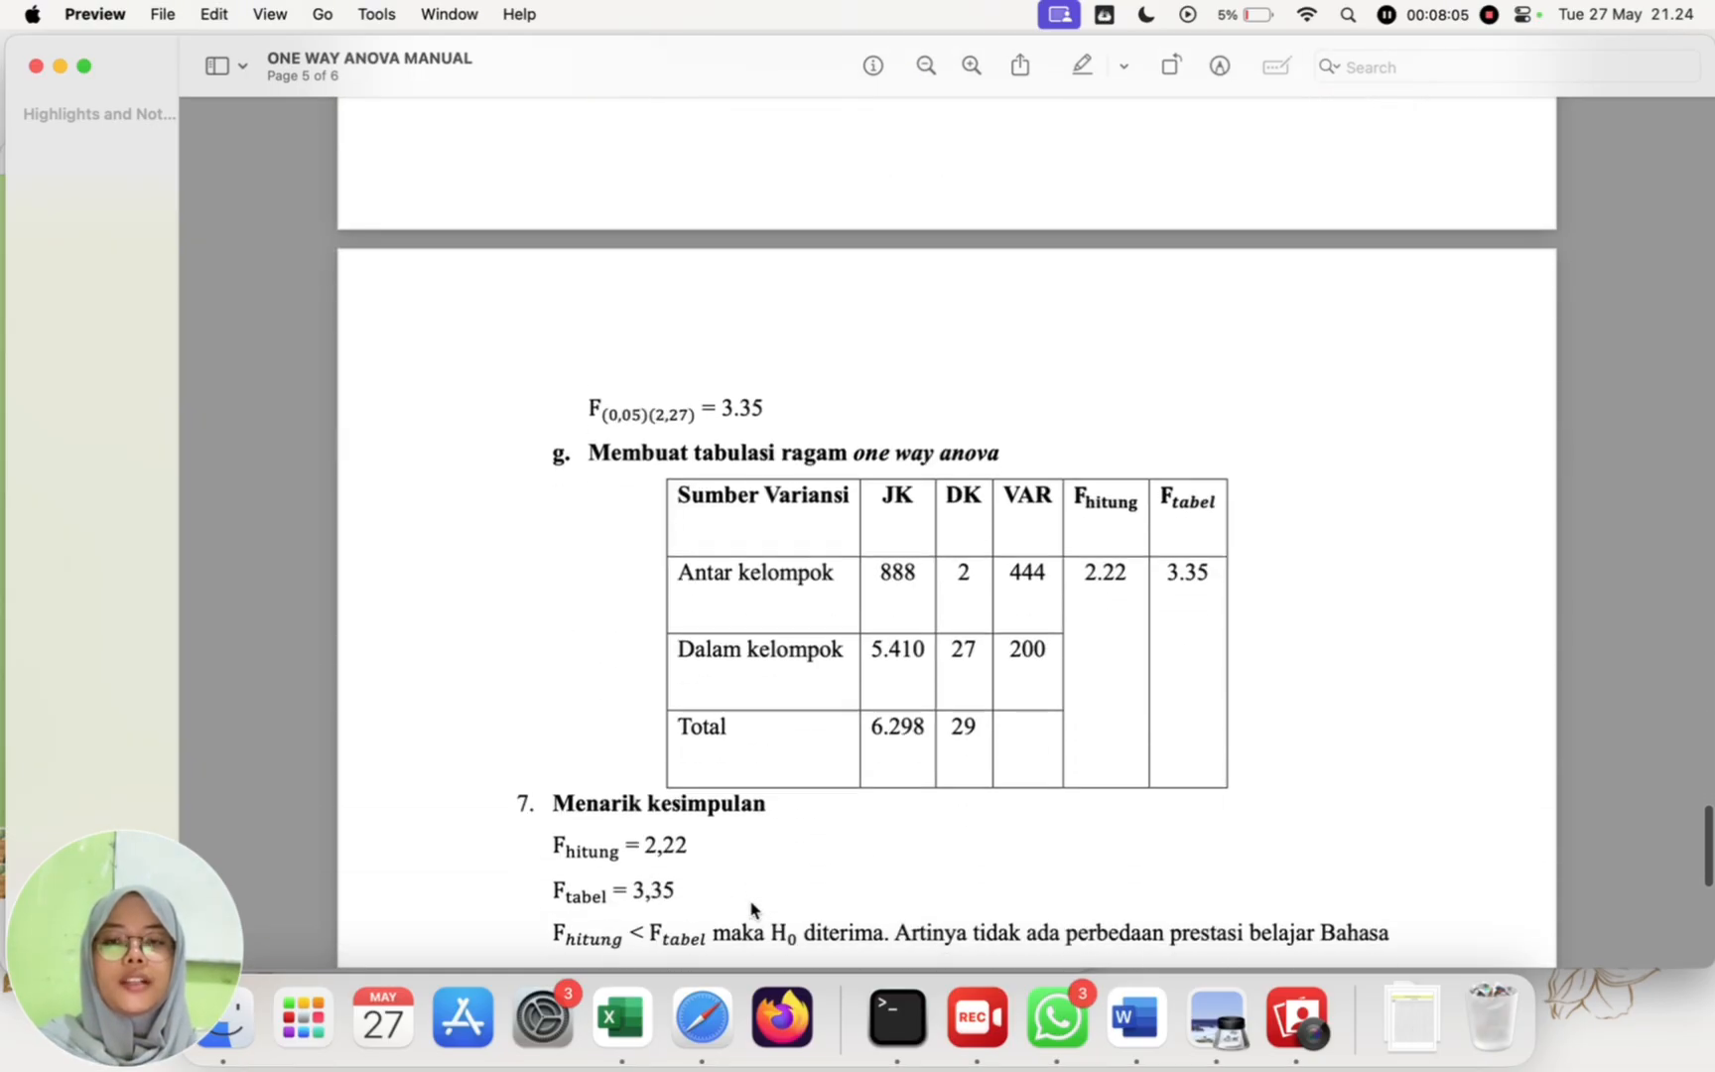
scroll(751, 908, down, 5)
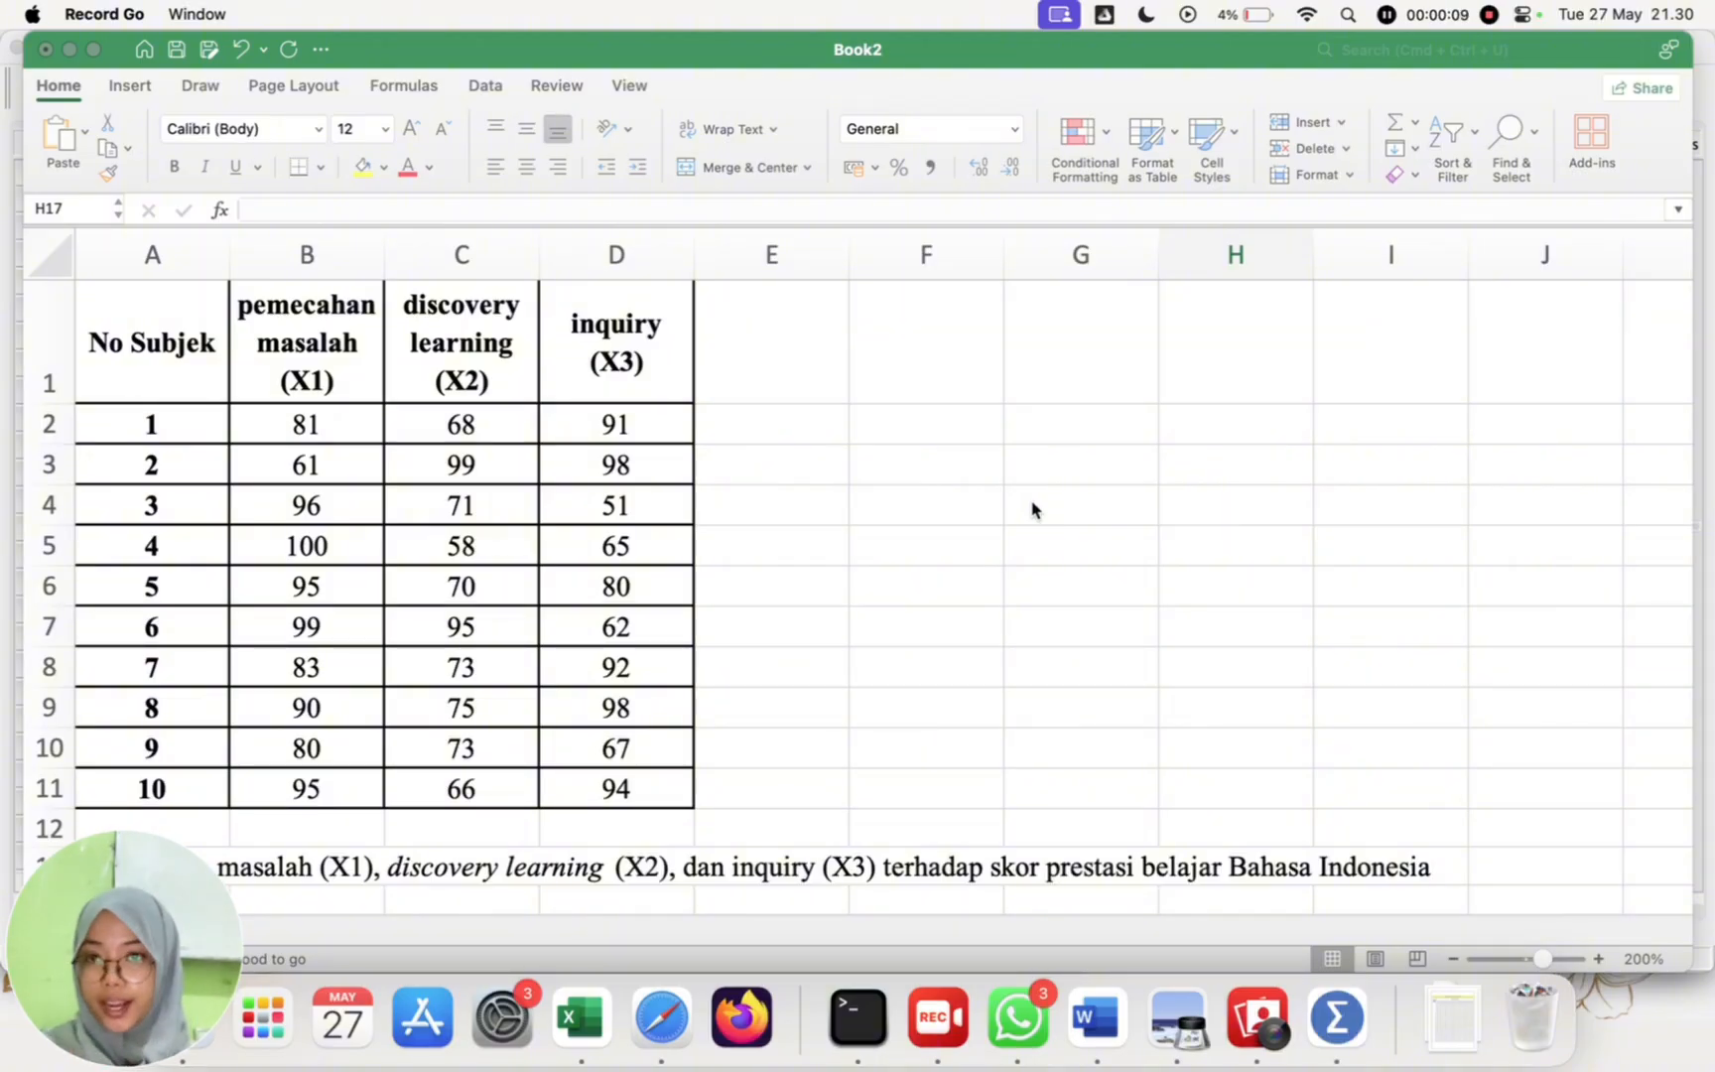
click(941, 382)
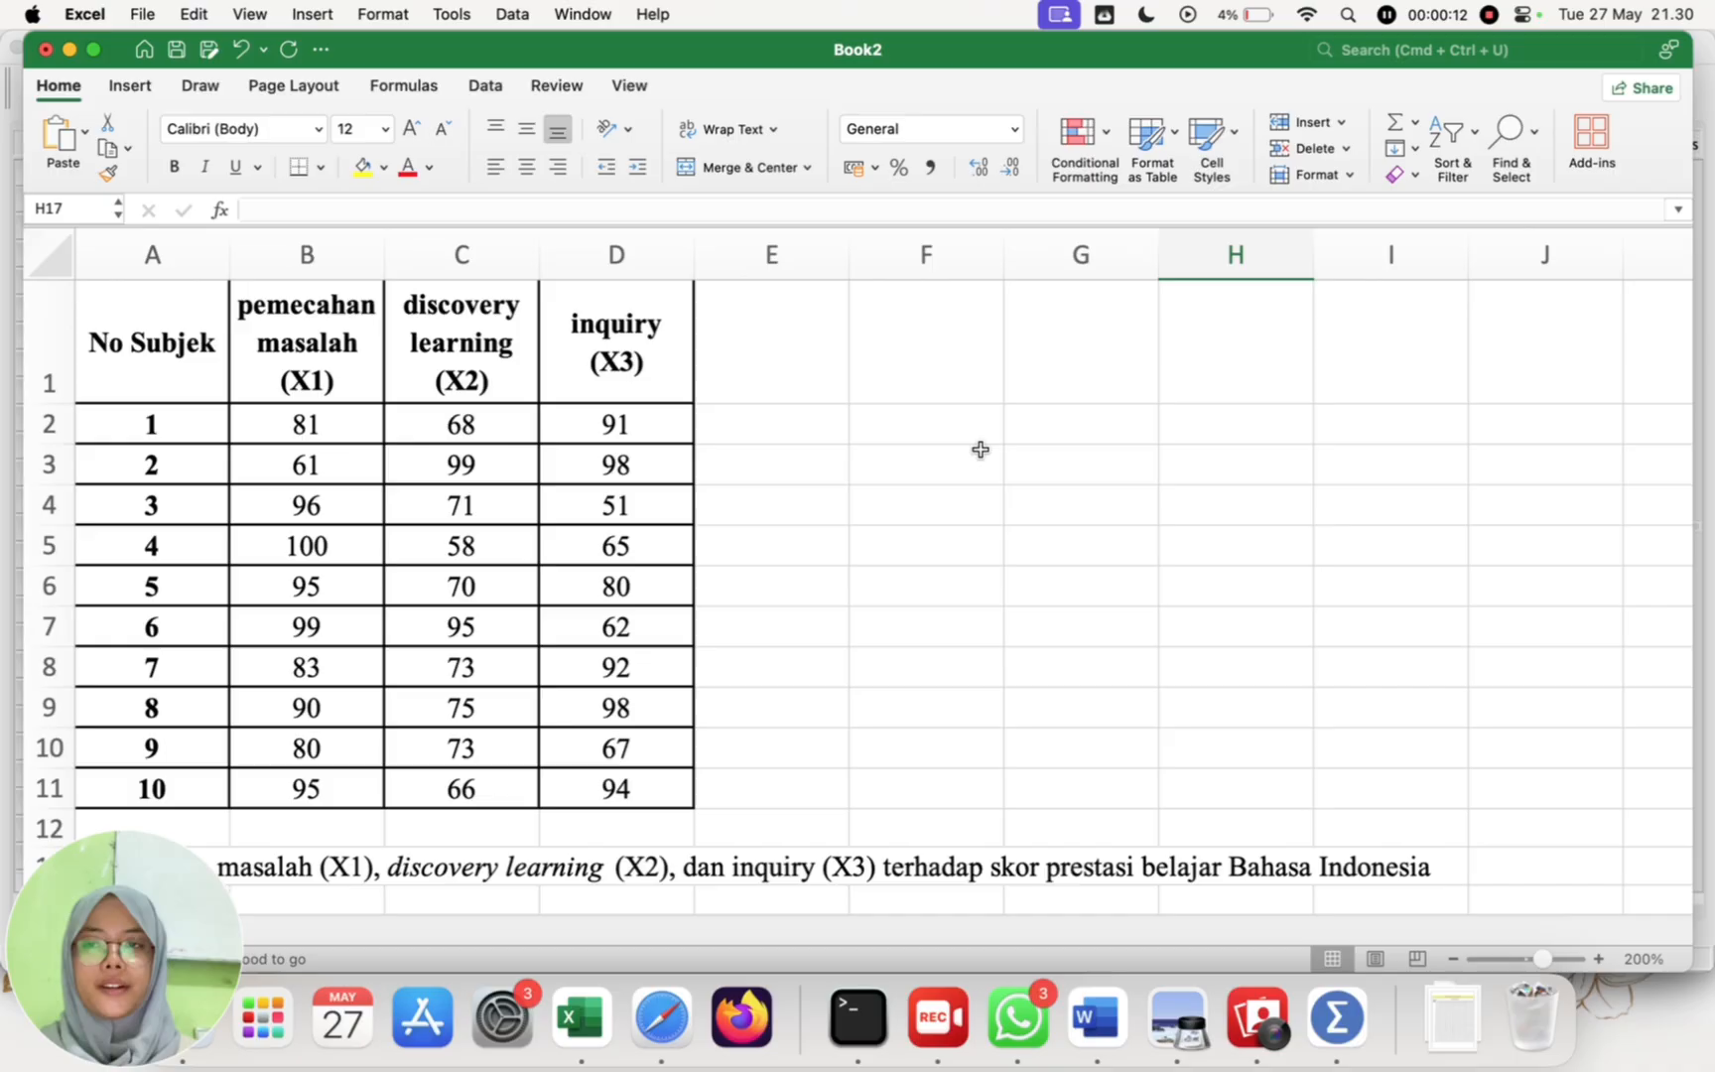
click(943, 489)
click(975, 375)
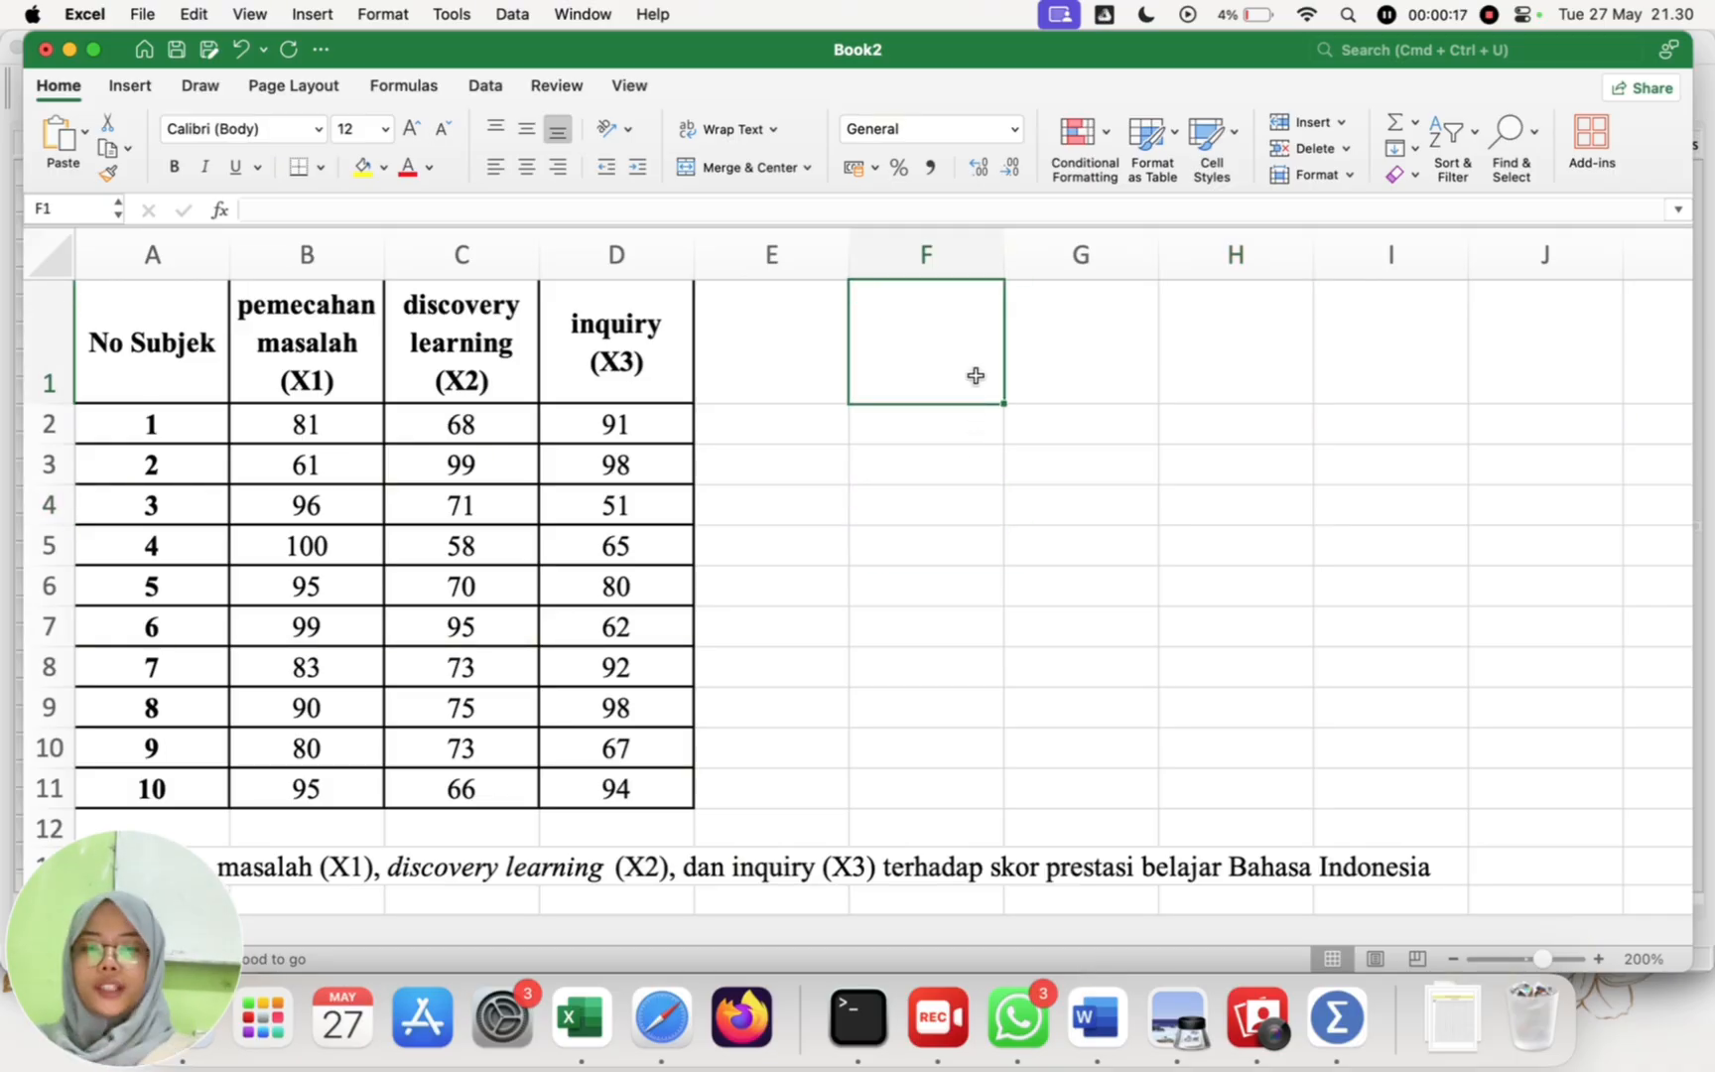
scroll(976, 499, down, 2)
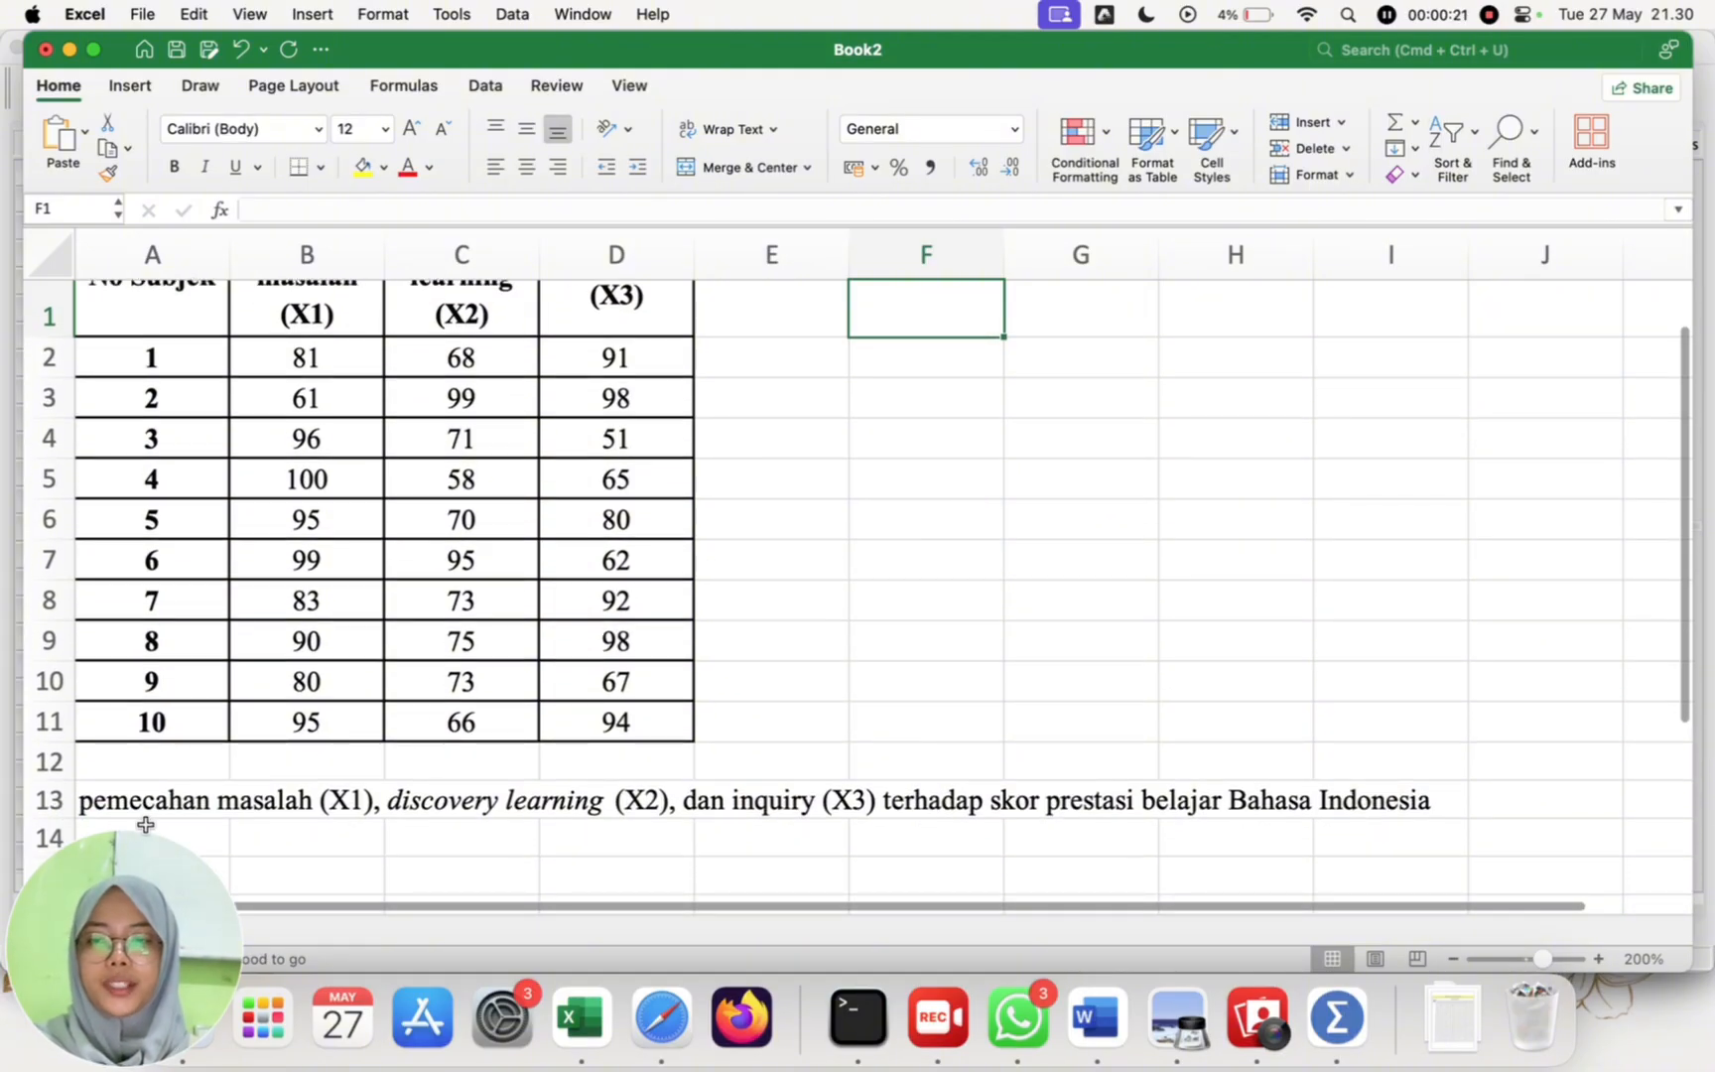
scroll(288, 831, up, 1)
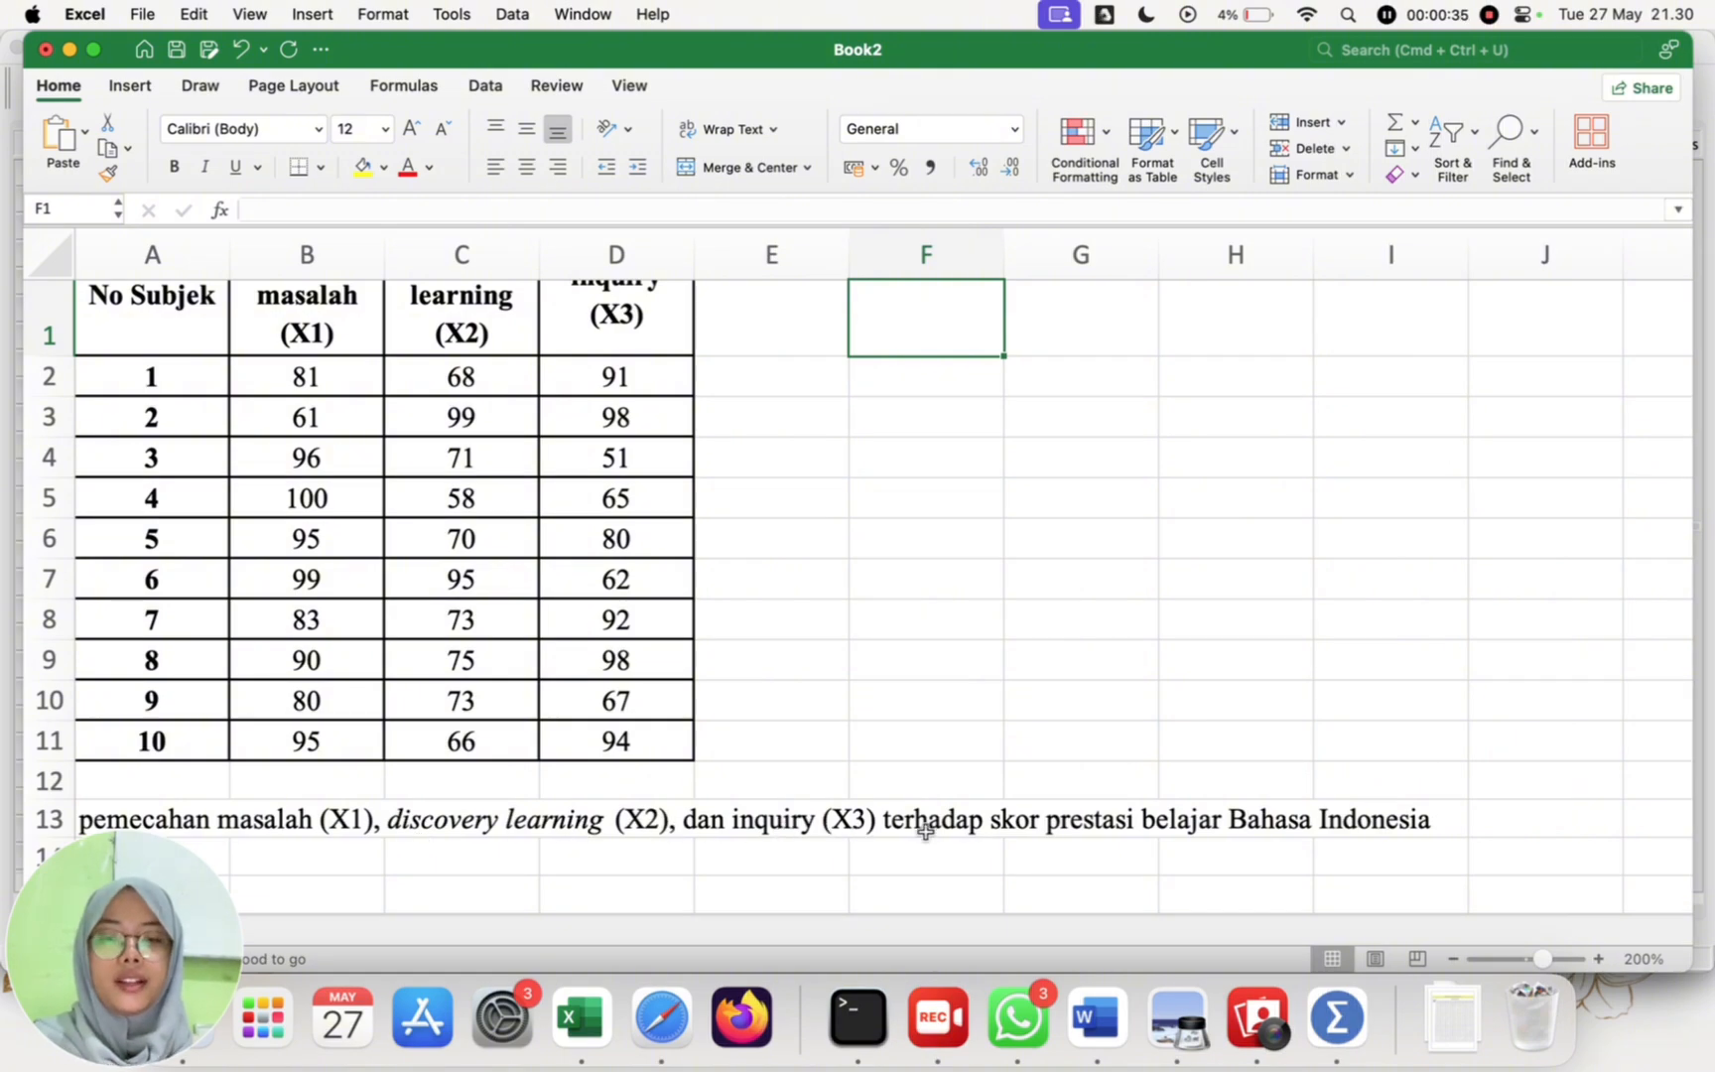
scroll(1027, 826, up, 2)
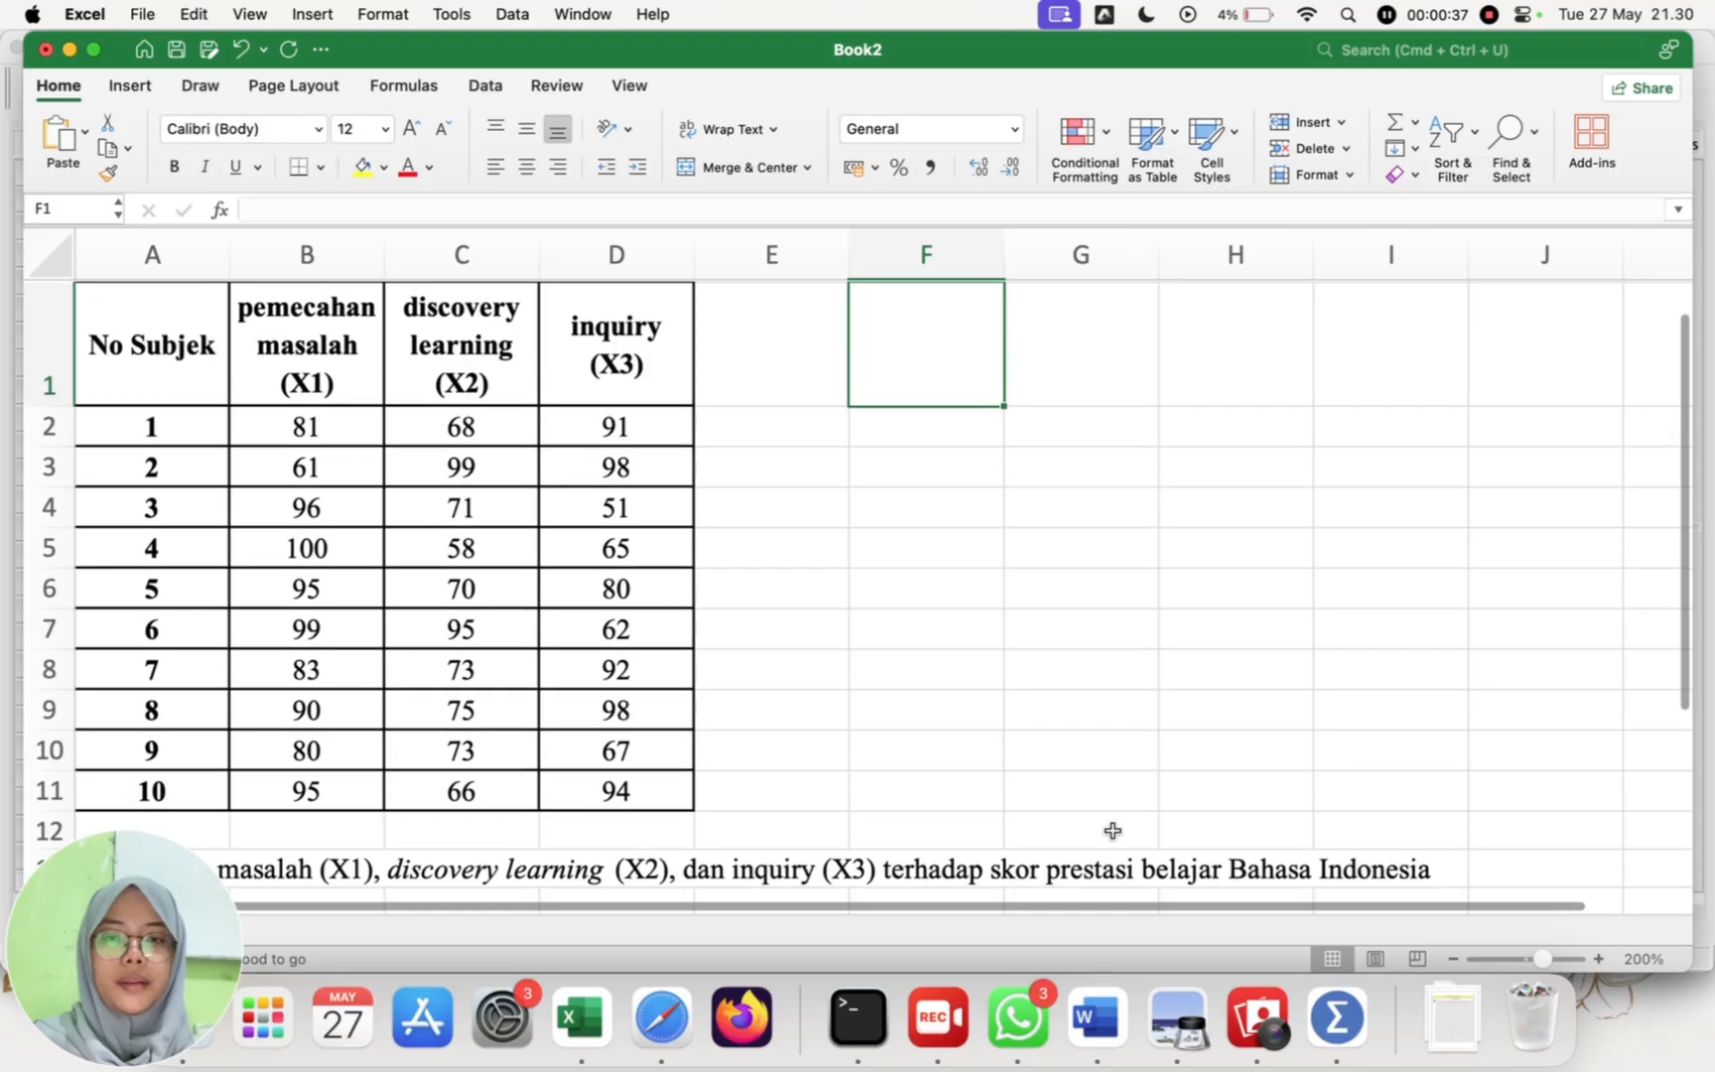
Step: Enter the column headers "metode" in F1 and "nilai" in G1 beside the score table
click(932, 478)
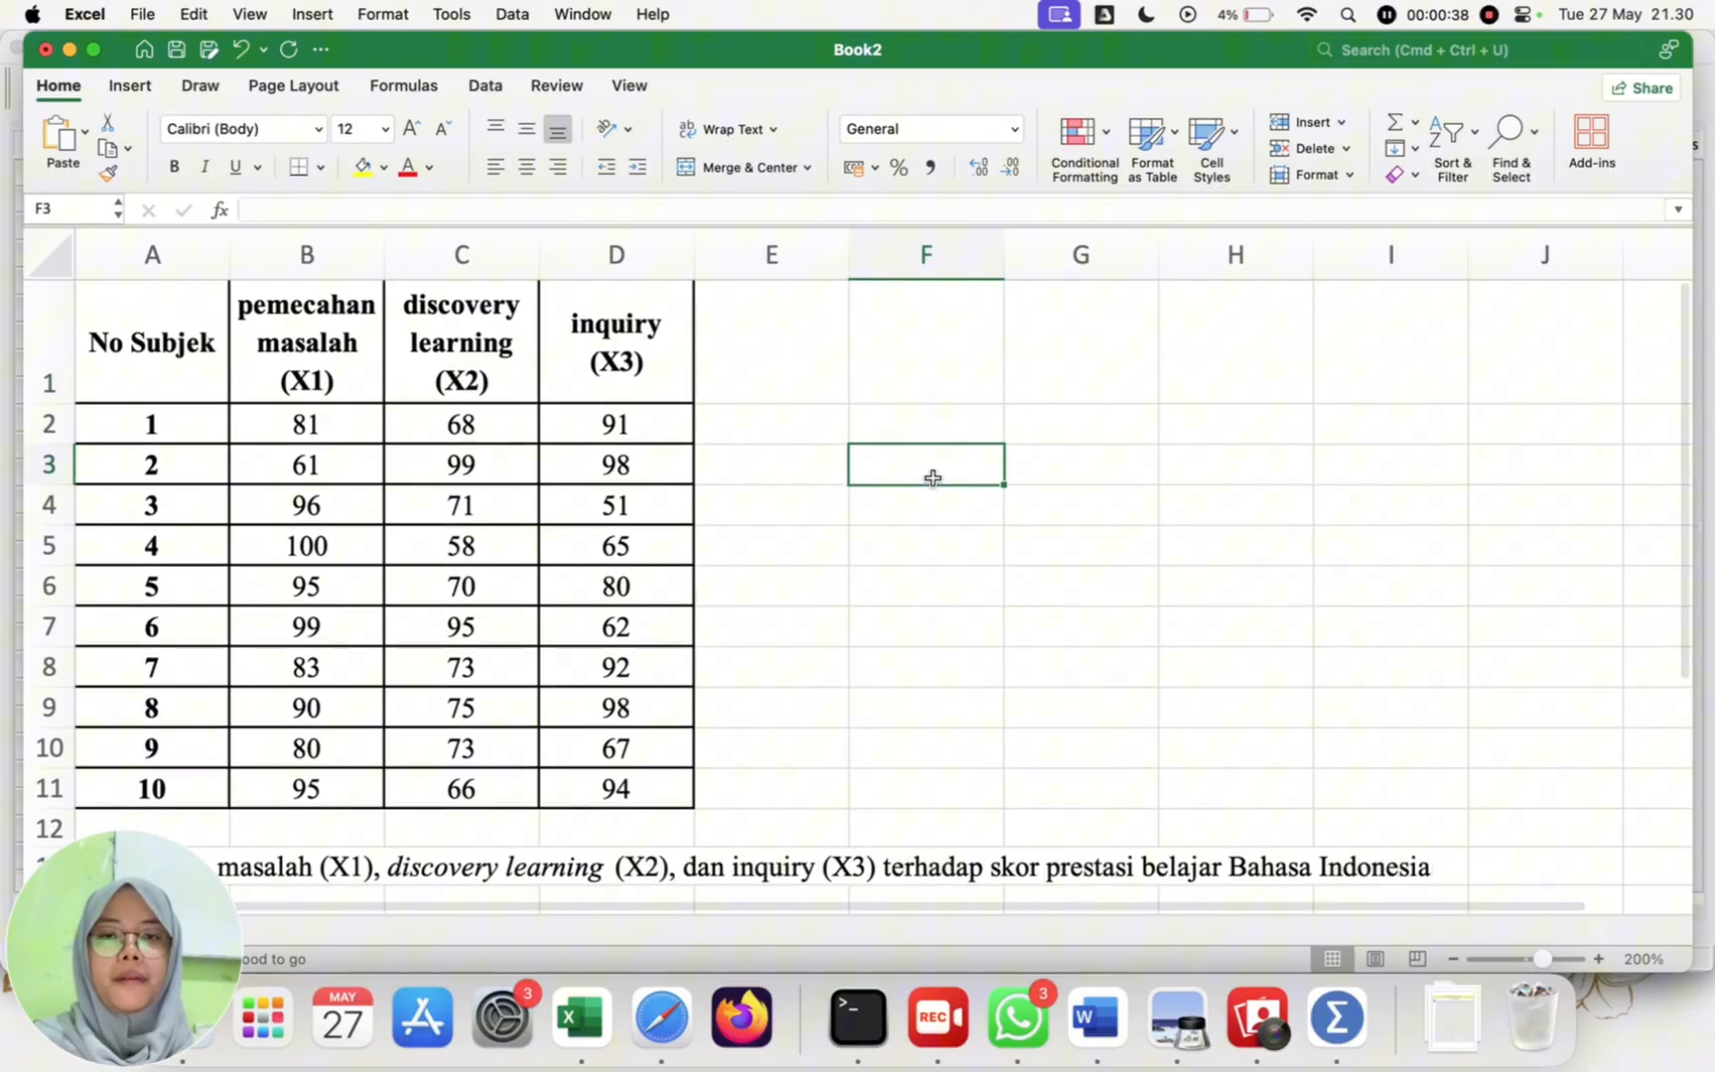
click(953, 361)
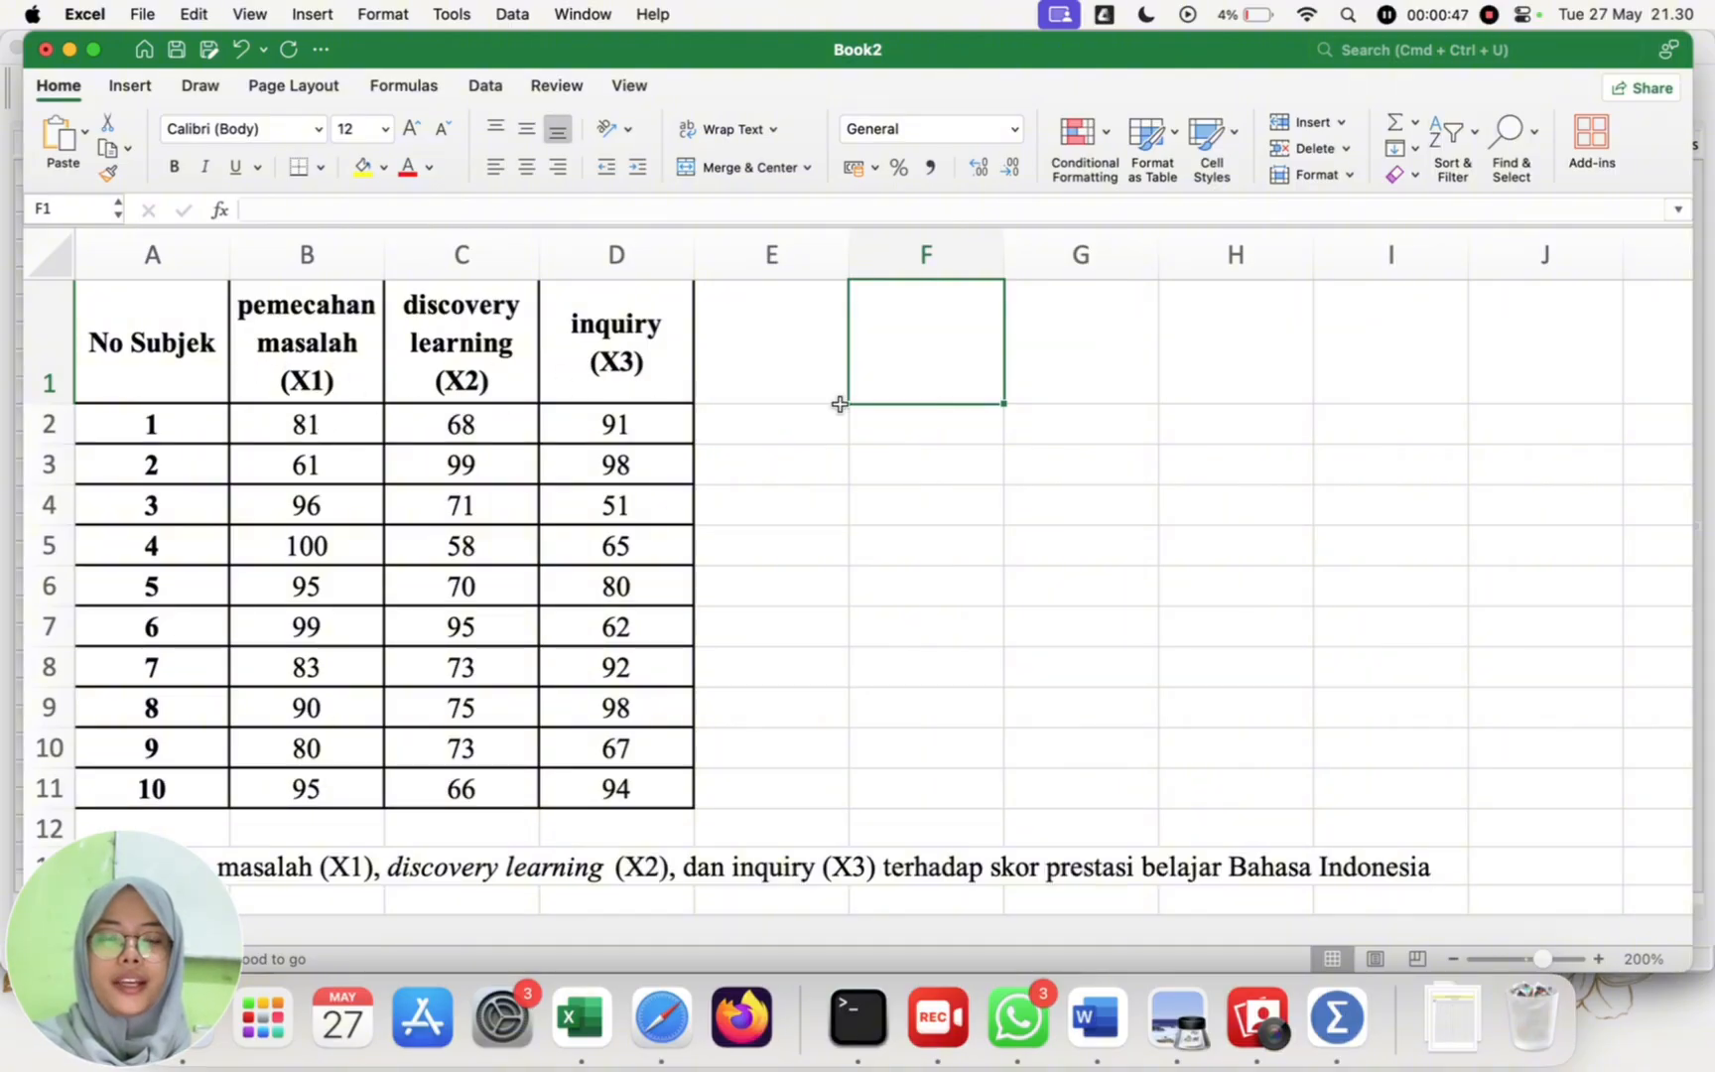
double_click(946, 369)
text(metode)
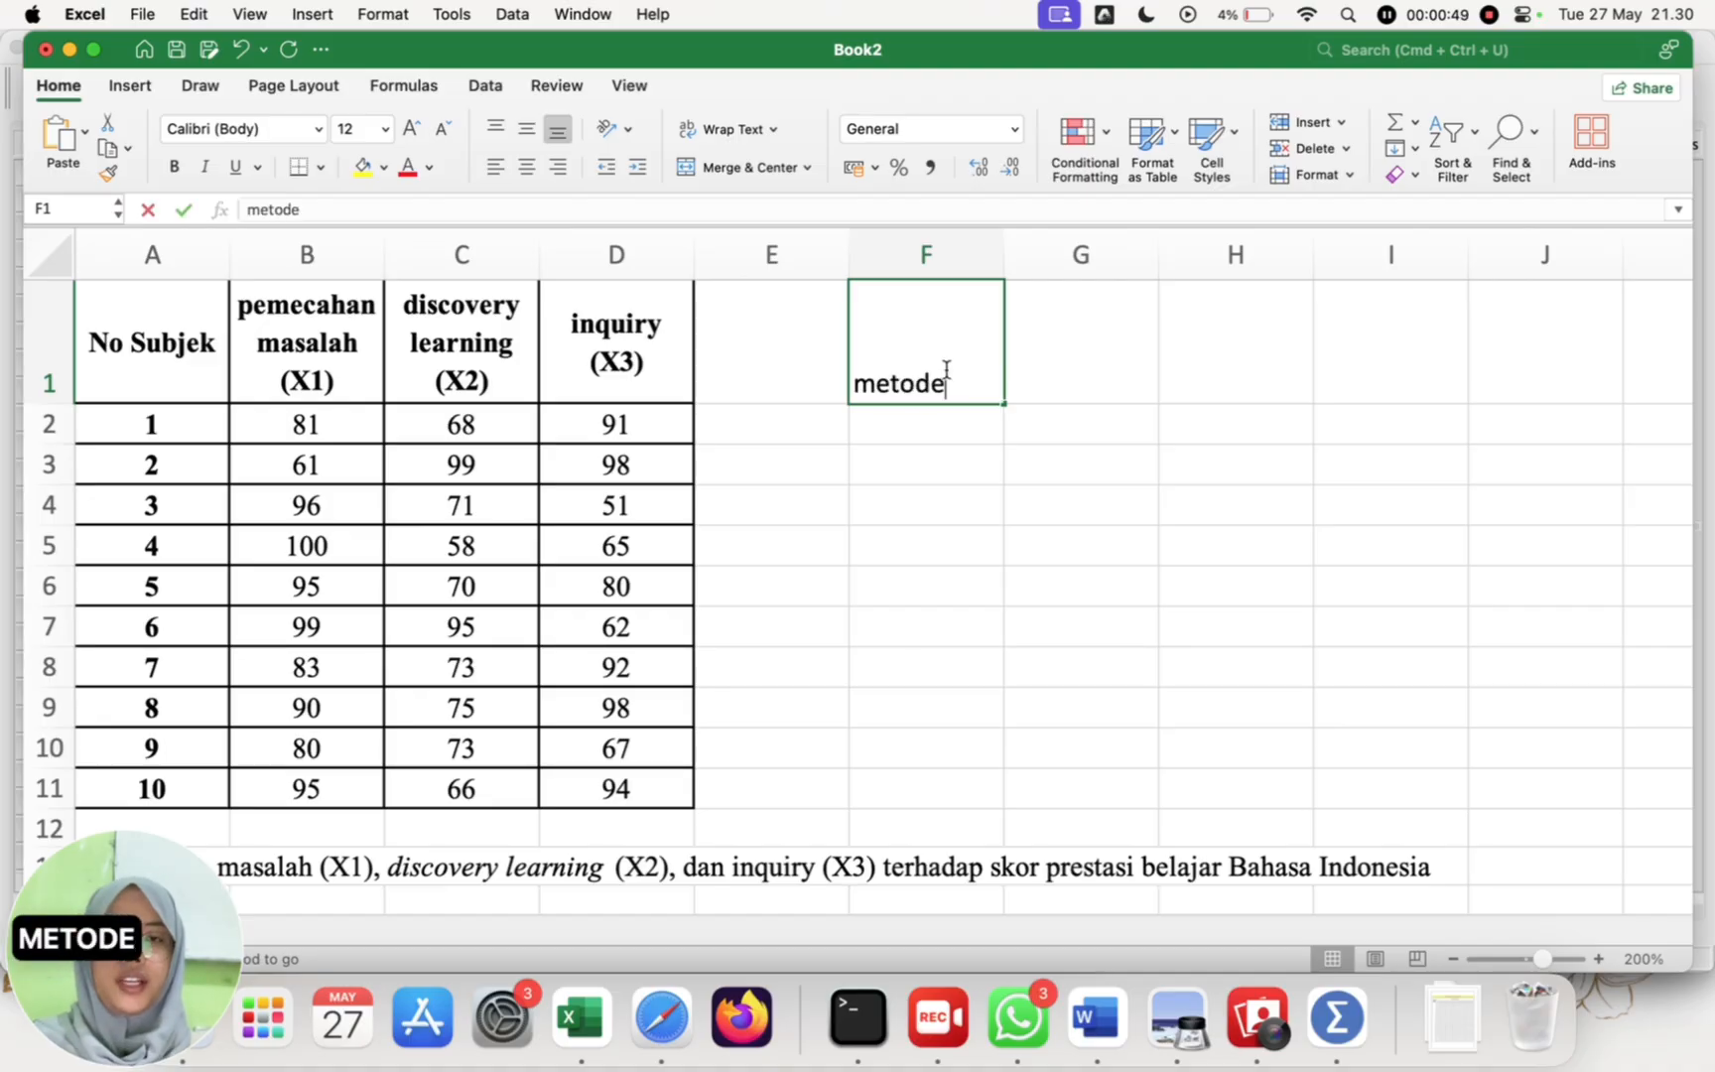
key(Tab)
text(nilai)
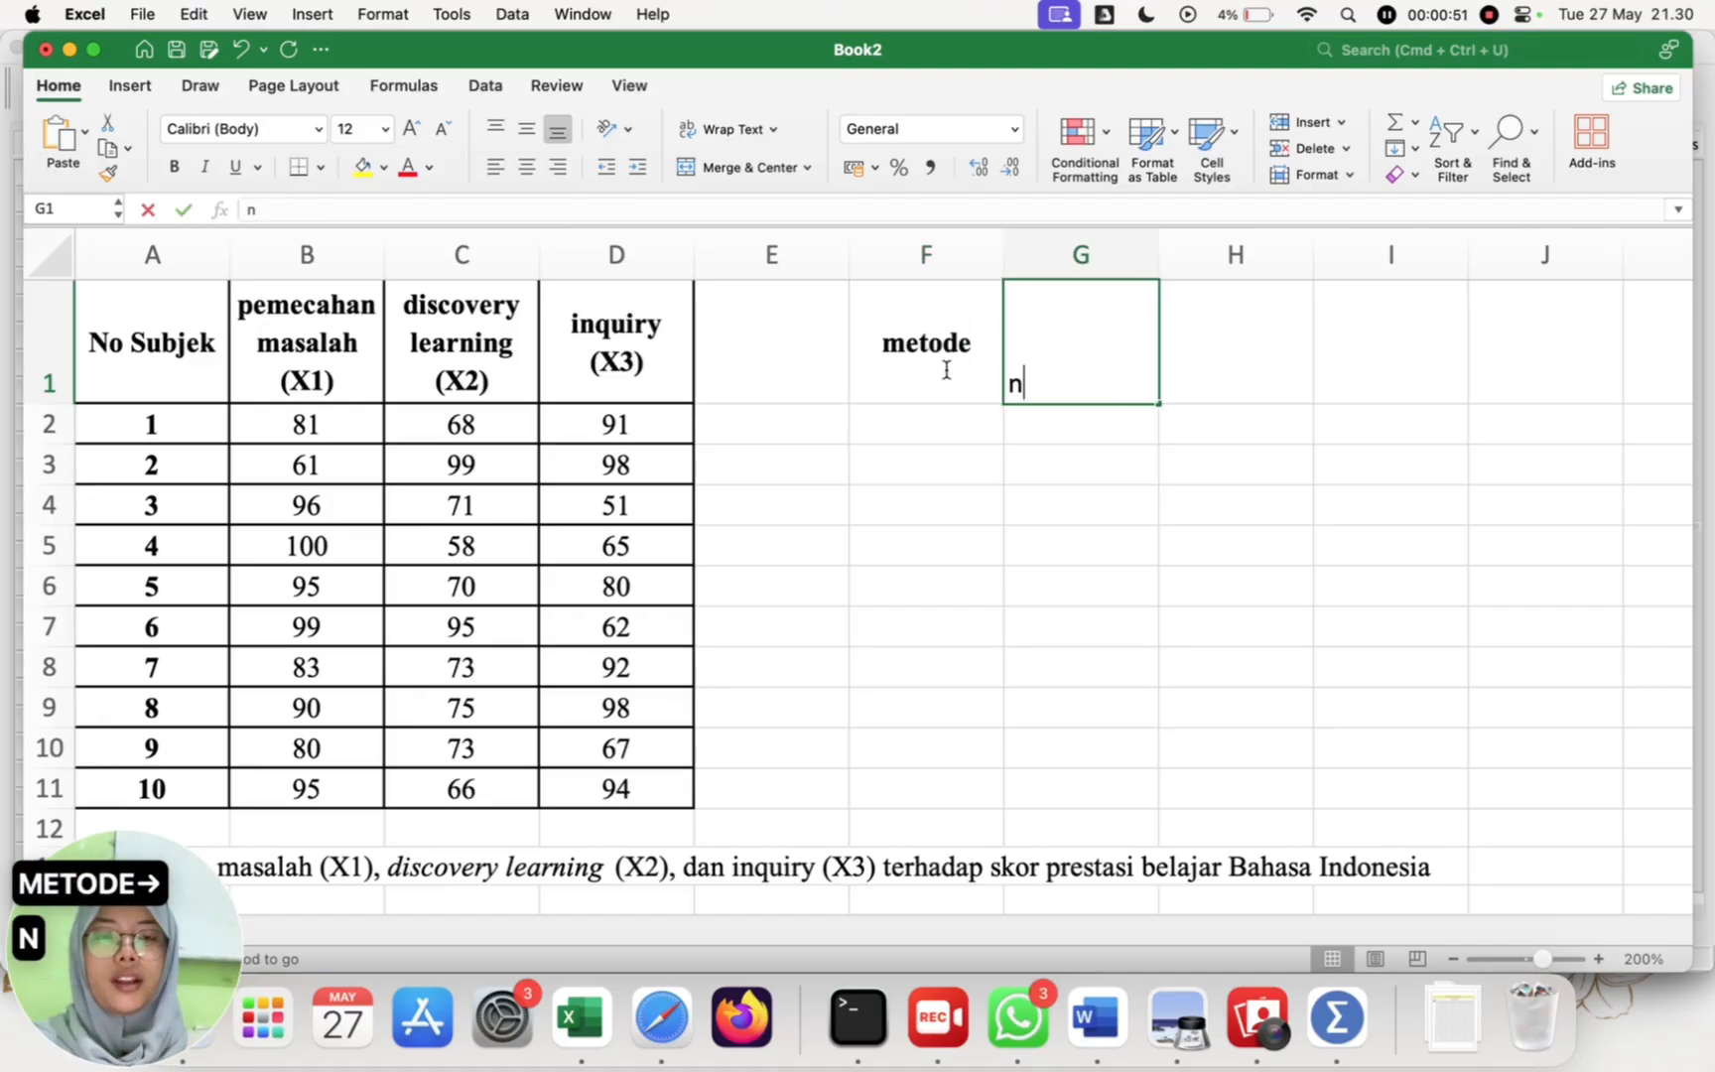
key(Return)
key(Left)
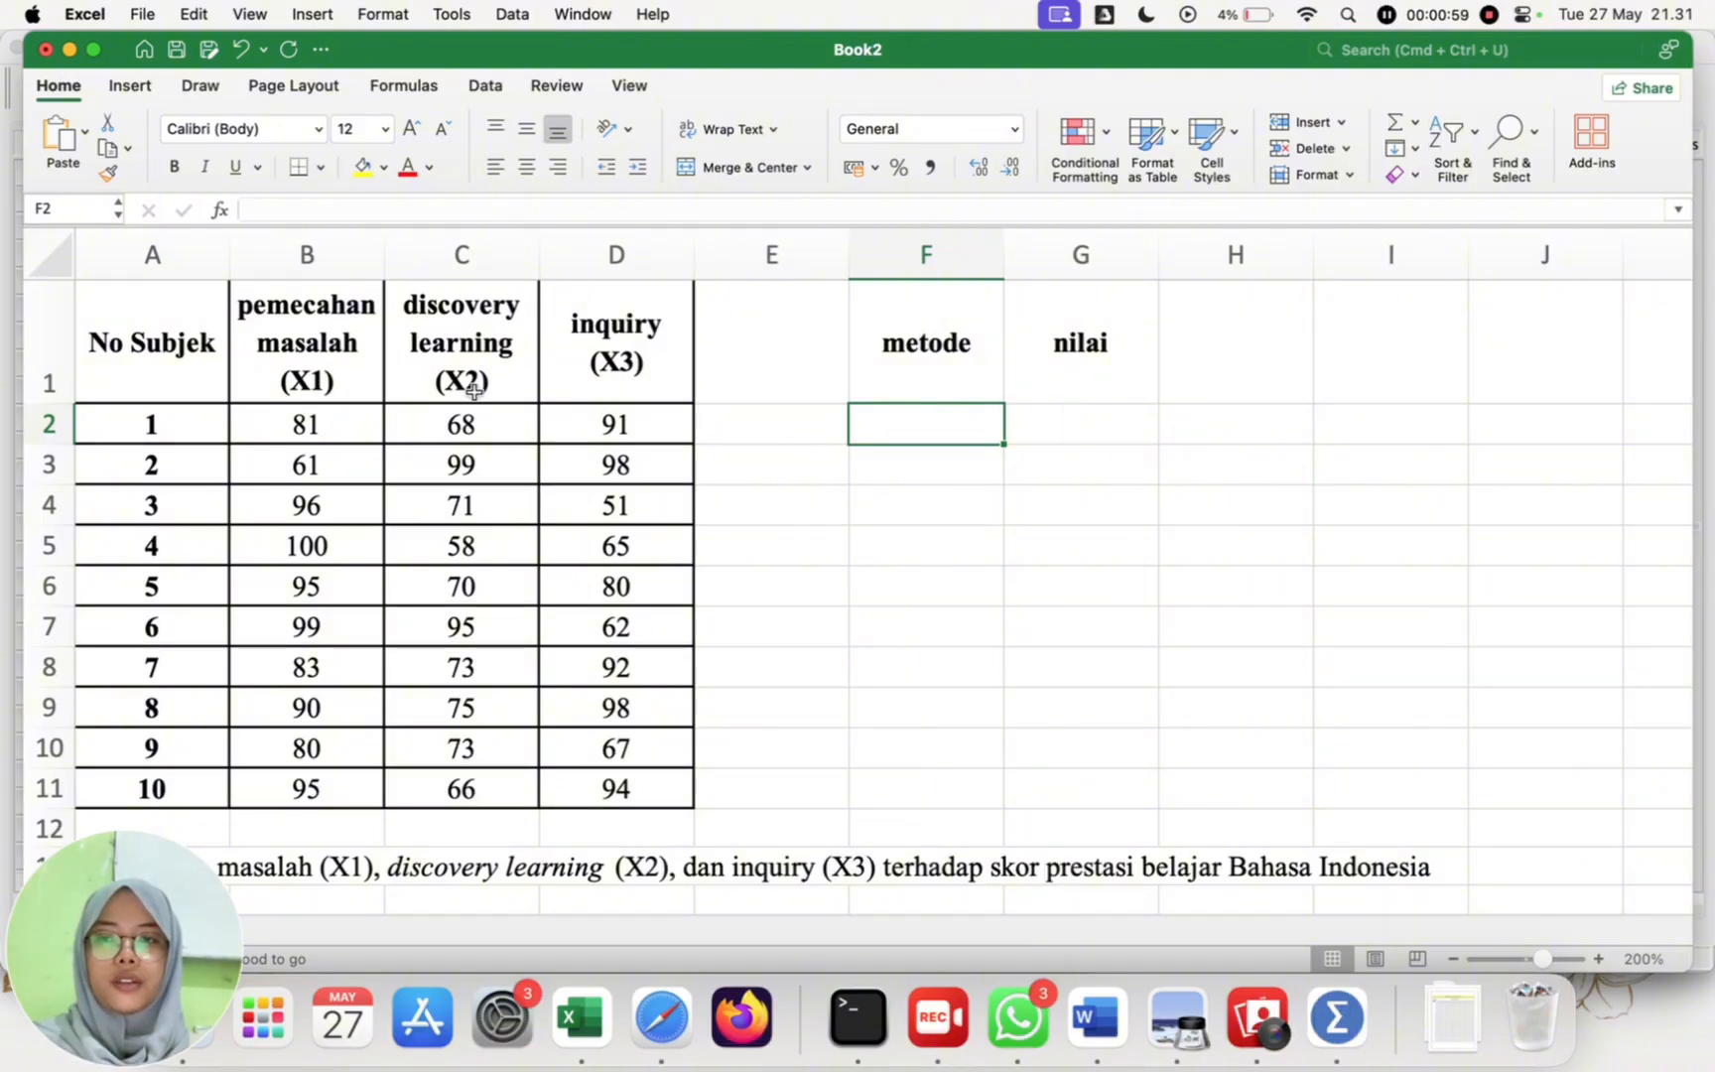
Step: Enter method code 1 in each of the ten cells F2 to F11 of the metode column
double_click(935, 434)
text(1)
key(Return)
text(2)
key(Return)
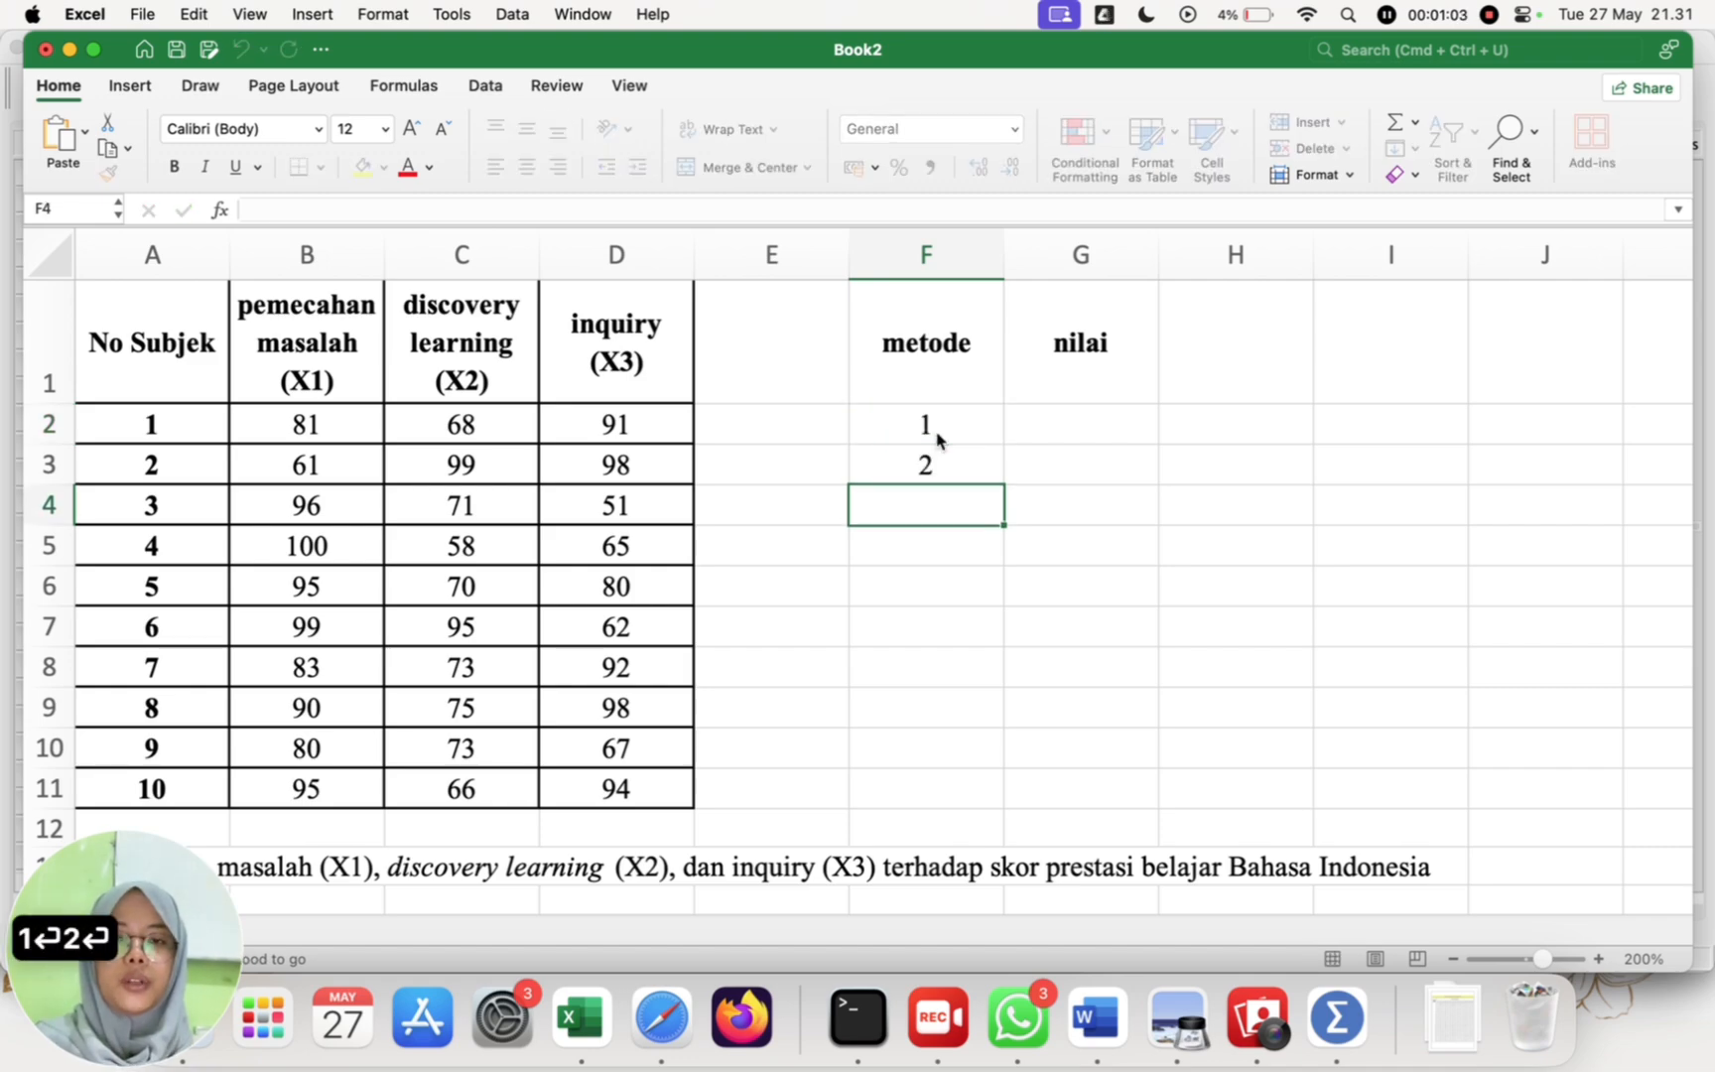
key(Up)
text(1)
key(Return)
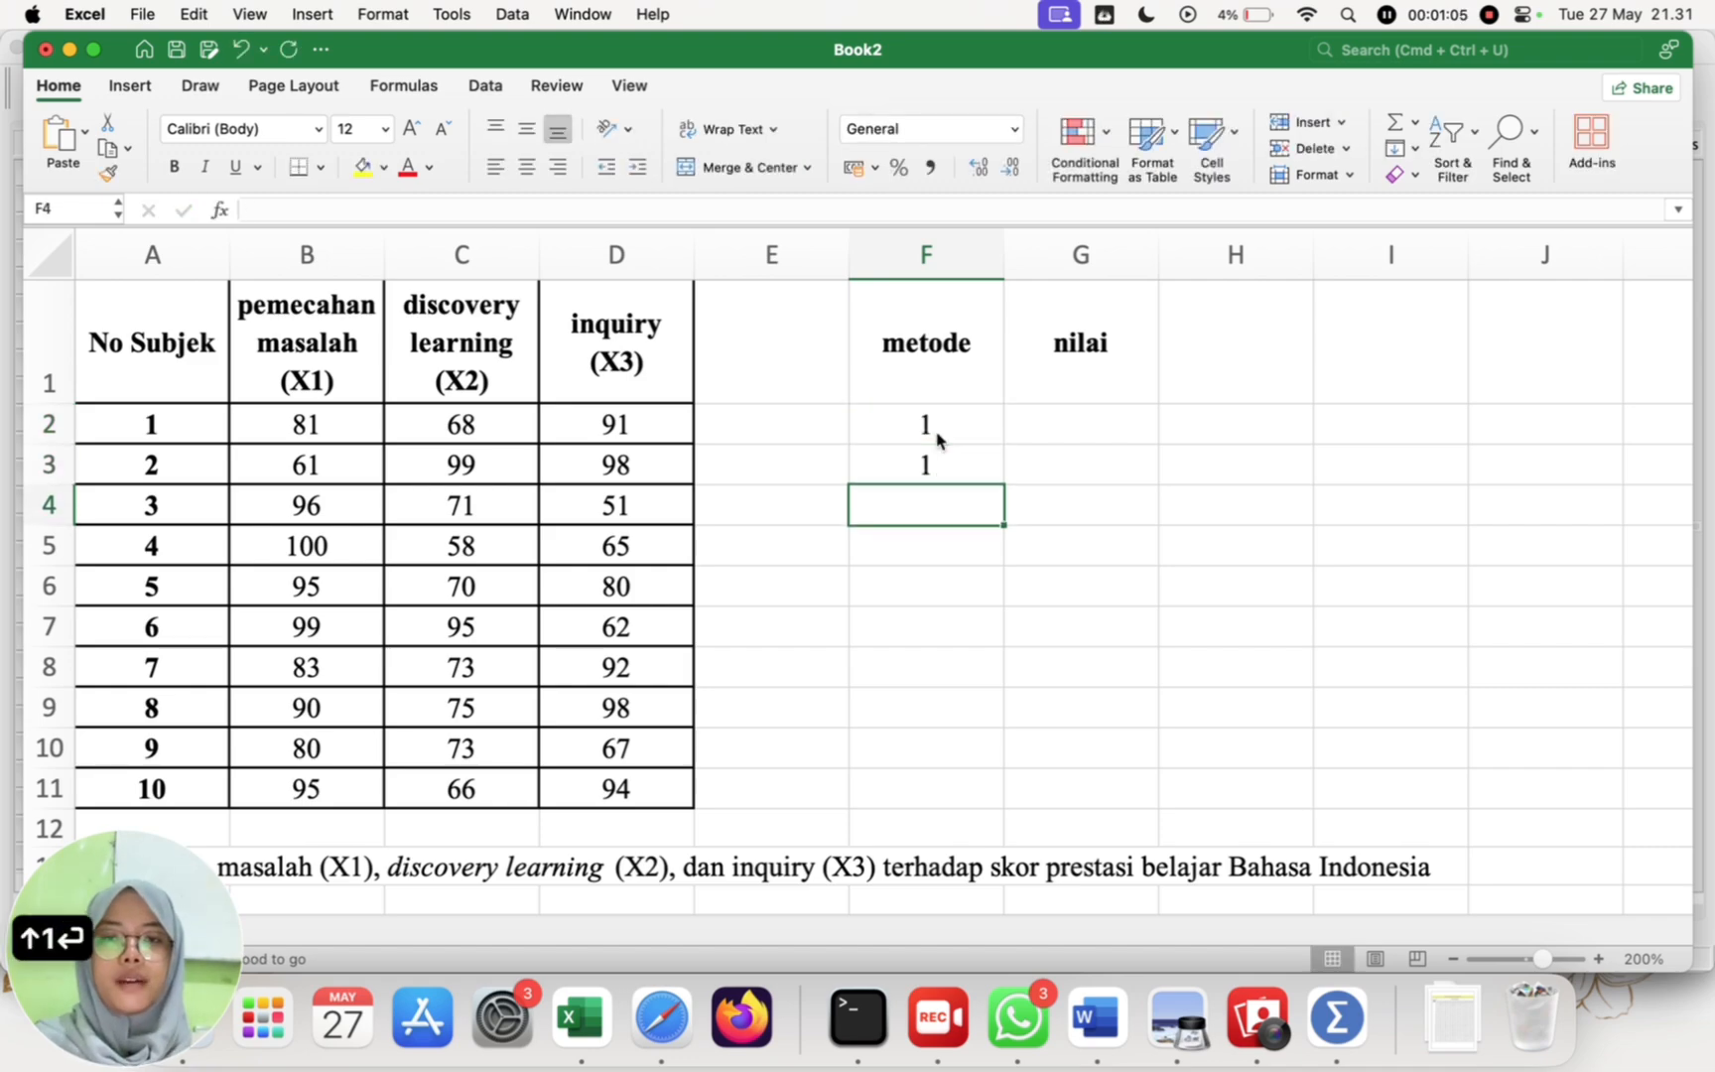
text(1 1)
key(Return)
text(1 1)
key(Return)
text(1)
key(Return)
text(1)
key(Return)
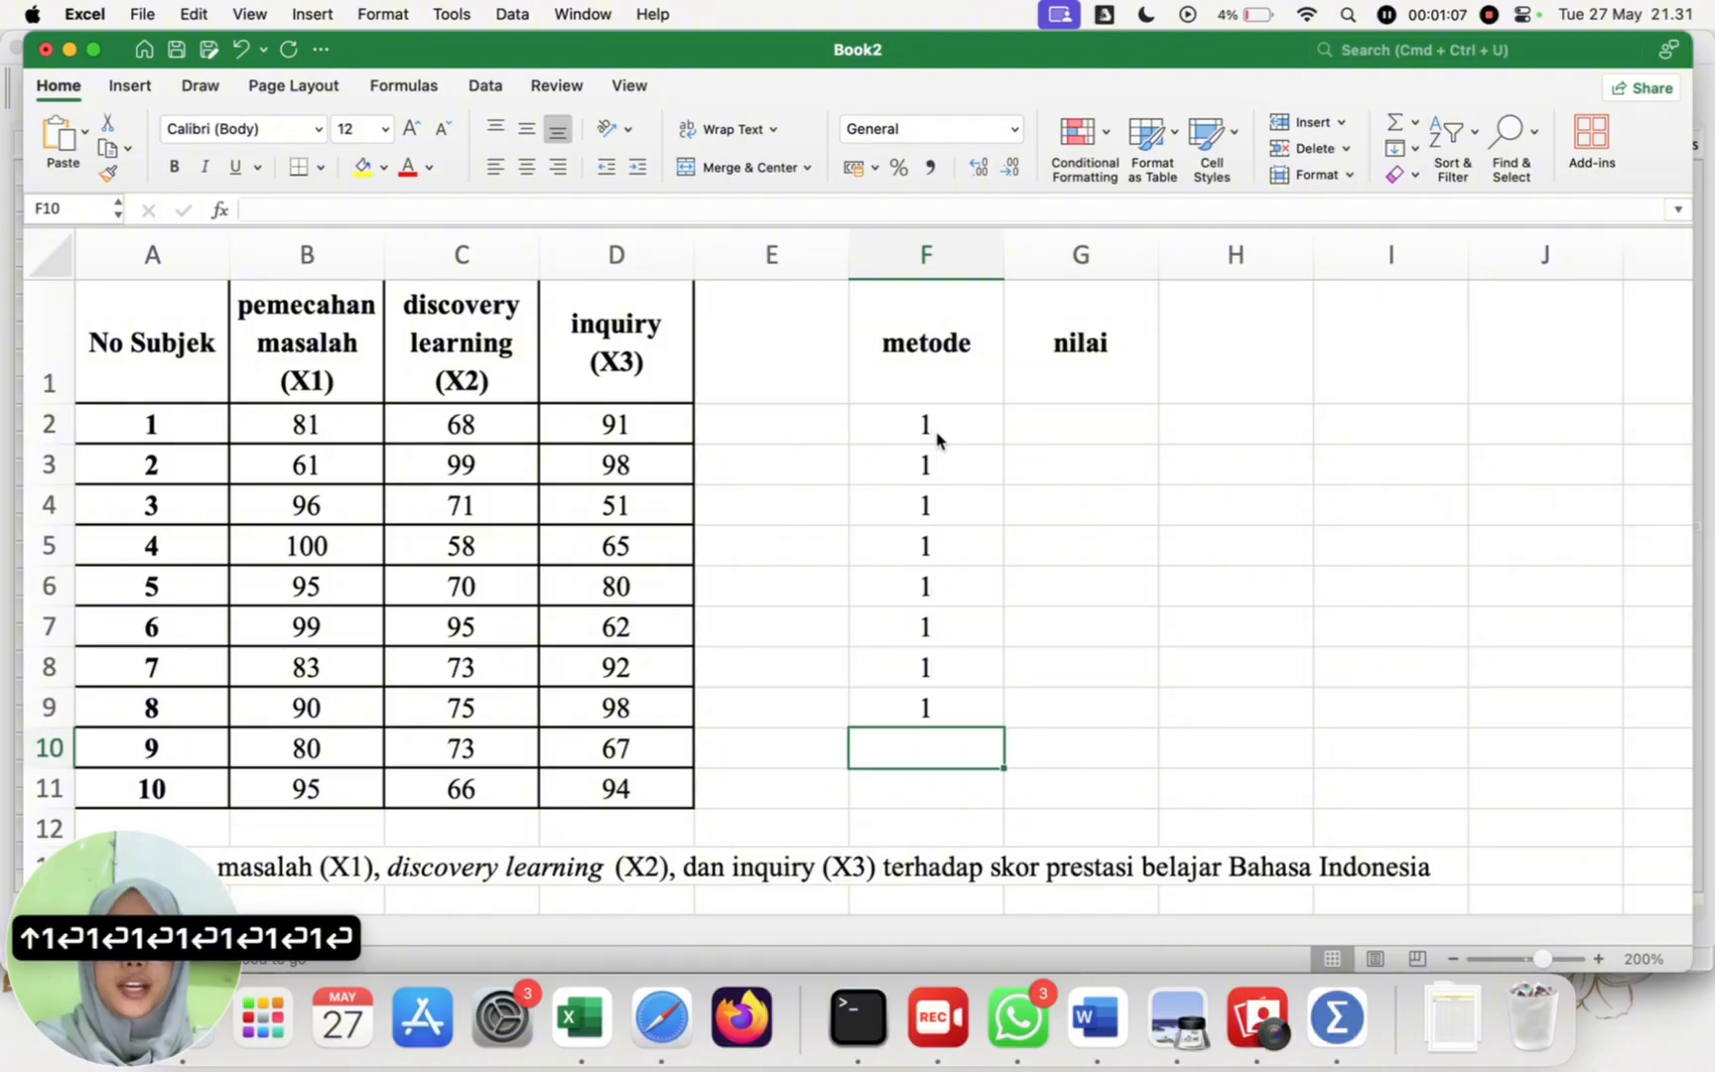
text(1)
key(Return)
text(1)
key(Up)
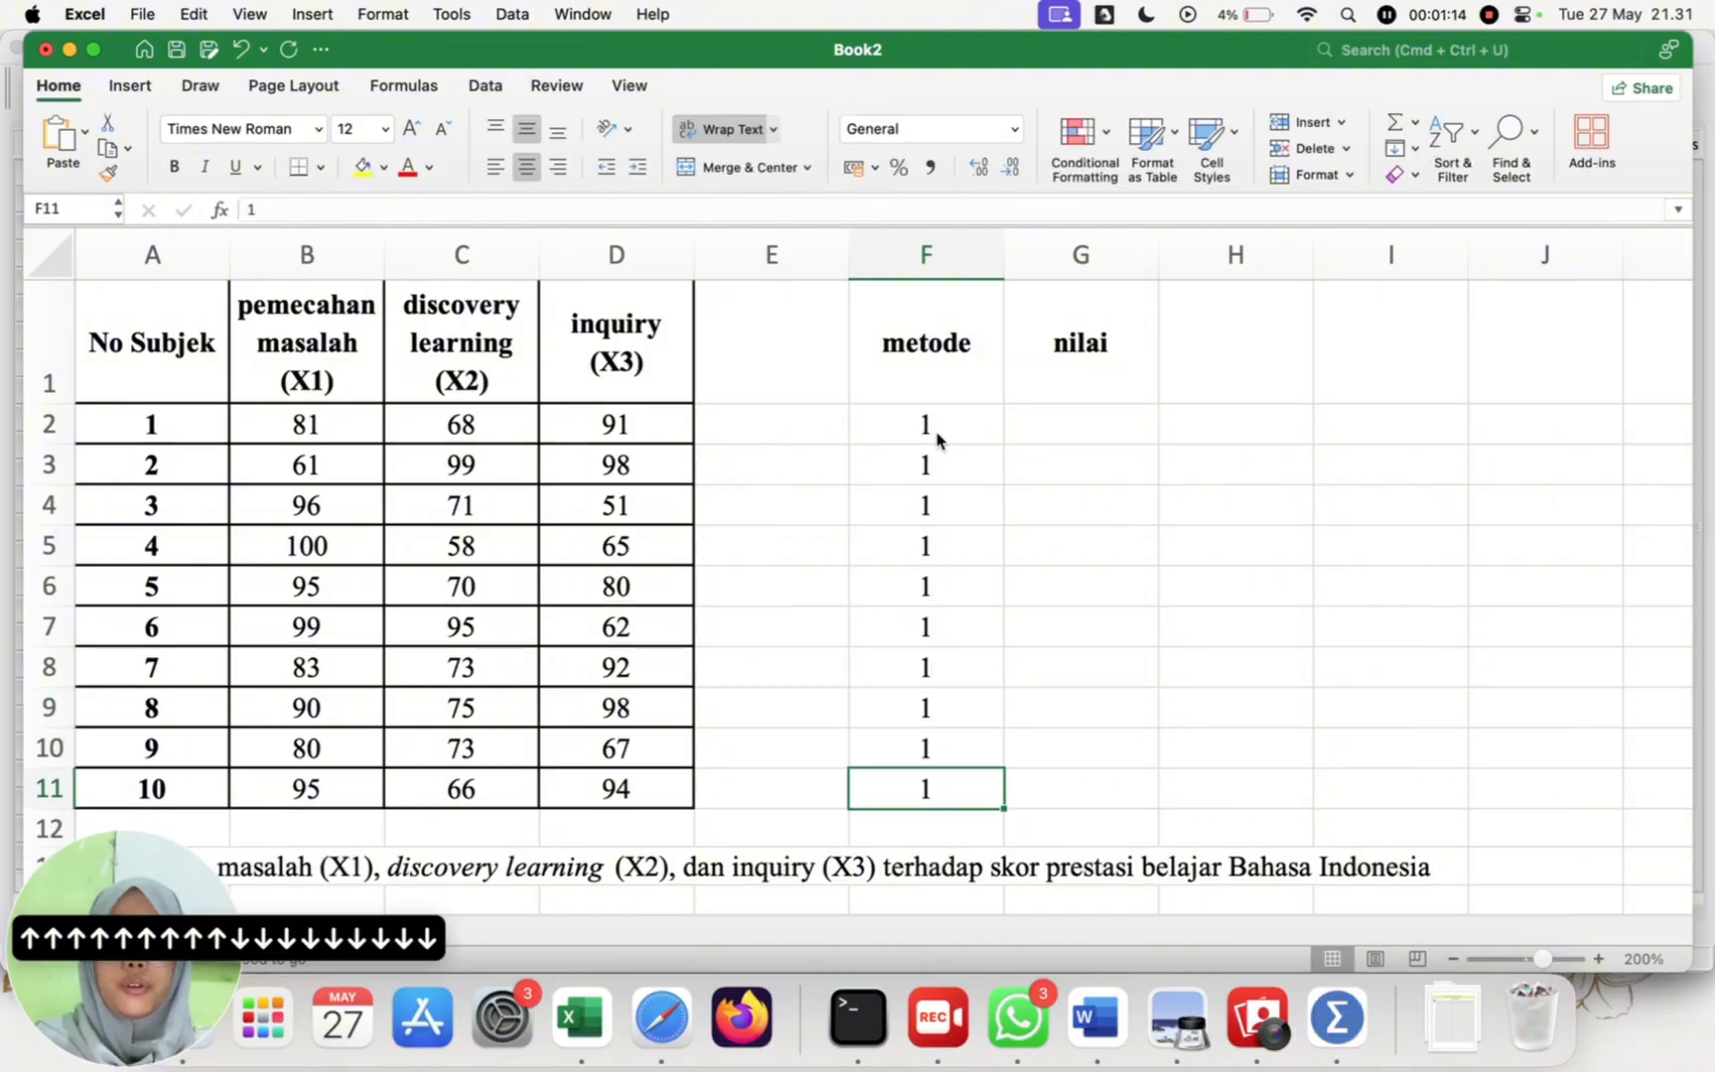
Step: Enter method code 2 in each of the ten cells F12 to F21 of the metode column
key(Down)
text(2)
key(Down)
text(2)
key(Down)
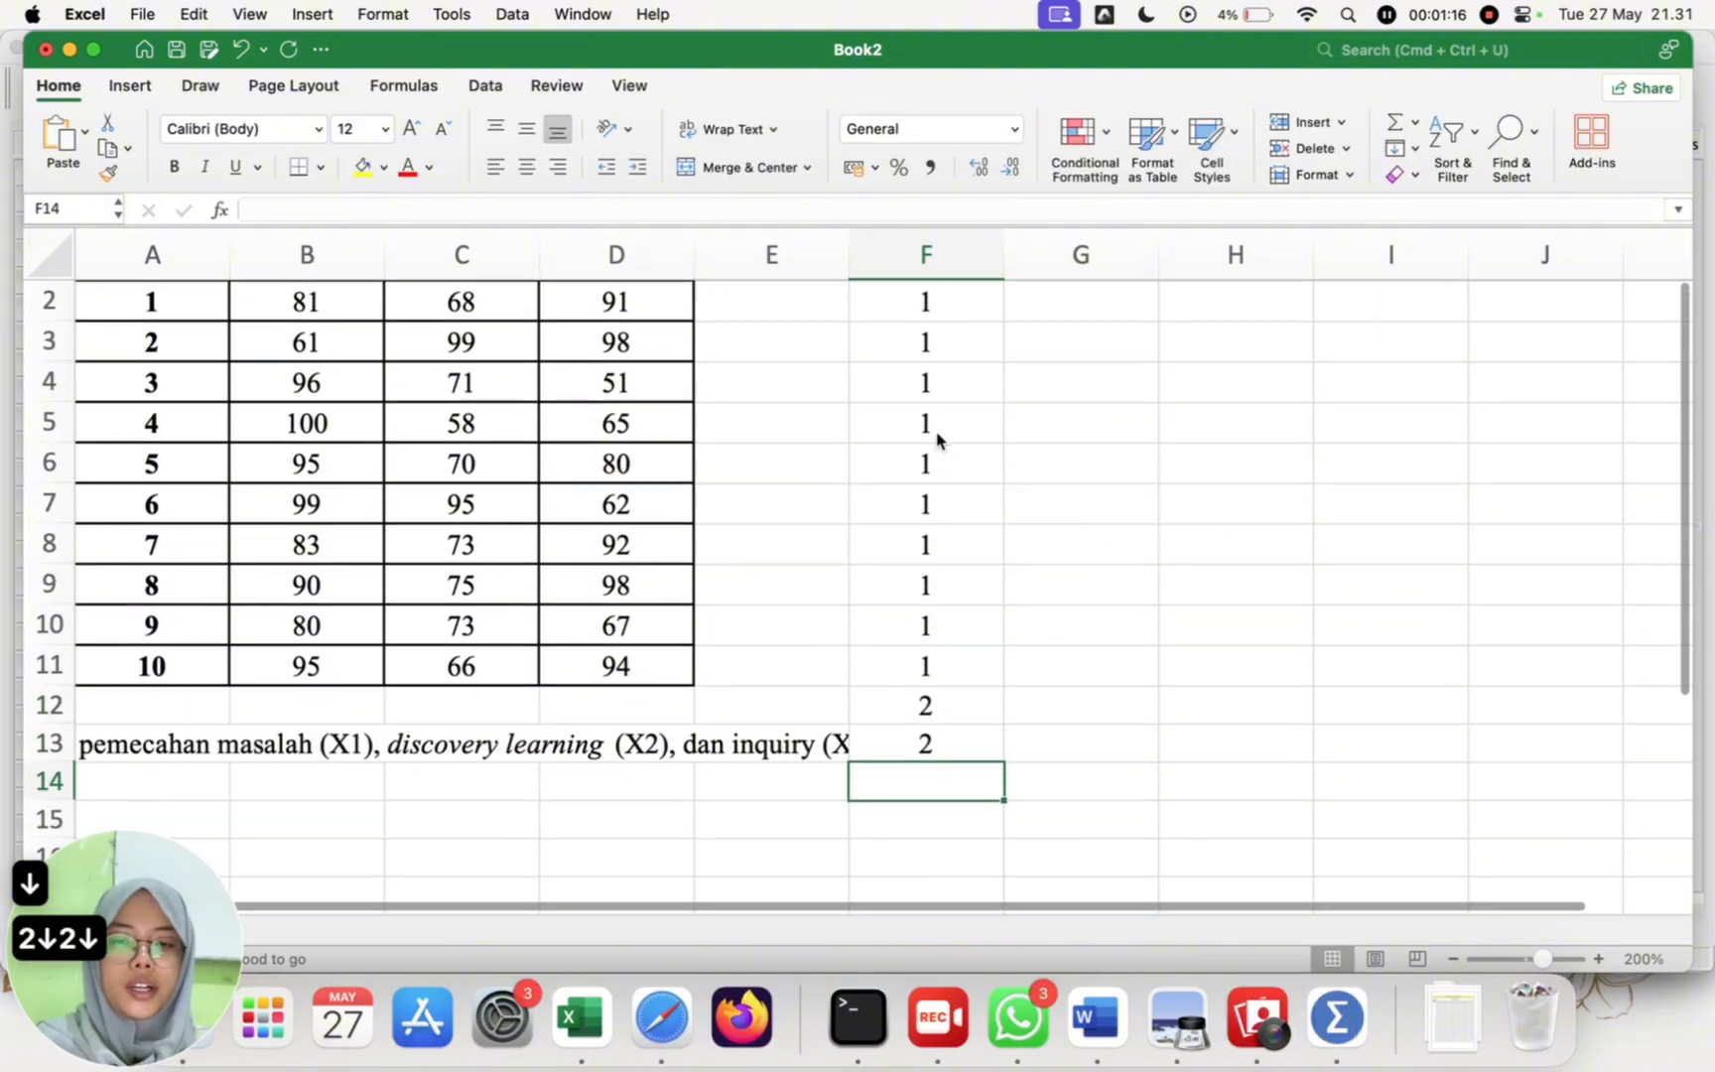
text(2)
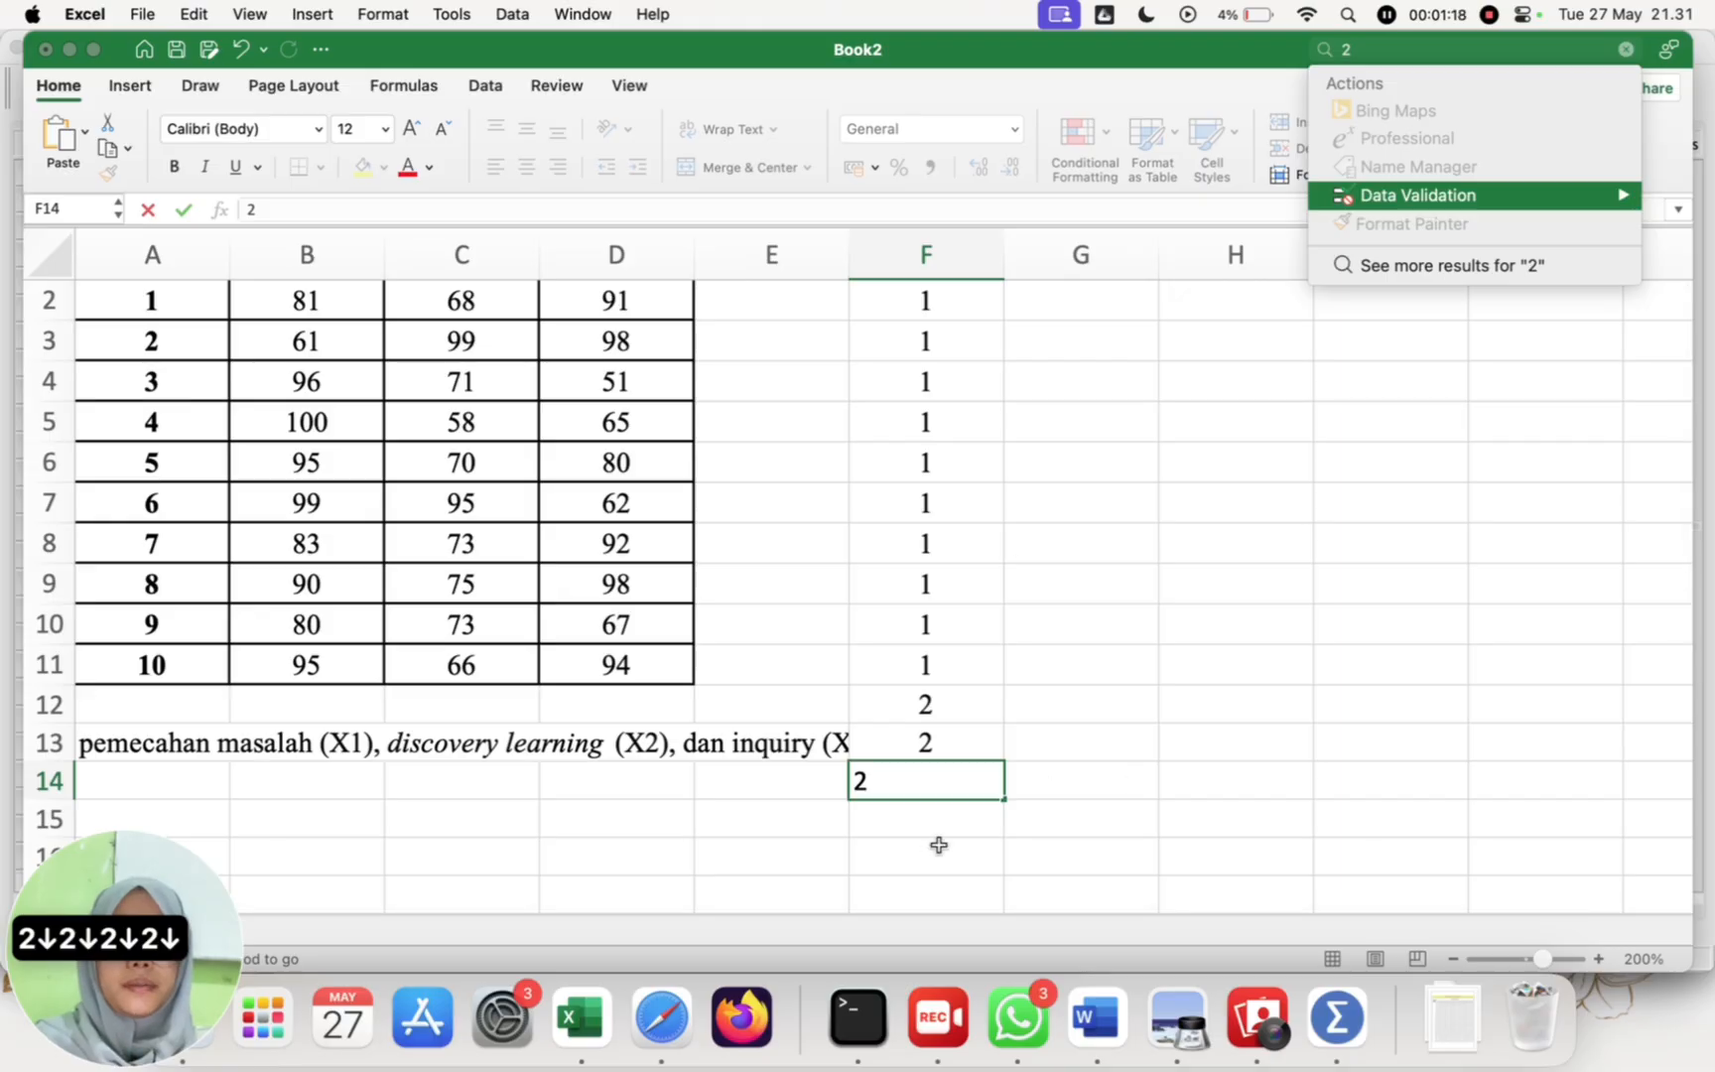
click(947, 826)
text(2)
key(Down)
text(2)
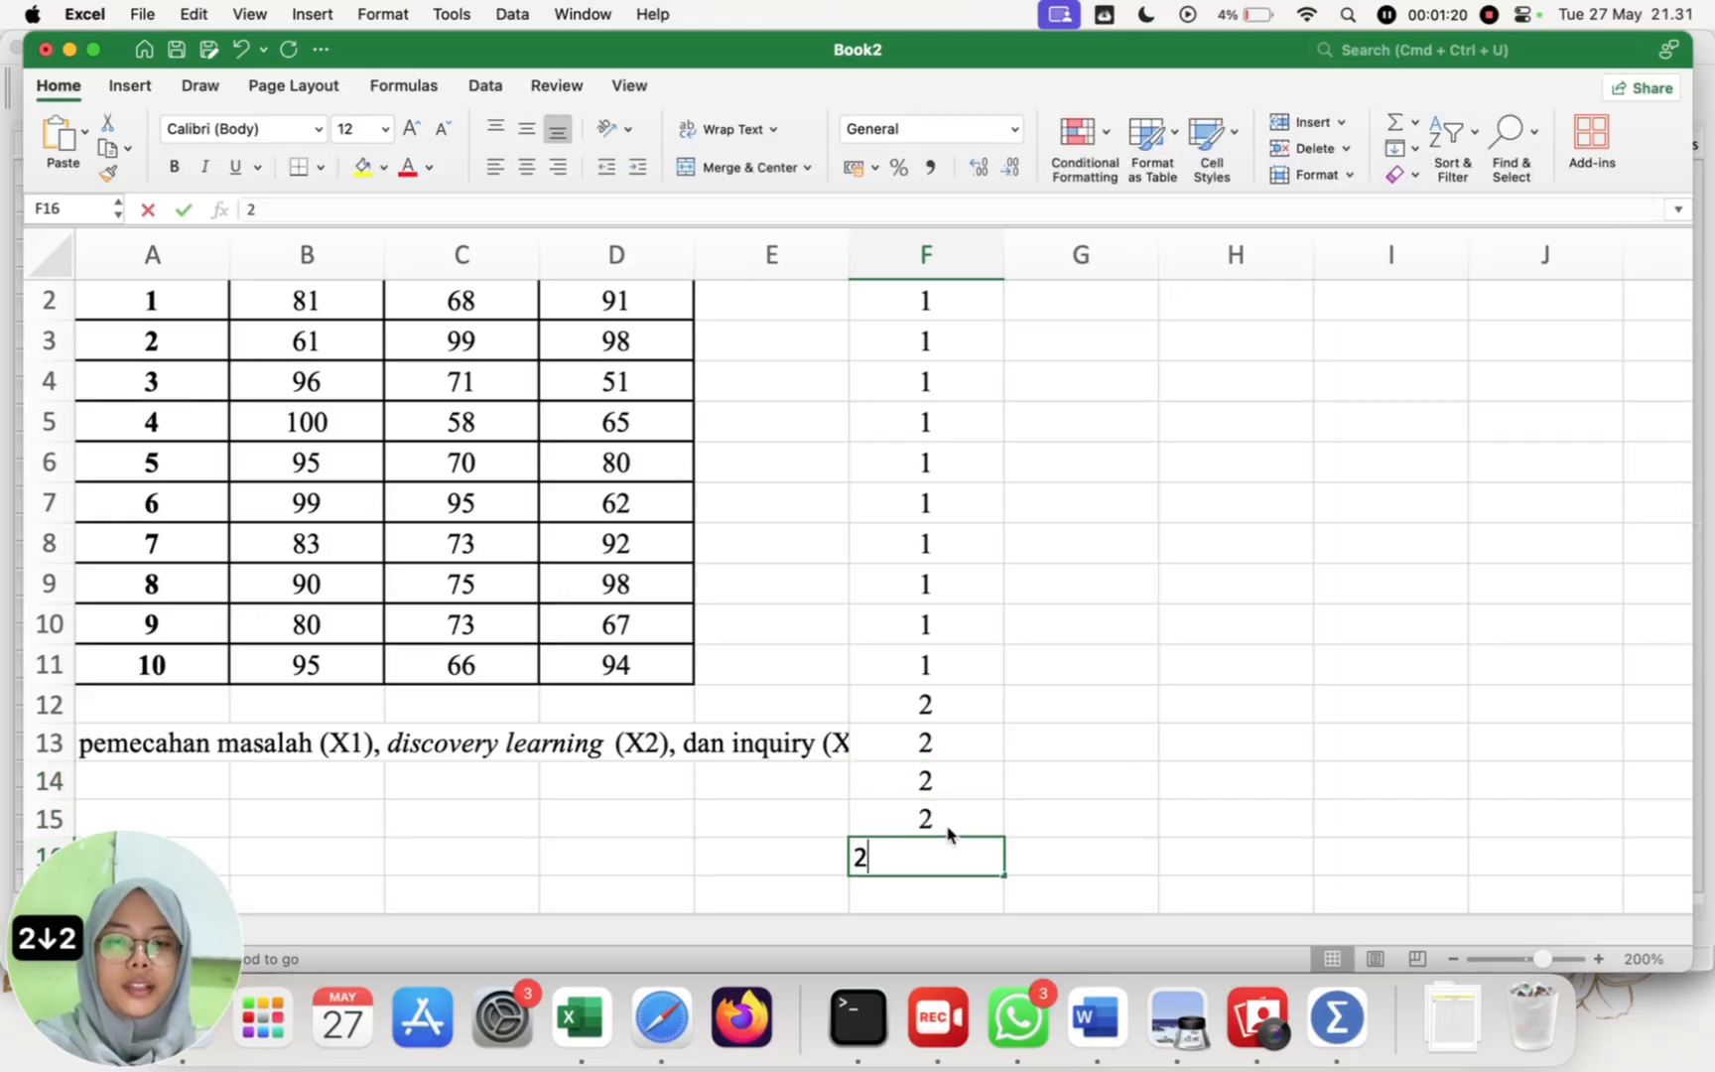
key(Down)
text(2)
key(Down)
text(2)
key(Down)
text(2)
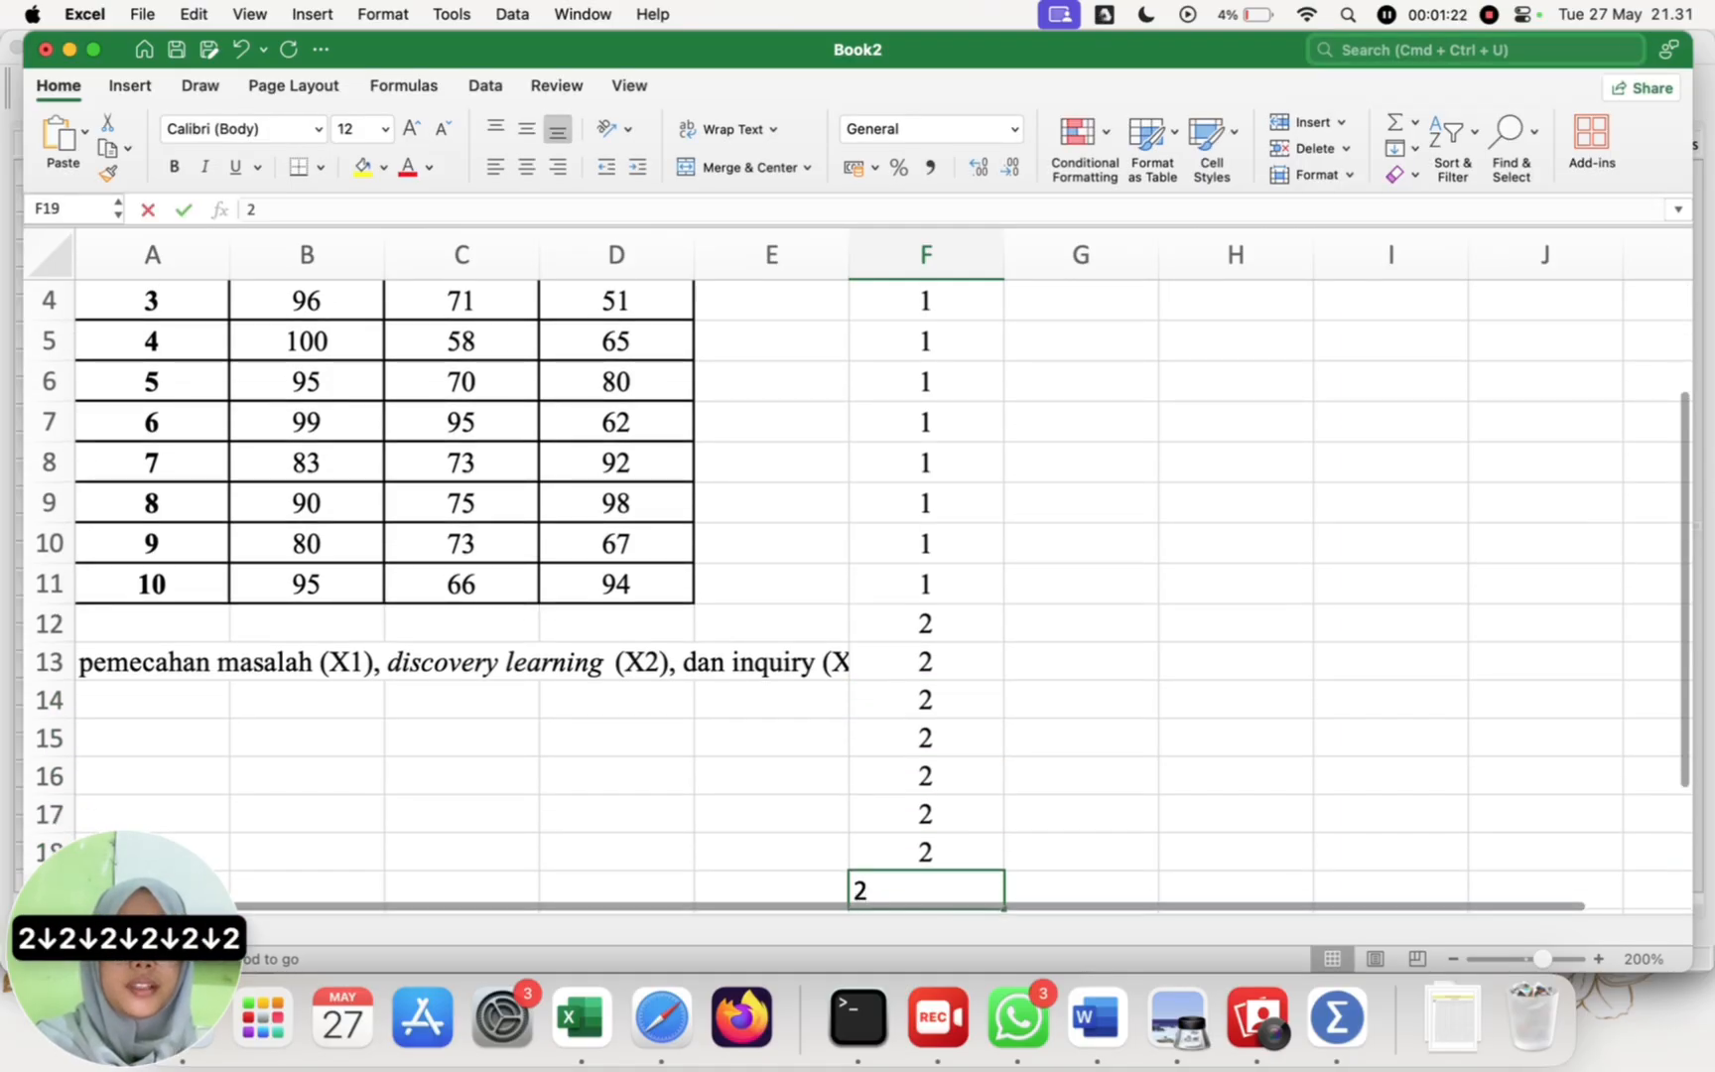
key(Down)
click(917, 850)
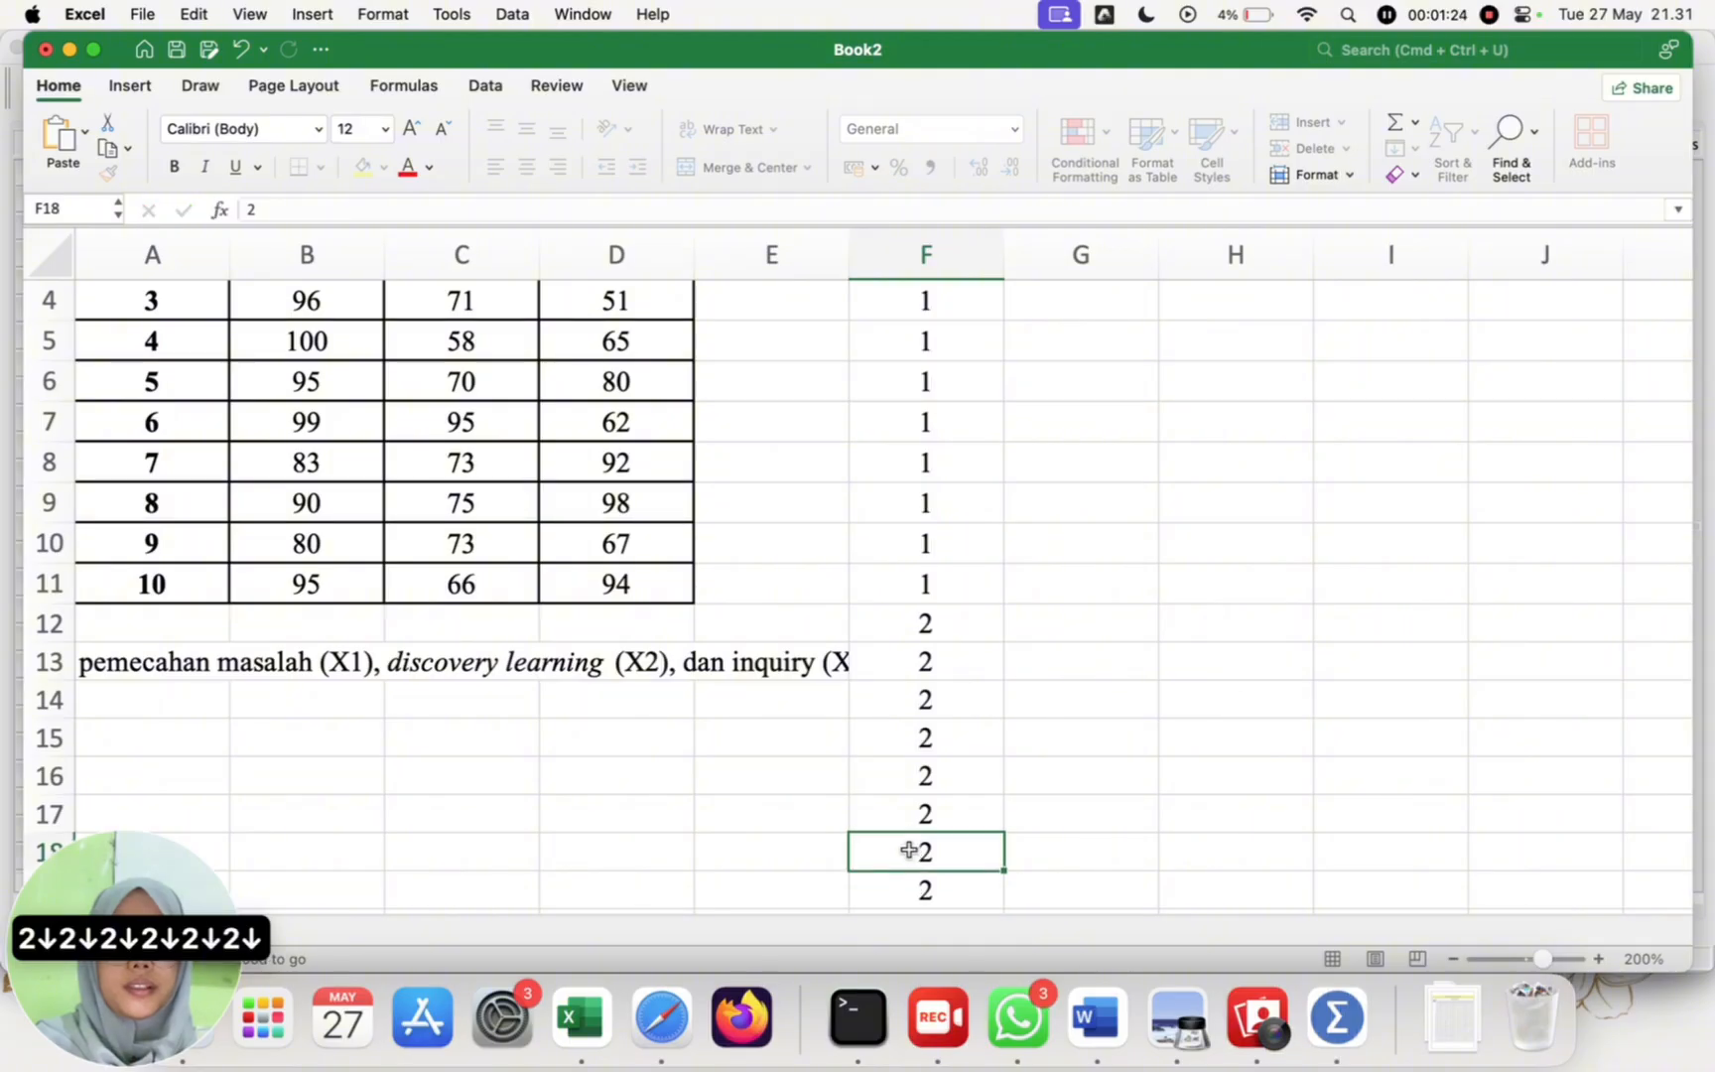
key(Down)
key(Down)
text(2)
key(Down)
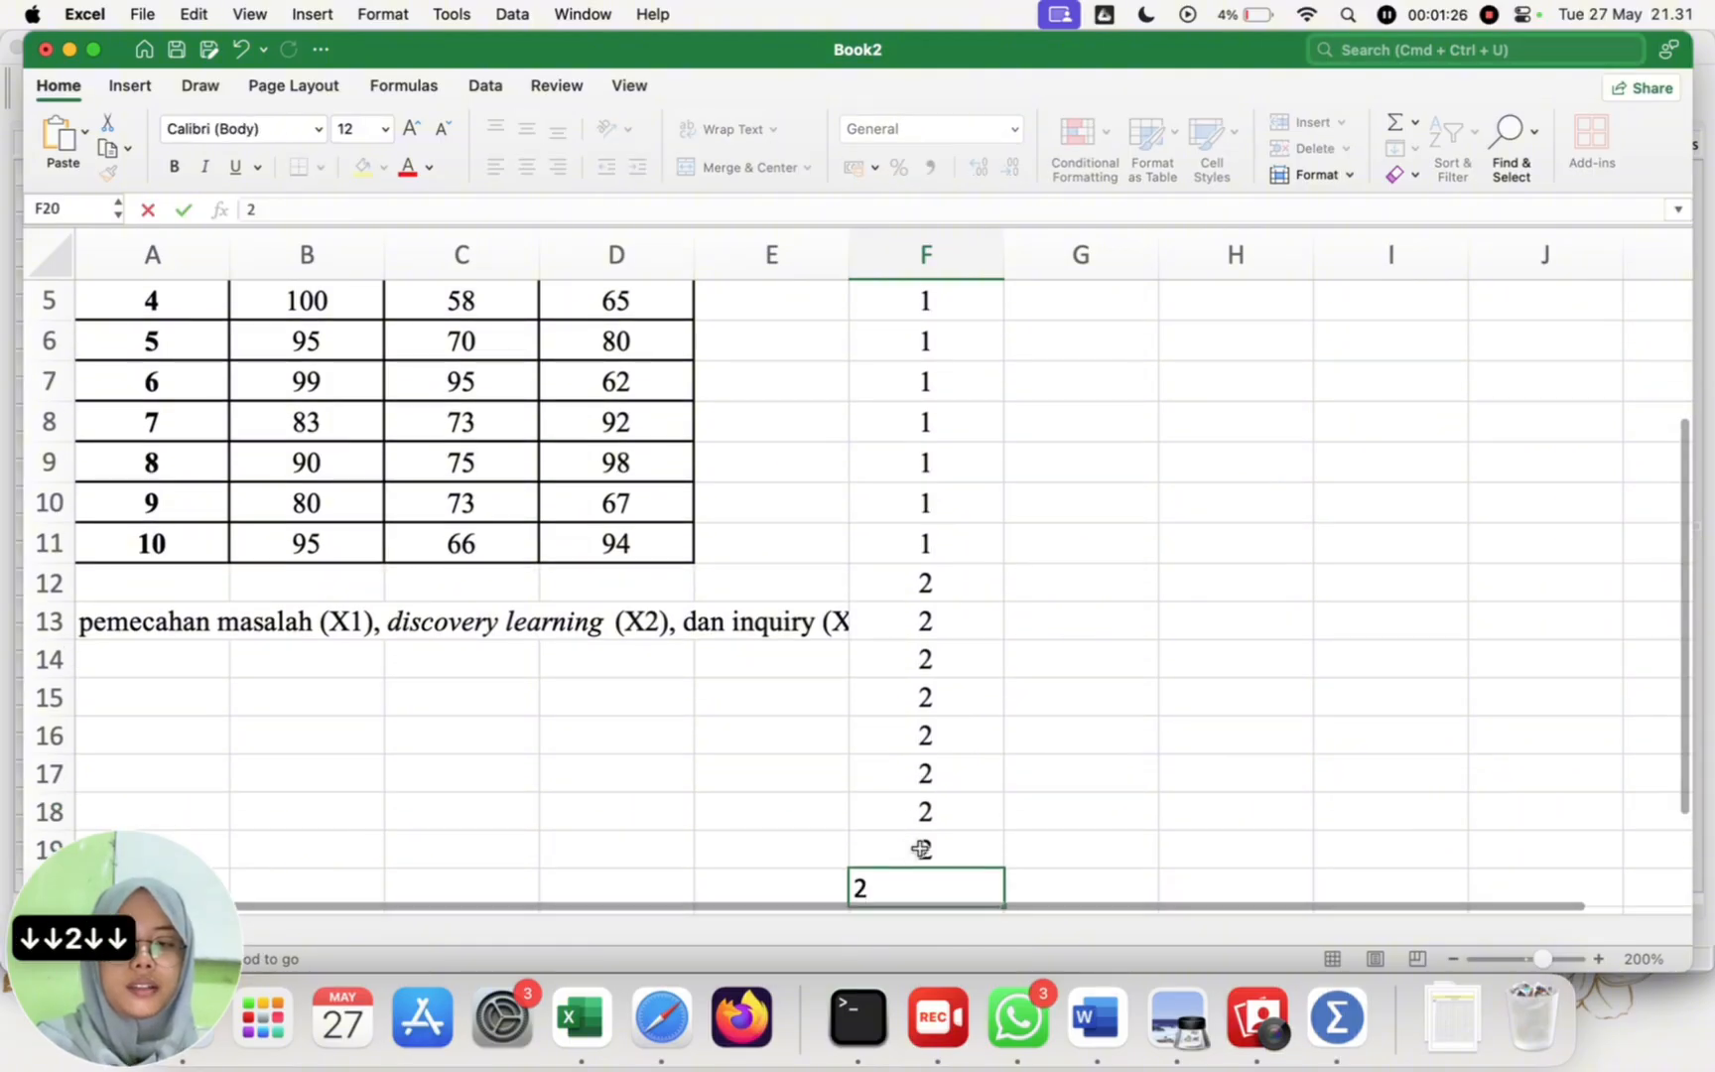
click(969, 845)
key(Down)
key(Down)
text(2)
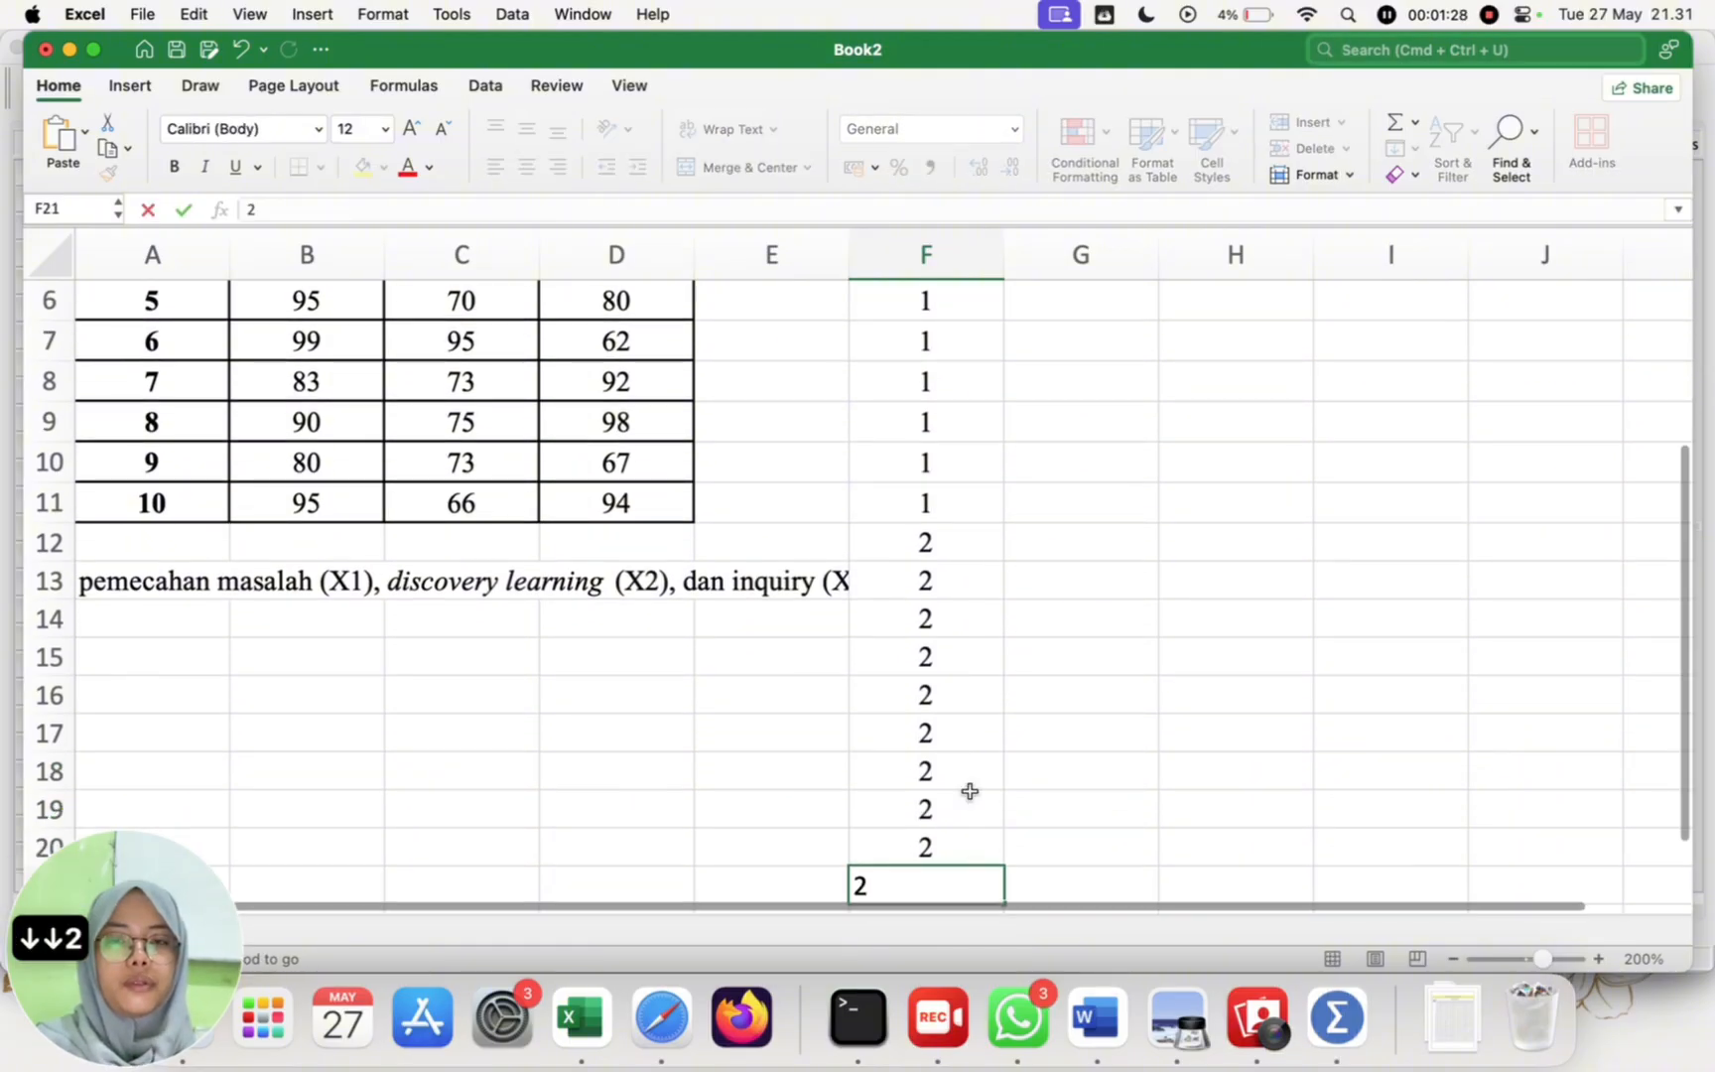
click(1045, 631)
Step: Enter method code 3 in each of the ten cells F22 to F31 of the metode column
scroll(993, 684, down, 3)
click(917, 742)
text(3)
key(Return)
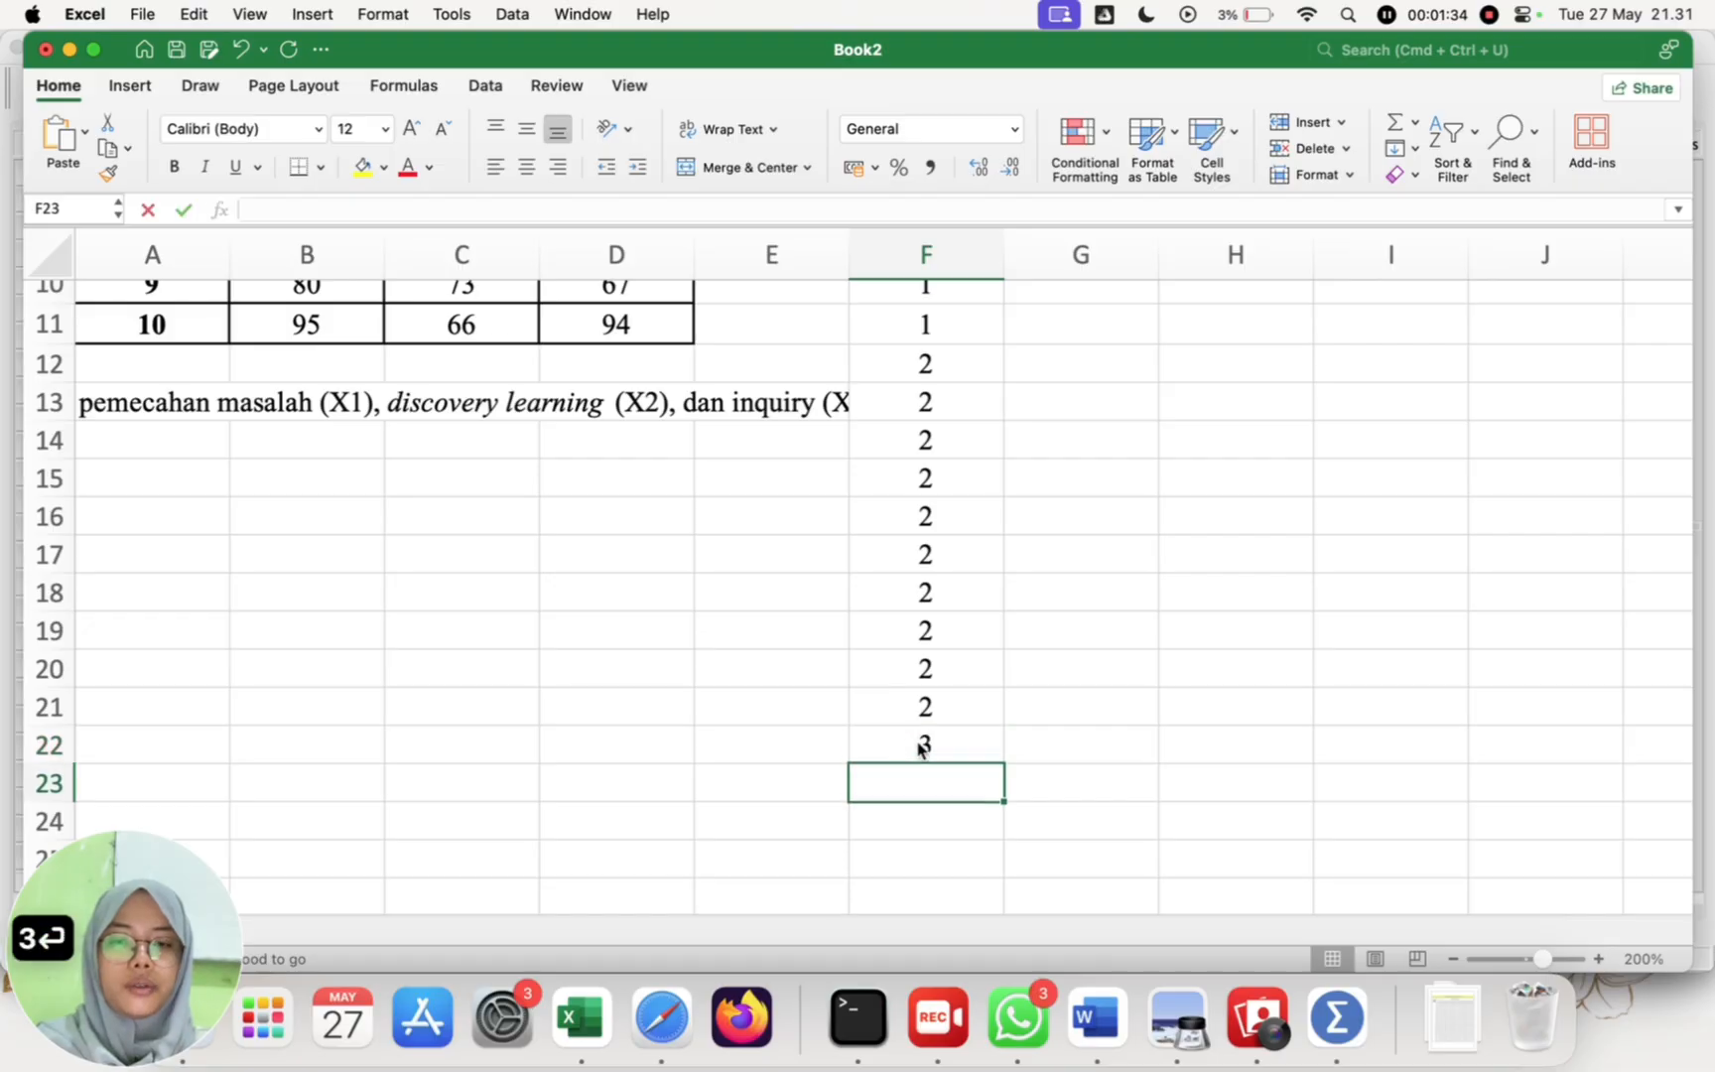
text(3)
key(Return)
text(3)
key(Return)
text(3 3)
key(Return)
text(3)
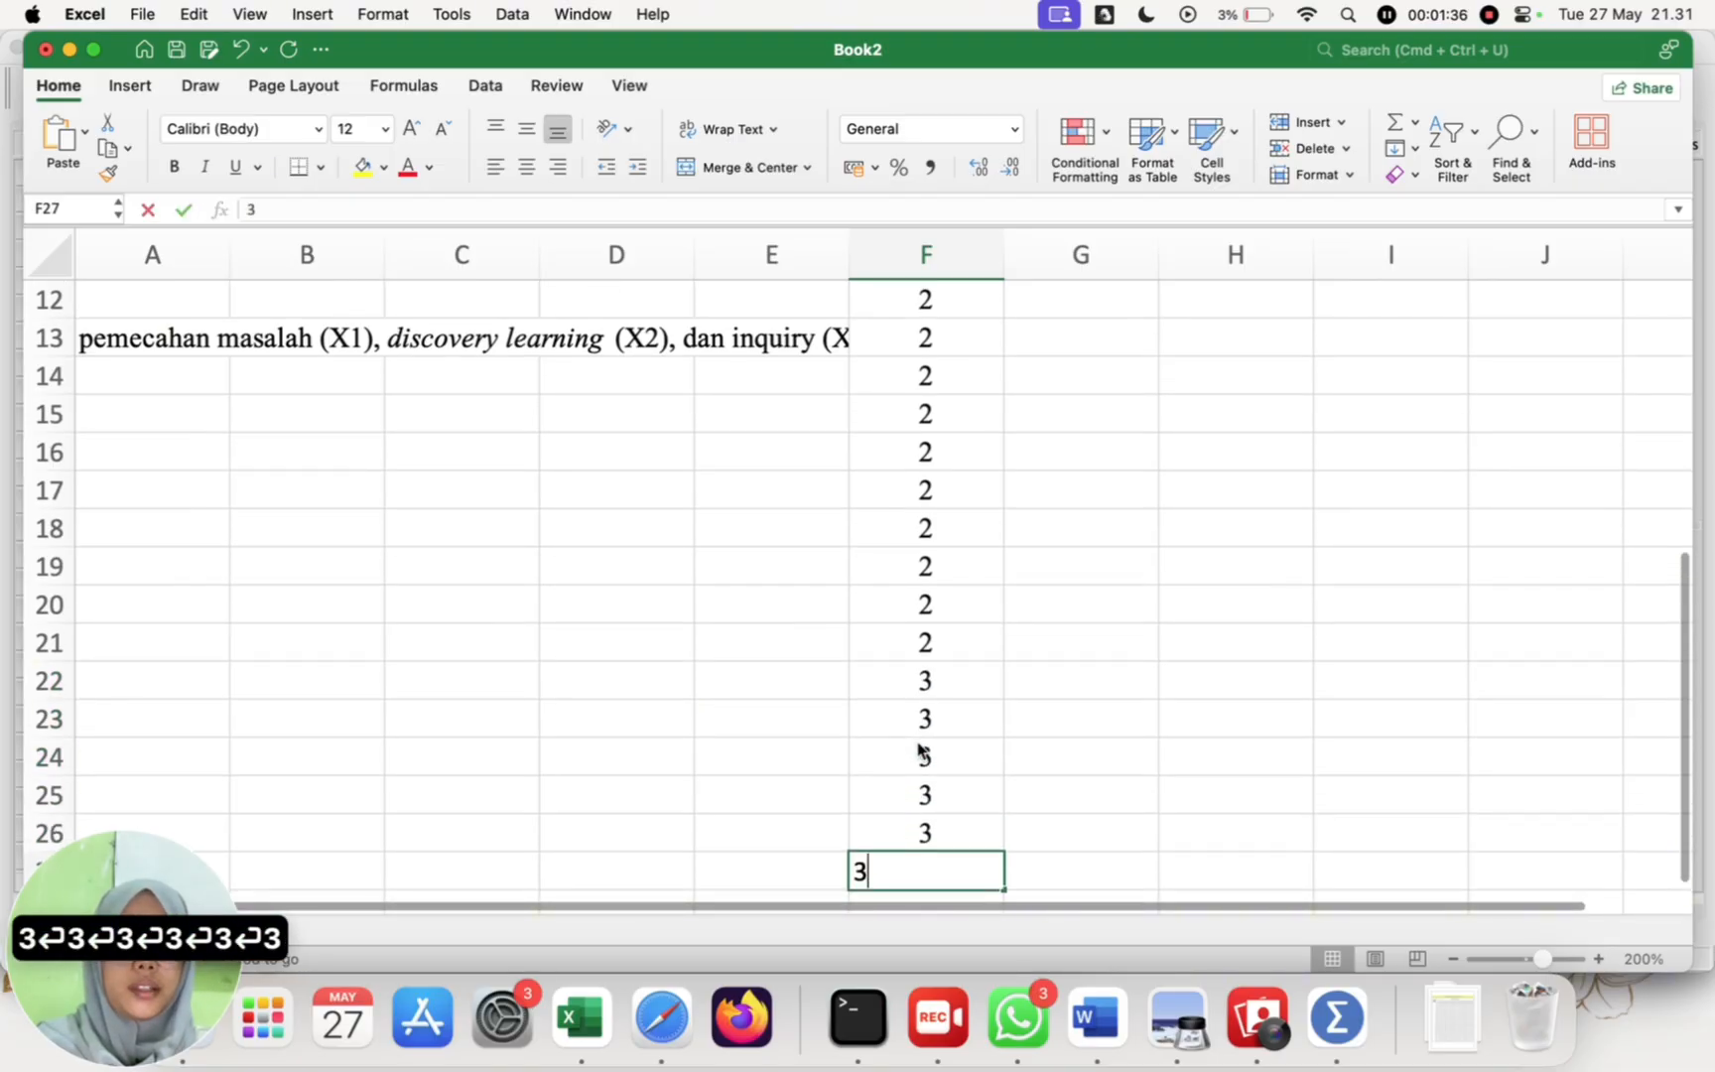
key(Return)
text(3)
click(998, 857)
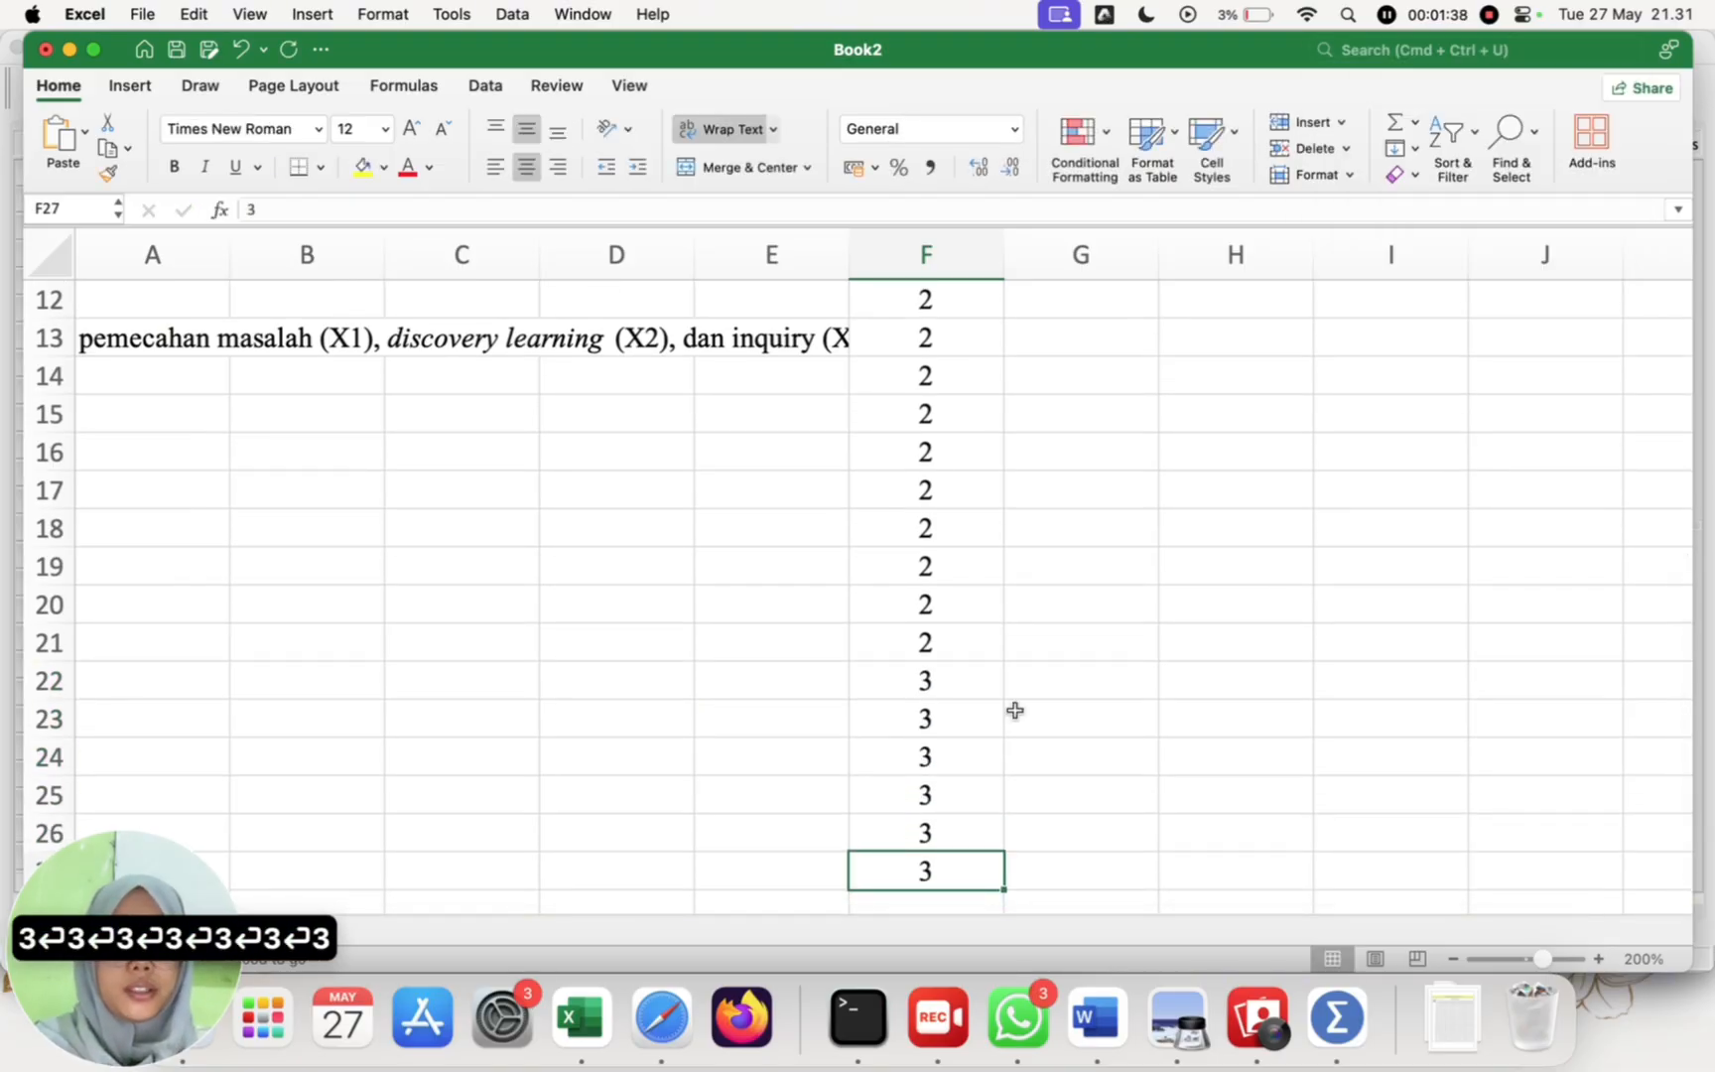
scroll(992, 684, down, 5)
click(946, 604)
text(3)
key(Return)
text(3)
key(Return)
text(3)
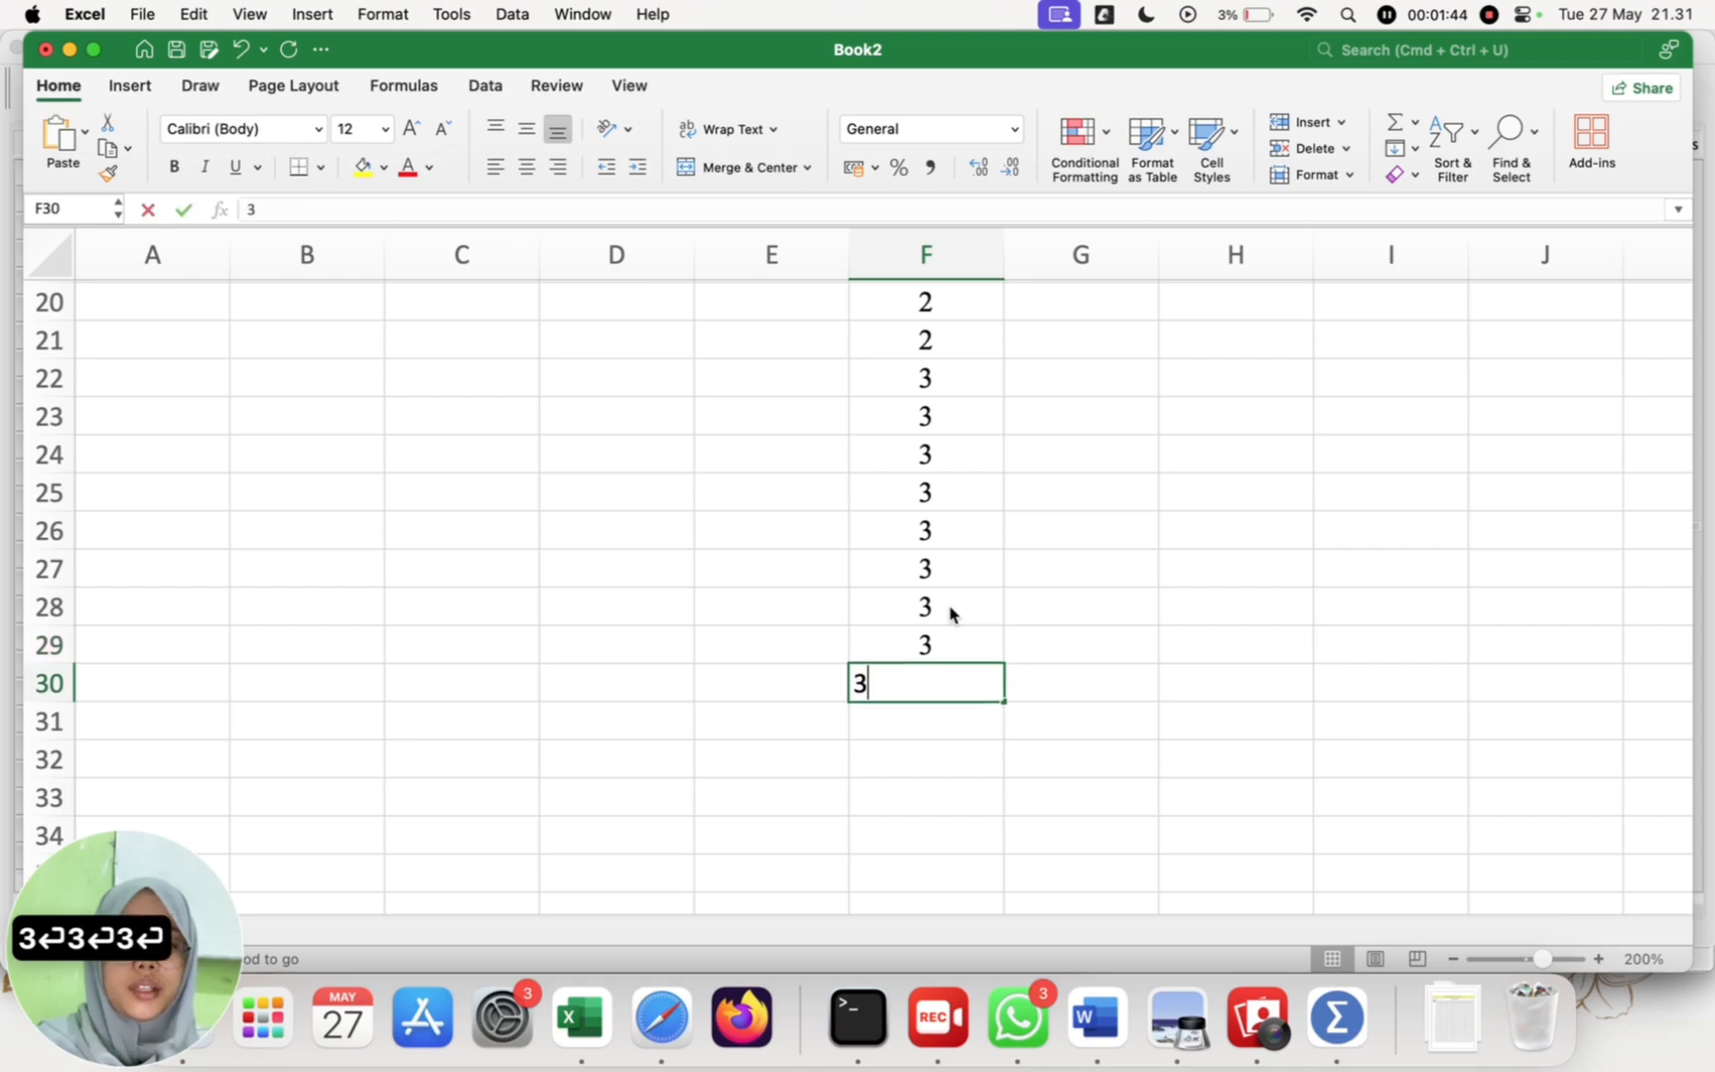
key(Return)
text(3)
click(1088, 570)
scroll(1088, 571, down, 3)
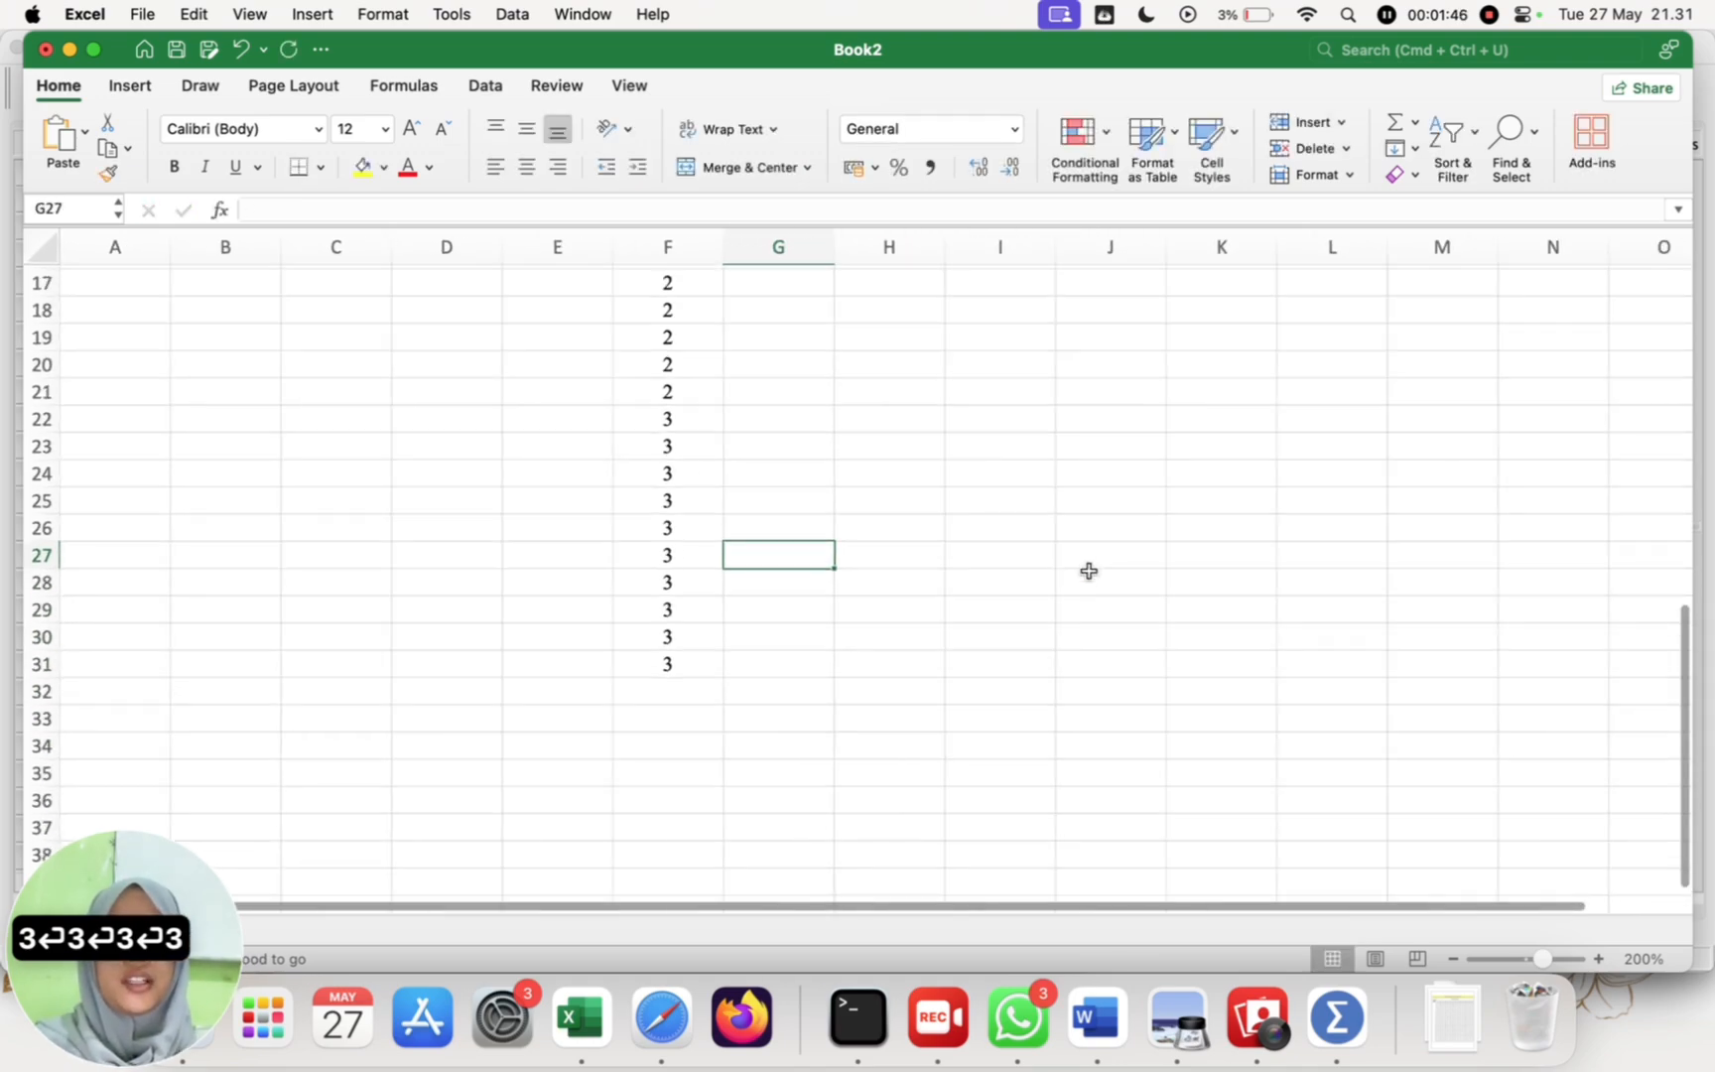
Step: Copy the ten pemecahan masalah (X1) scores from B2:B11 into the nilai column starting at G2
scroll(1088, 570, up, 10)
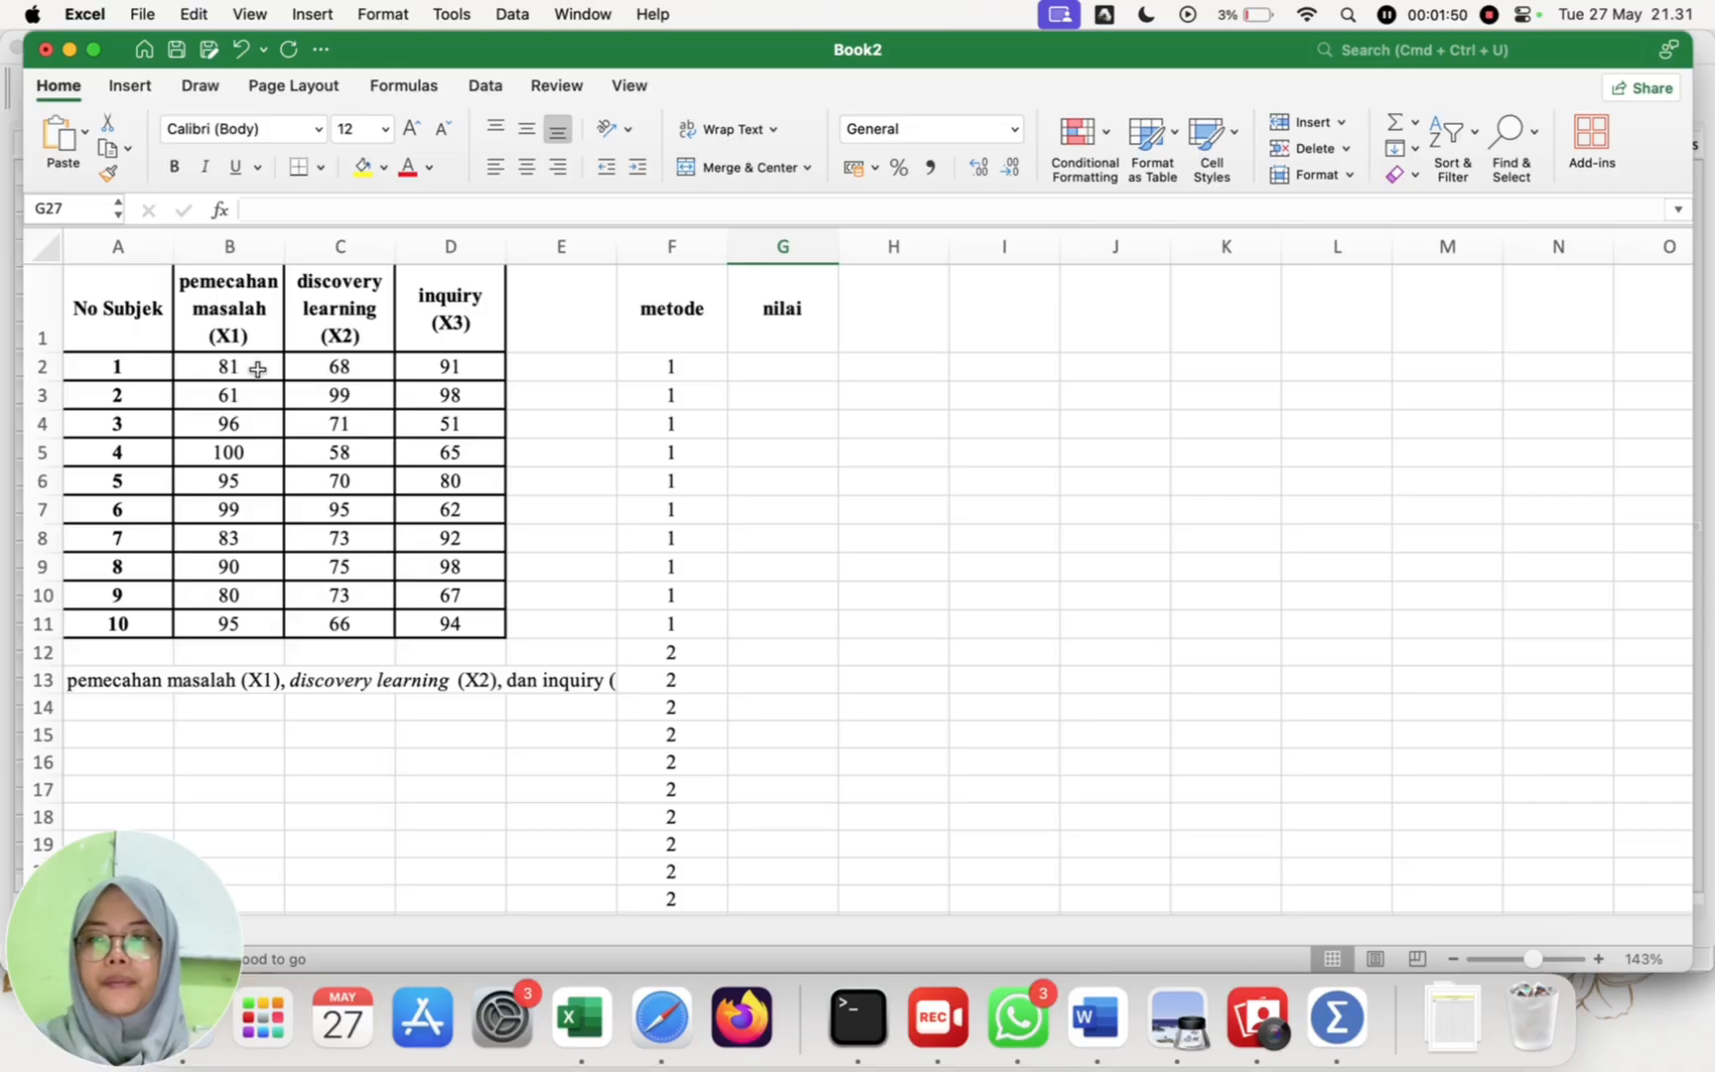
drag(253, 368, 243, 624)
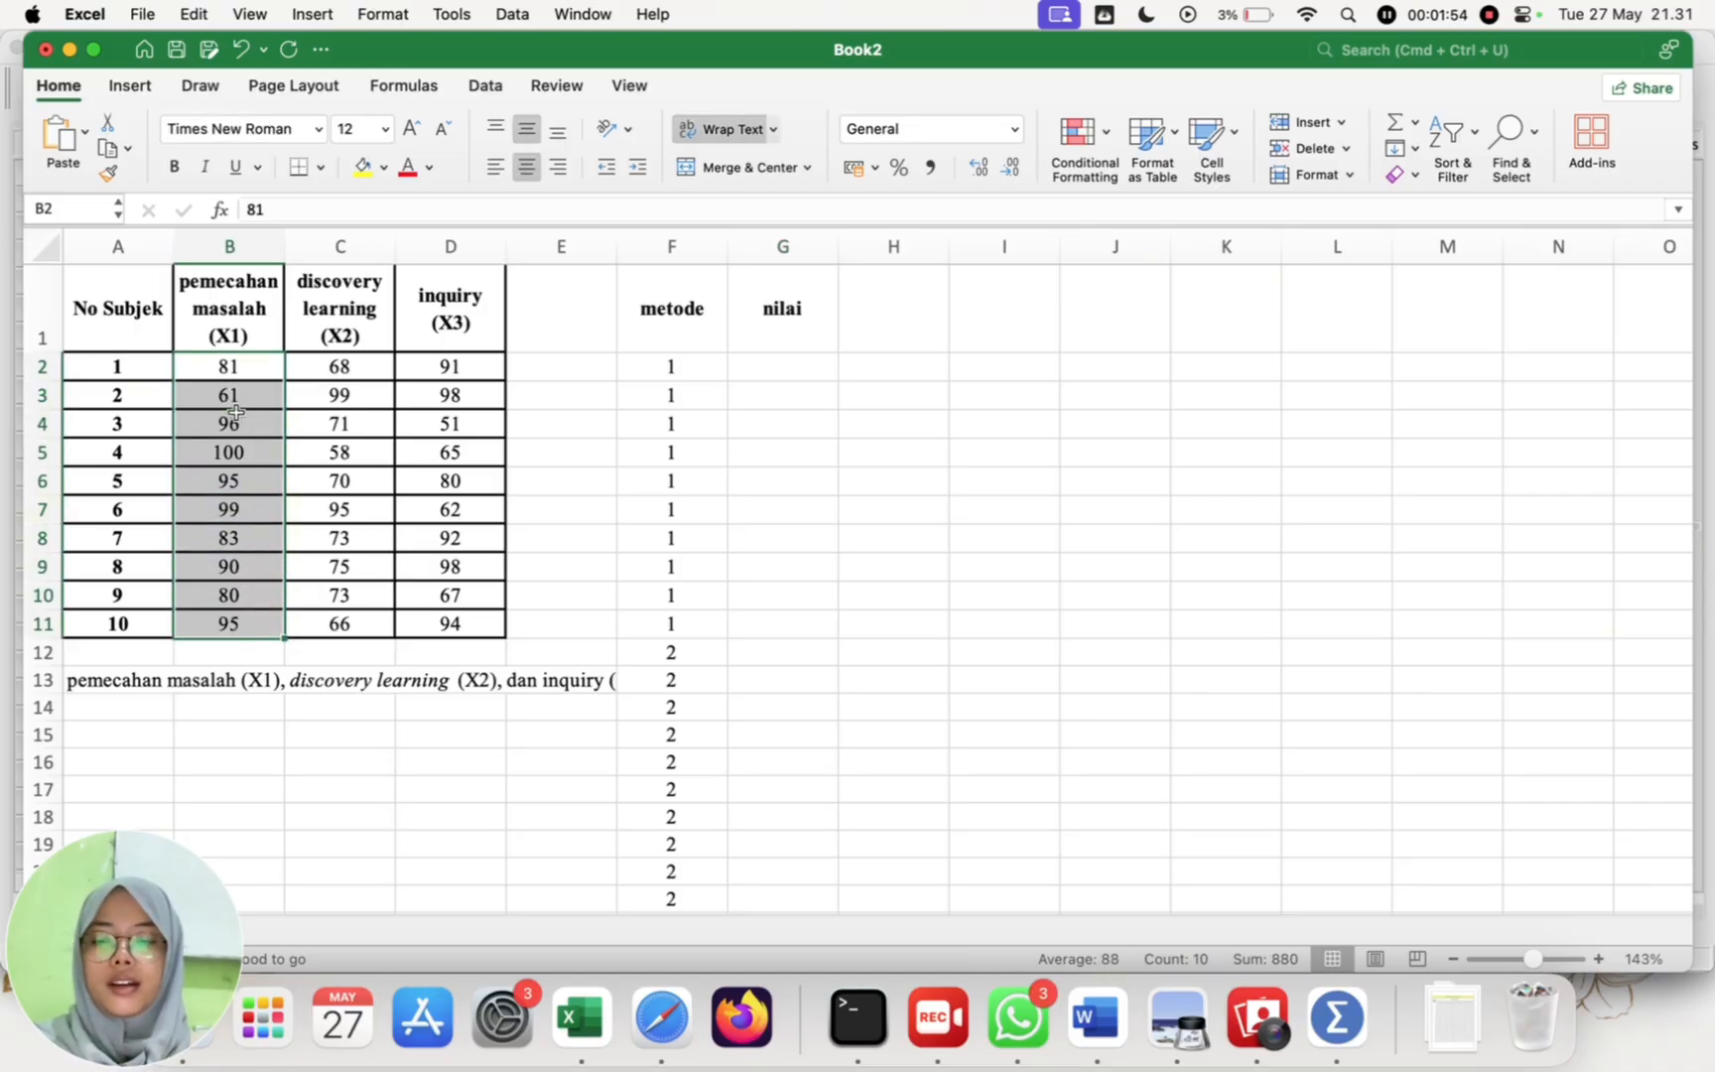
key(super+c)
click(819, 369)
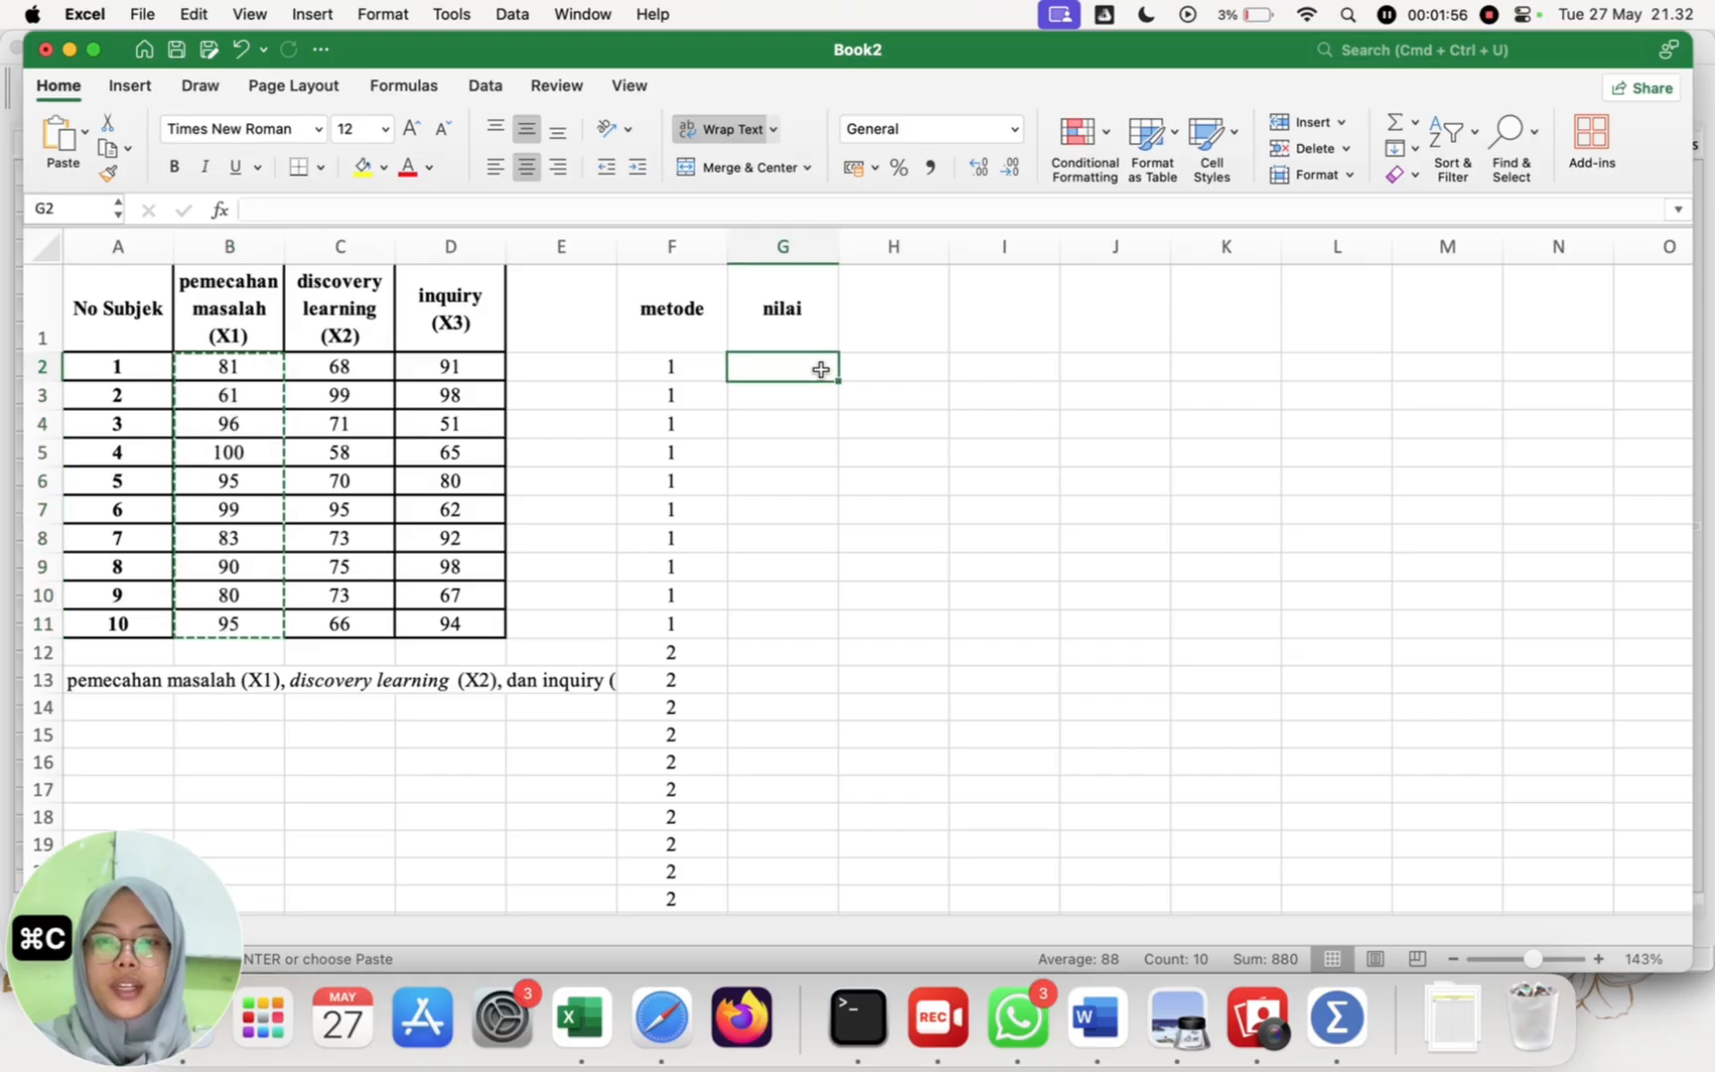
key(super+v)
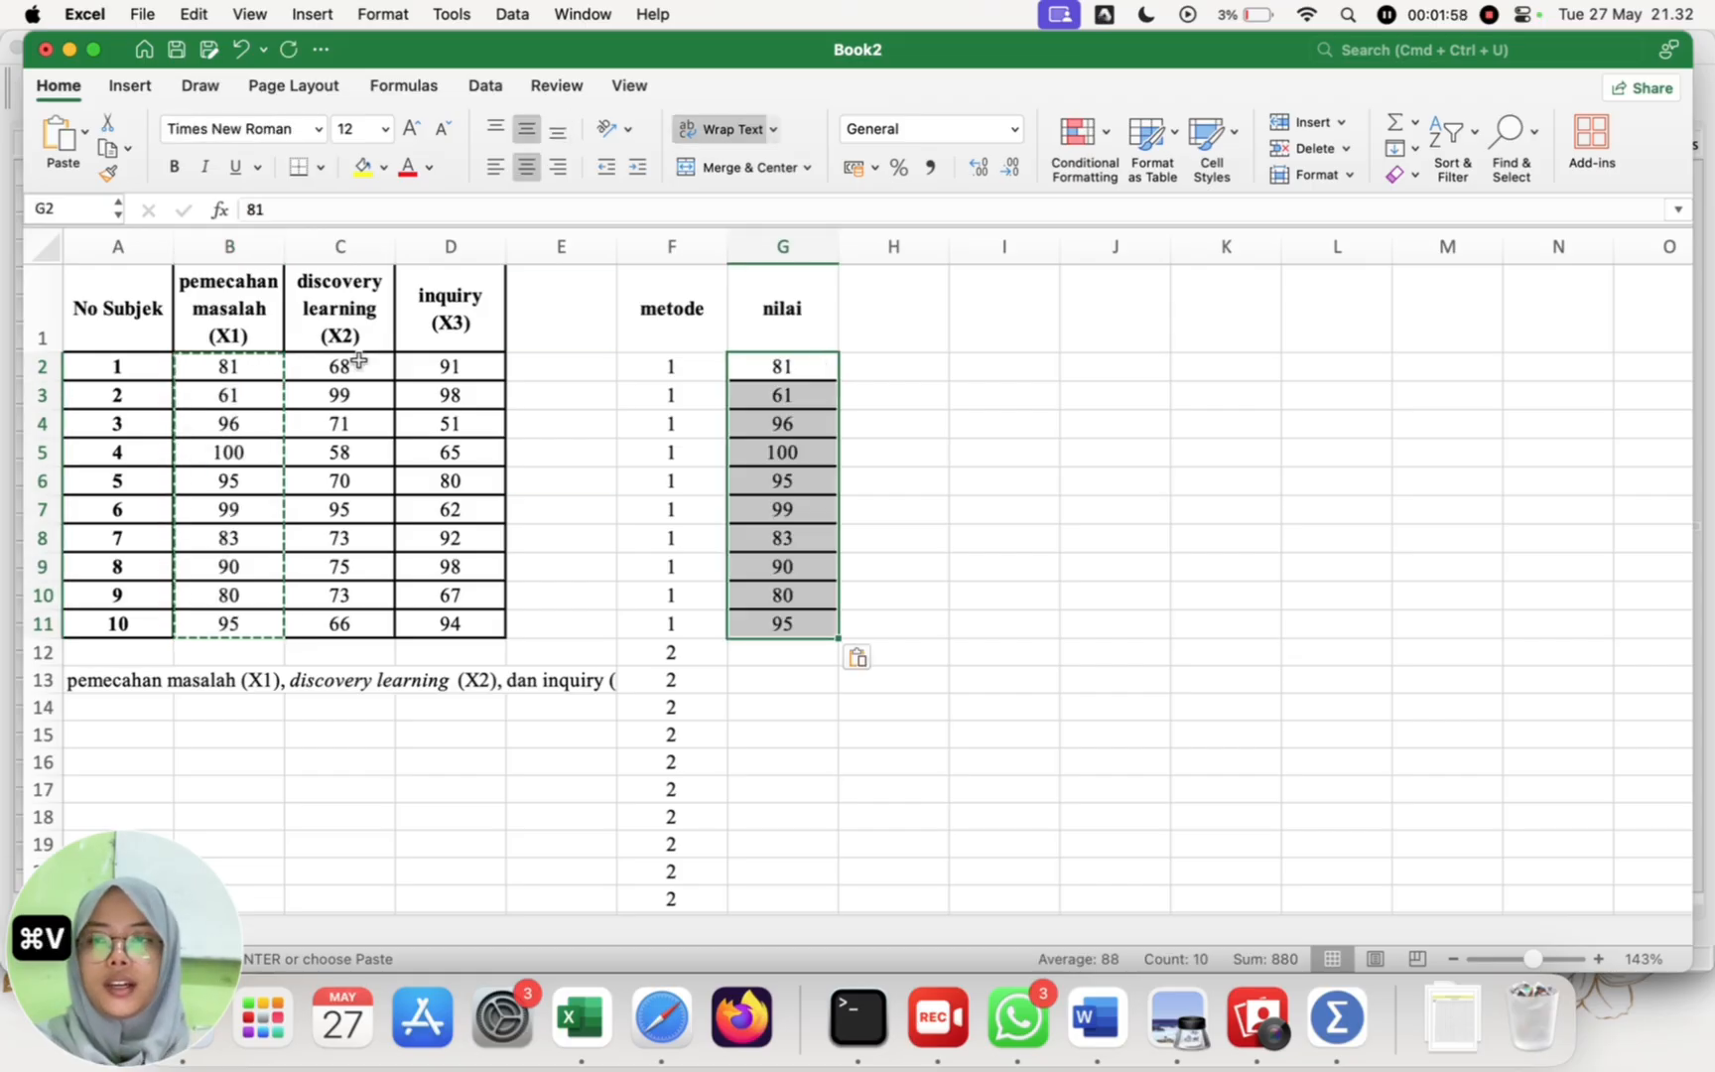
Step: Copy the ten discovery learning (X2) scores from C2:C11 into the nilai column starting at G12
click(358, 368)
drag(358, 367, 345, 625)
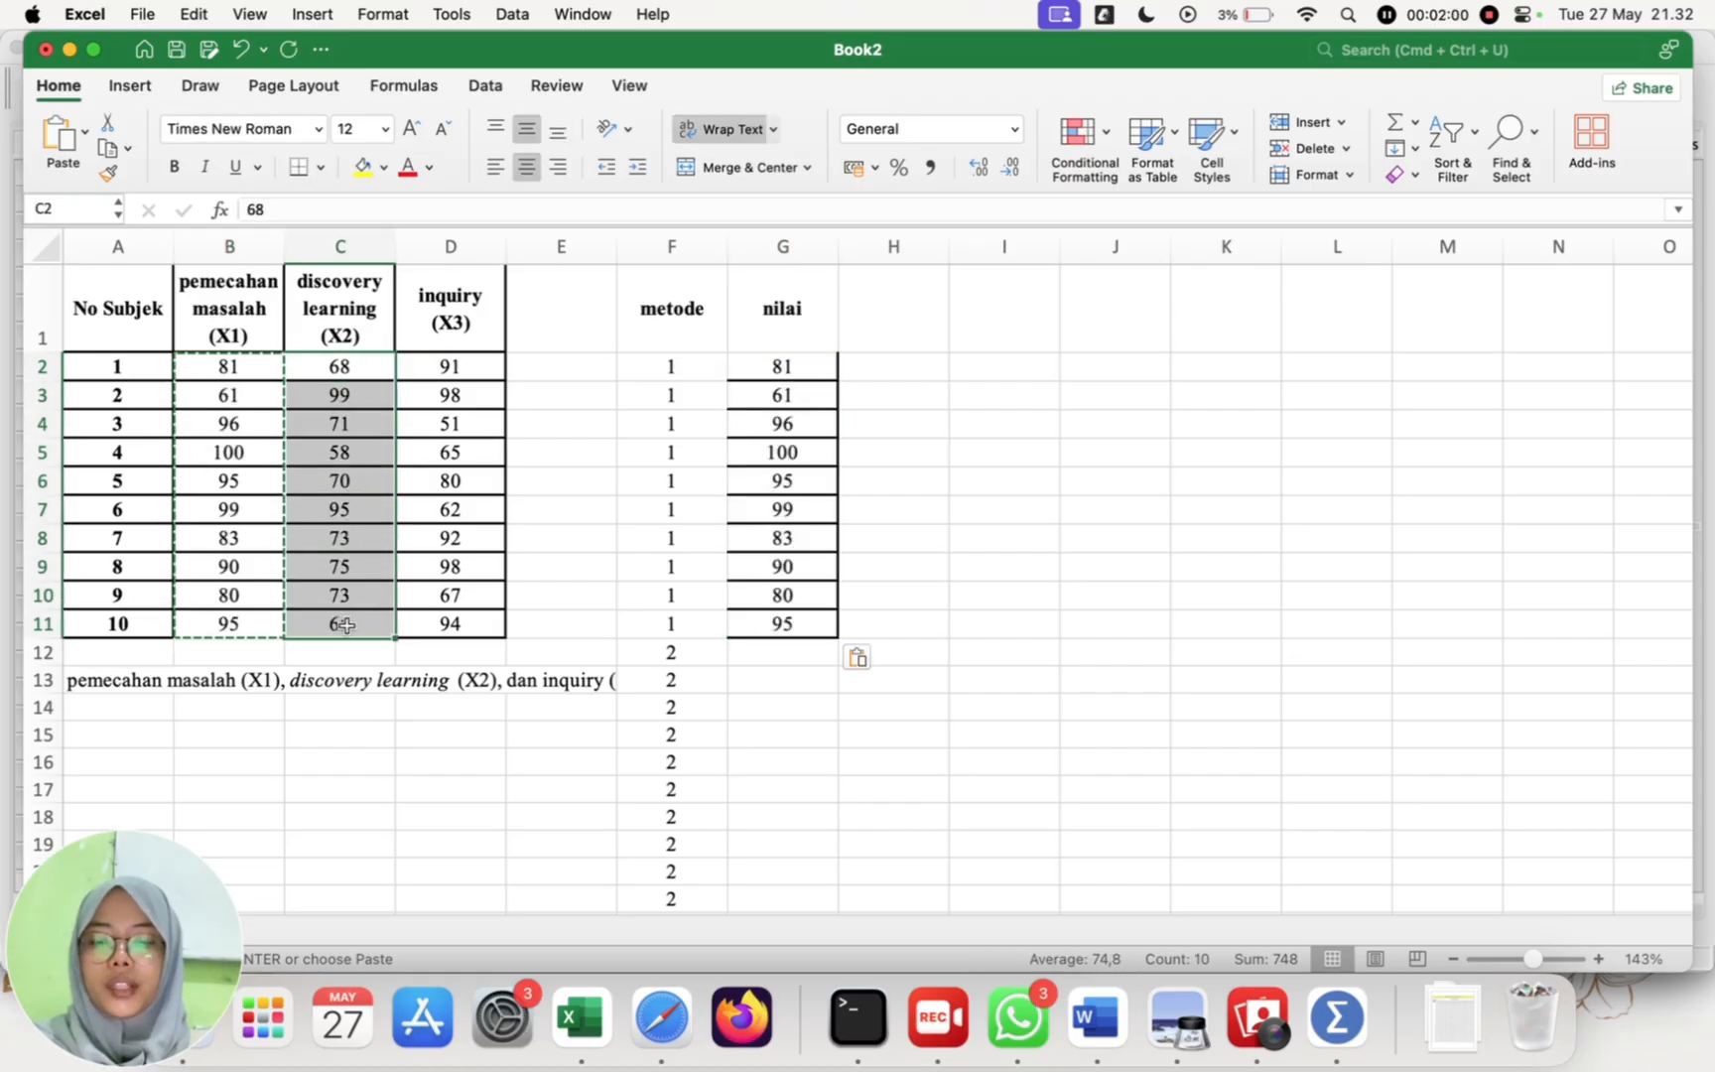
key(super+c)
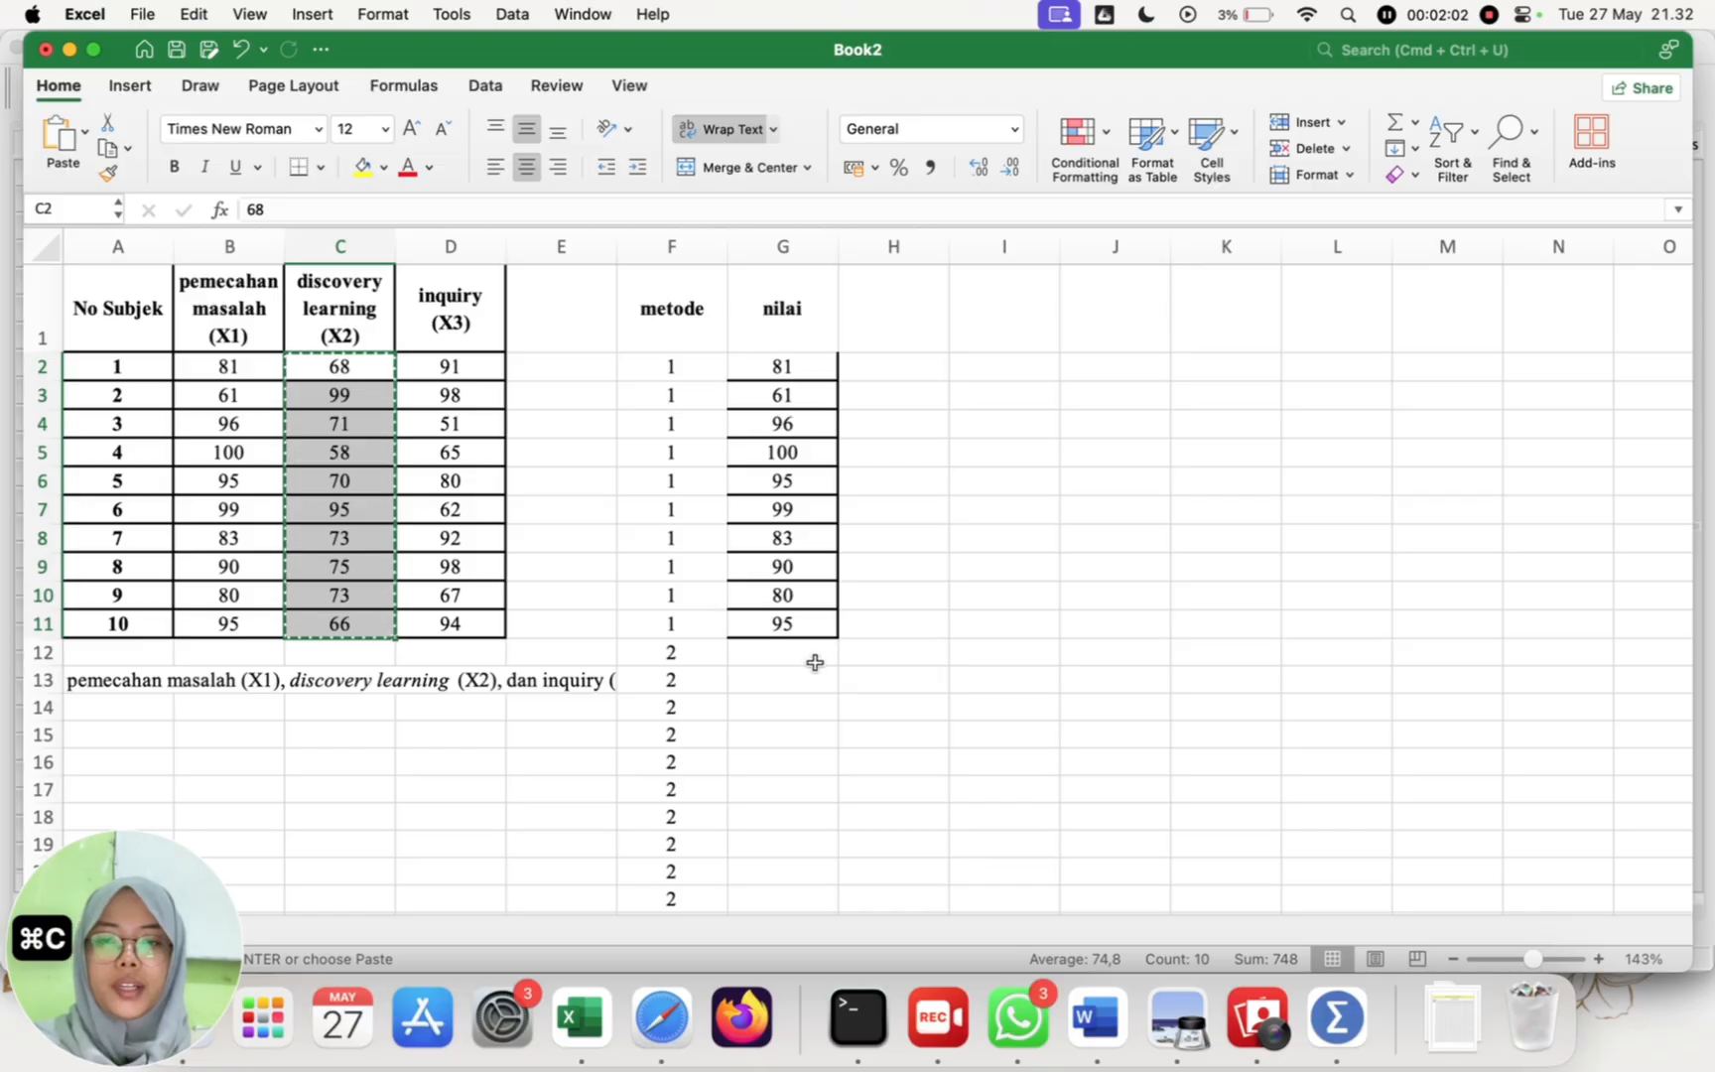
click(815, 658)
key(super+v)
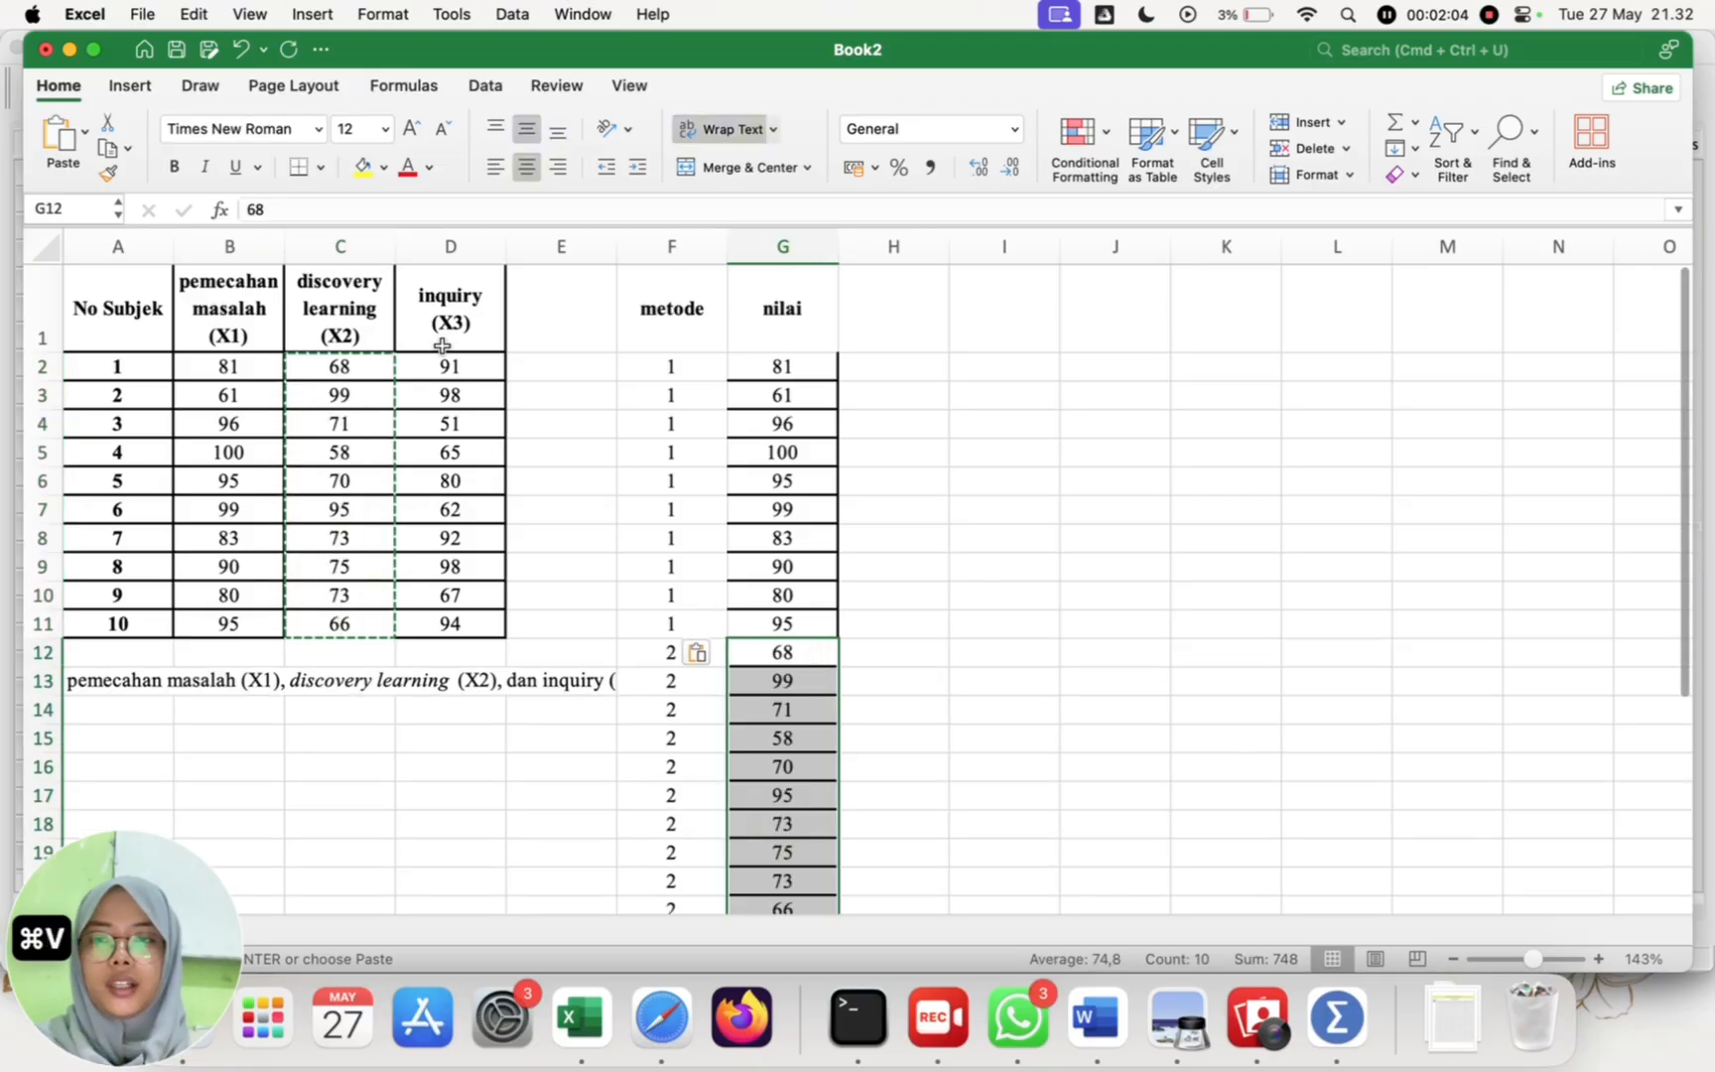
Step: Copy the ten inquiry (X3) scores from D2:D11 into the nilai column starting at G22
click(482, 365)
drag(482, 365, 486, 621)
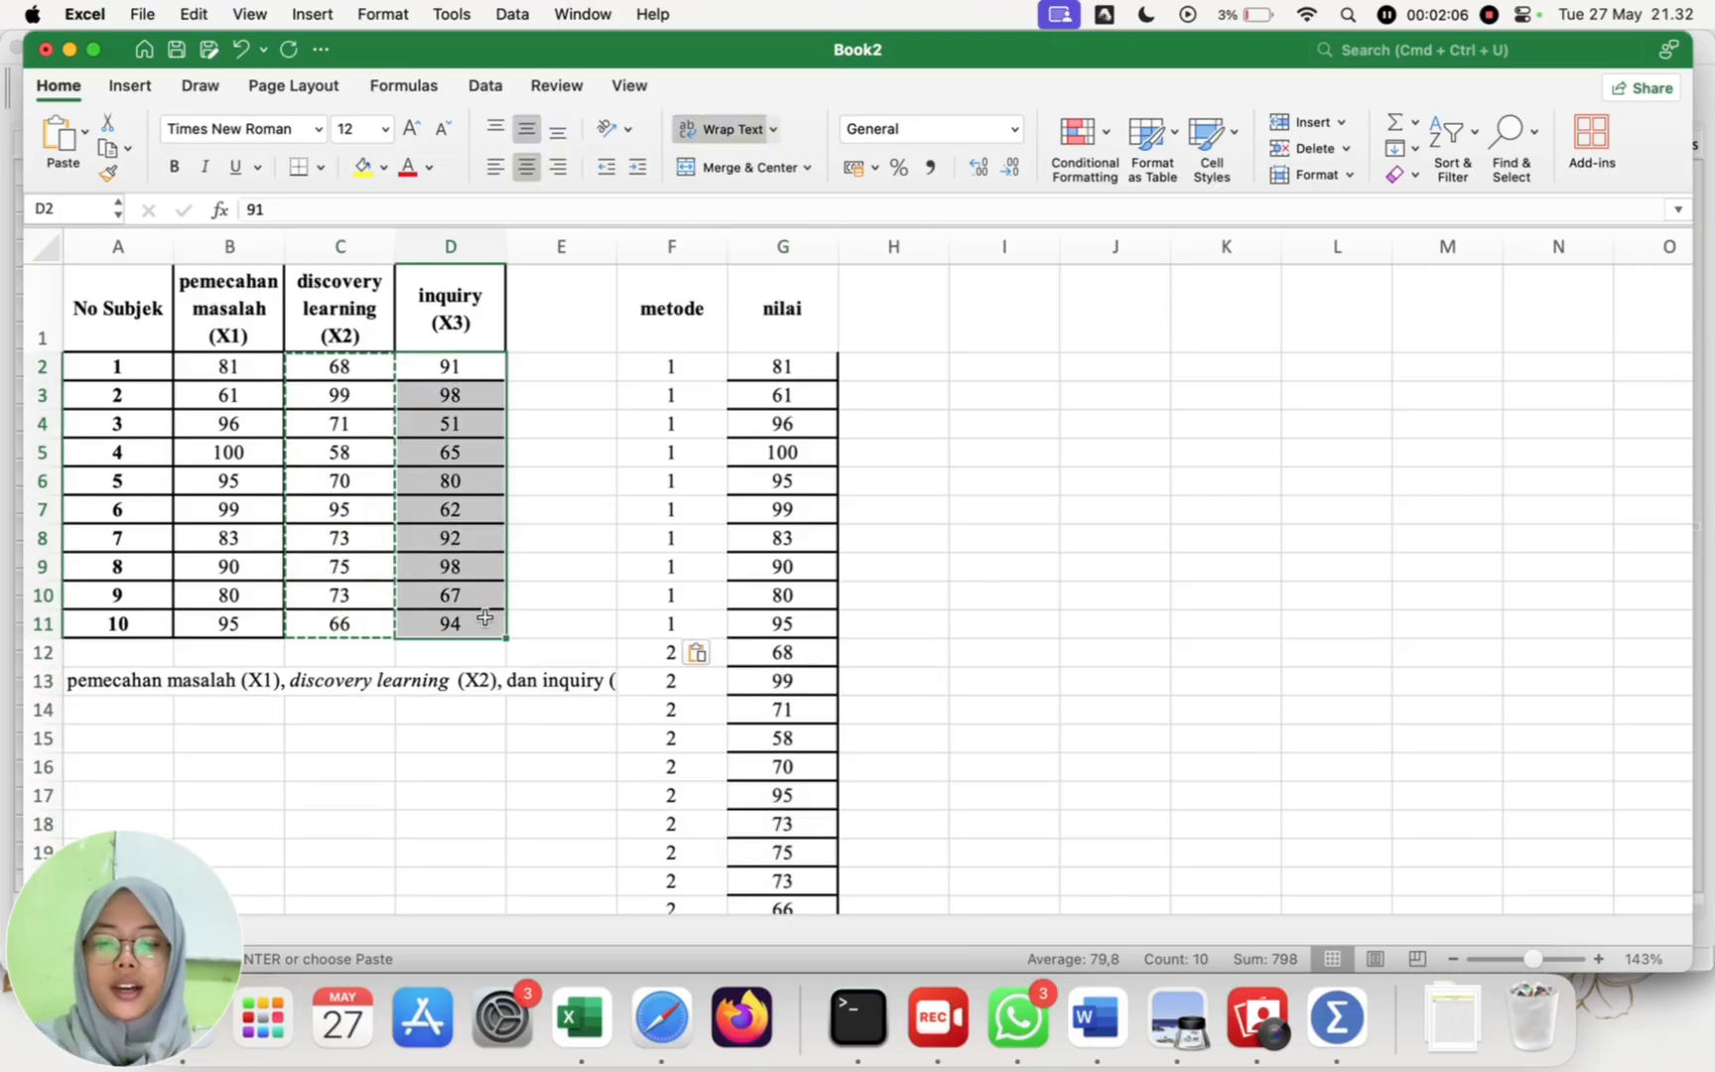
key(super+c)
scroll(787, 650, down, 5)
click(809, 632)
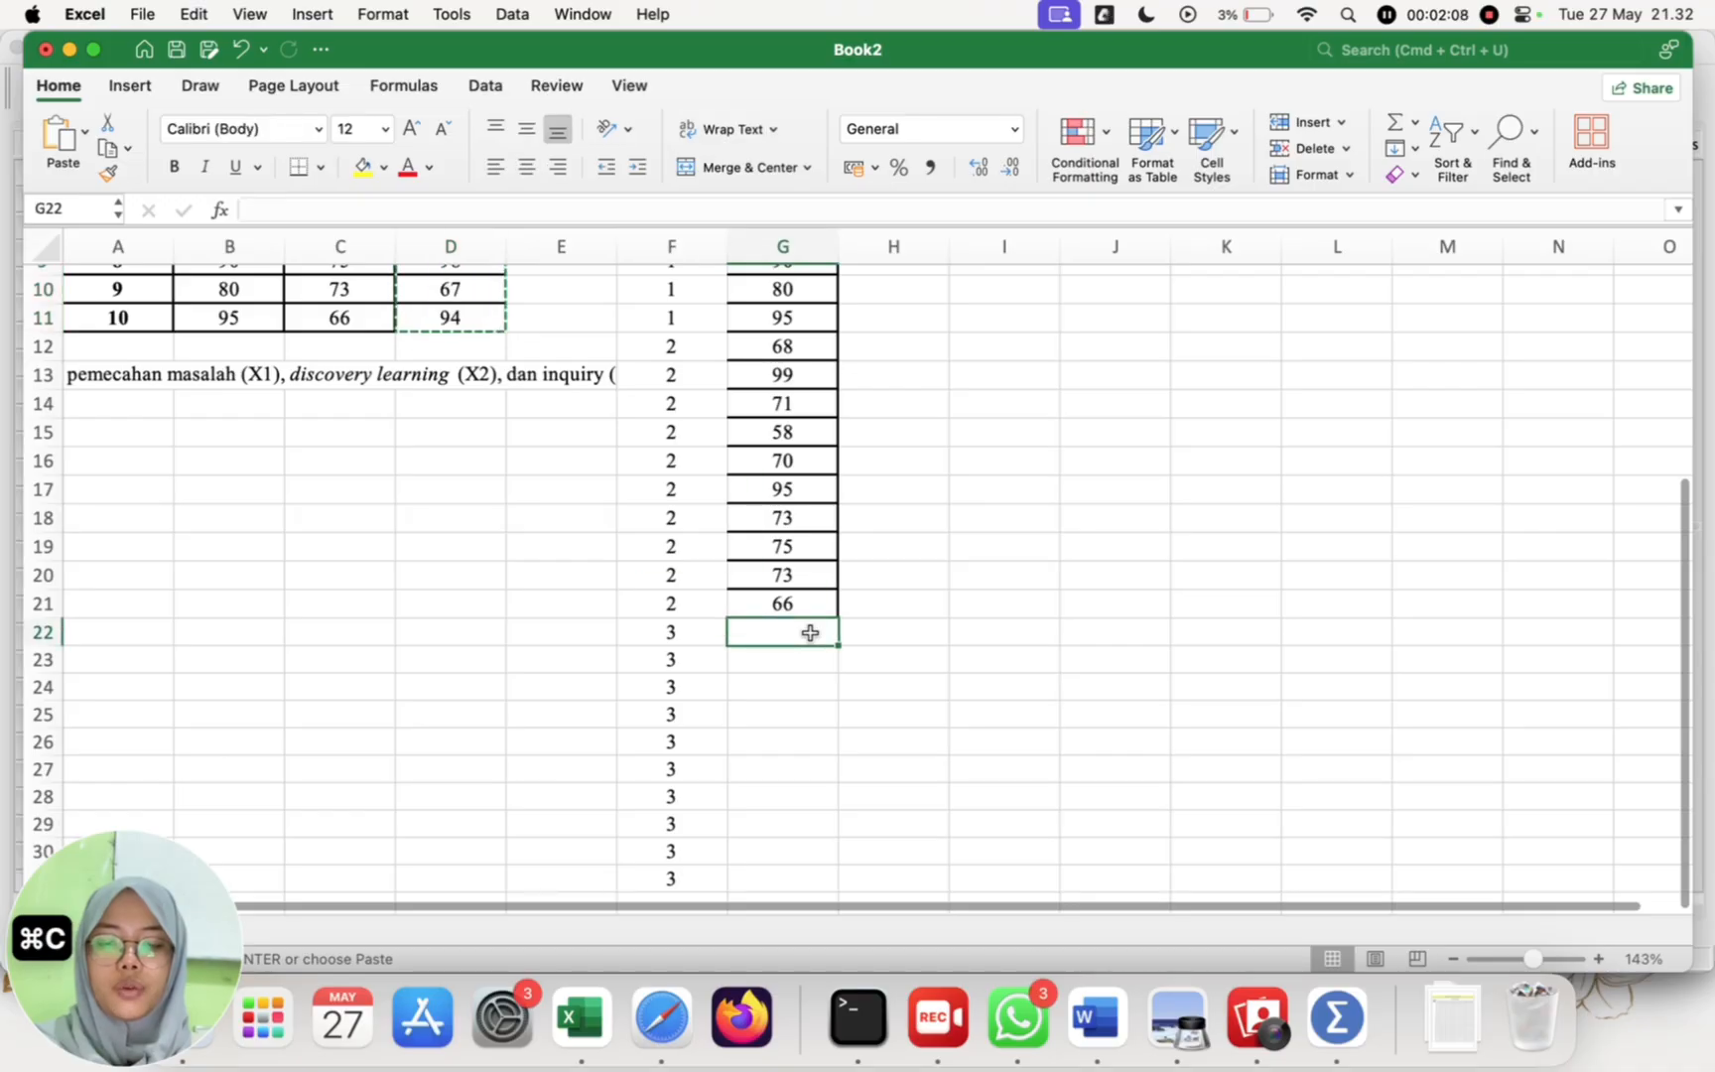
key(super+v)
Step: Remove all cell borders from the metode and nilai columns, range F1:G31
scroll(810, 640, down, 2)
scroll(814, 647, up, 10)
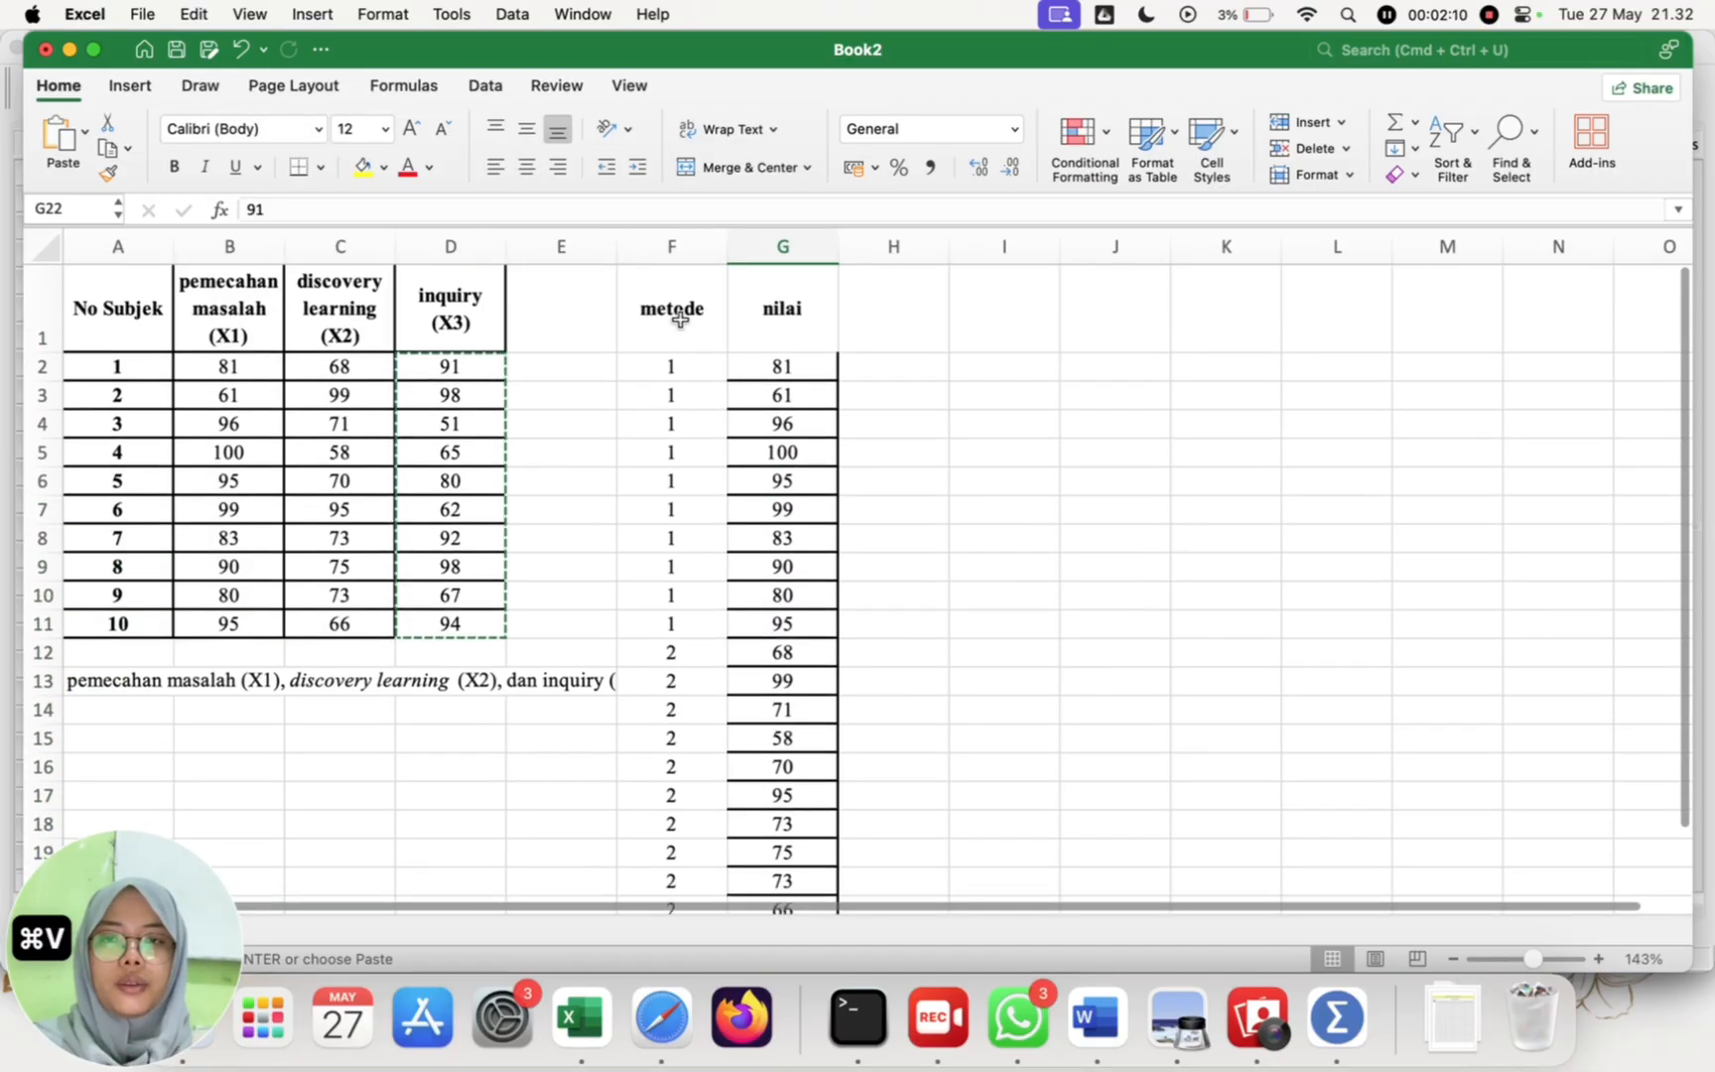
drag(681, 314, 797, 735)
click(320, 166)
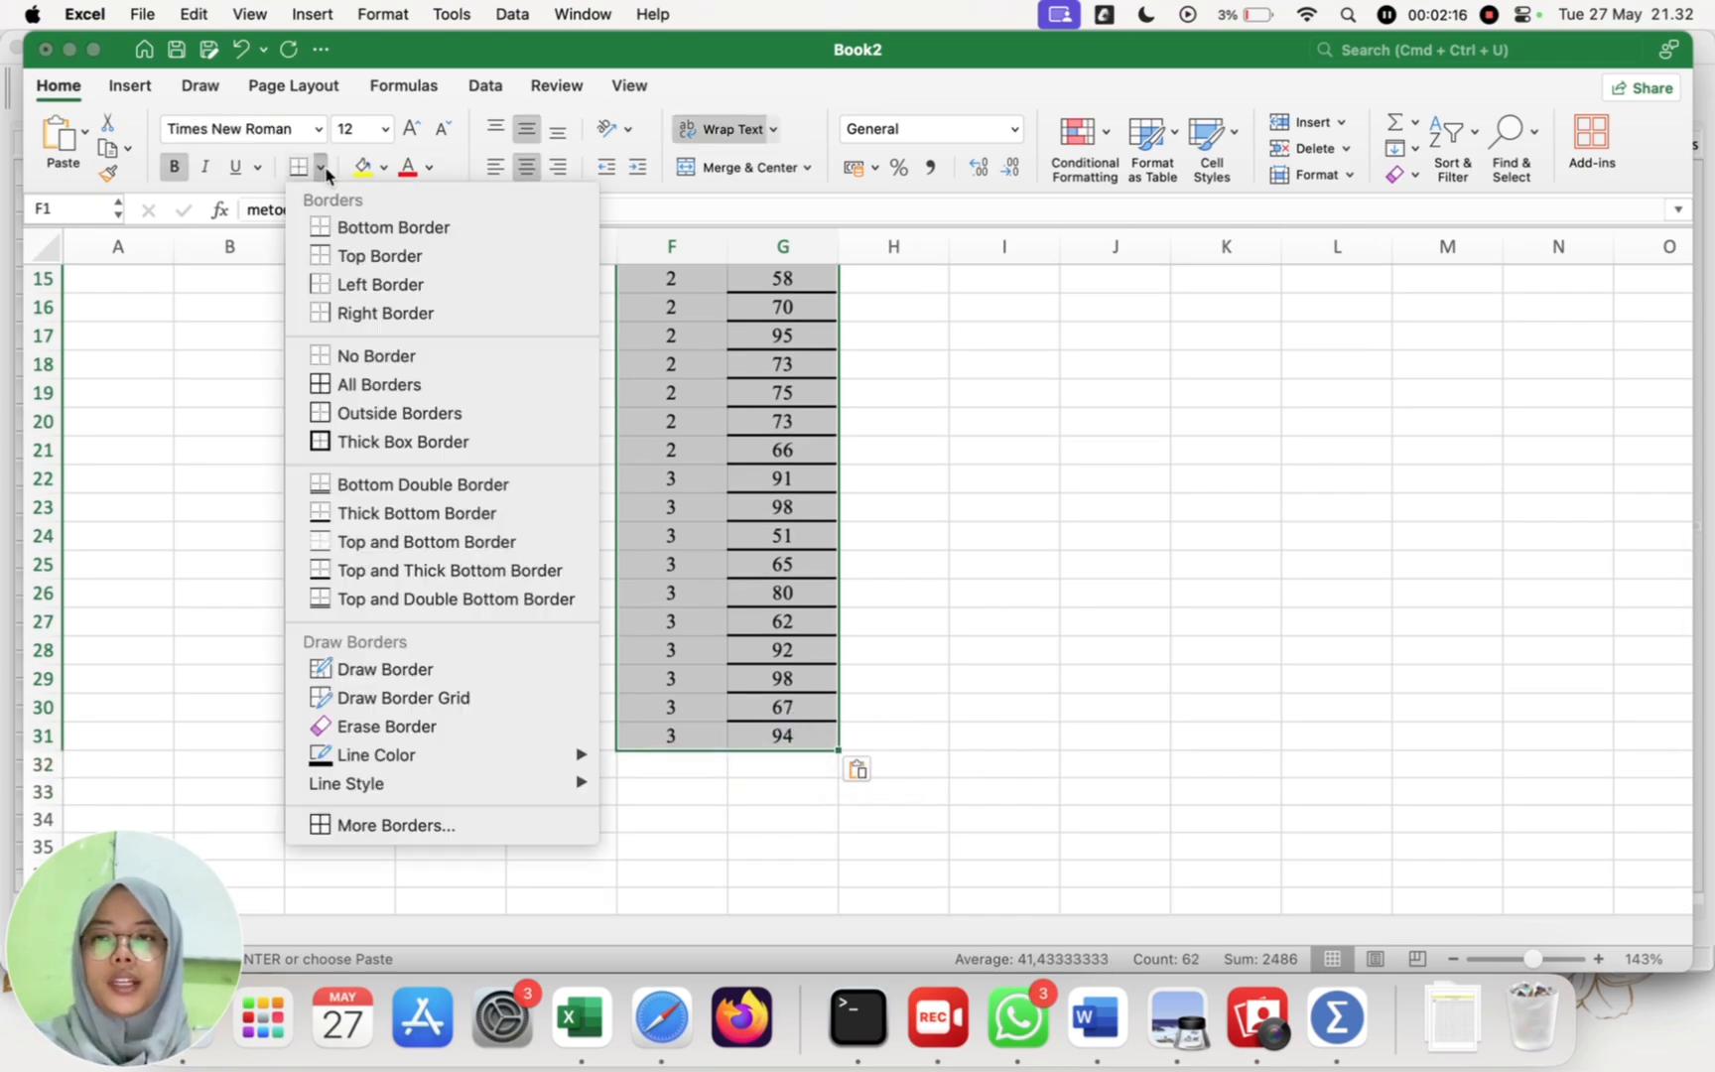
click(385, 357)
scroll(987, 567, up, 5)
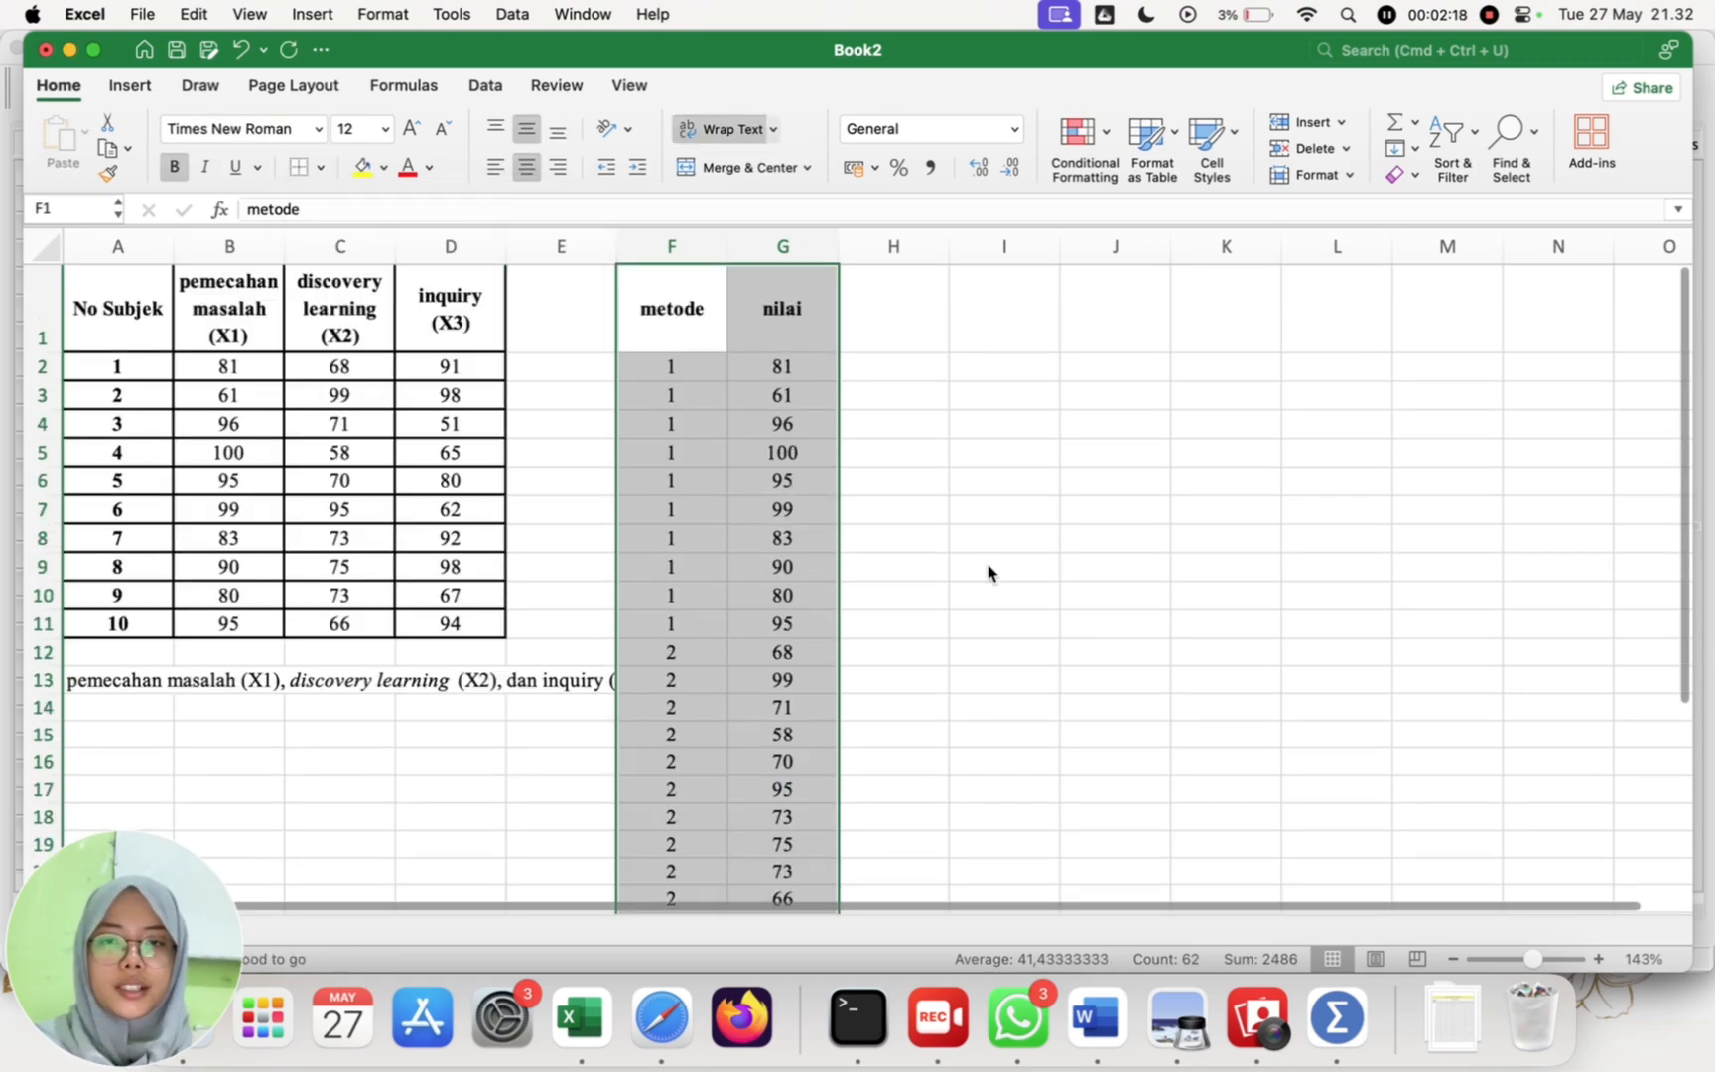
click(990, 566)
Step: Switch to SPSS Statistics and define two variables named METODE and NILAI in the empty dataset's Variable View
click(1335, 1018)
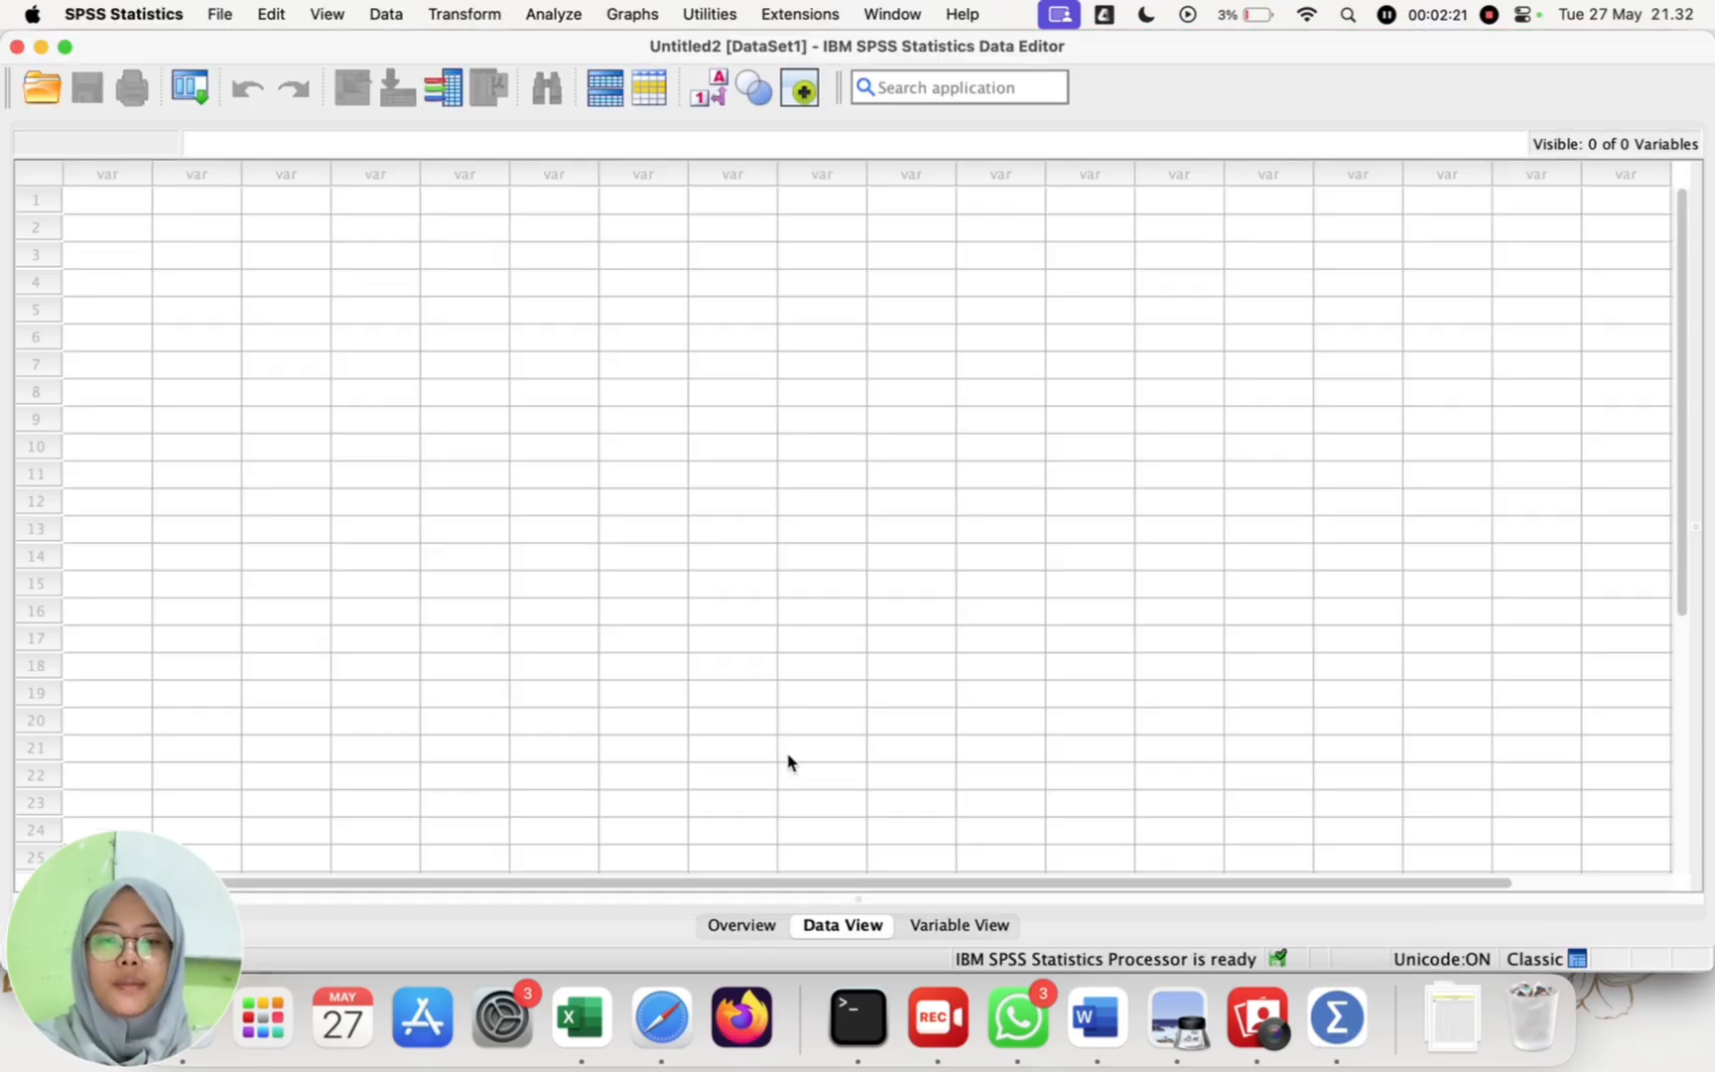
click(955, 925)
click(109, 161)
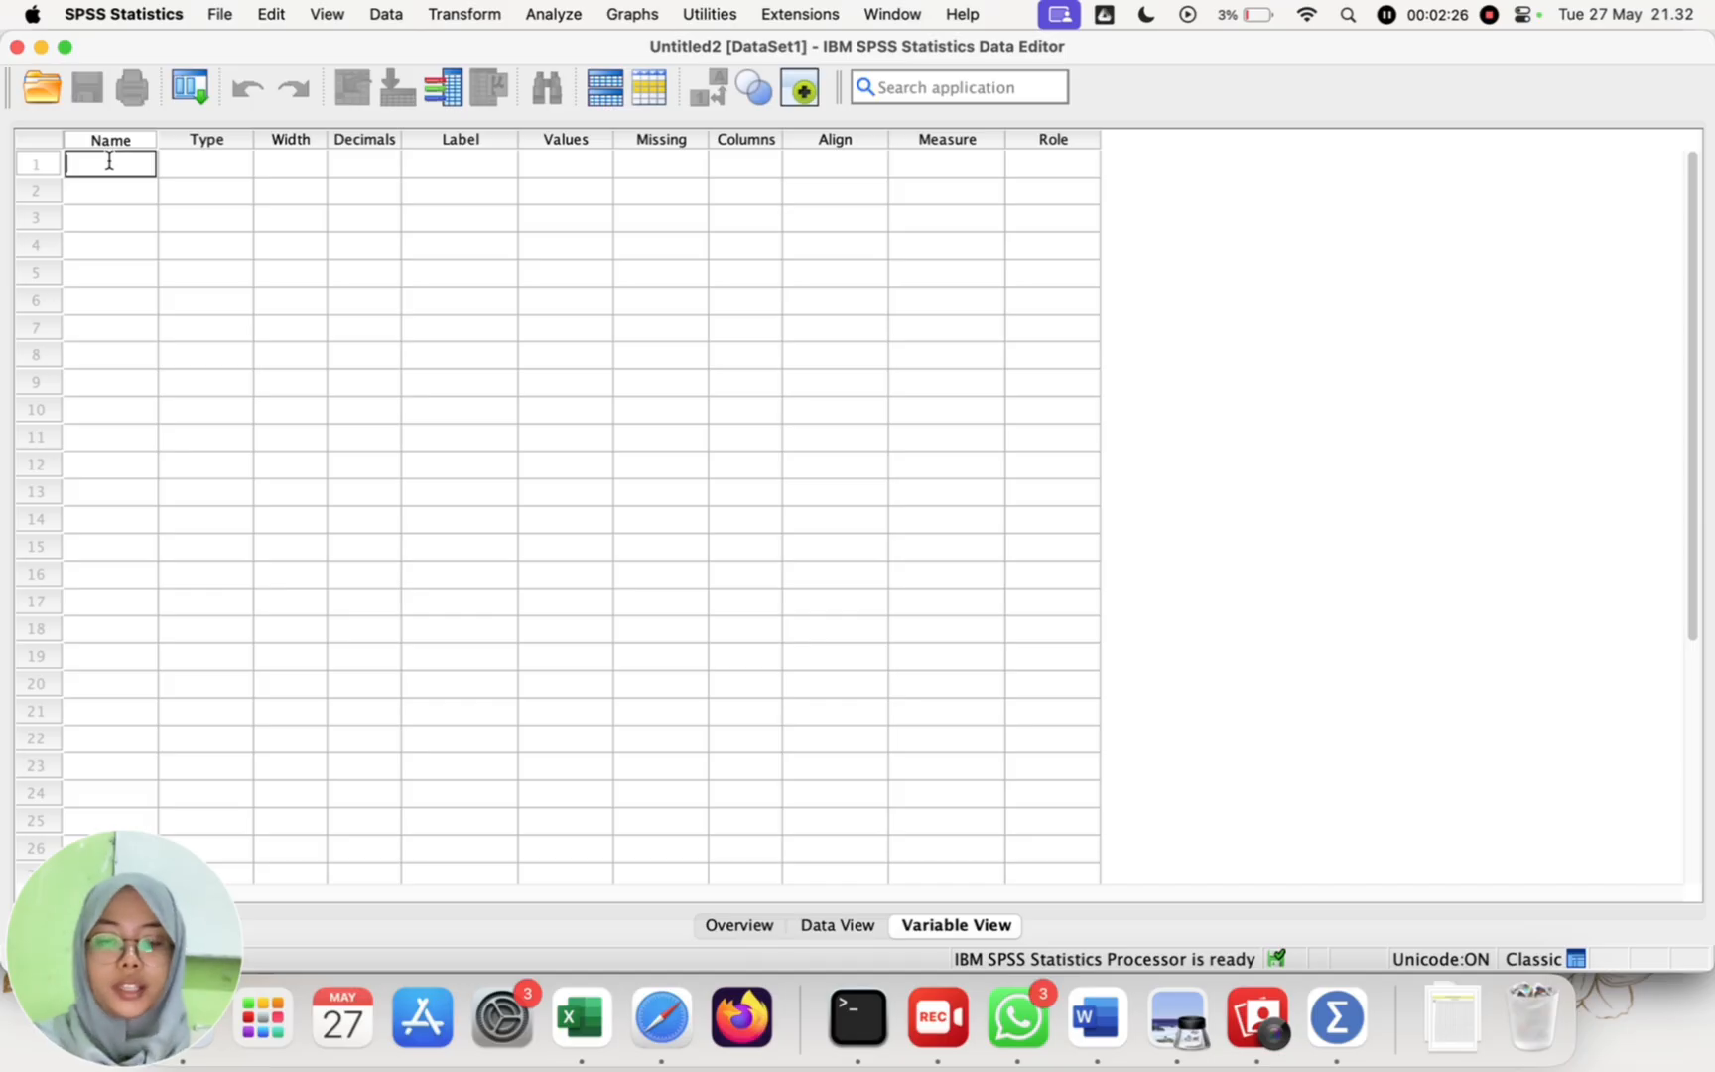
text(METODE)
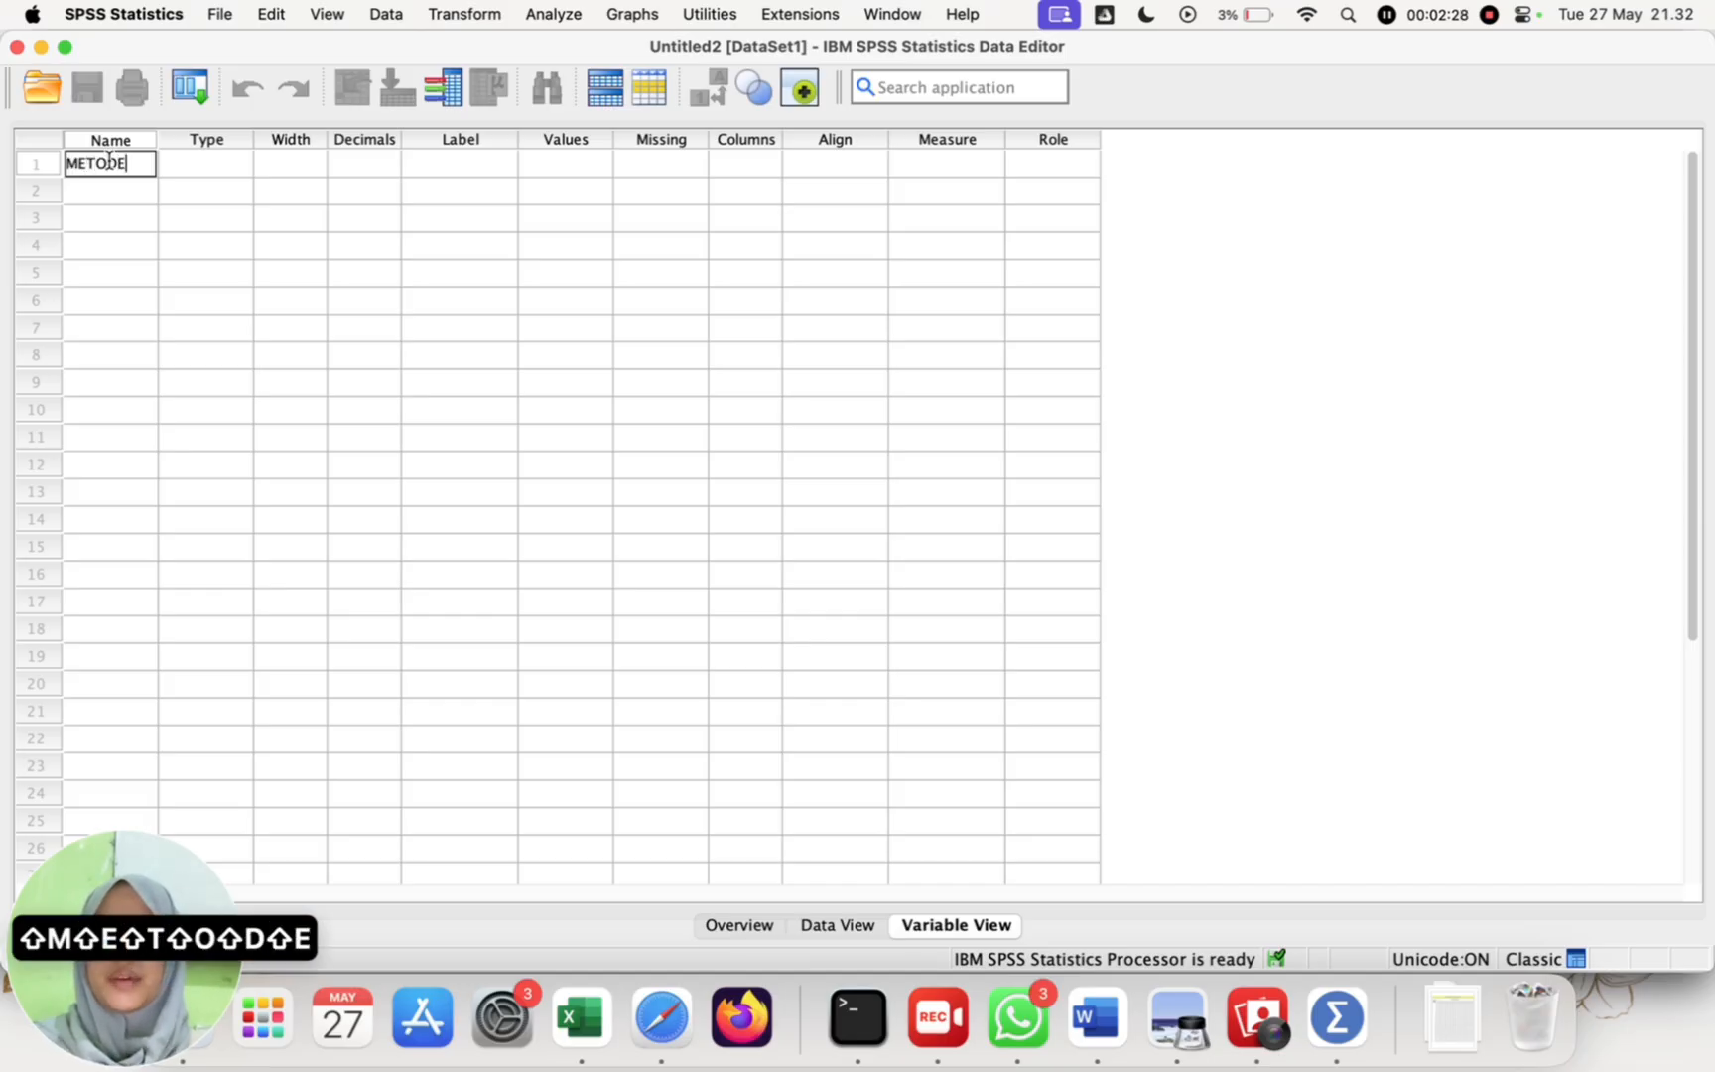
key(Return)
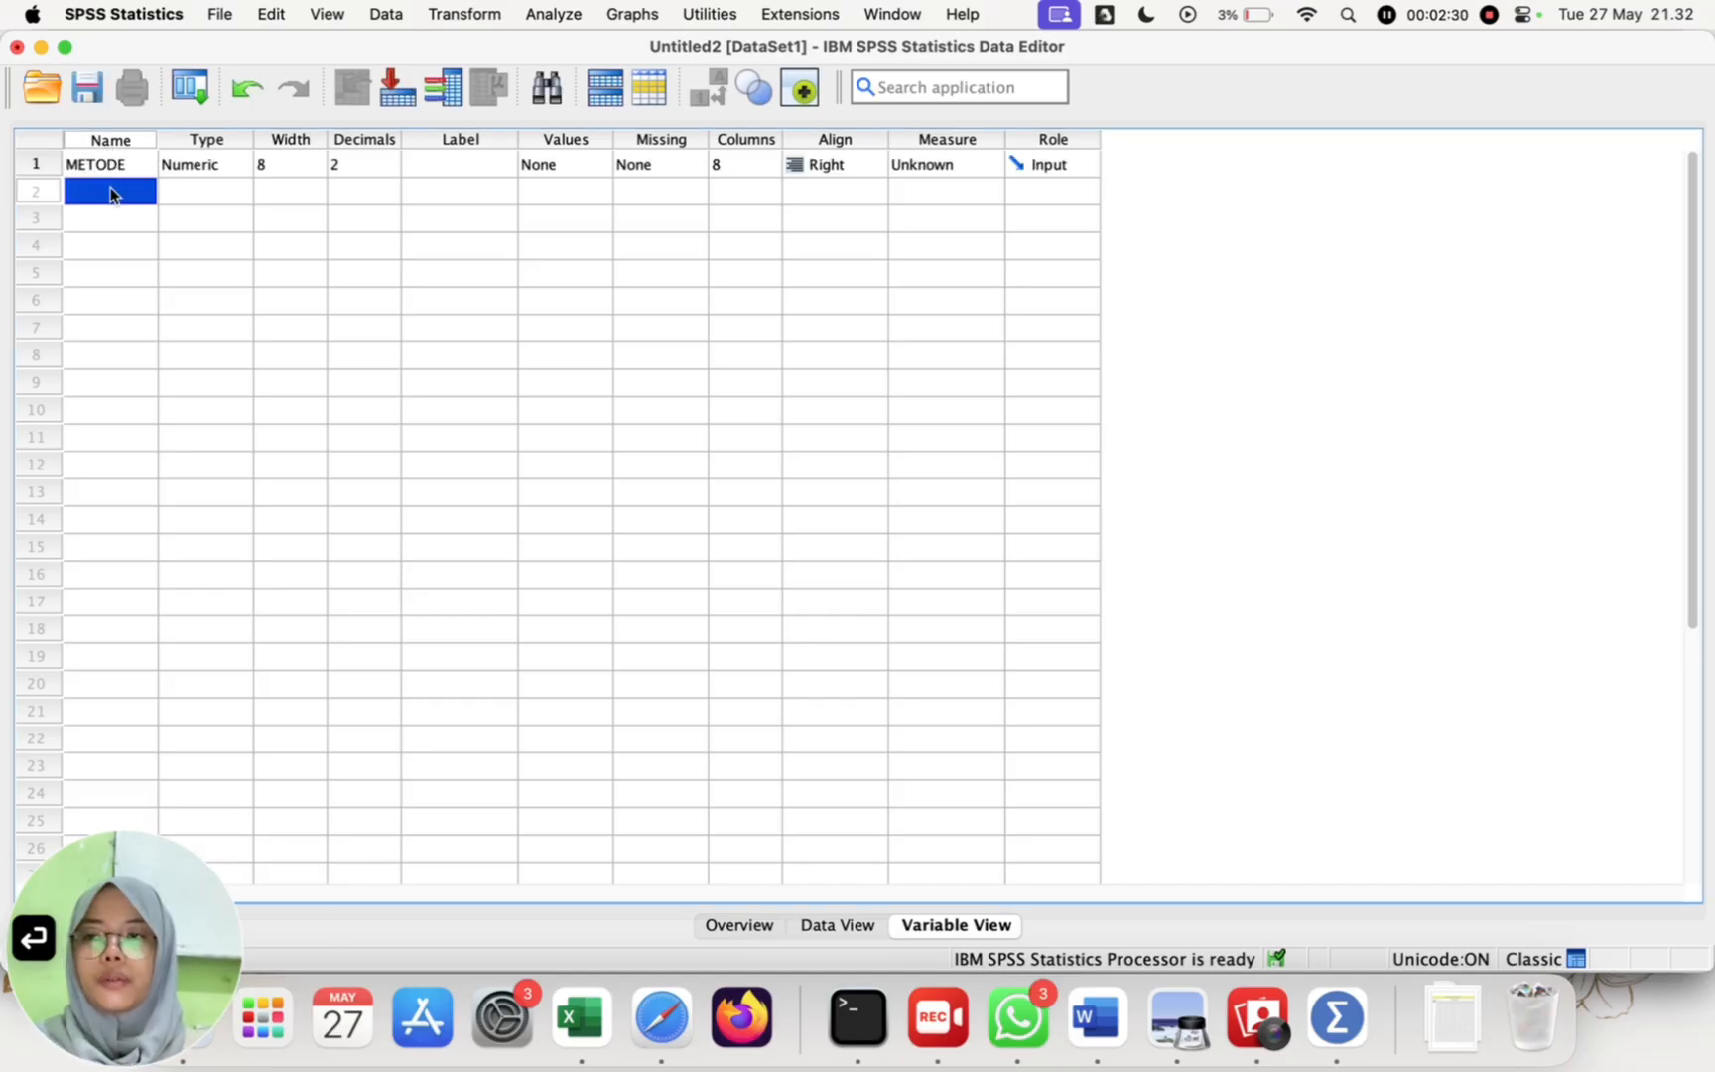
click(110, 189)
text(NILAI)
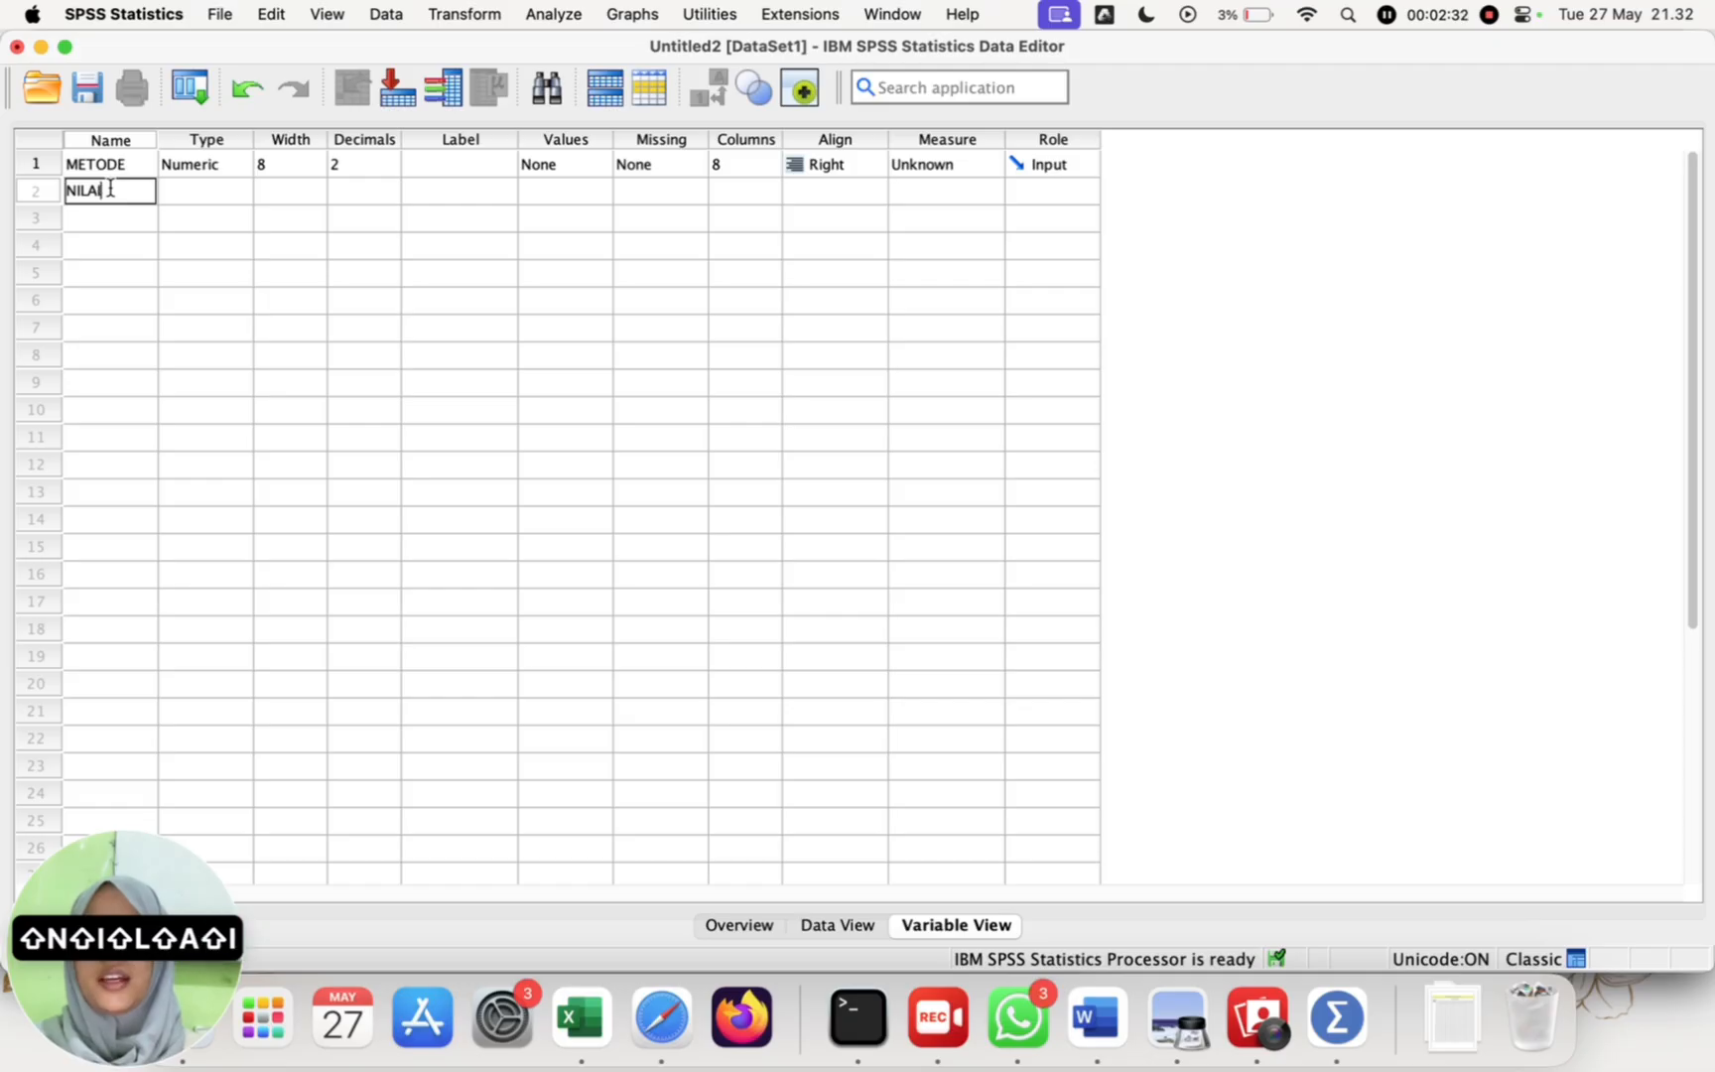
click(224, 189)
Step: Set the decimals of METODE and NILAI to 0 and give METODE the label "METODE PEMBELAJARAN"
click(392, 162)
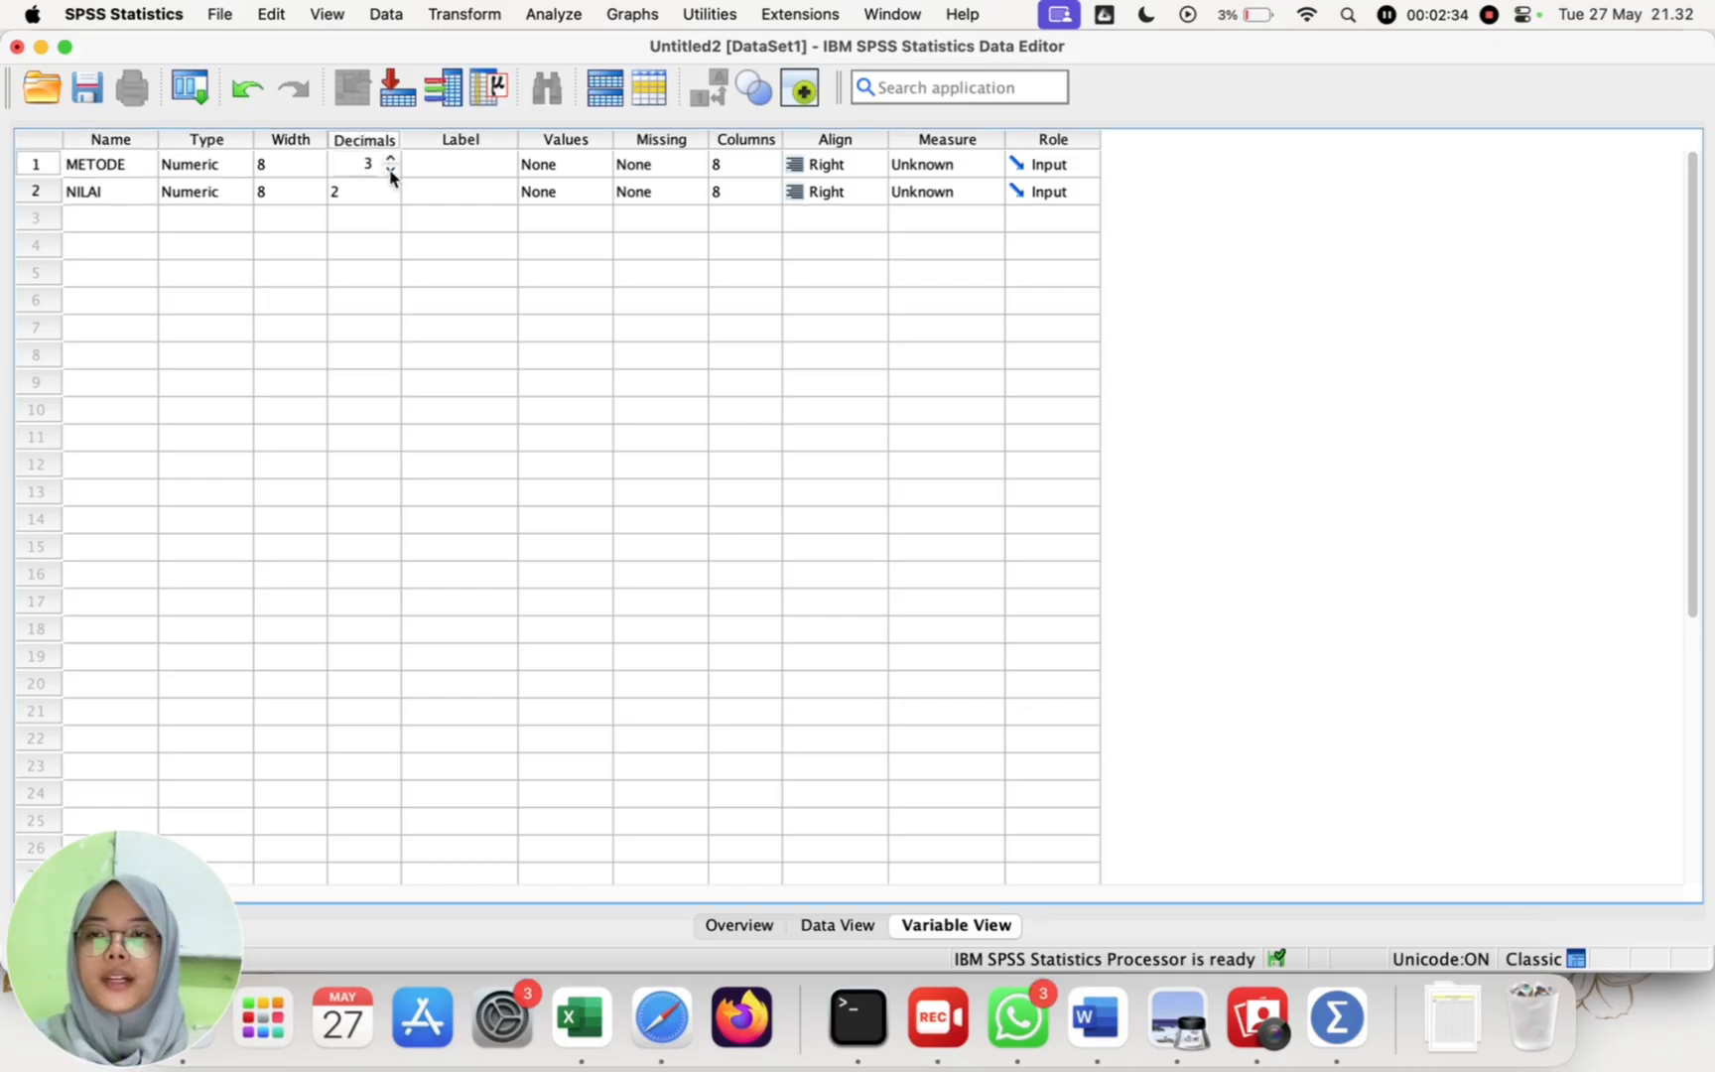
click(387, 192)
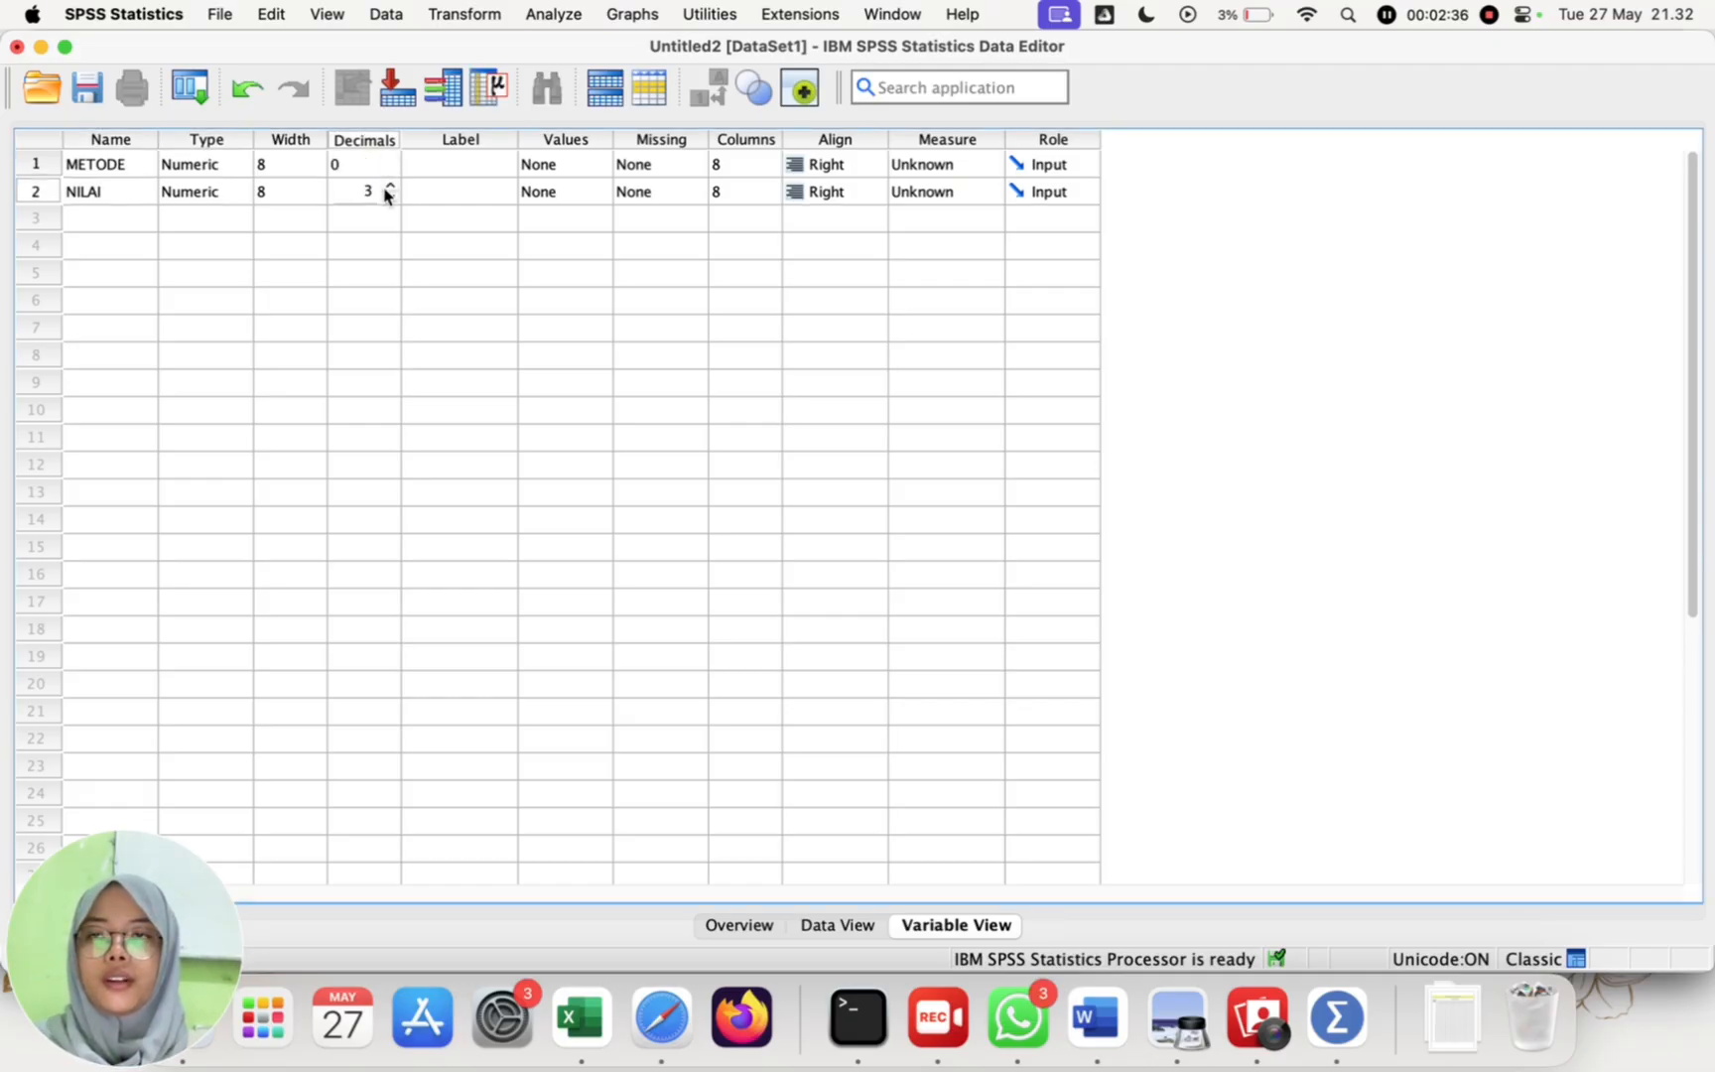
click(490, 159)
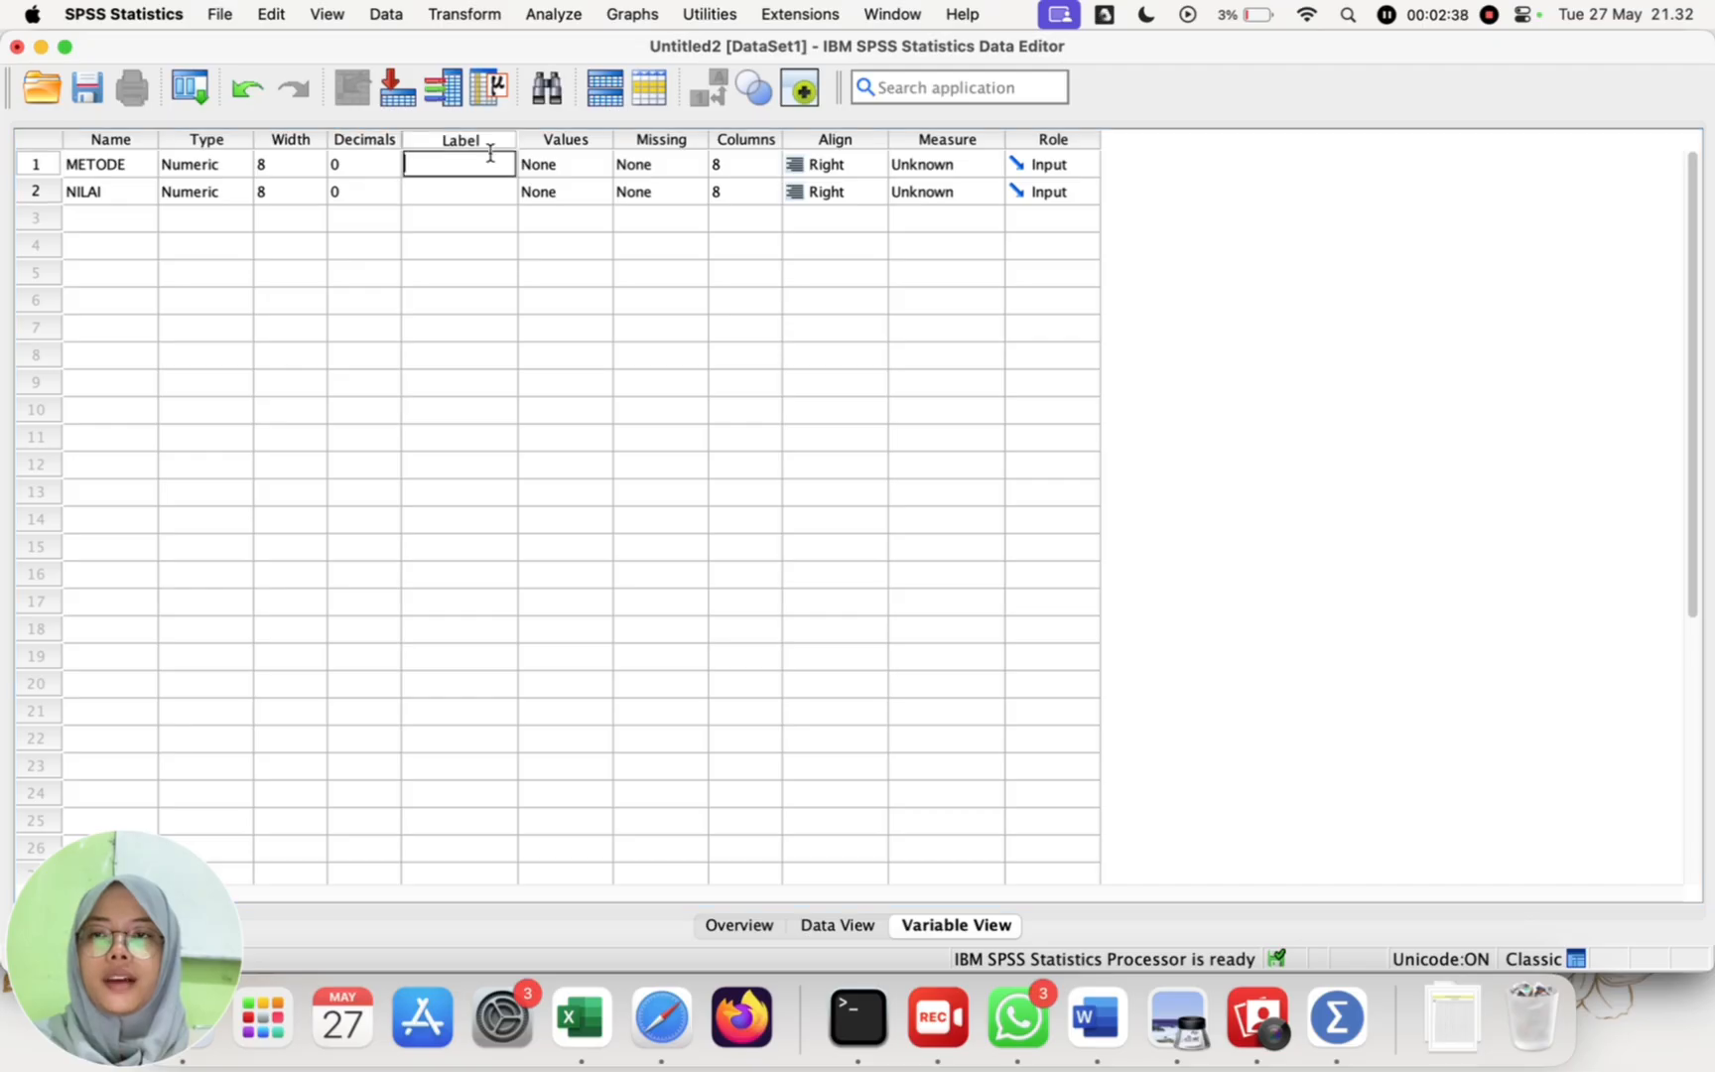
text(METOD)
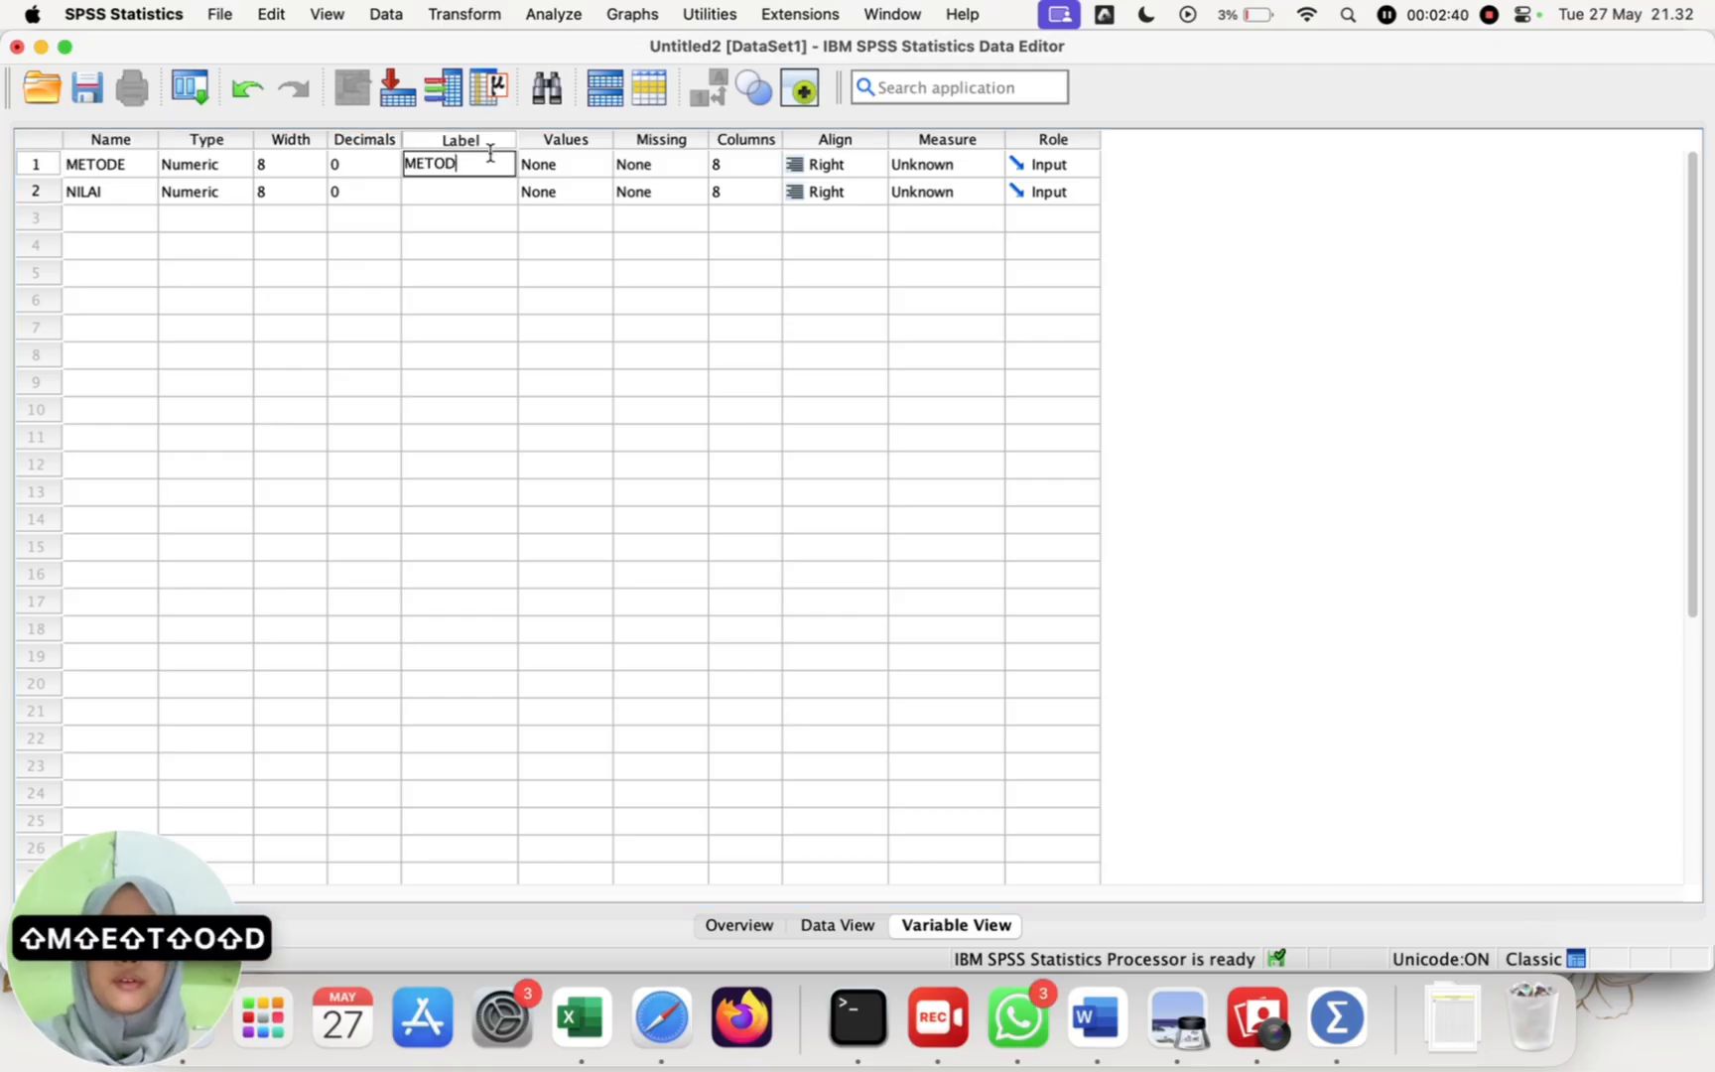
text(E PEMBELAJARAN)
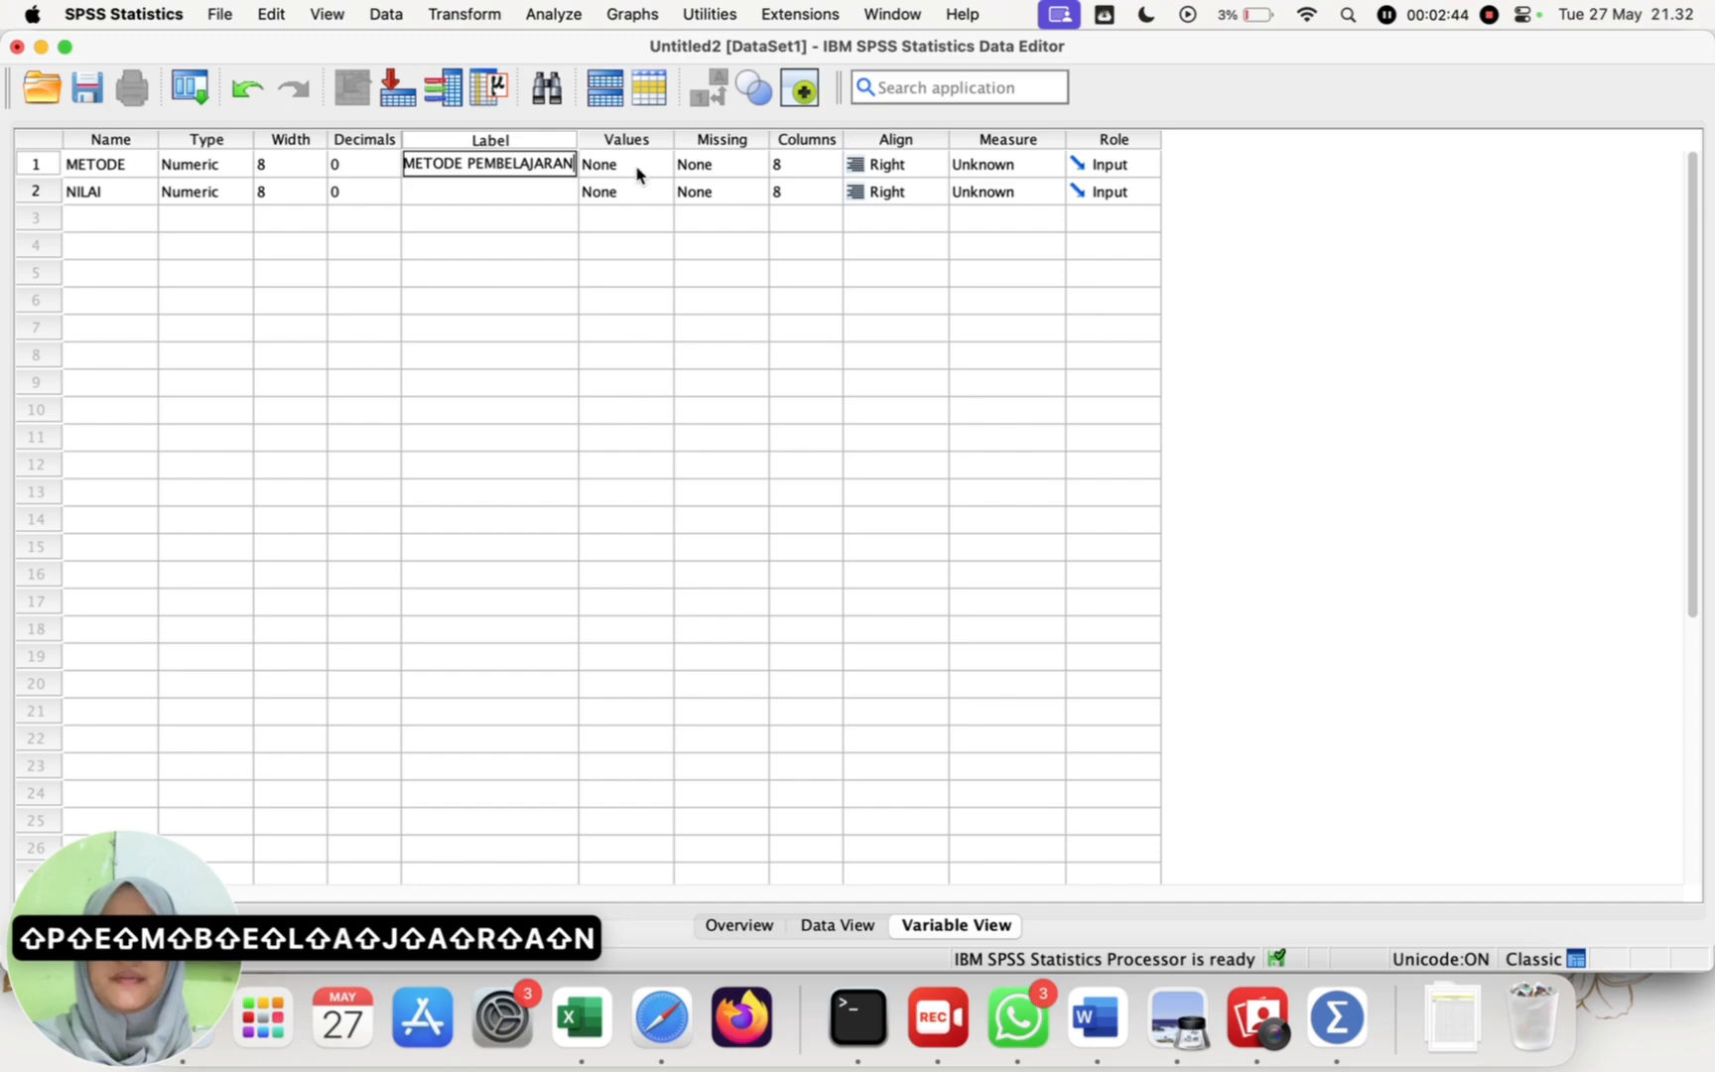
Step: Open the value labels of METODE, add three blank rows and enter value 1 in the first
click(638, 171)
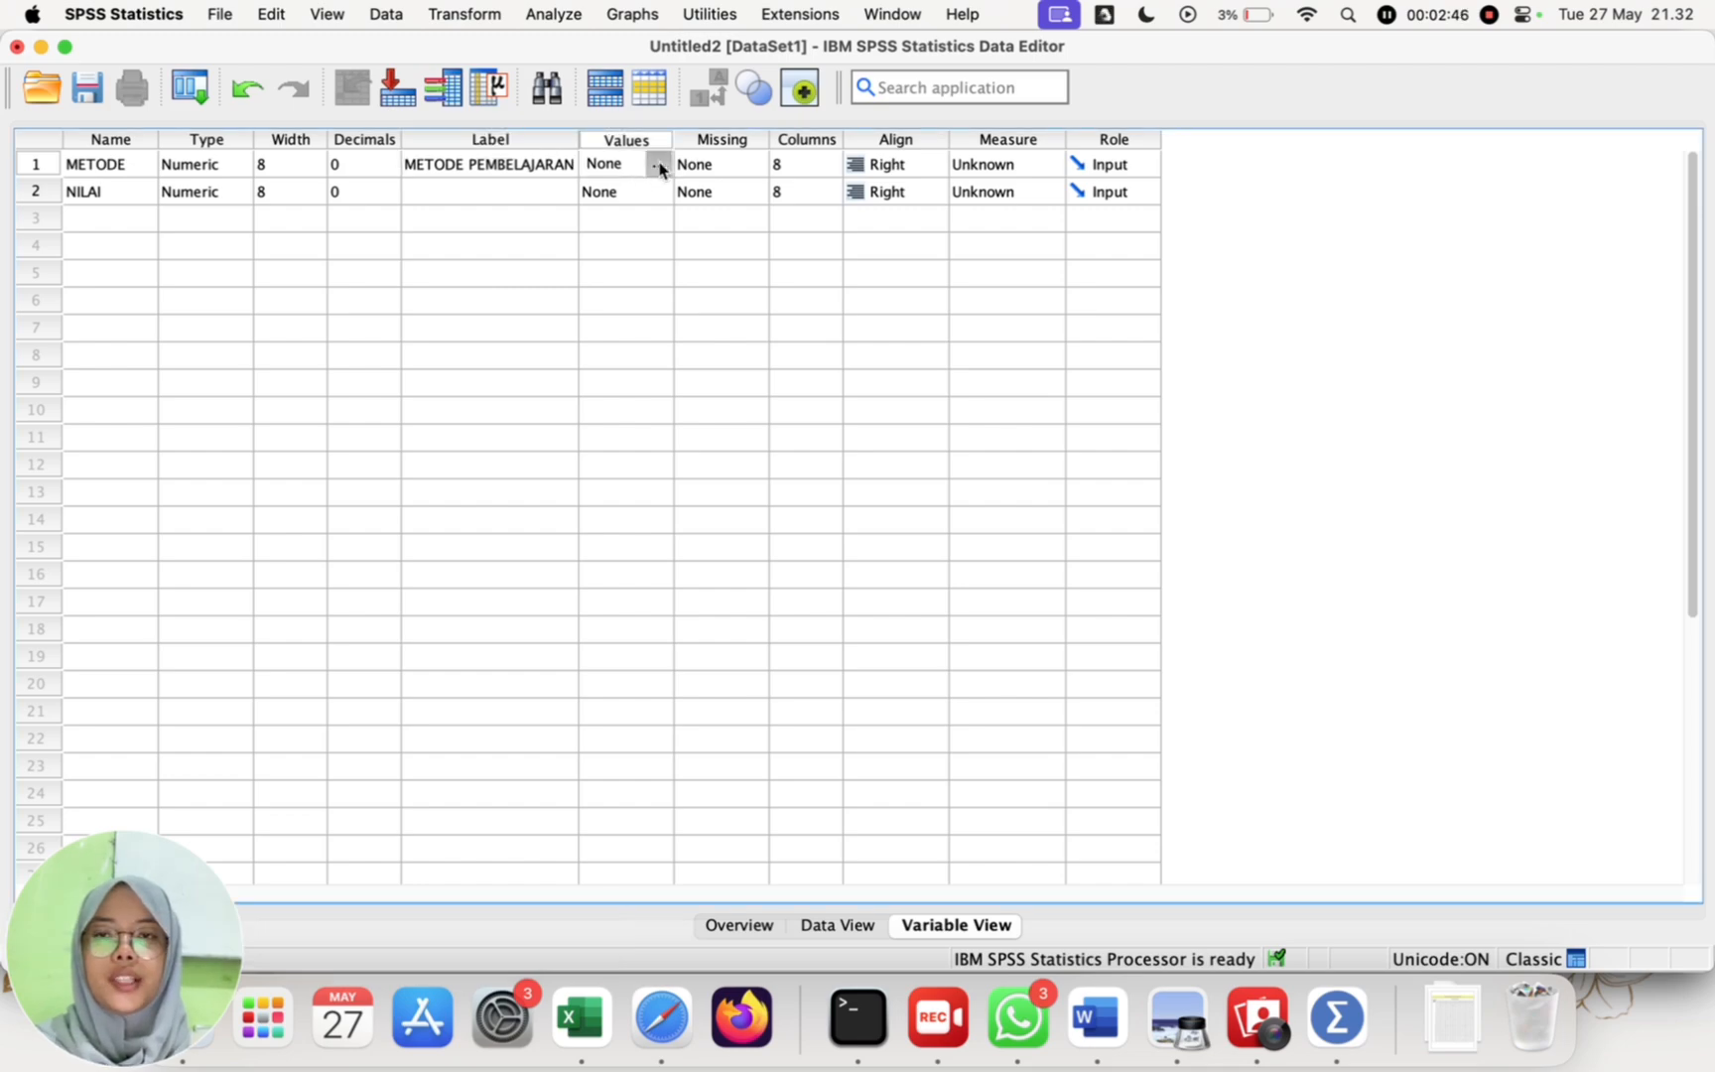
click(658, 165)
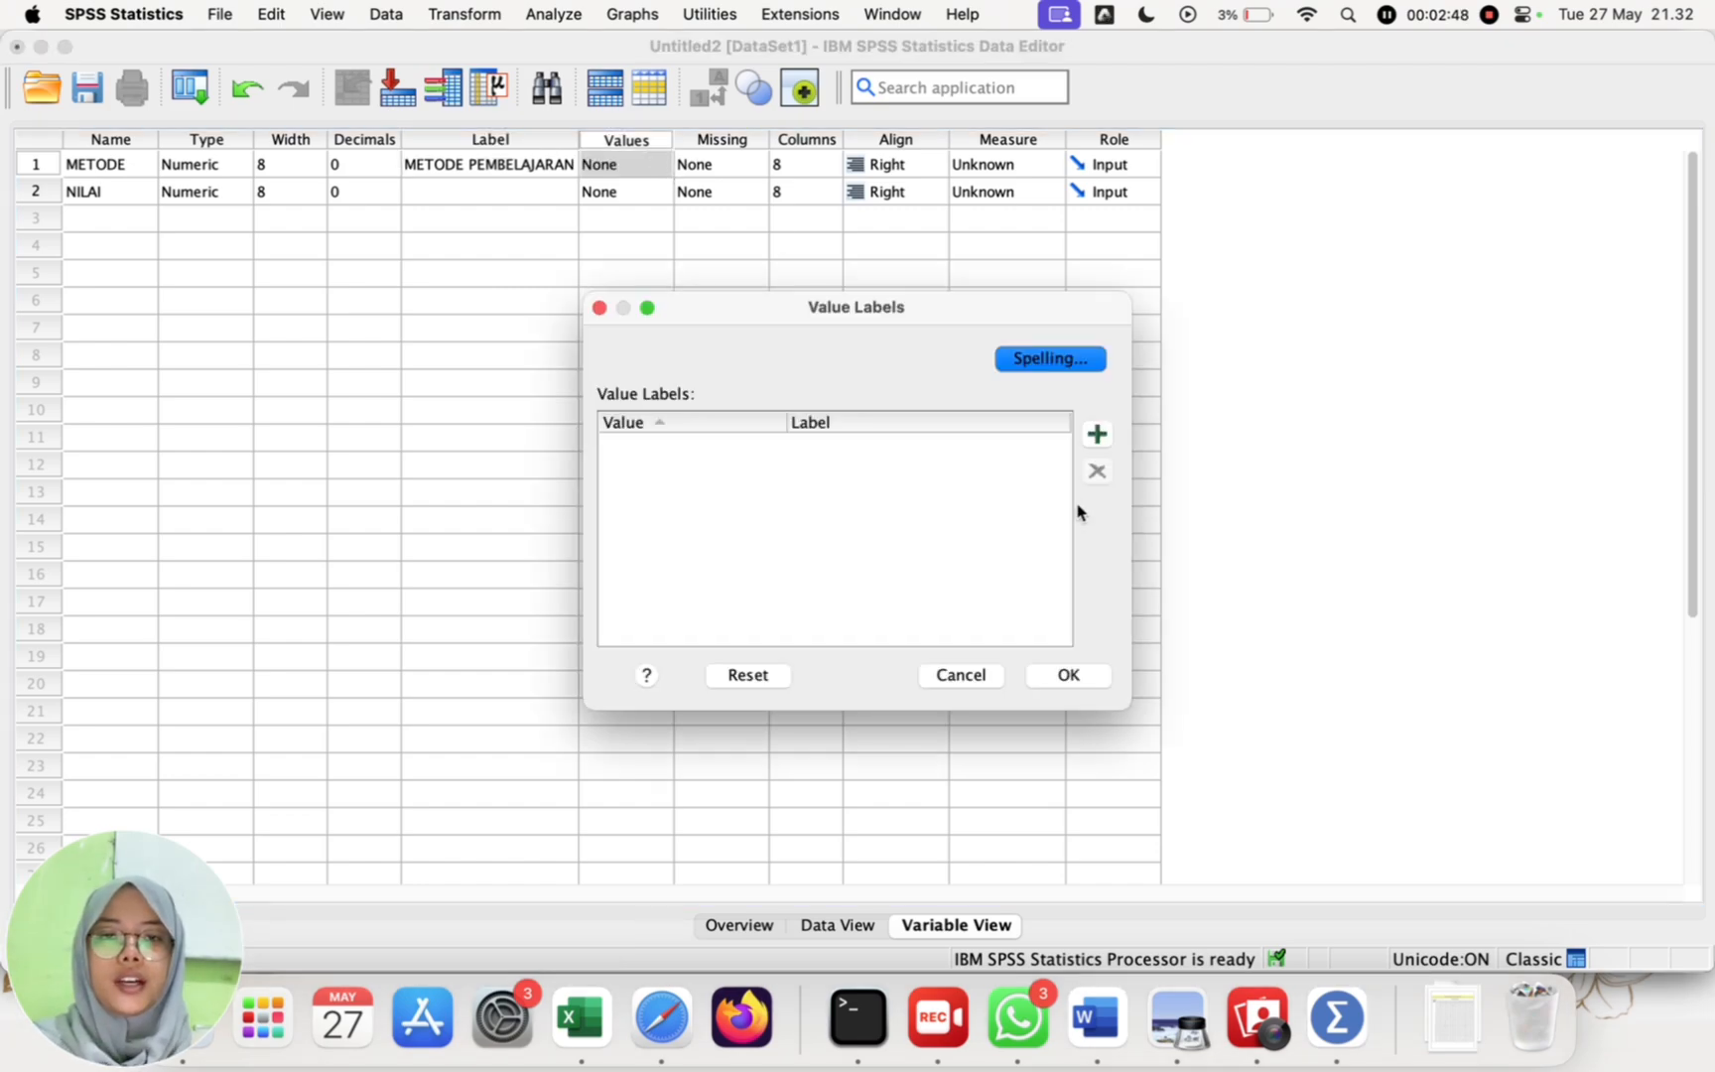
click(1096, 434)
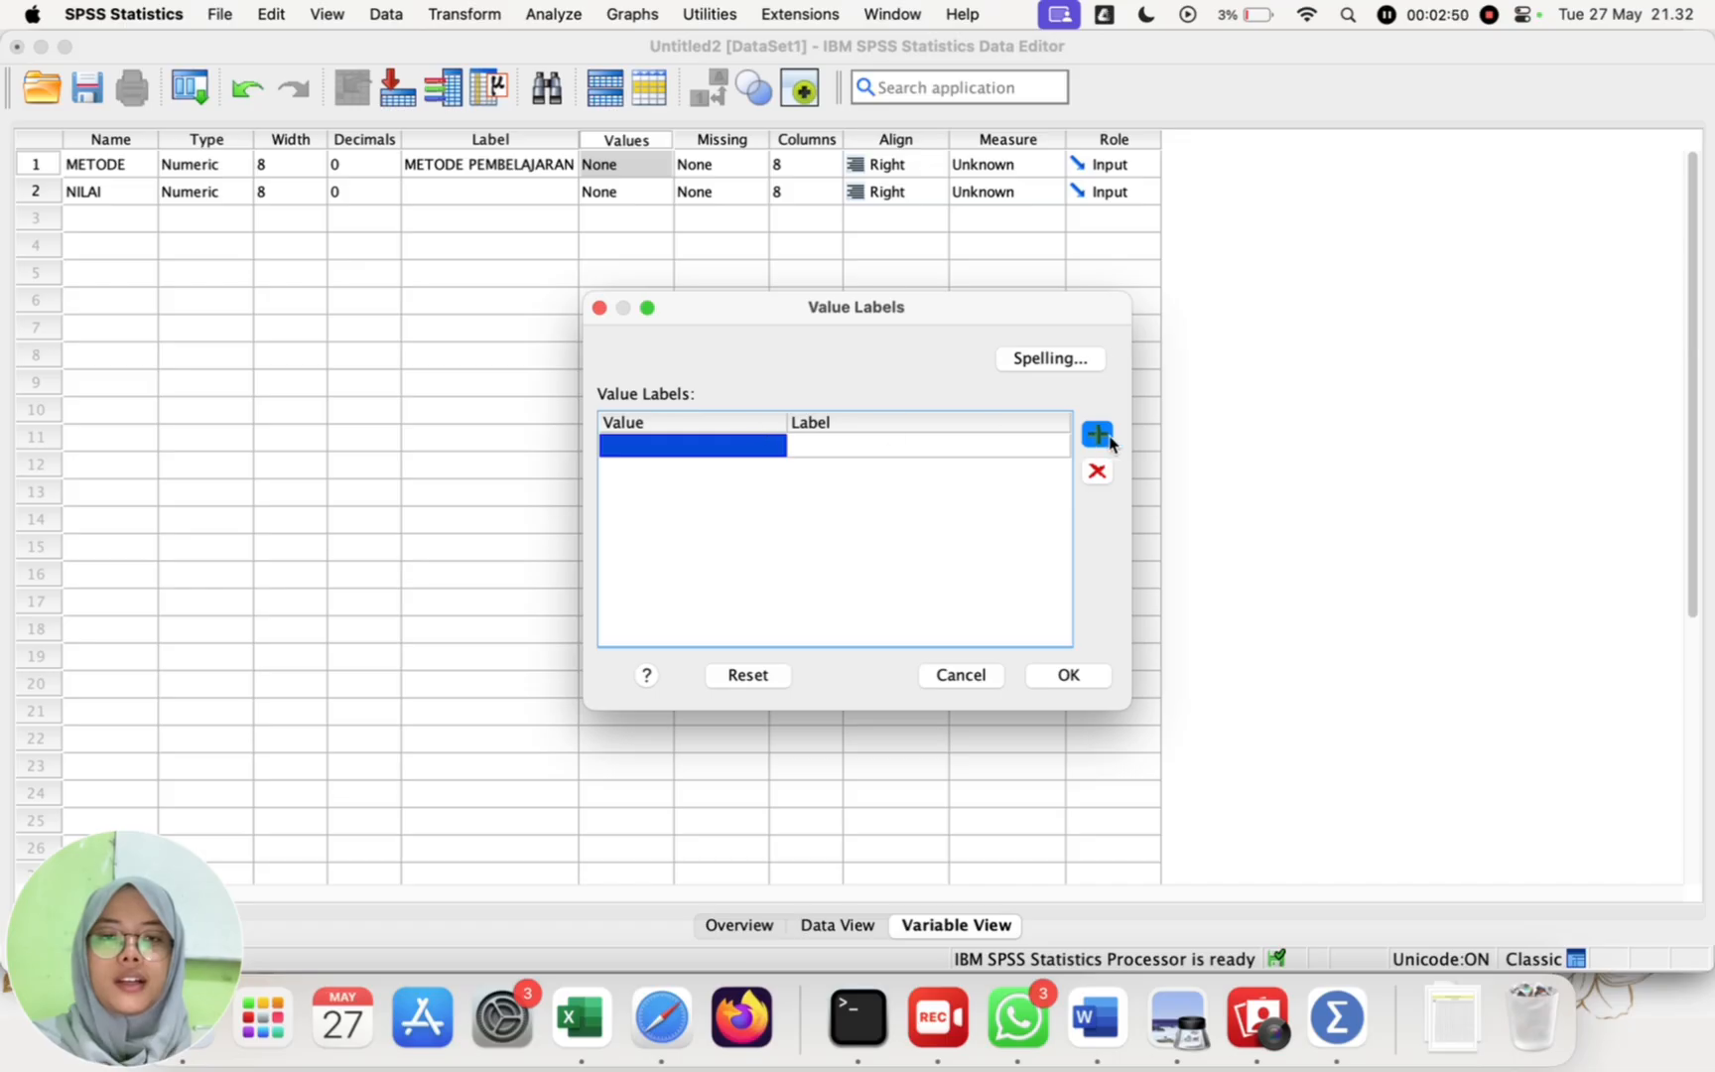
click(1108, 439)
click(1108, 439)
click(744, 446)
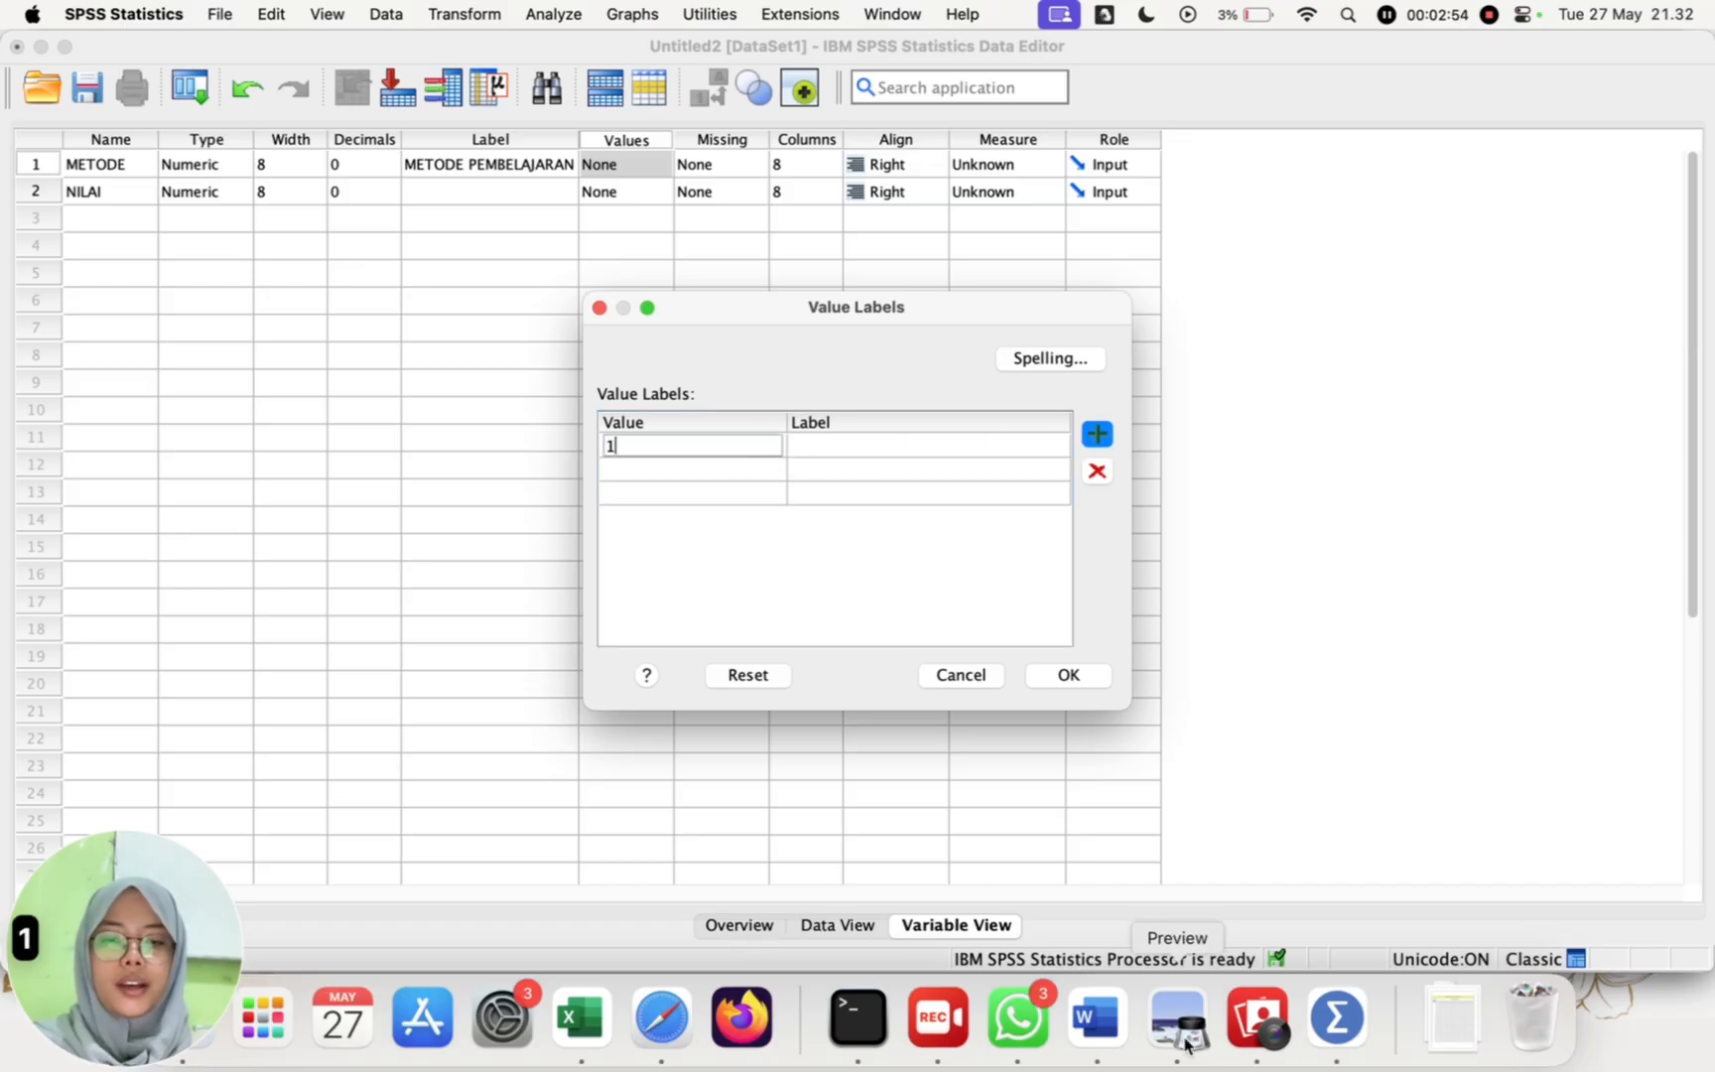
Step: Check the method names in the Excel score table, then label METODE value 1 as "Metode Pemecahan Masalah" in SPSS
click(583, 1011)
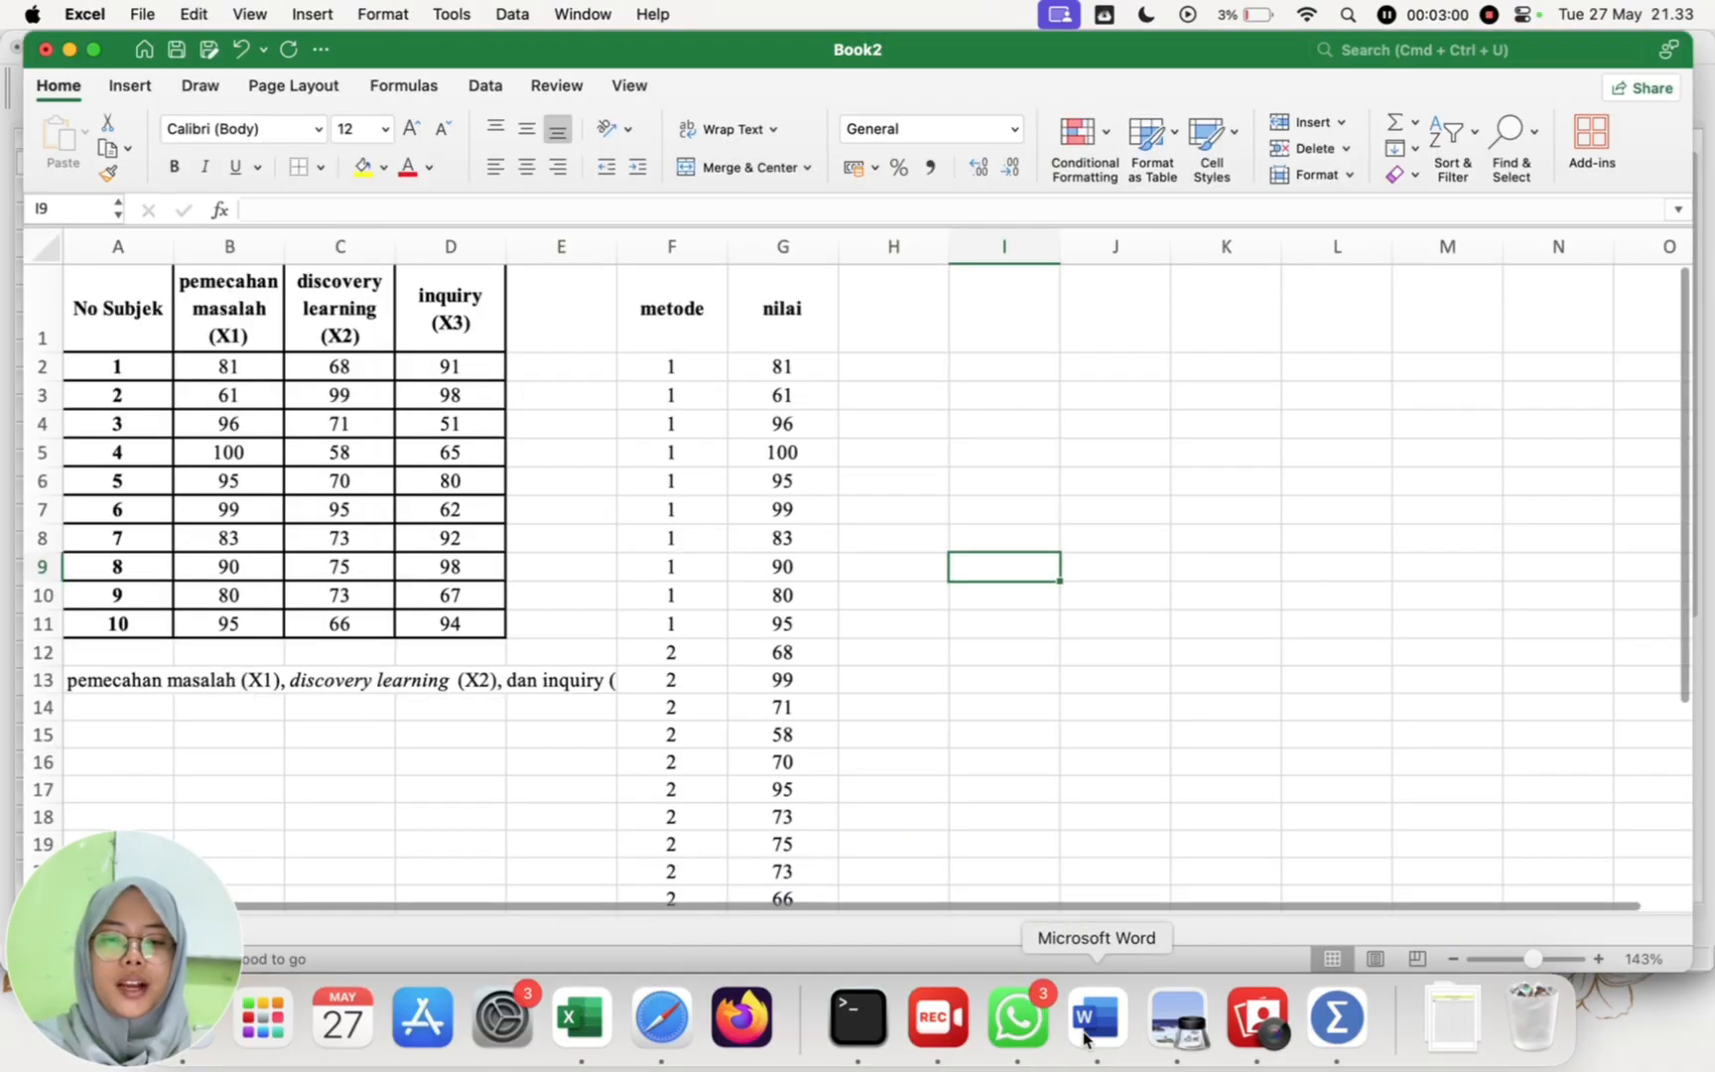
click(1337, 1017)
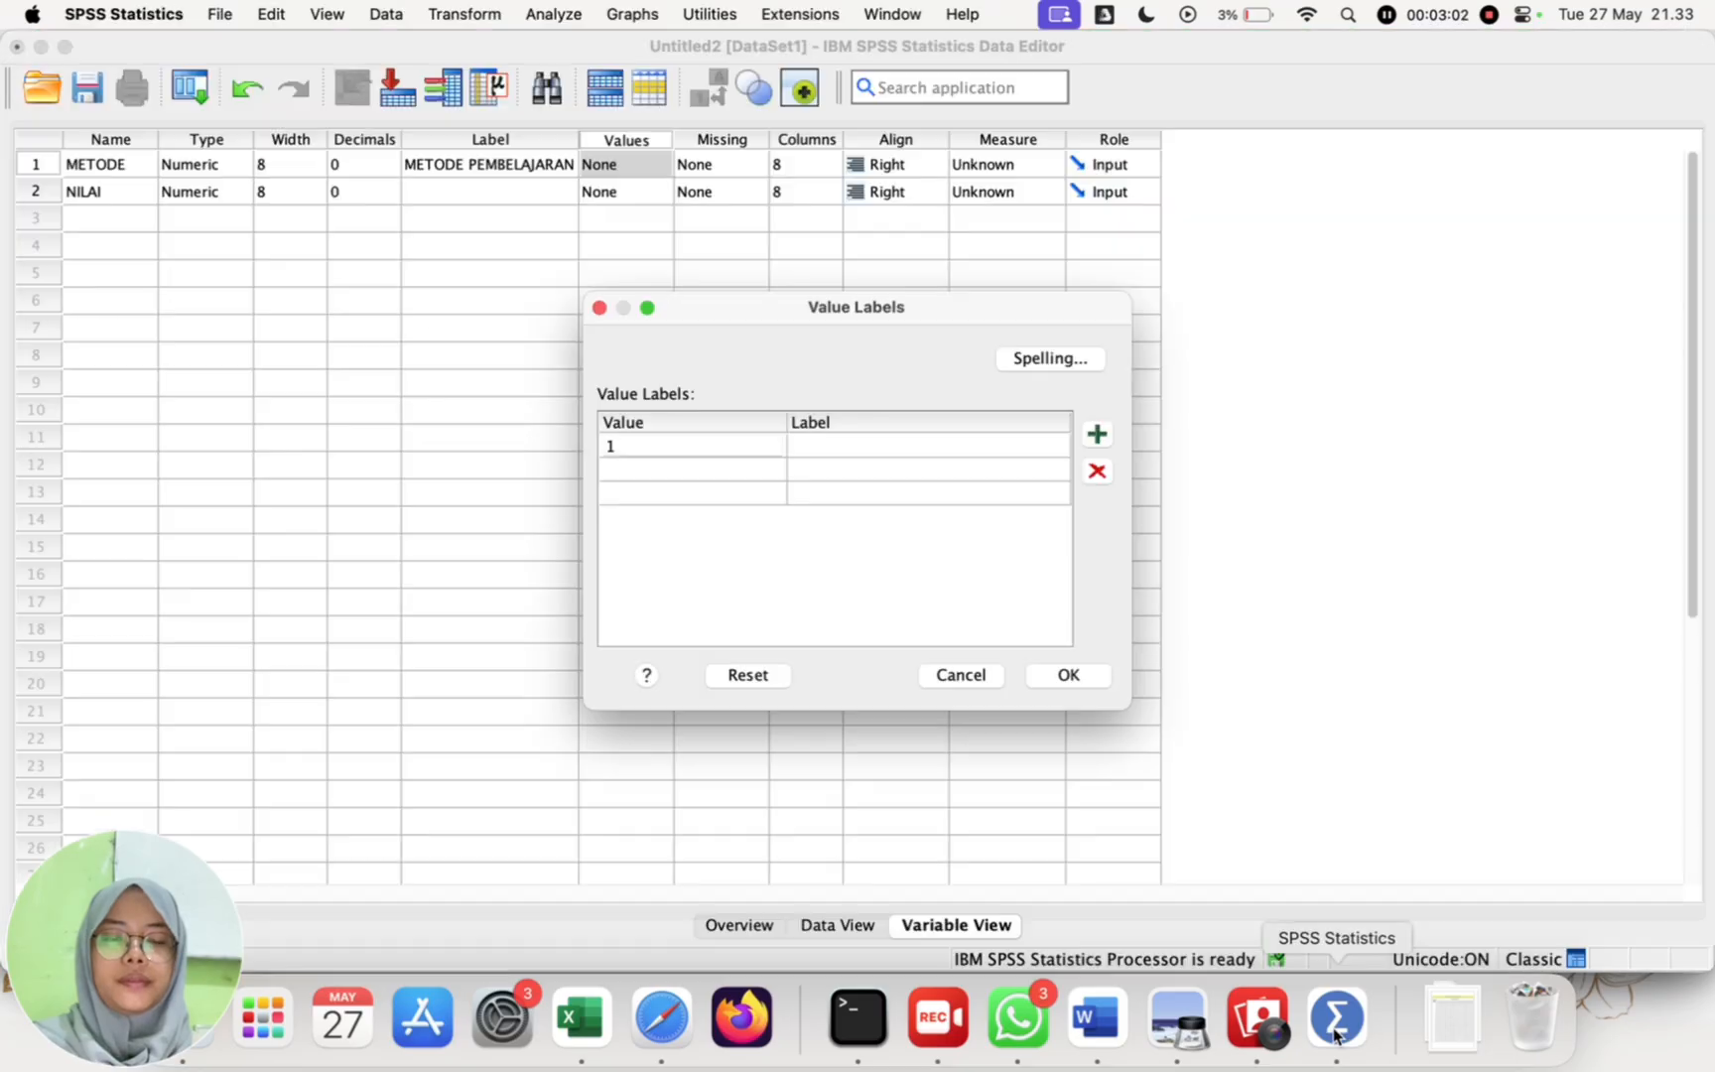
click(999, 443)
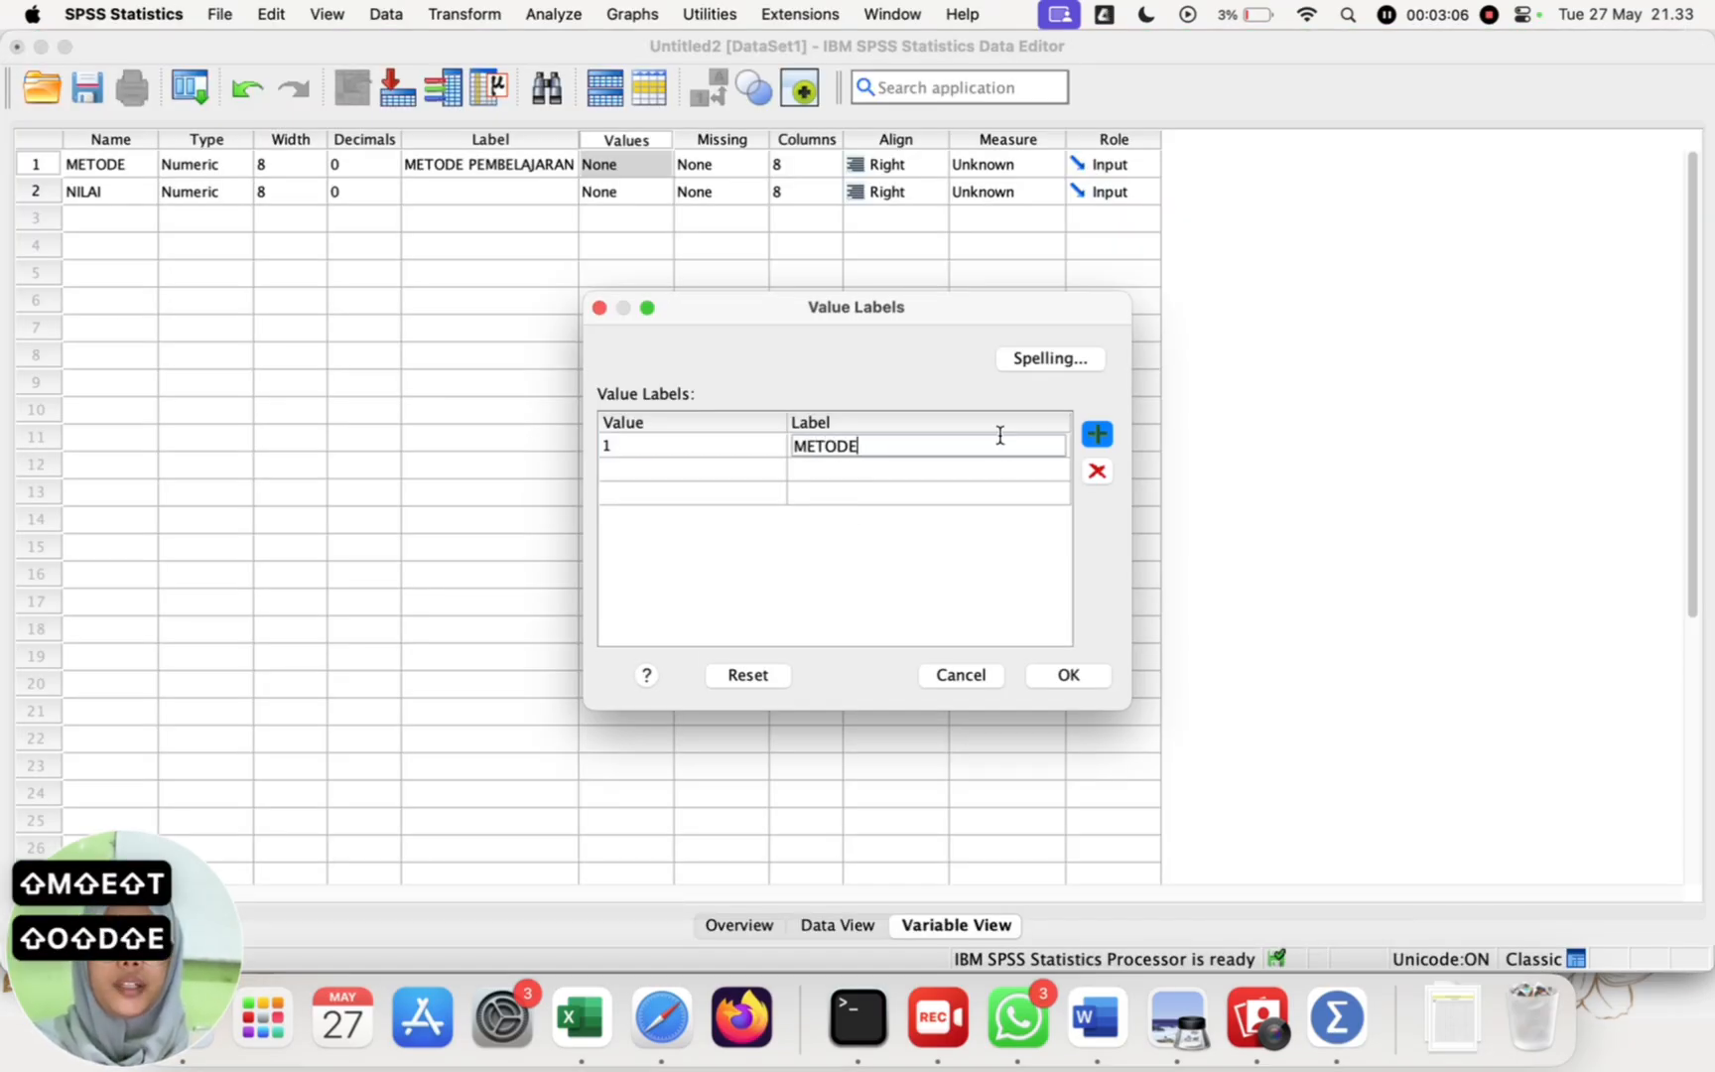
text(MET)
key(BackSpace)
key(BackSpace)
text(eto)
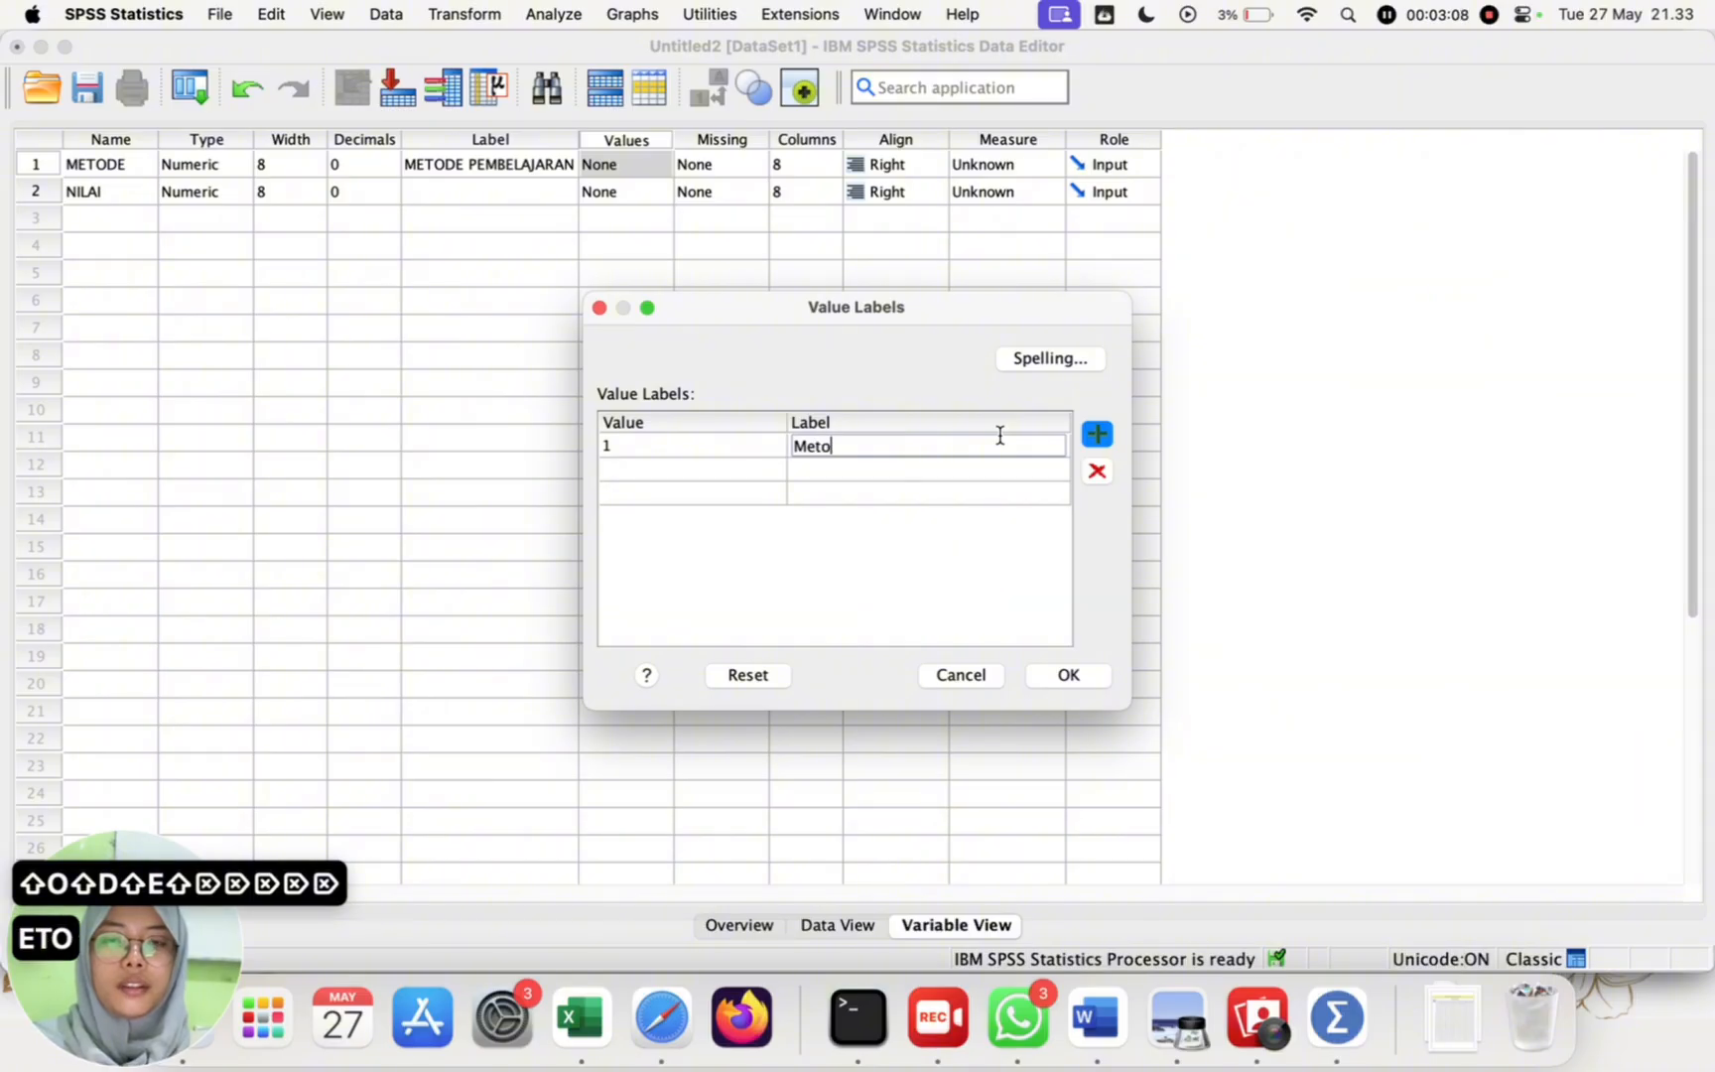
text(de Pemecahan MAsal)
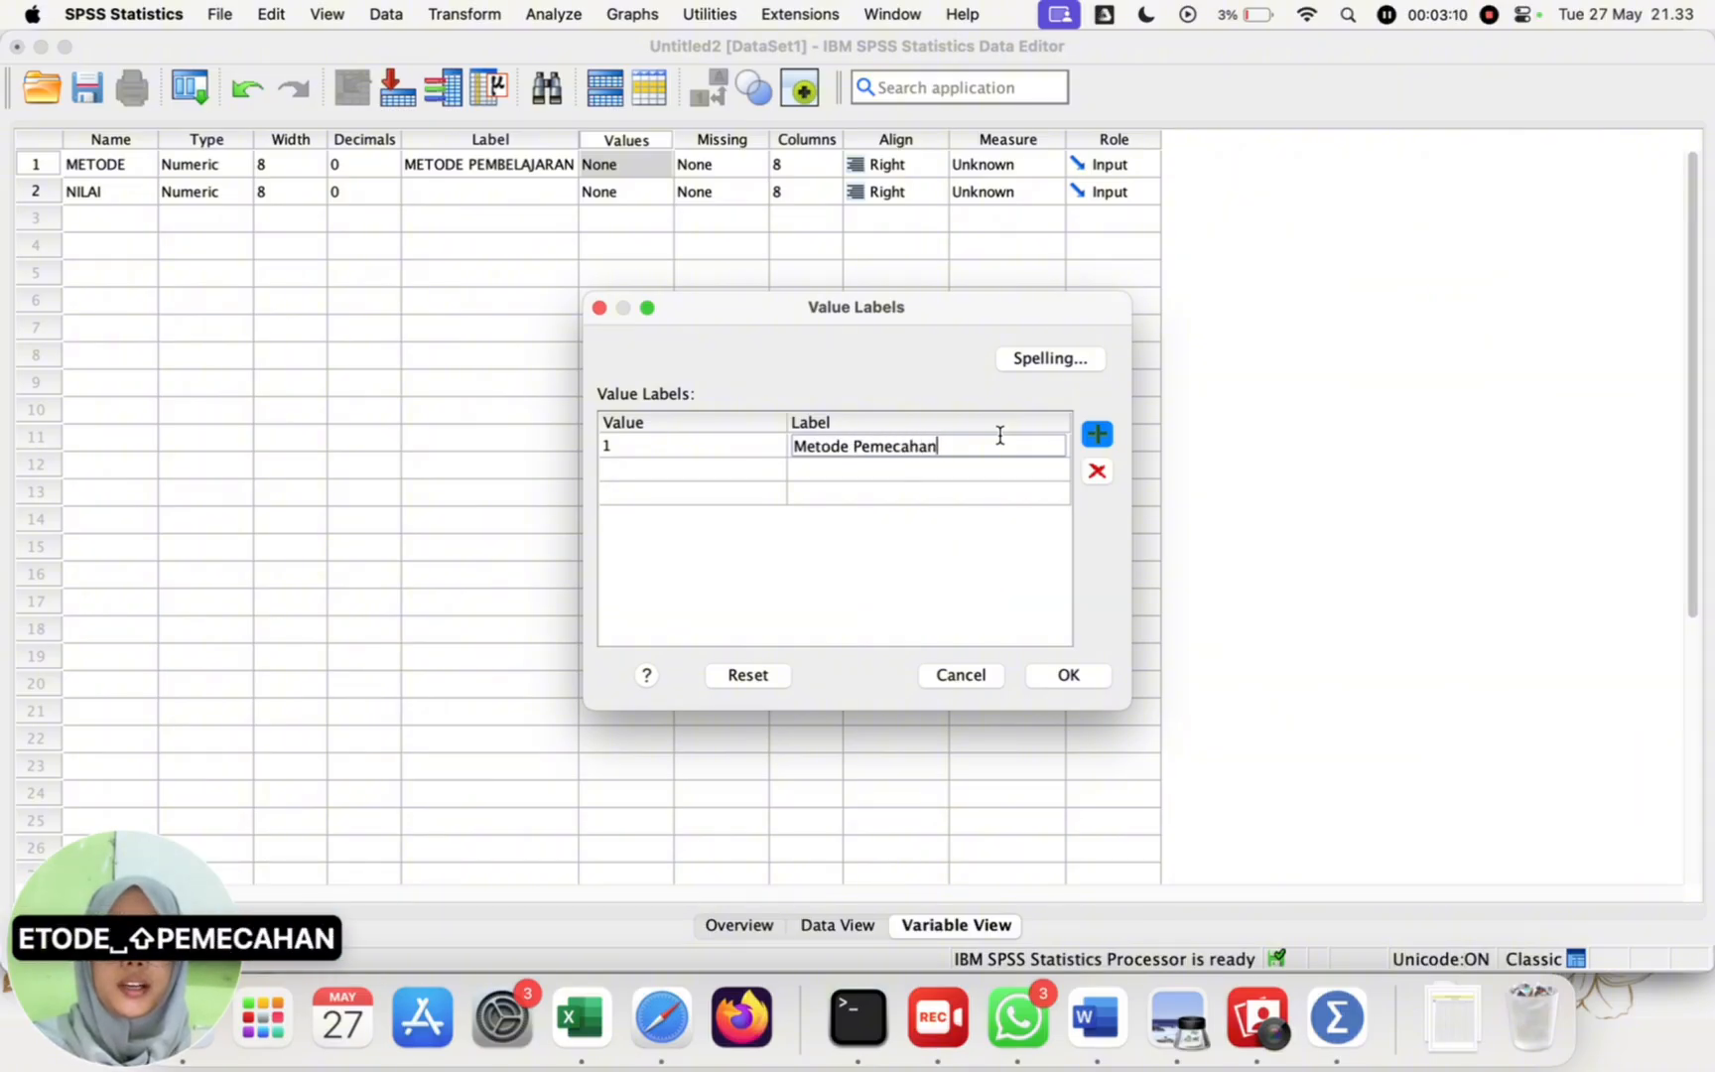
key(BackSpace)
key(BackSpace)
key(BackSpace)
key(BackSpace)
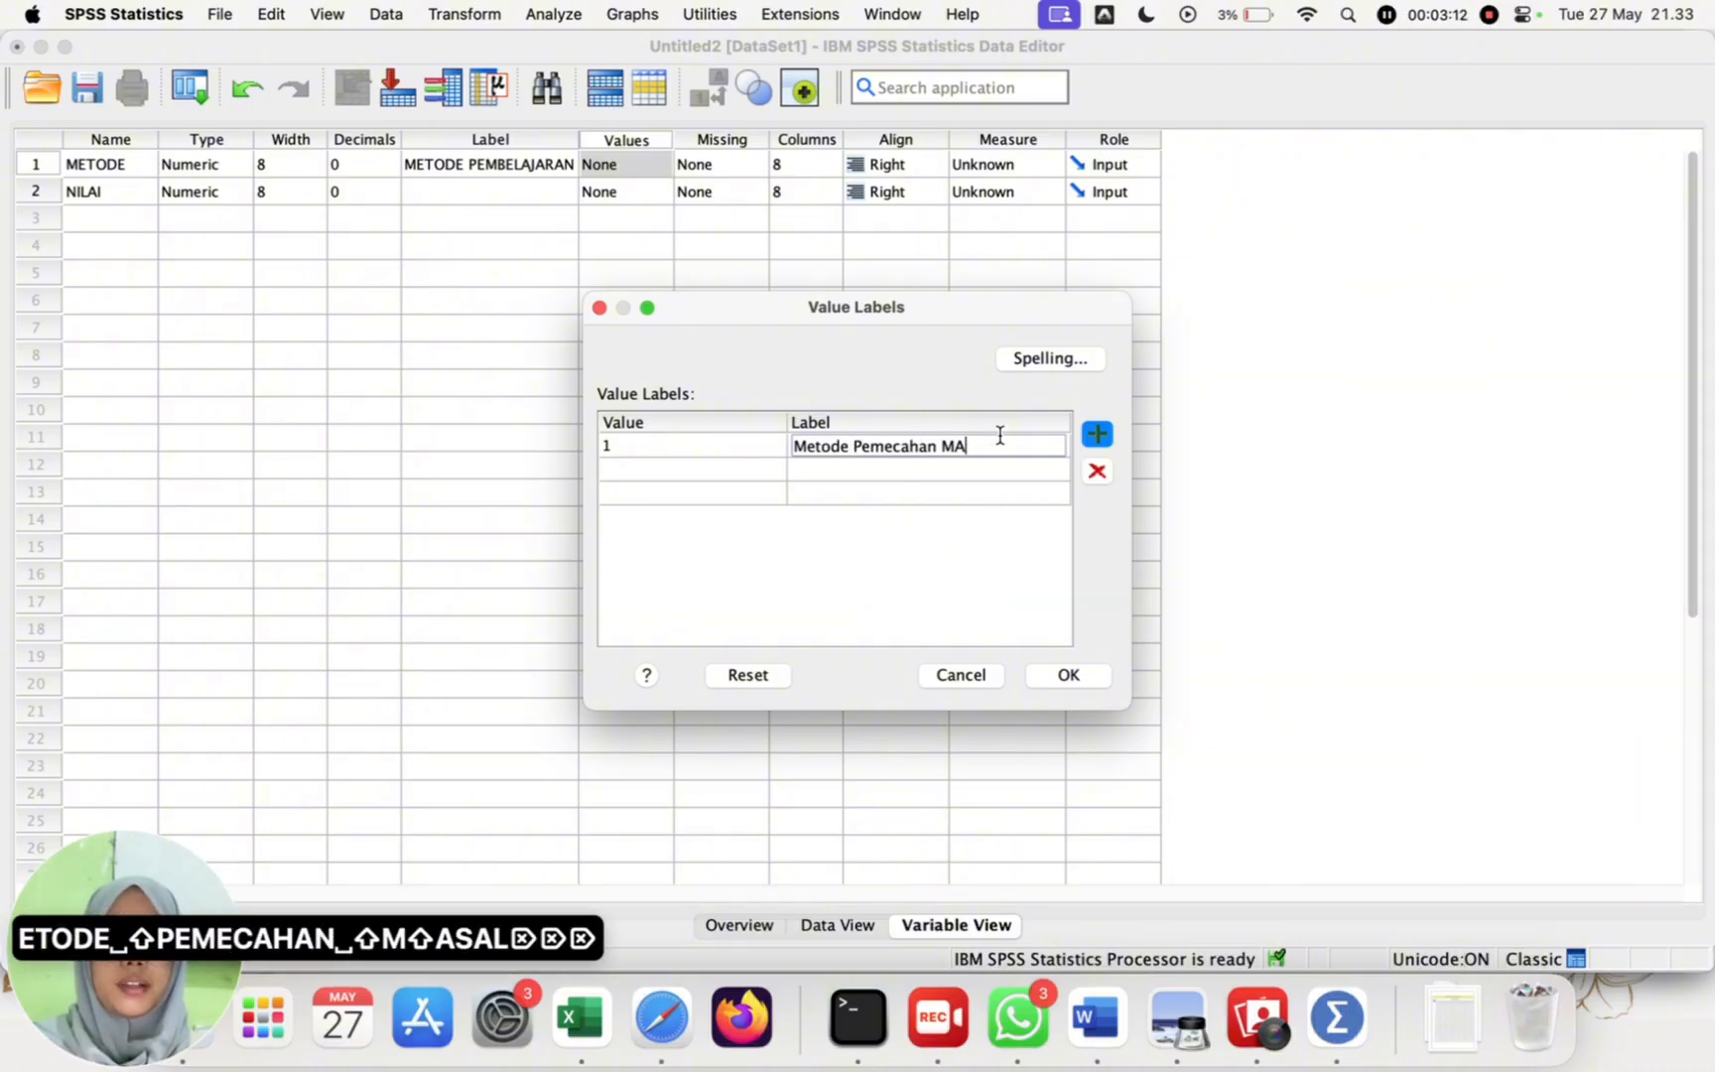
text(asalah)
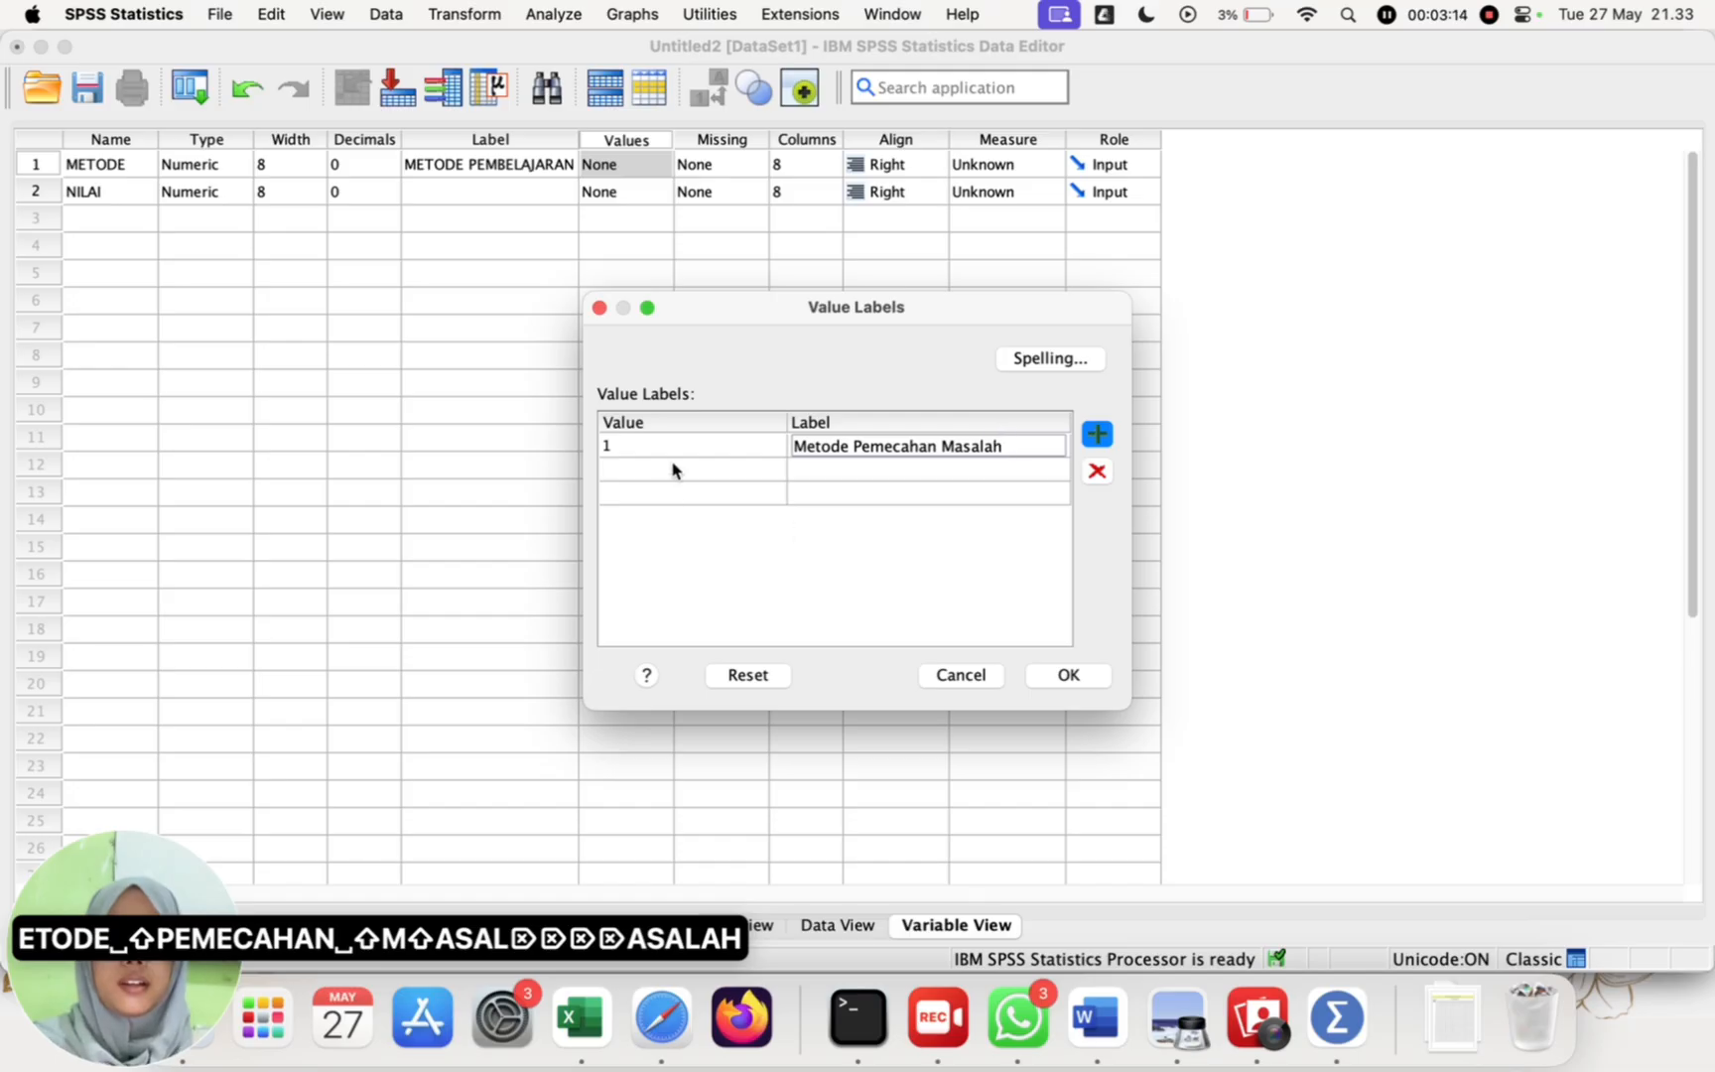
Step: Add value 2 to the METODE value labels with the label "Metode Problem Based Learning"
click(672, 466)
text(2)
click(881, 473)
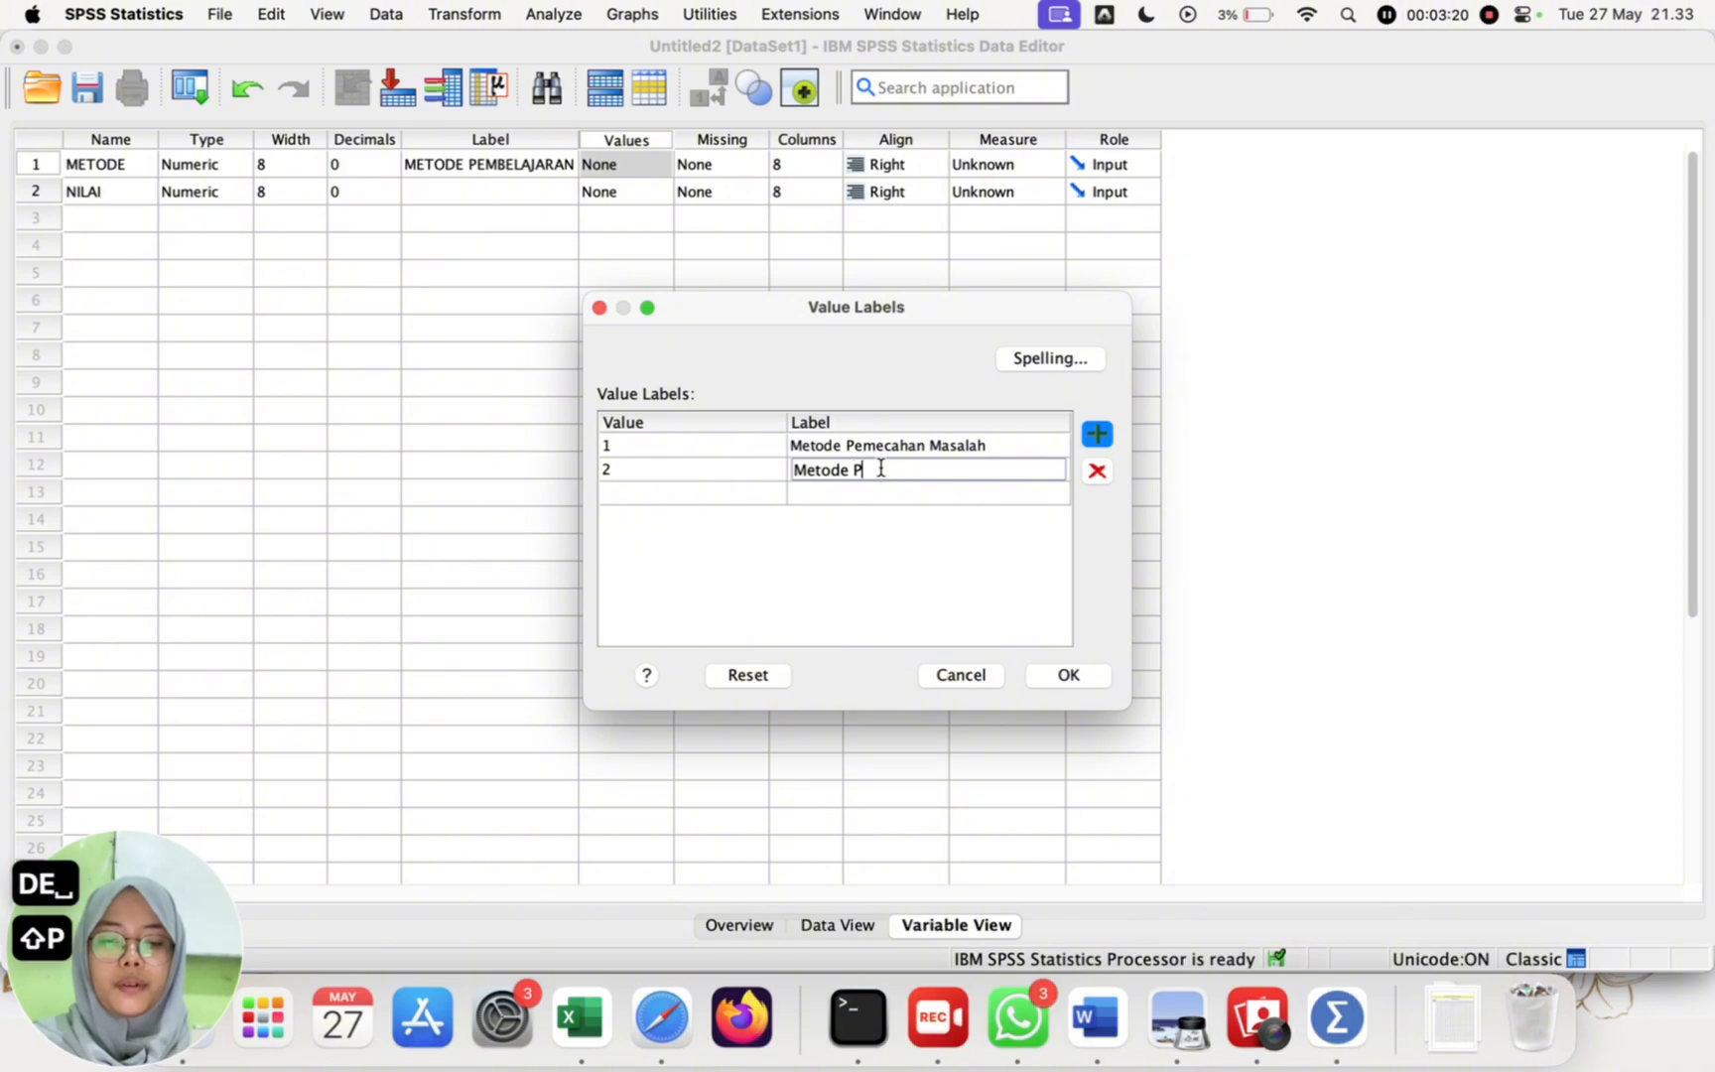
text(Problem Base)
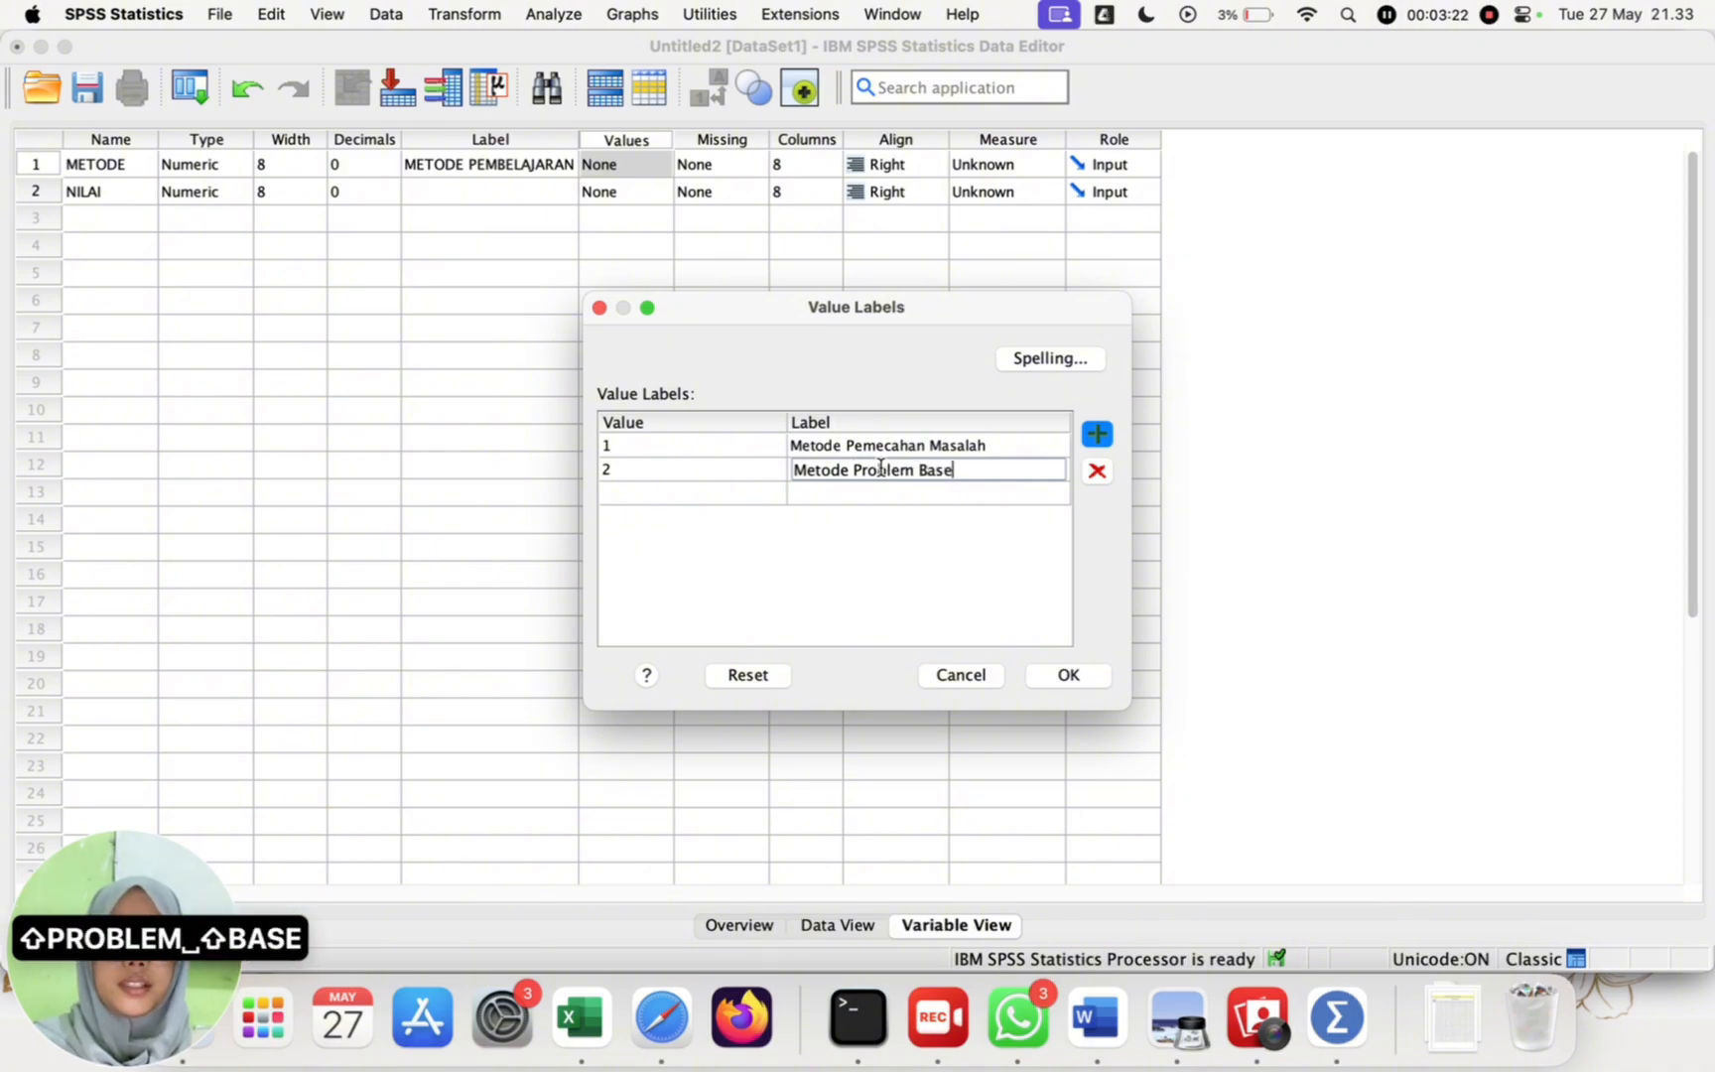
text(d Learning)
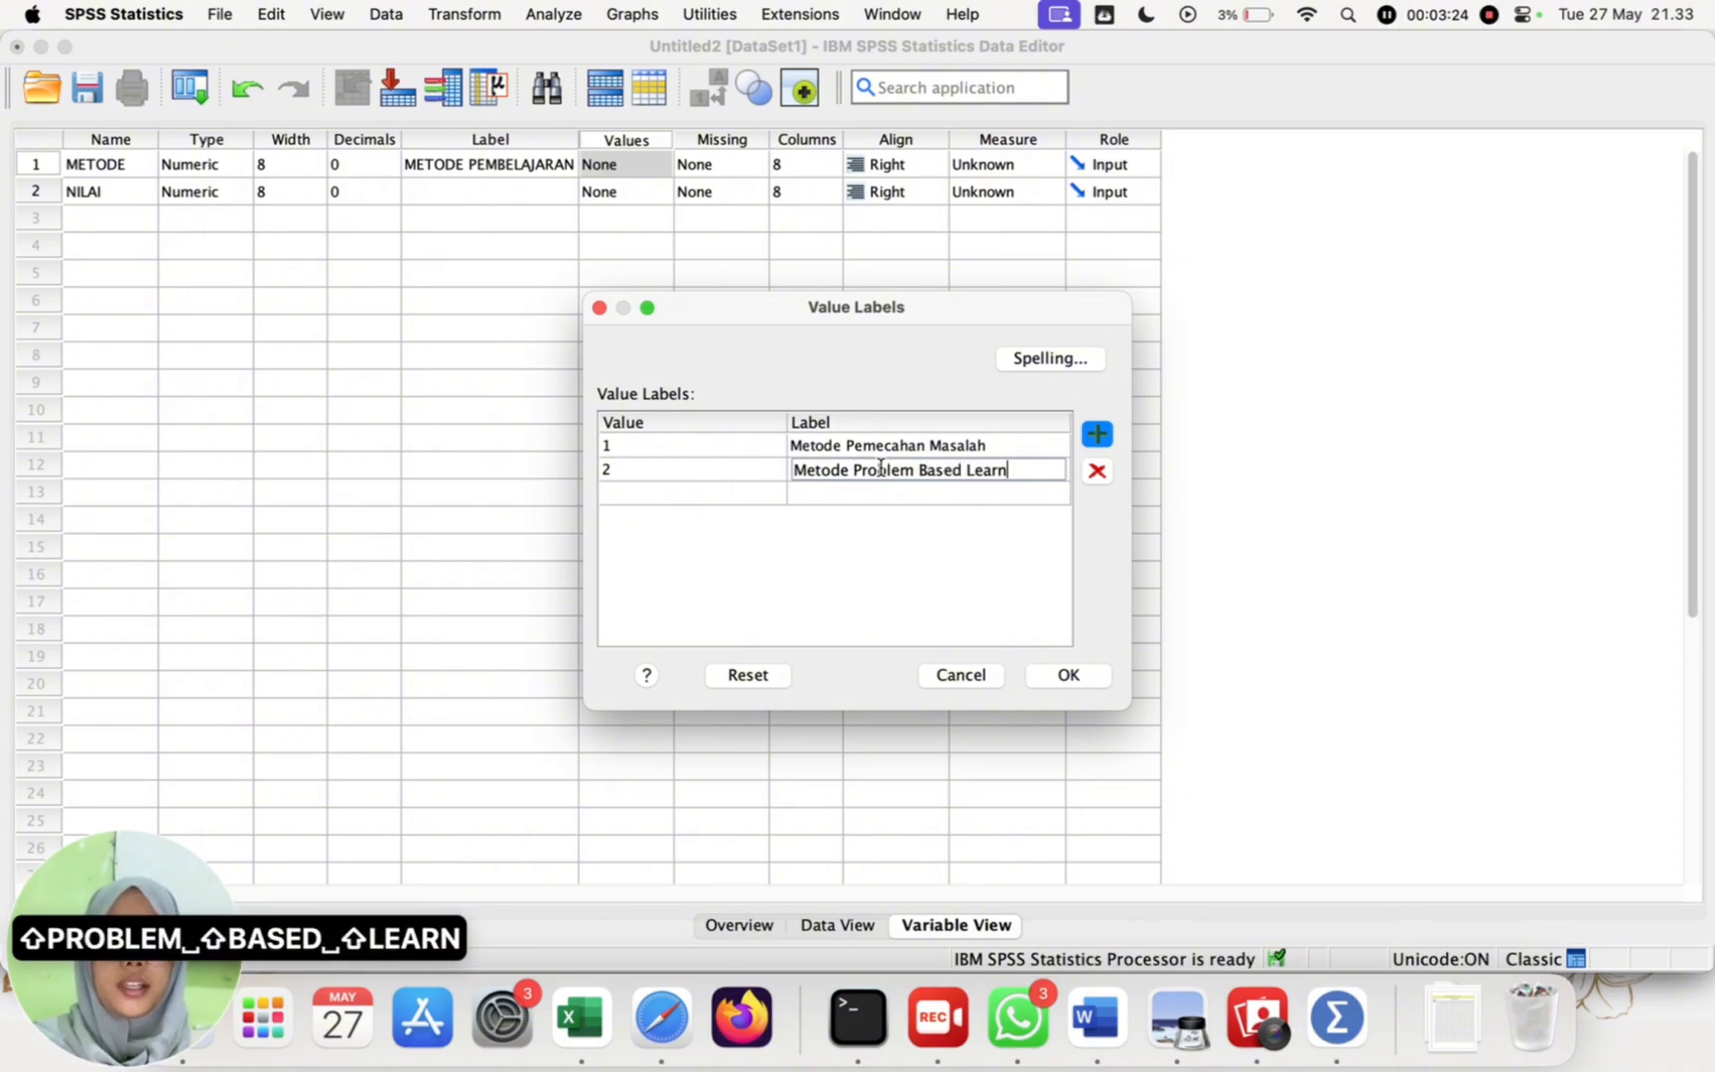
Step: Add value 3 with the label "Metode Inquiry" and accept the METODE value labels
click(708, 496)
text(3)
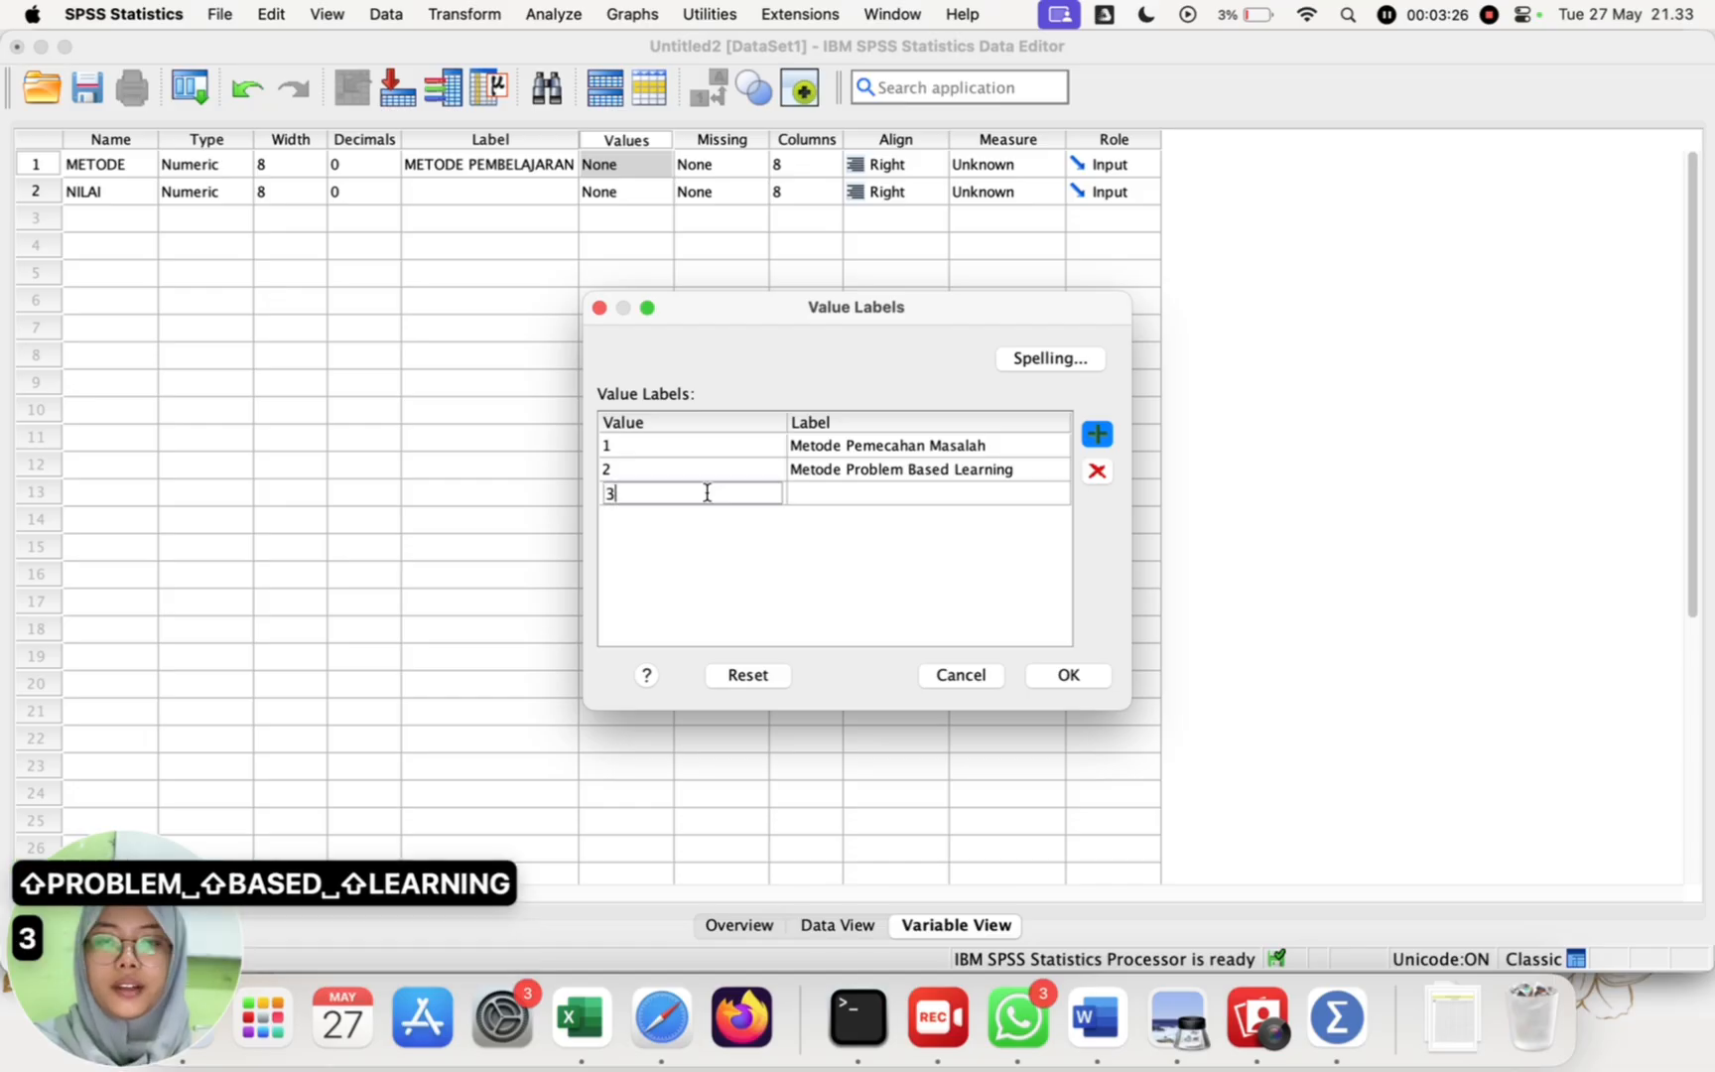
click(943, 496)
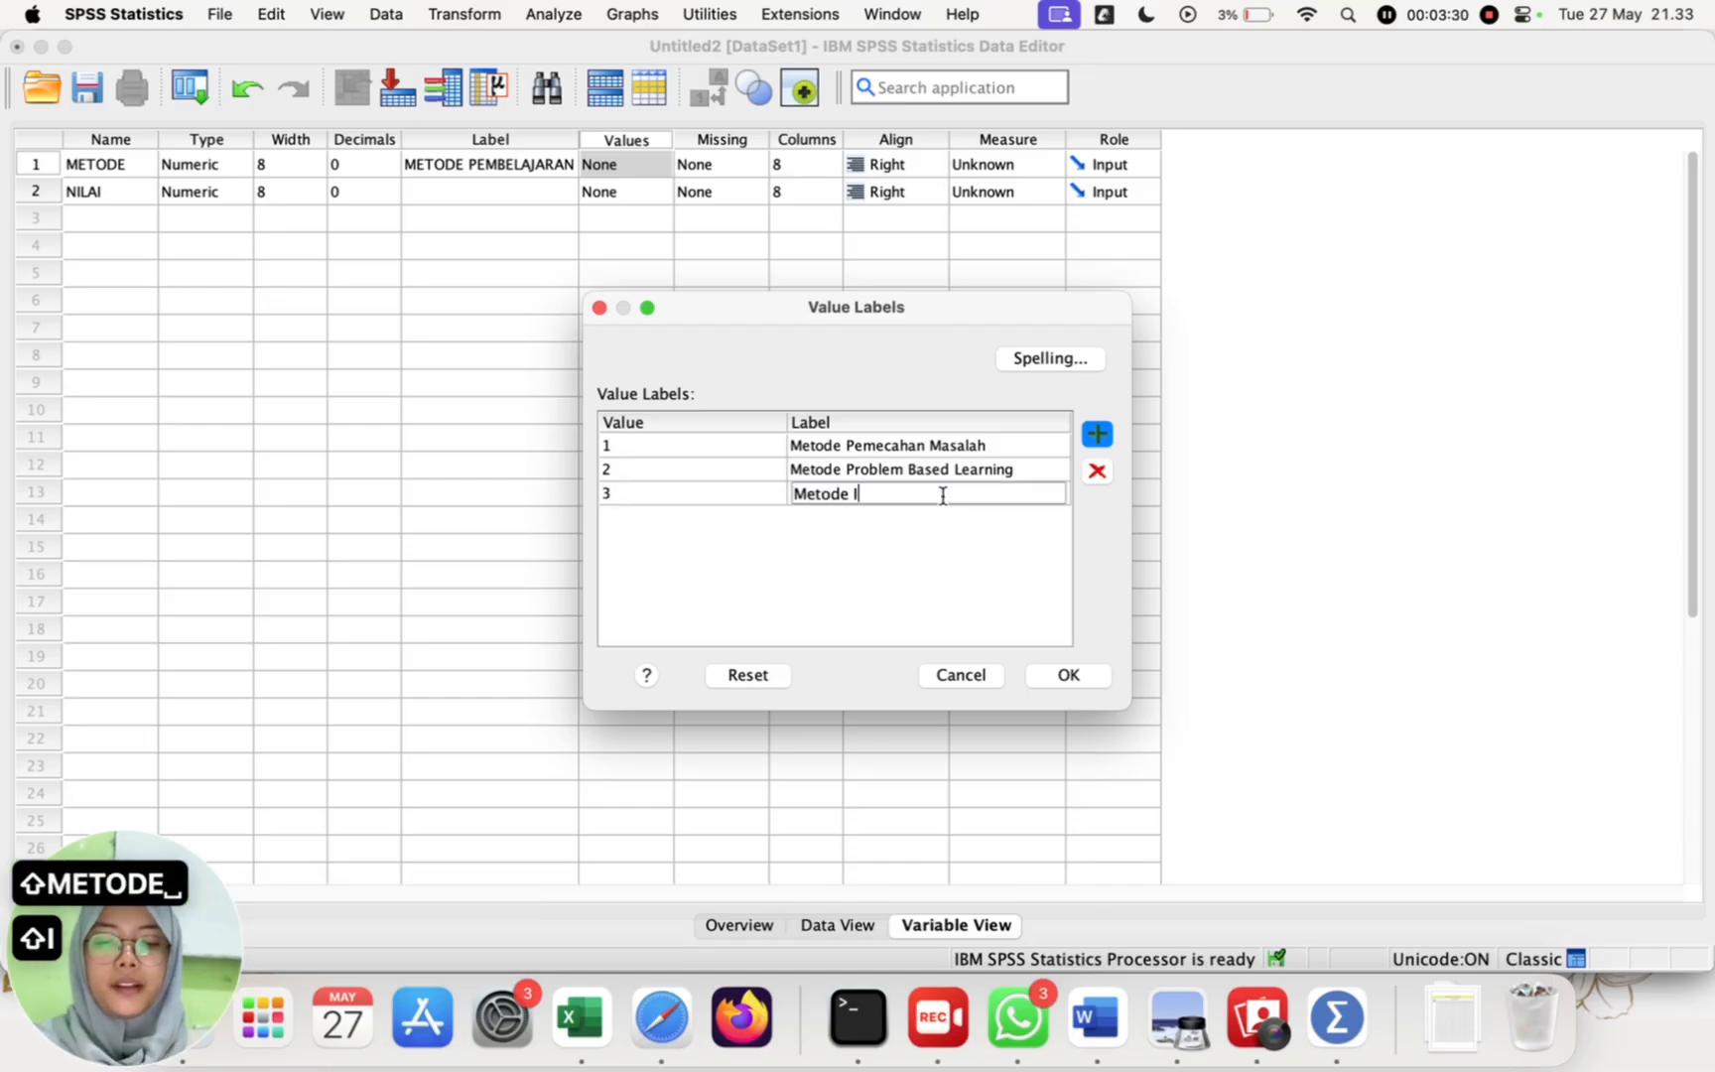
text(Metode Inquiry)
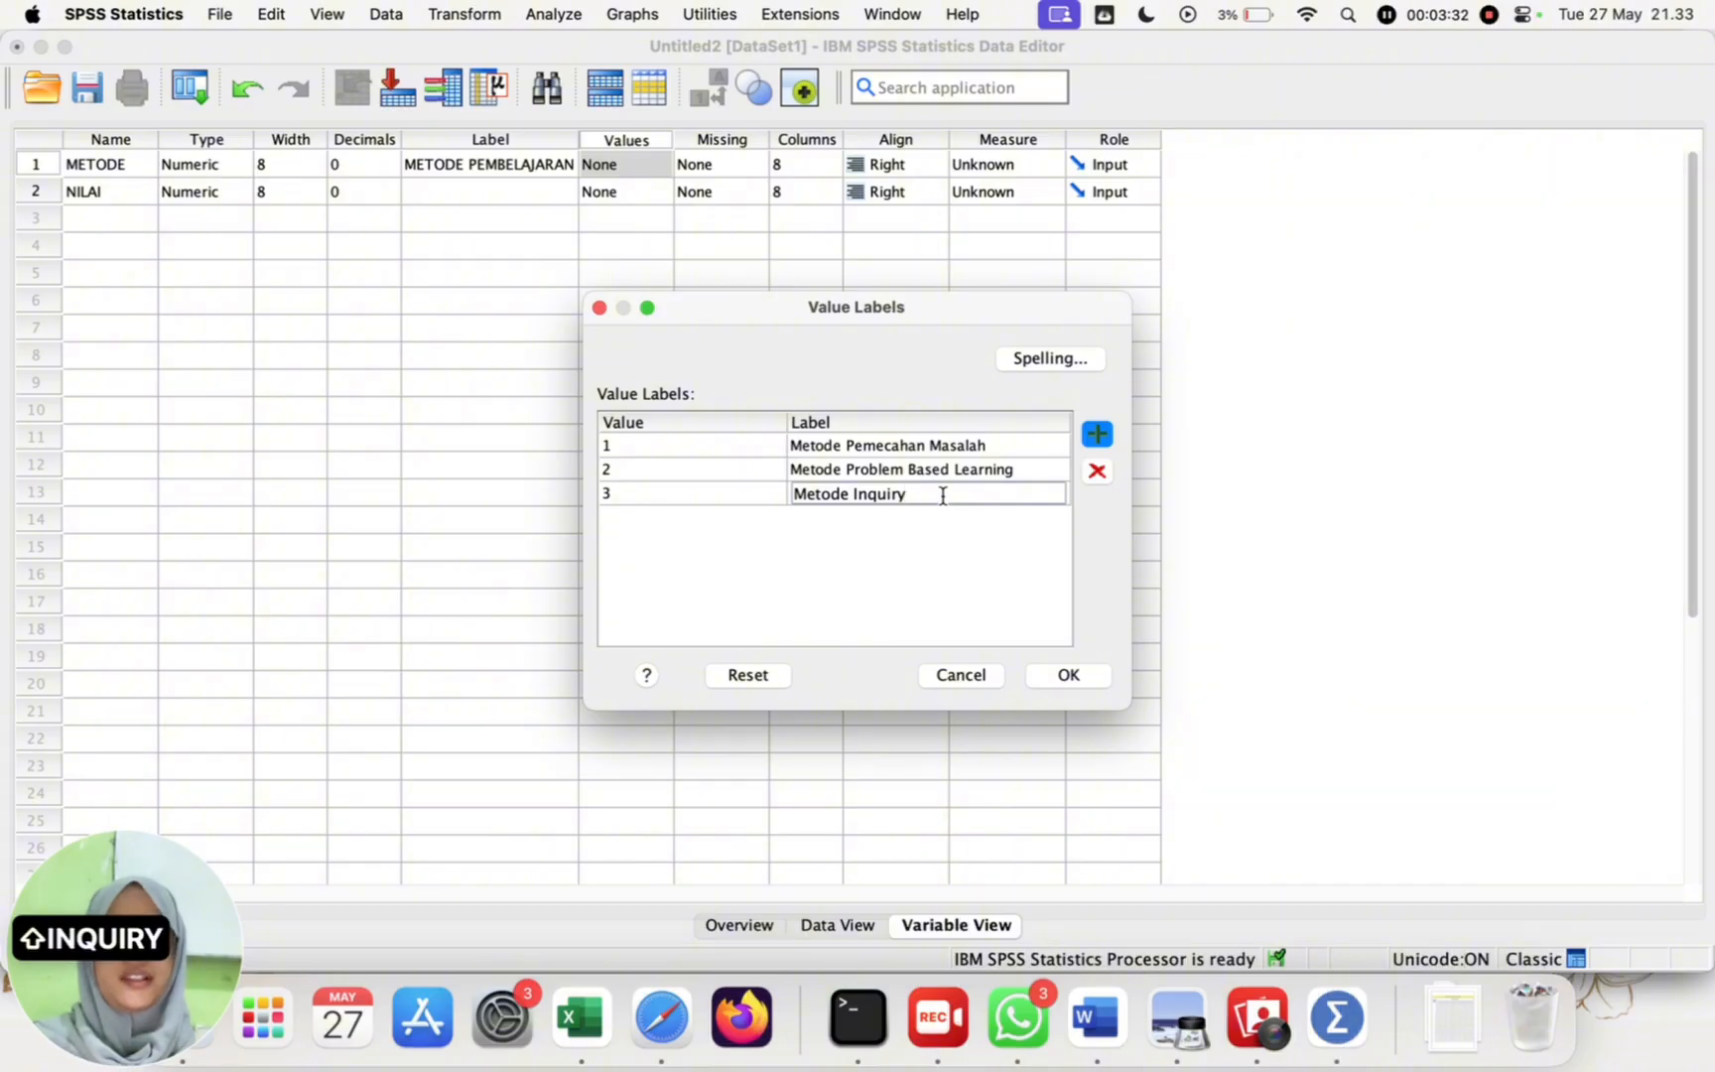
click(1069, 676)
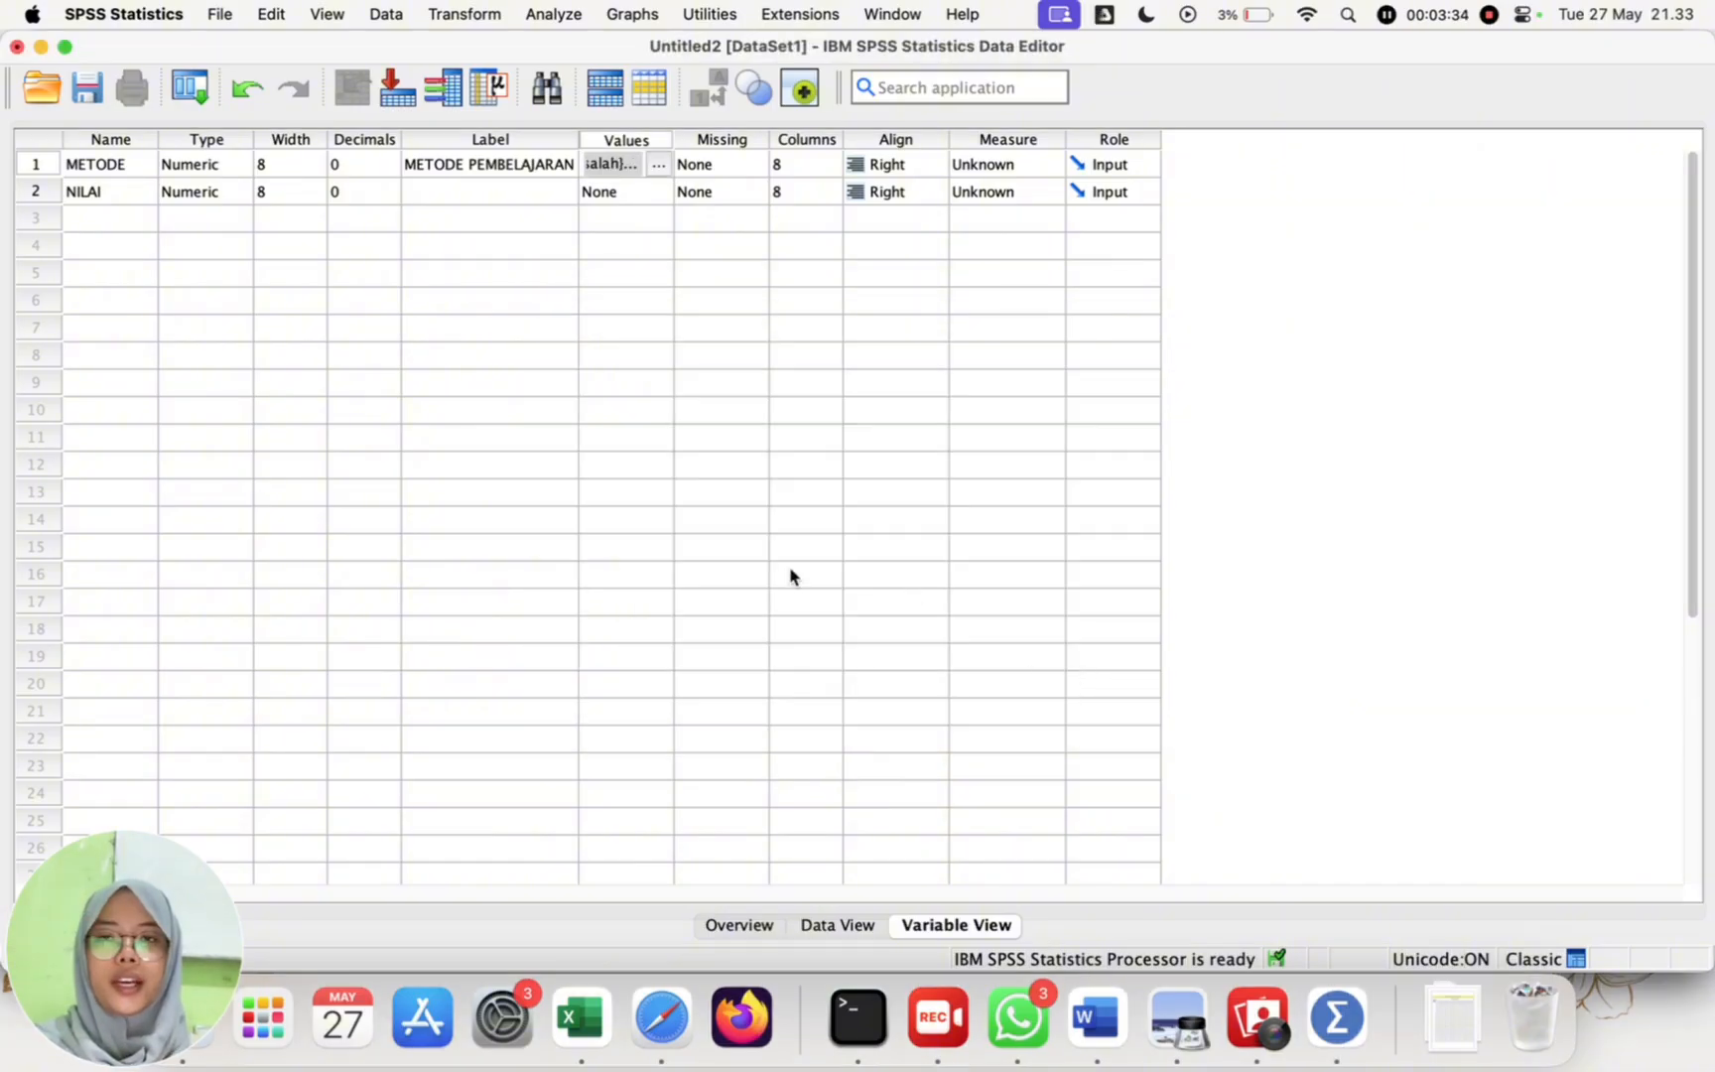
Step: Show the dataset's Data View, then switch to Excel and copy the metode and nilai values in F2:G31
click(839, 925)
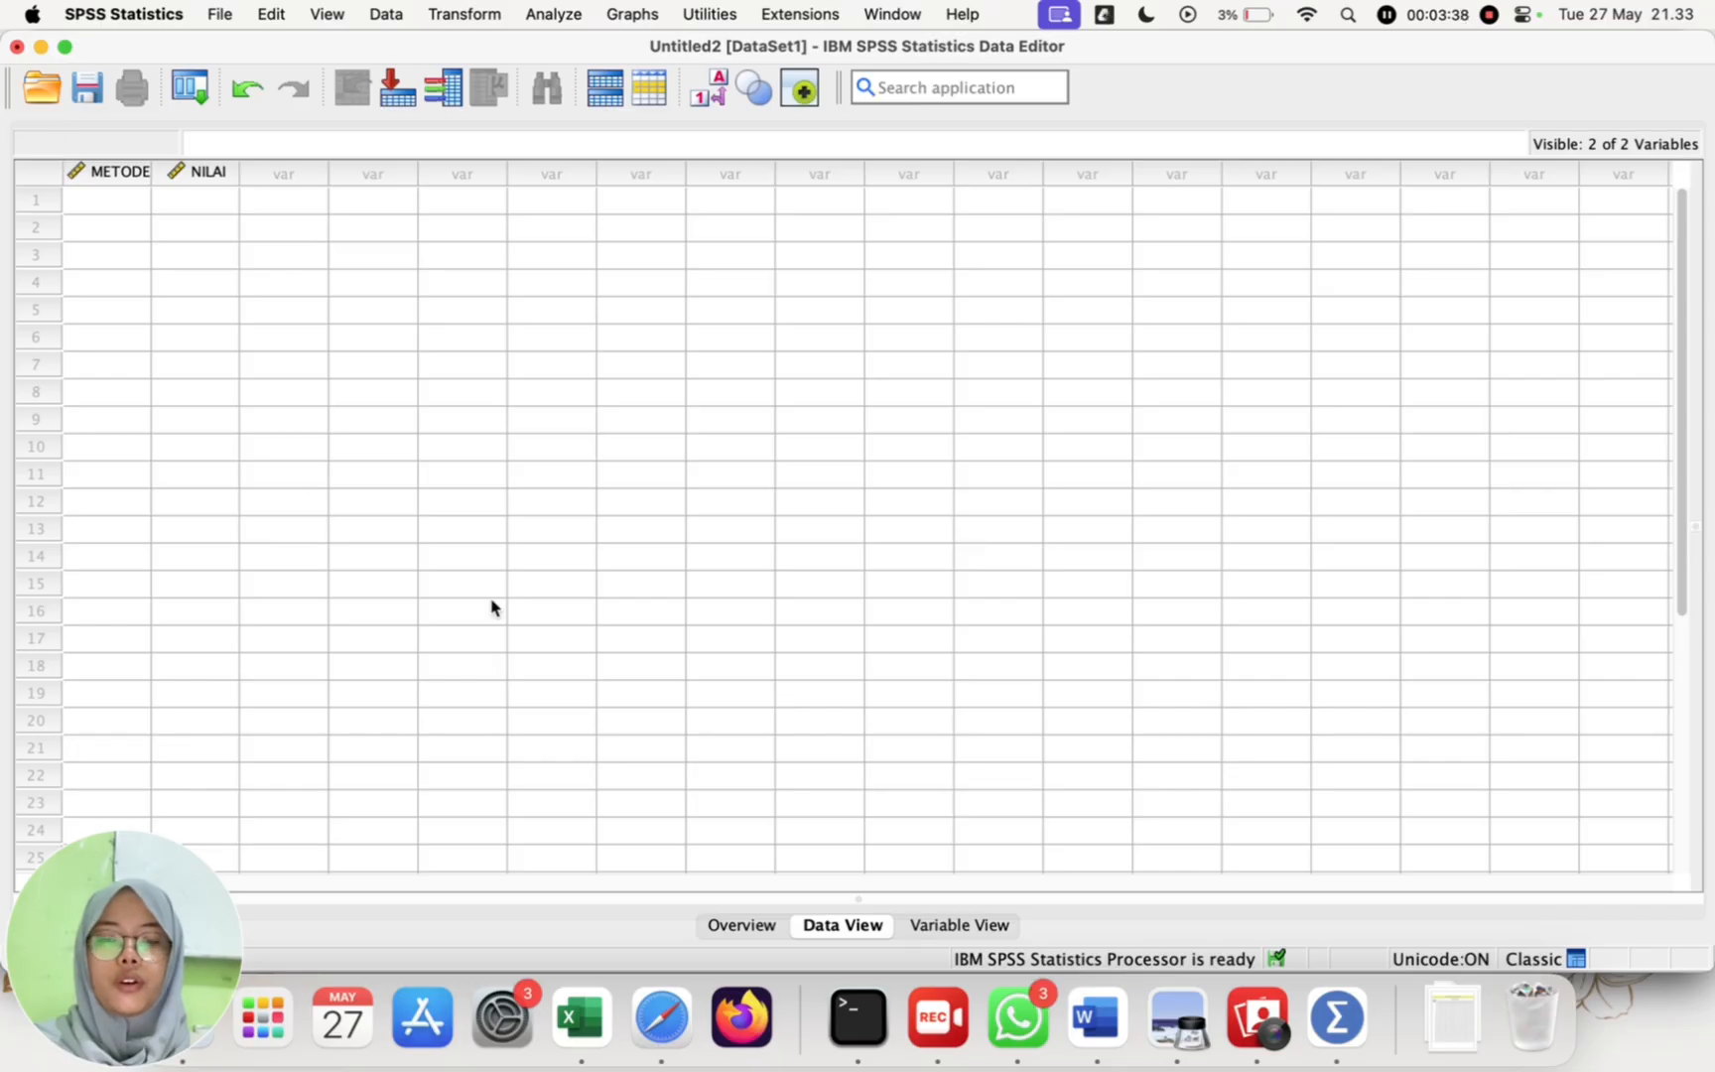
click(580, 1017)
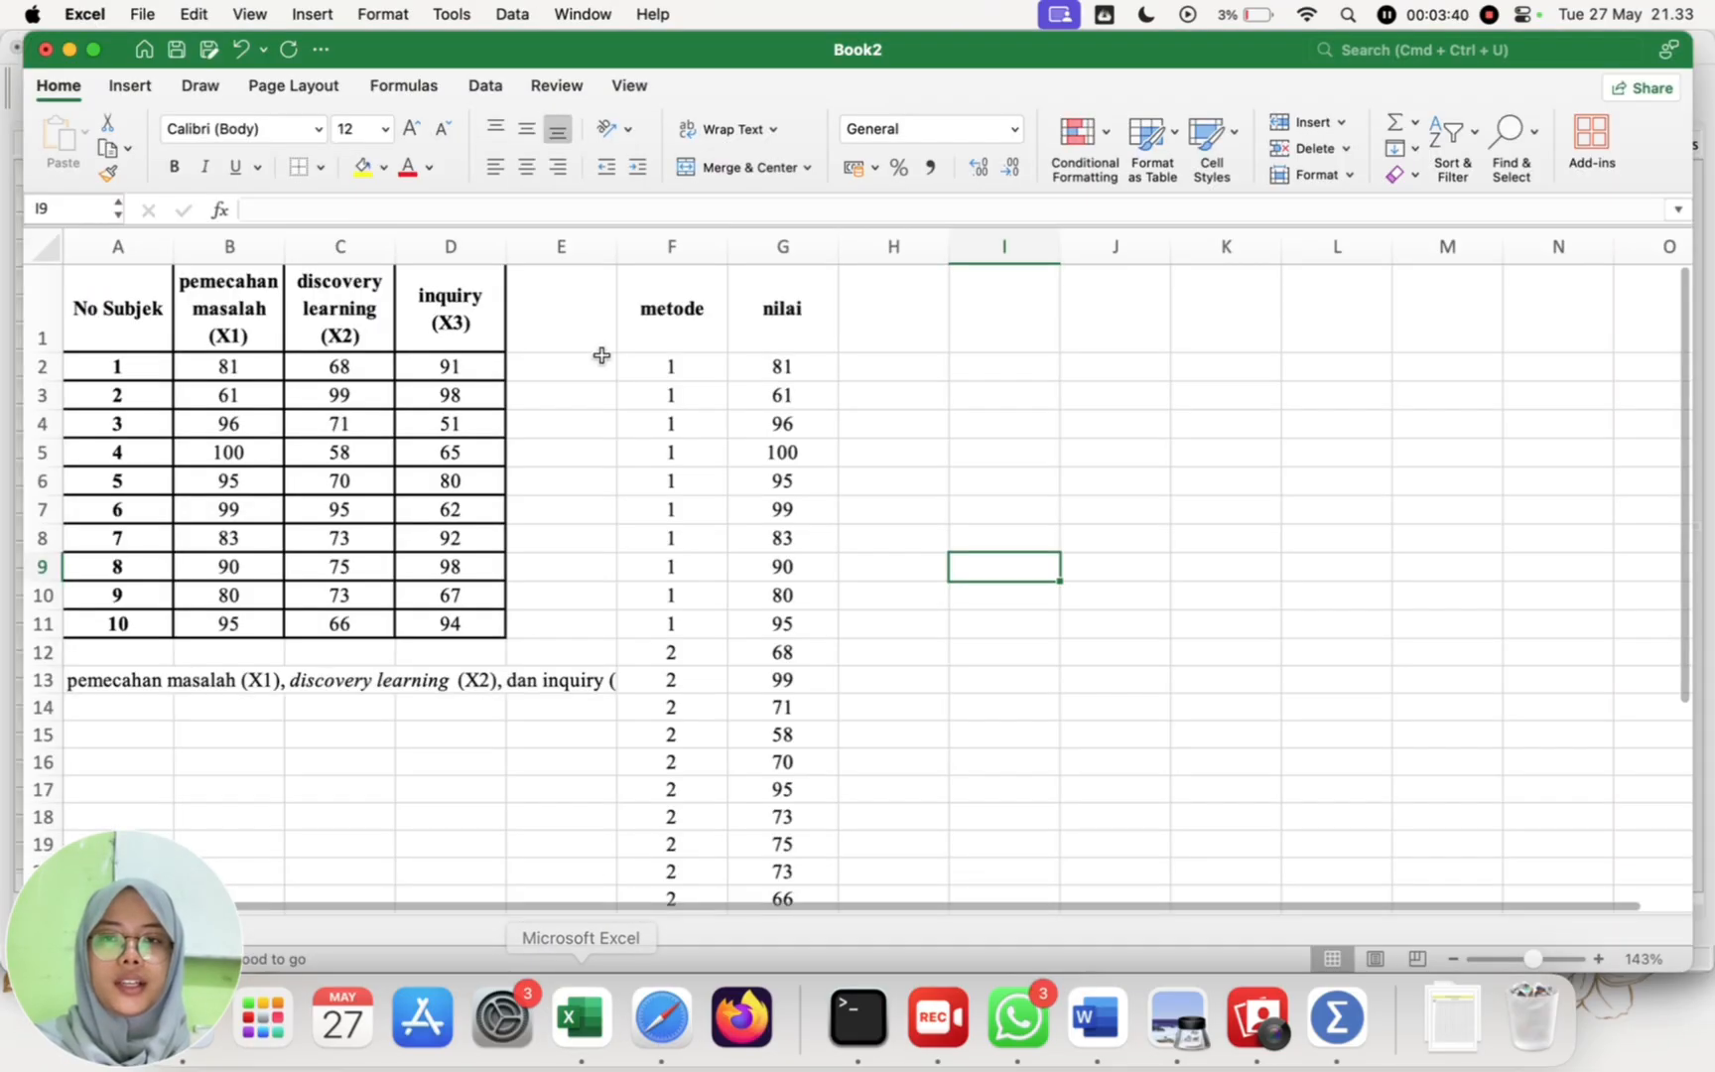
drag(669, 361, 804, 773)
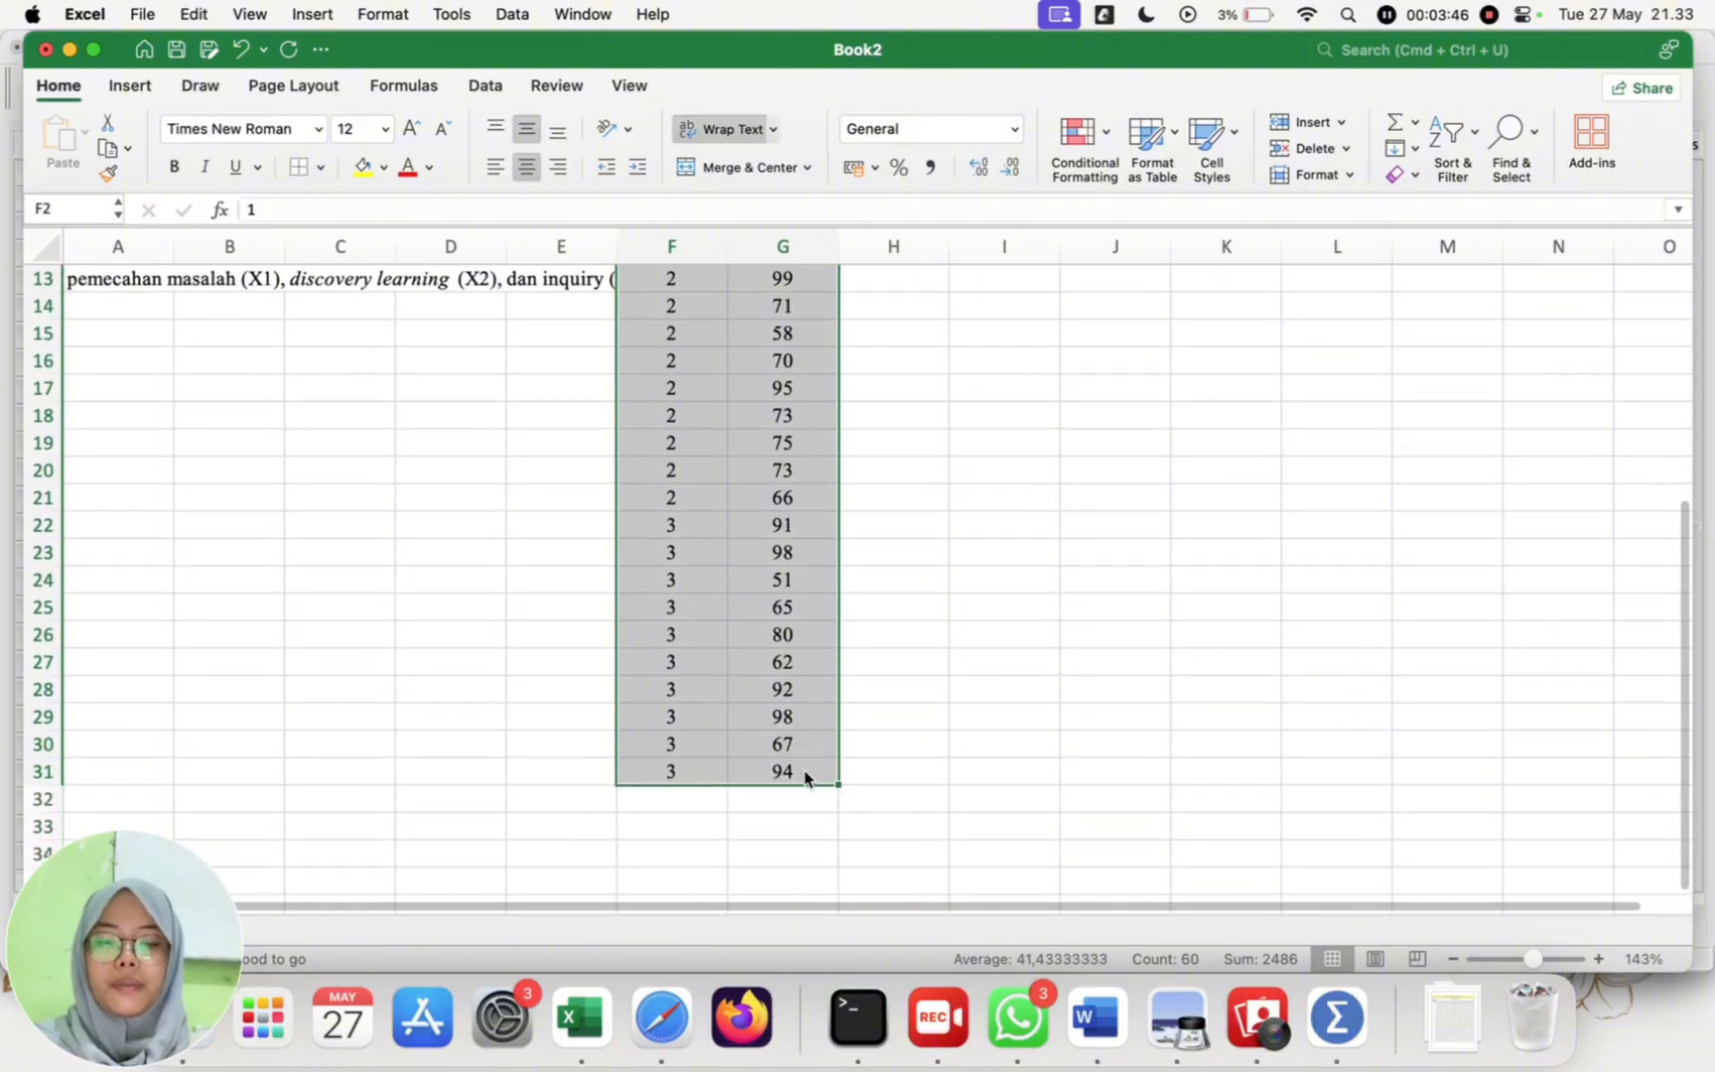
key(super+c)
Step: Return to SPSS Statistics and paste the copied values into METODE and NILAI starting at the first case
click(1336, 1017)
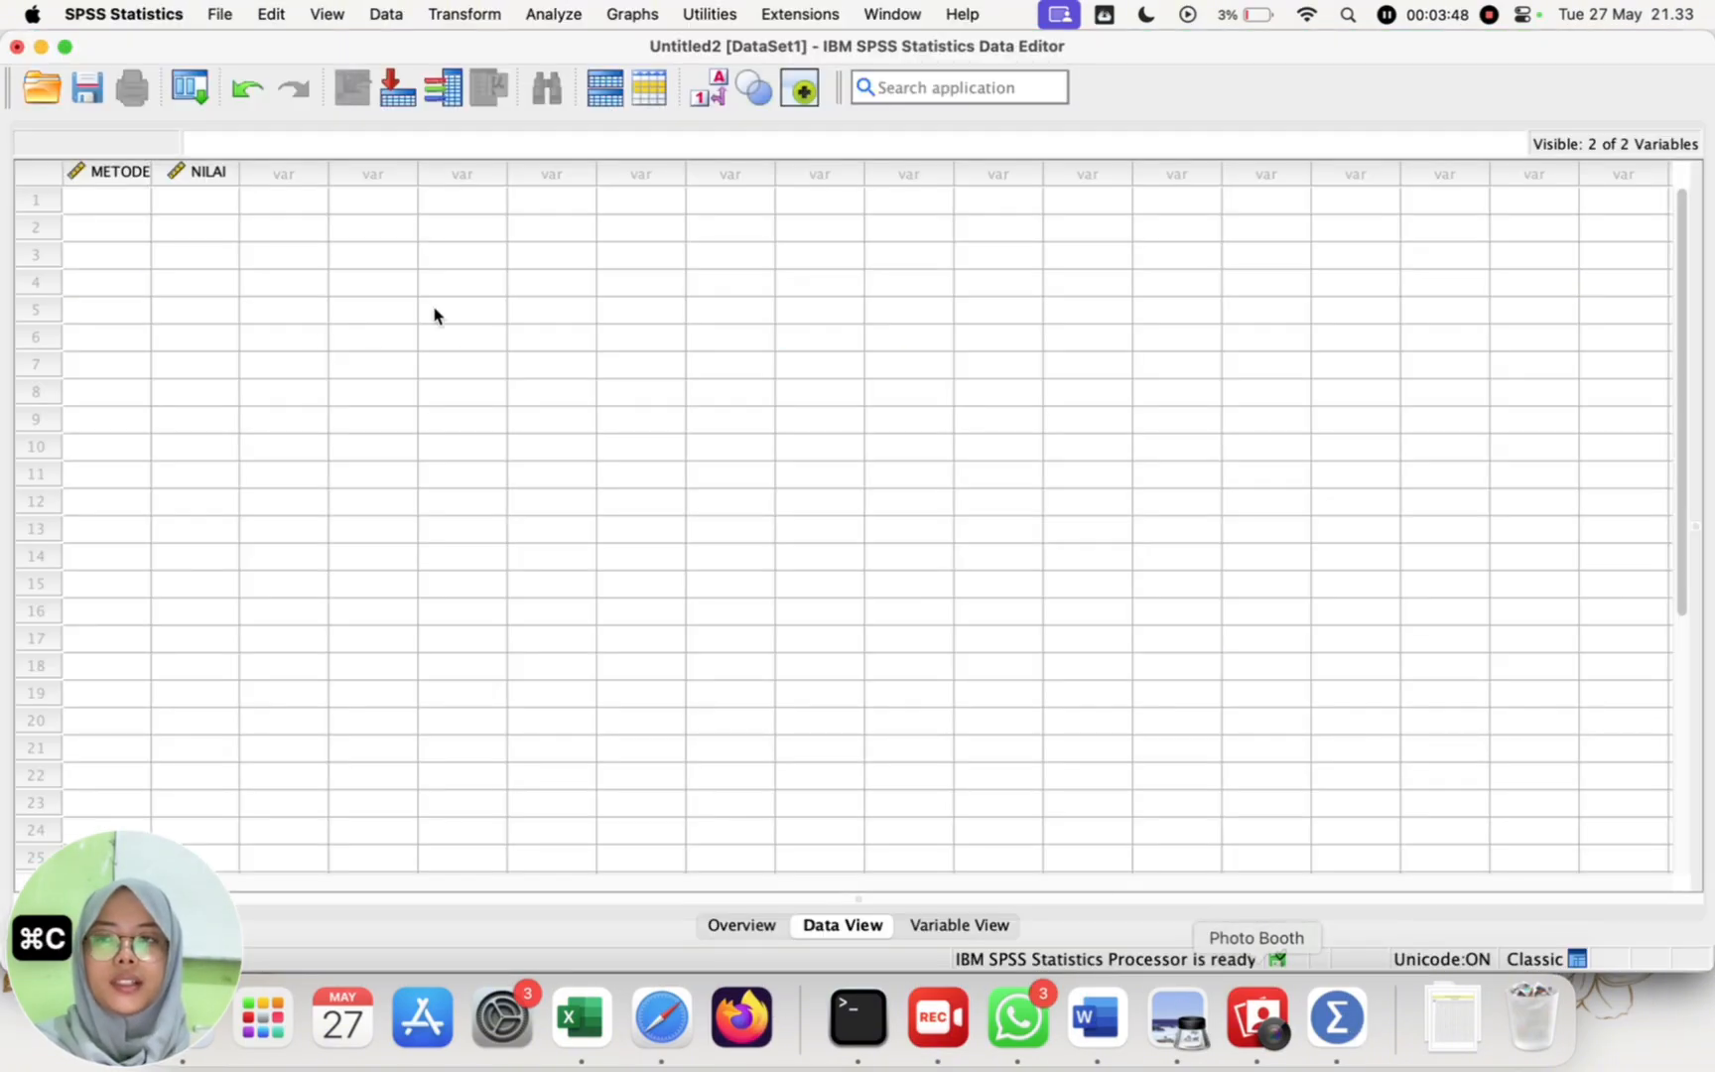
click(73, 180)
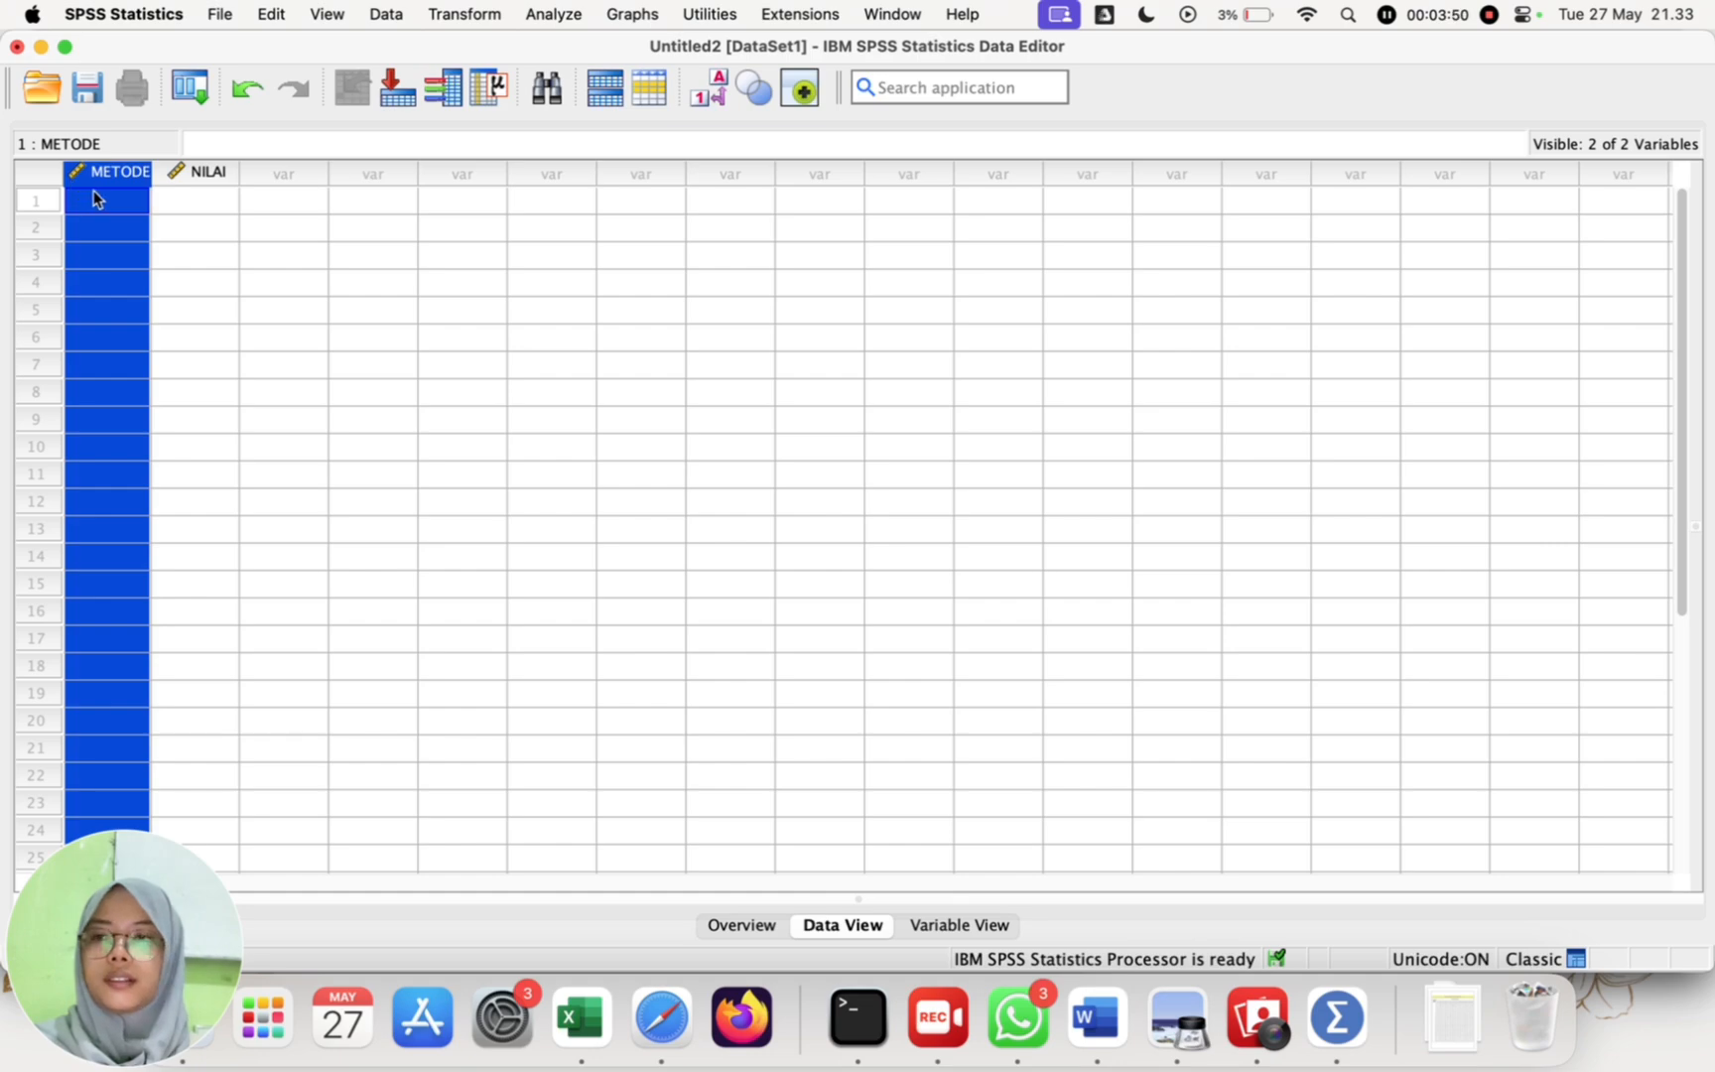
key(super+v)
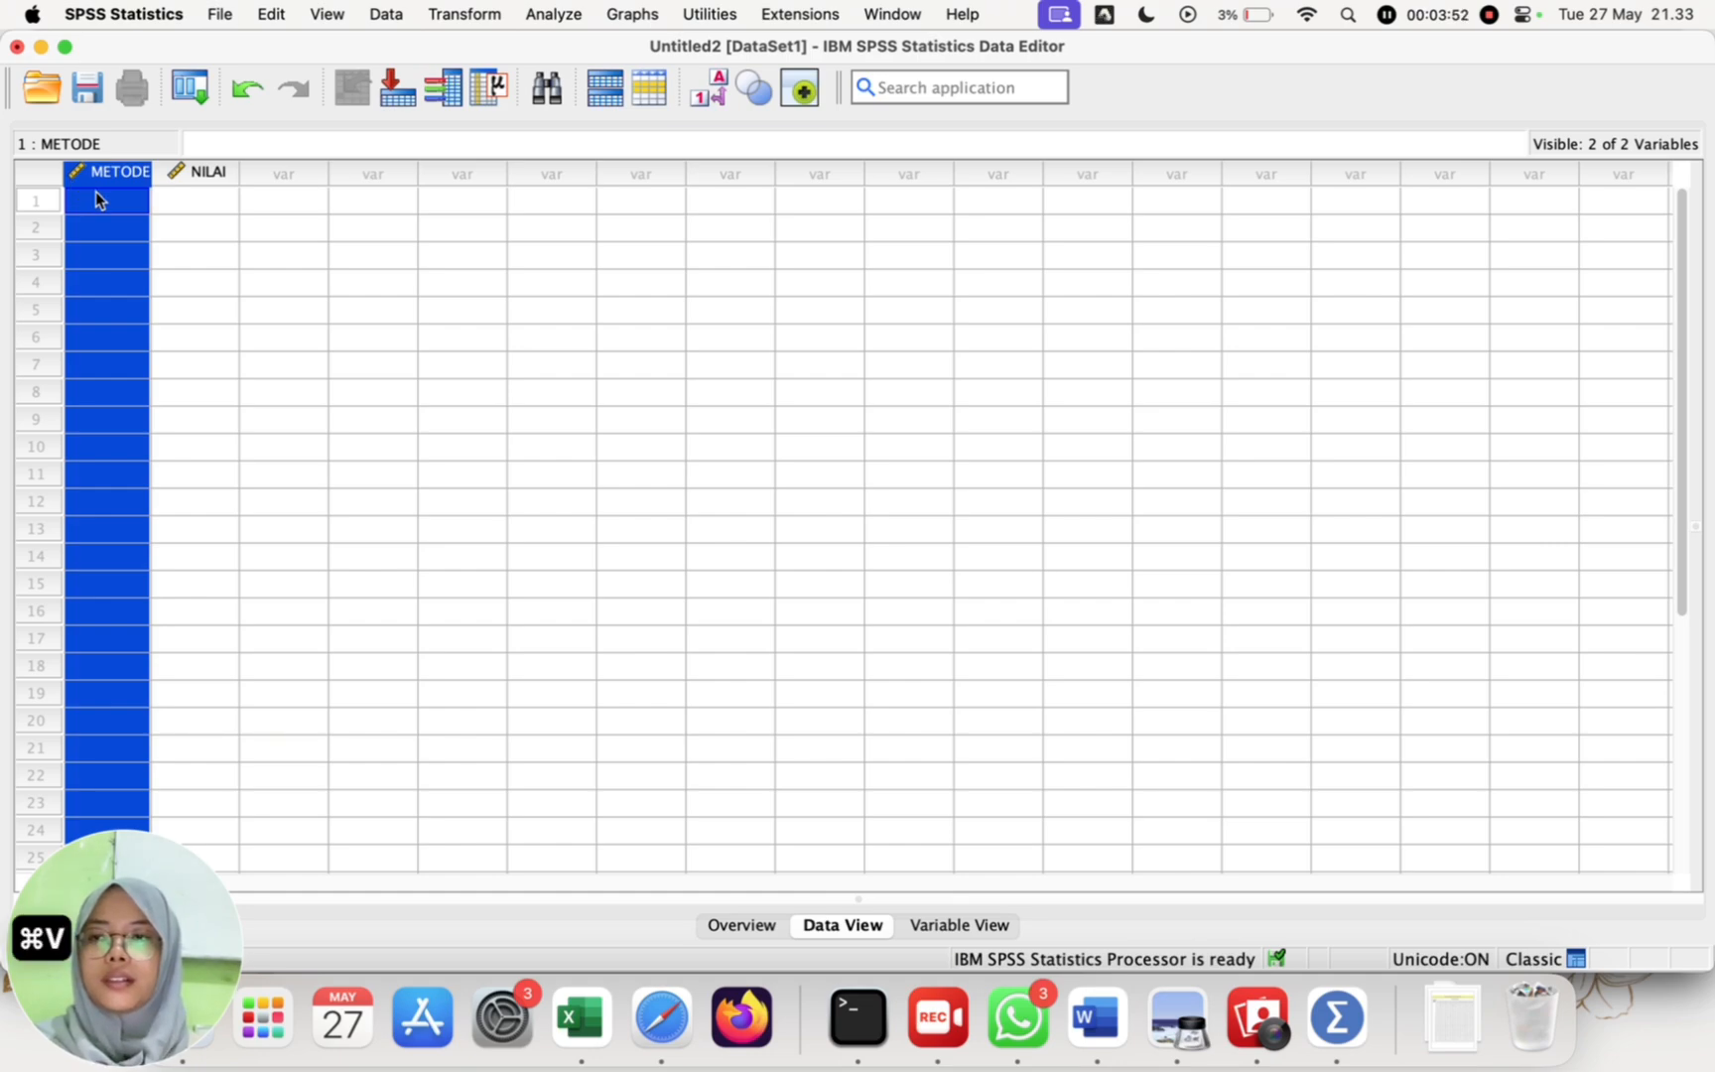
click(226, 260)
click(130, 202)
key(super+v)
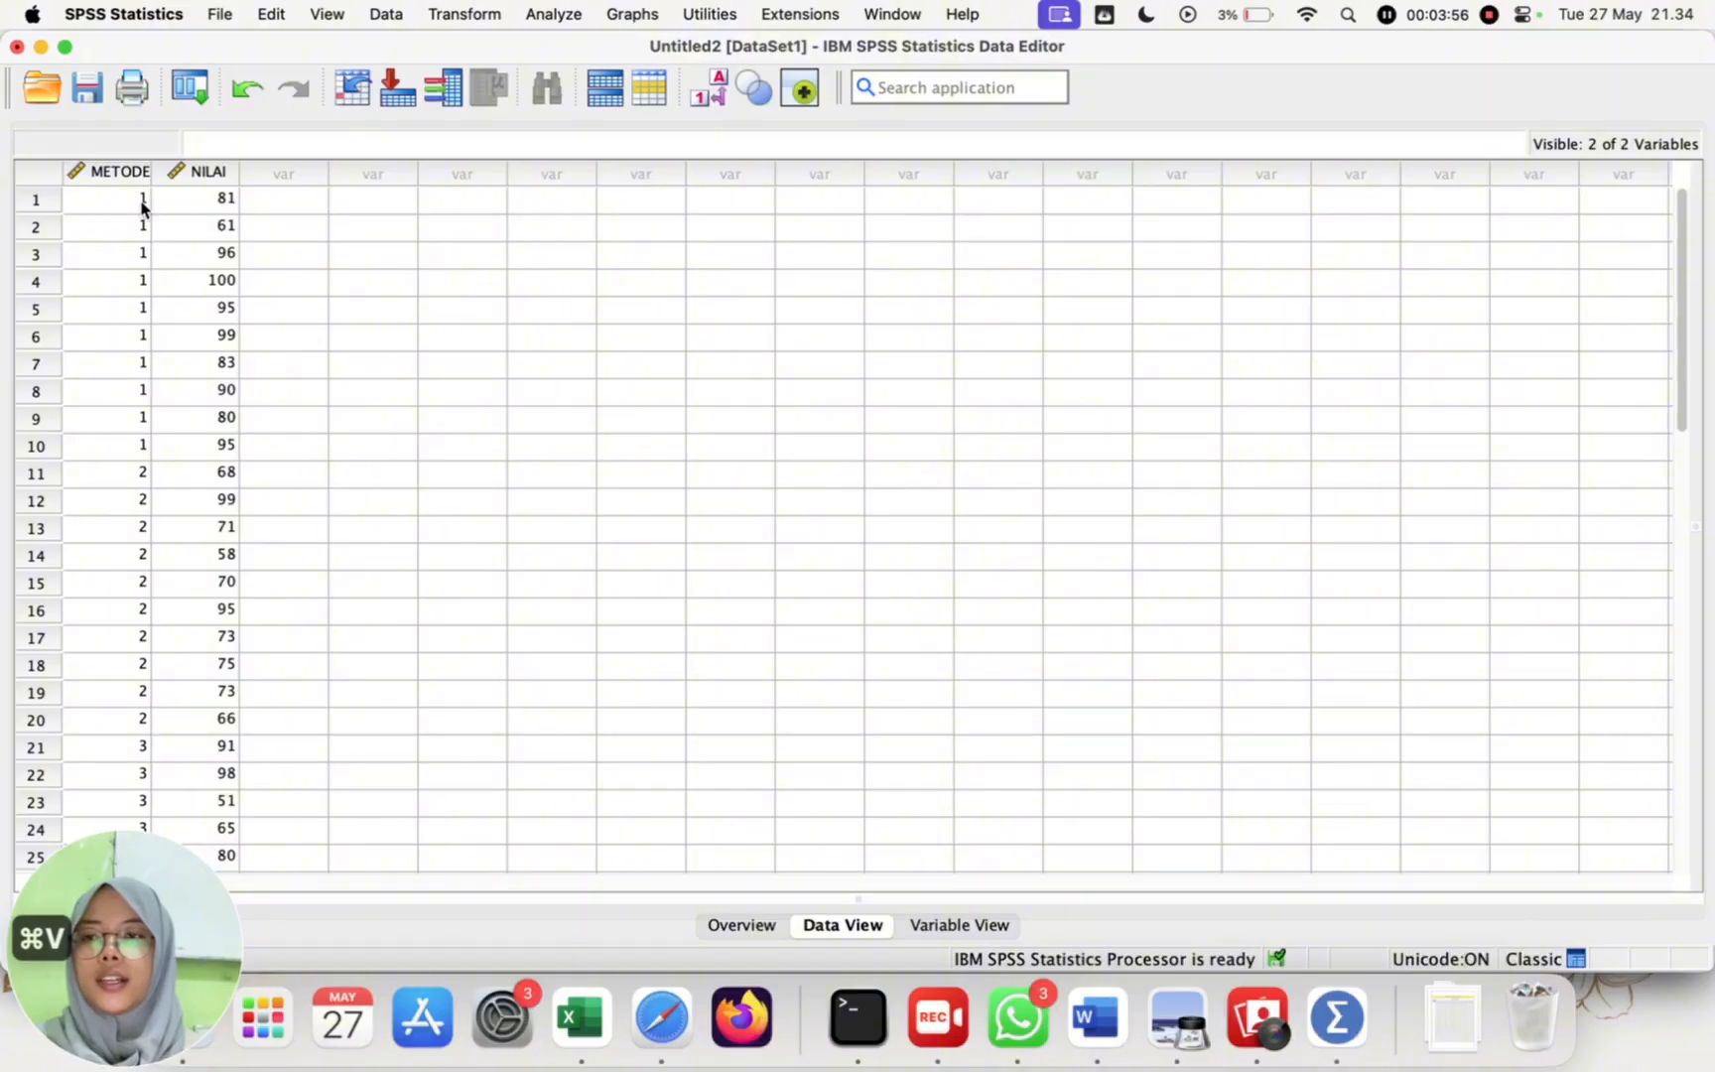
scroll(134, 579, down, 5)
scroll(134, 578, up, 5)
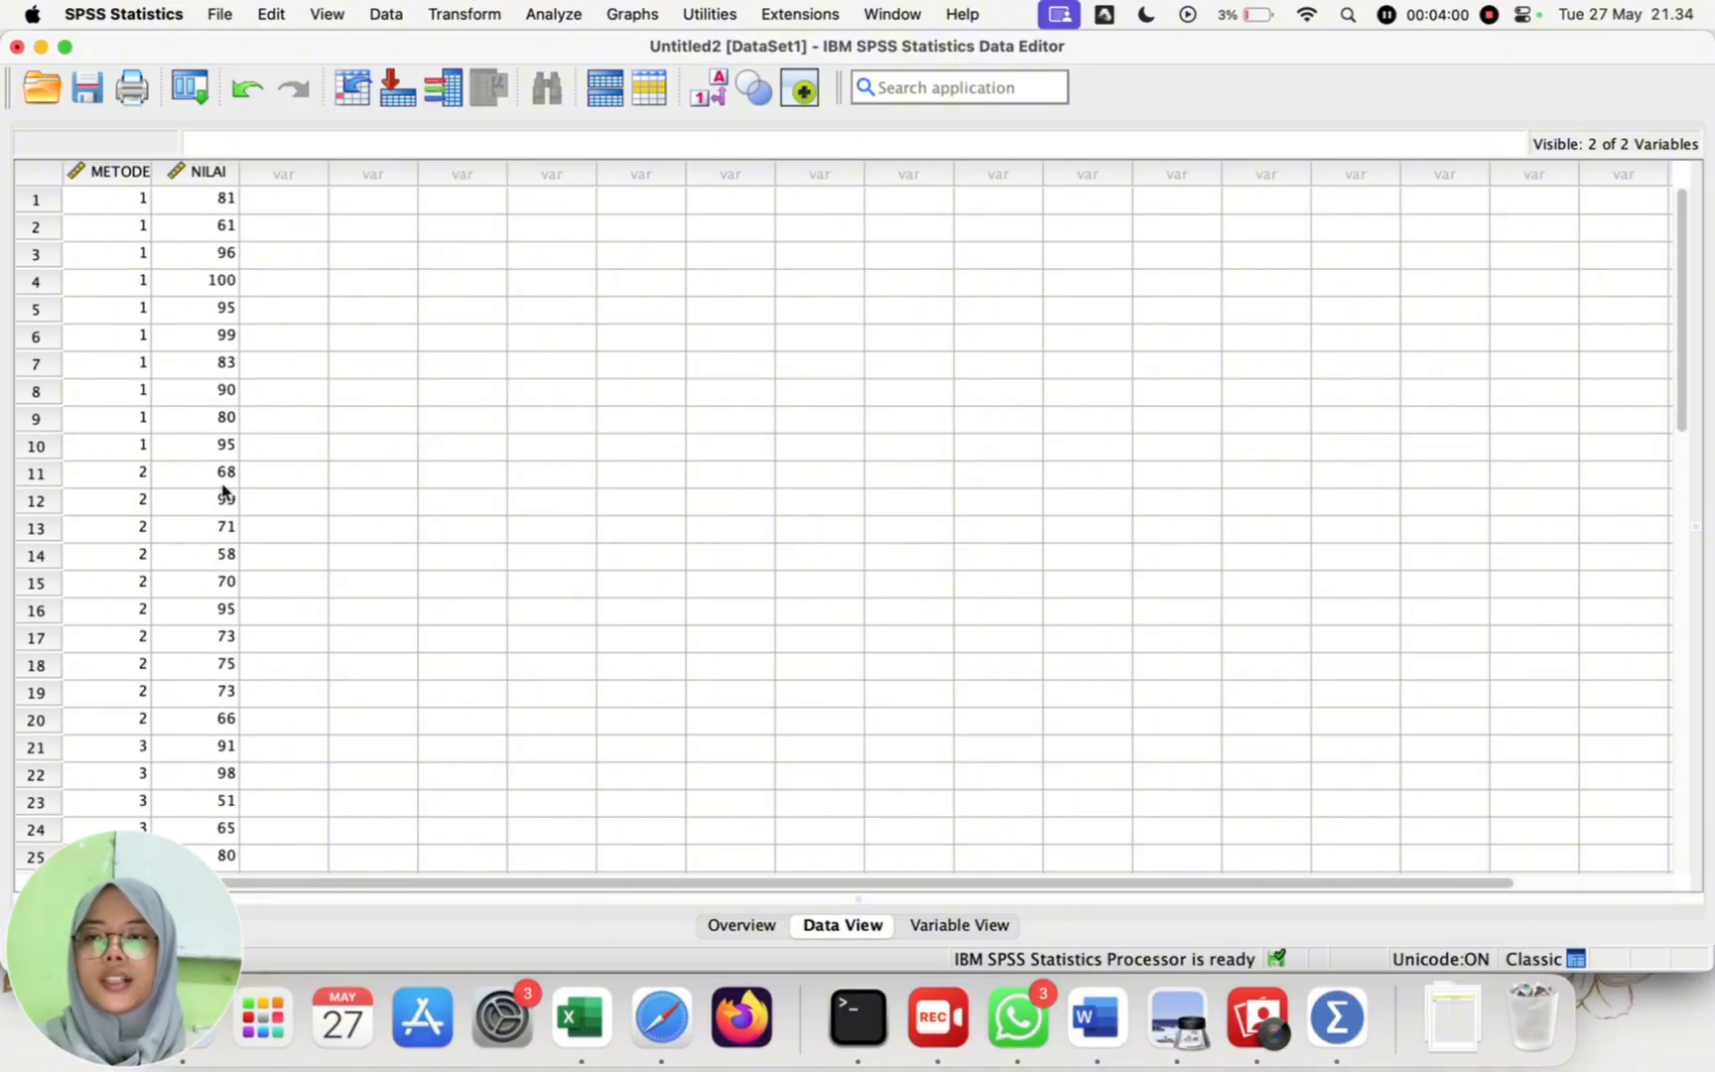
Step: Set up a One-Way ANOVA with METODE PEMBELAJARAN as the factor and NILAI as the dependent variable
click(550, 28)
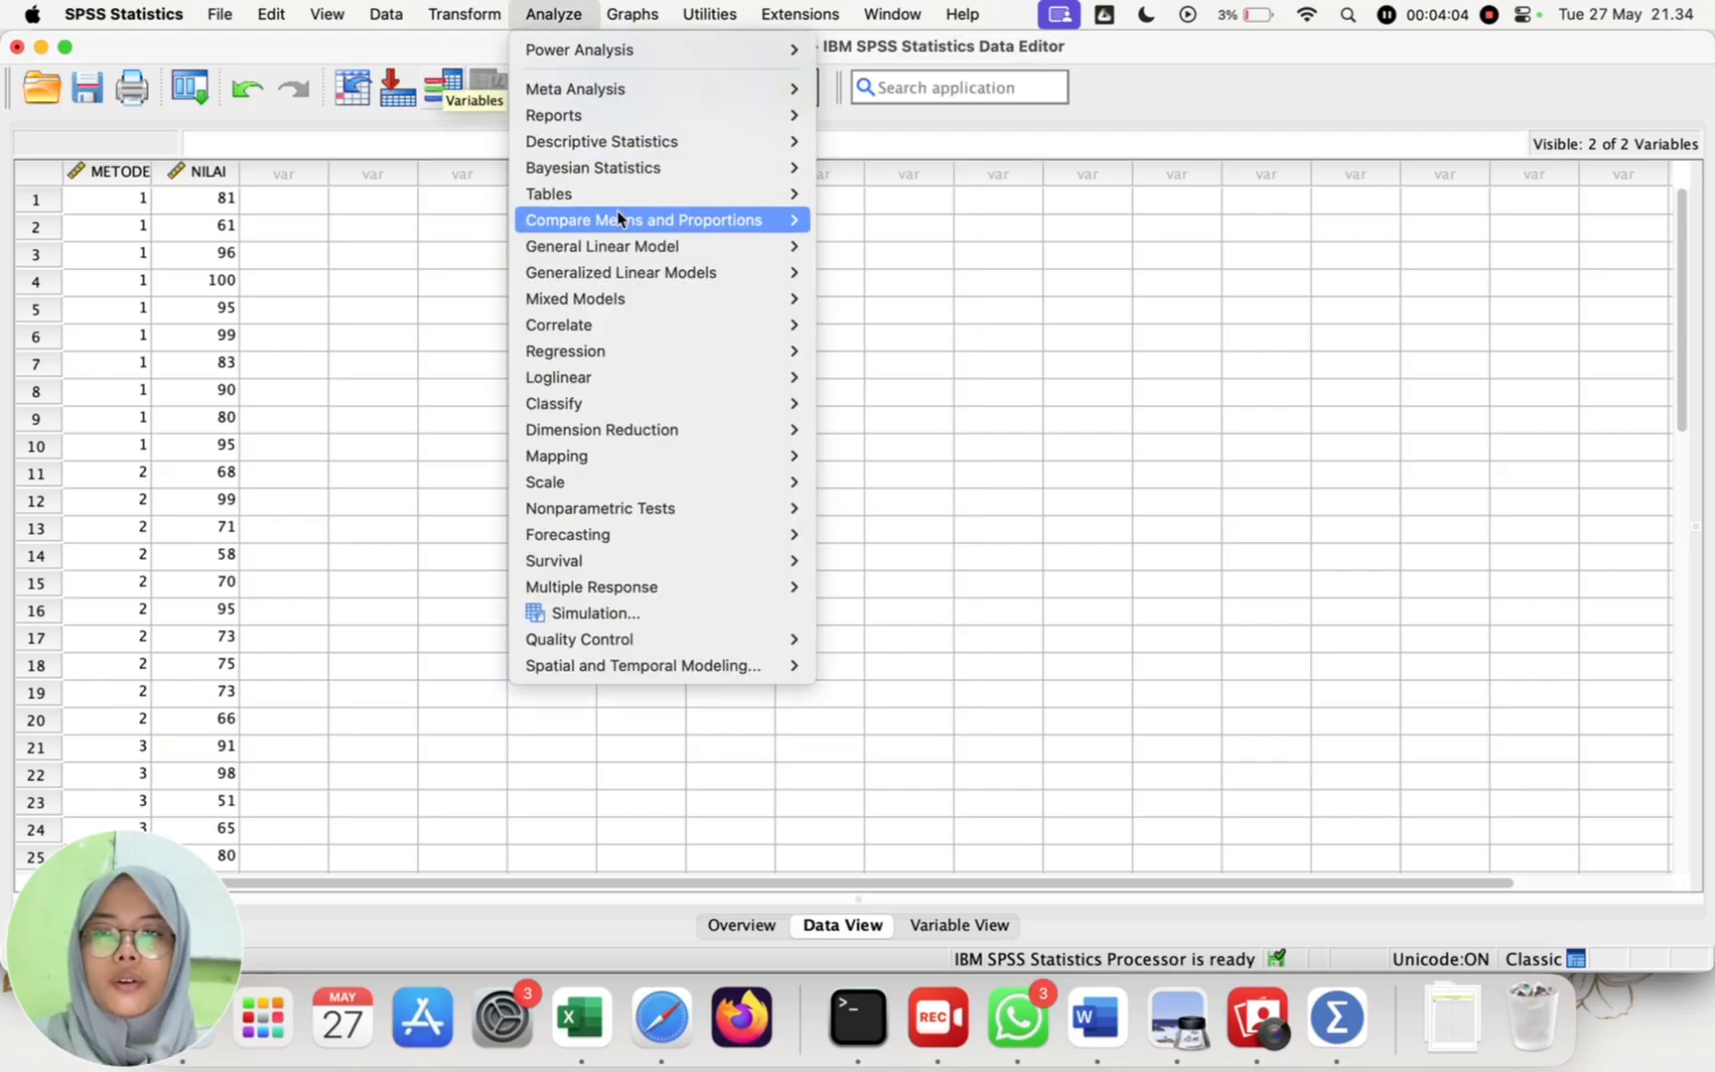
mouse_move(624, 219)
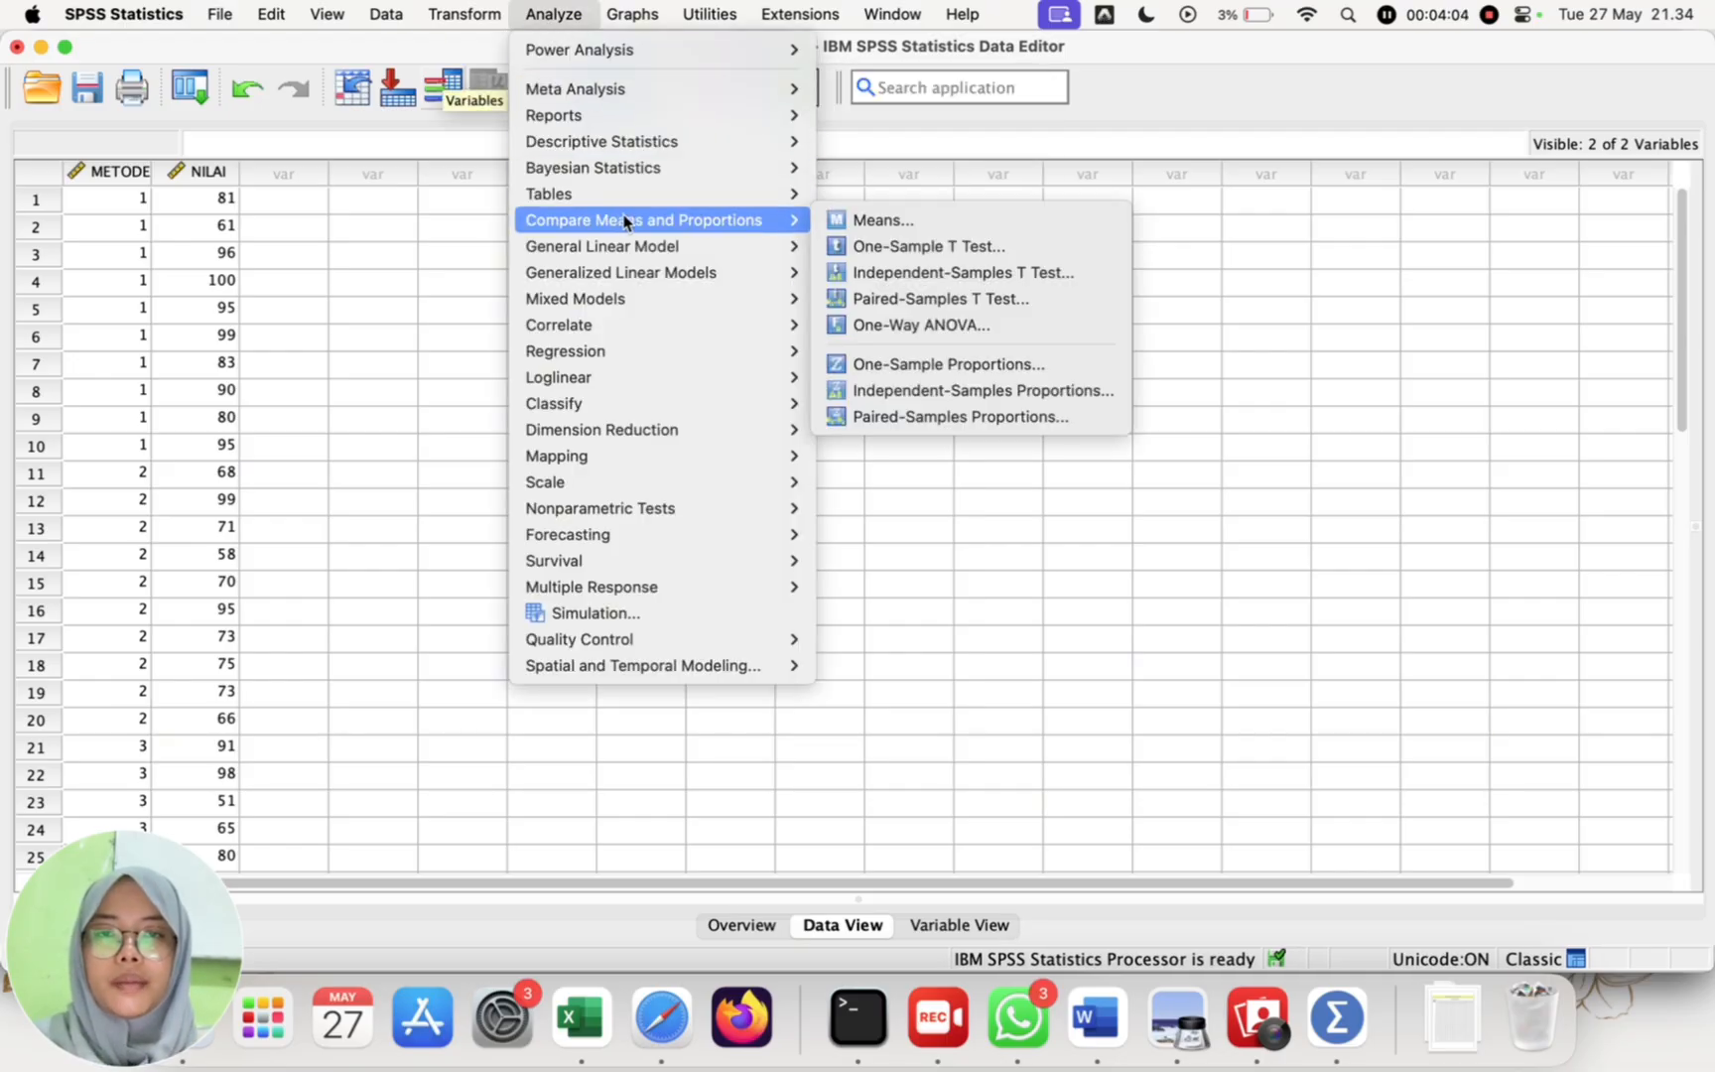
click(898, 326)
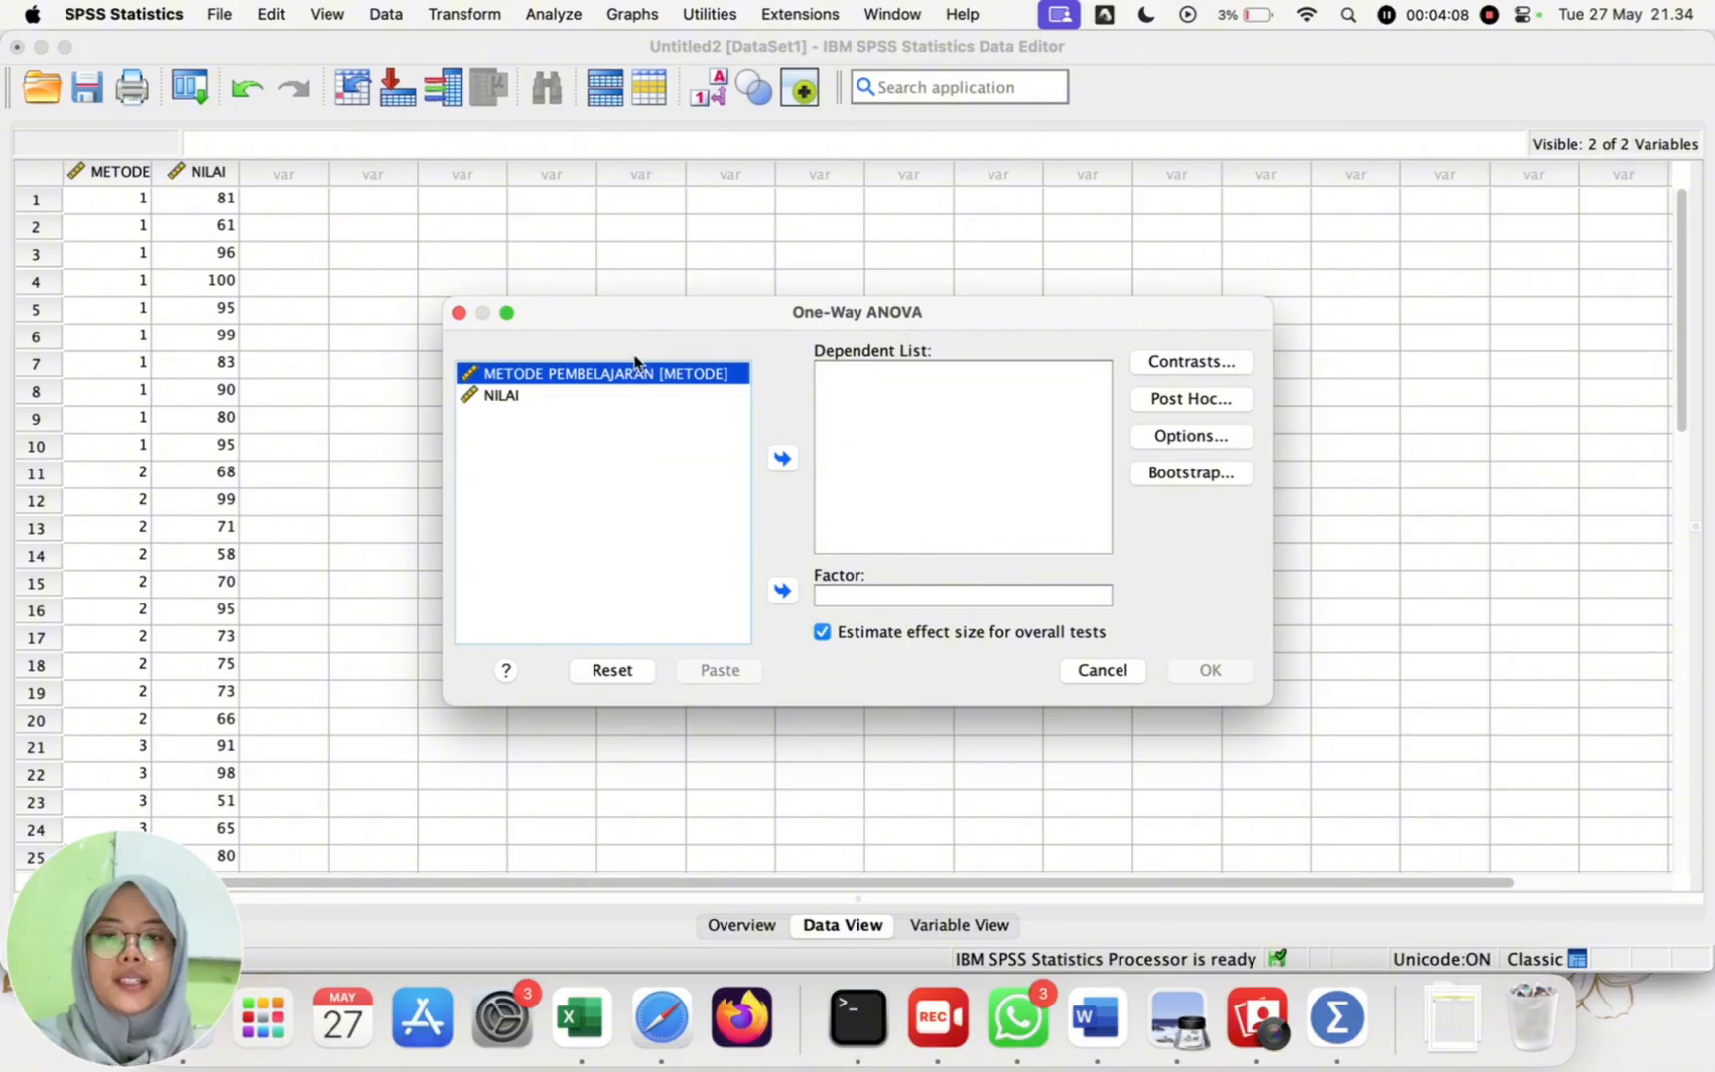
click(782, 594)
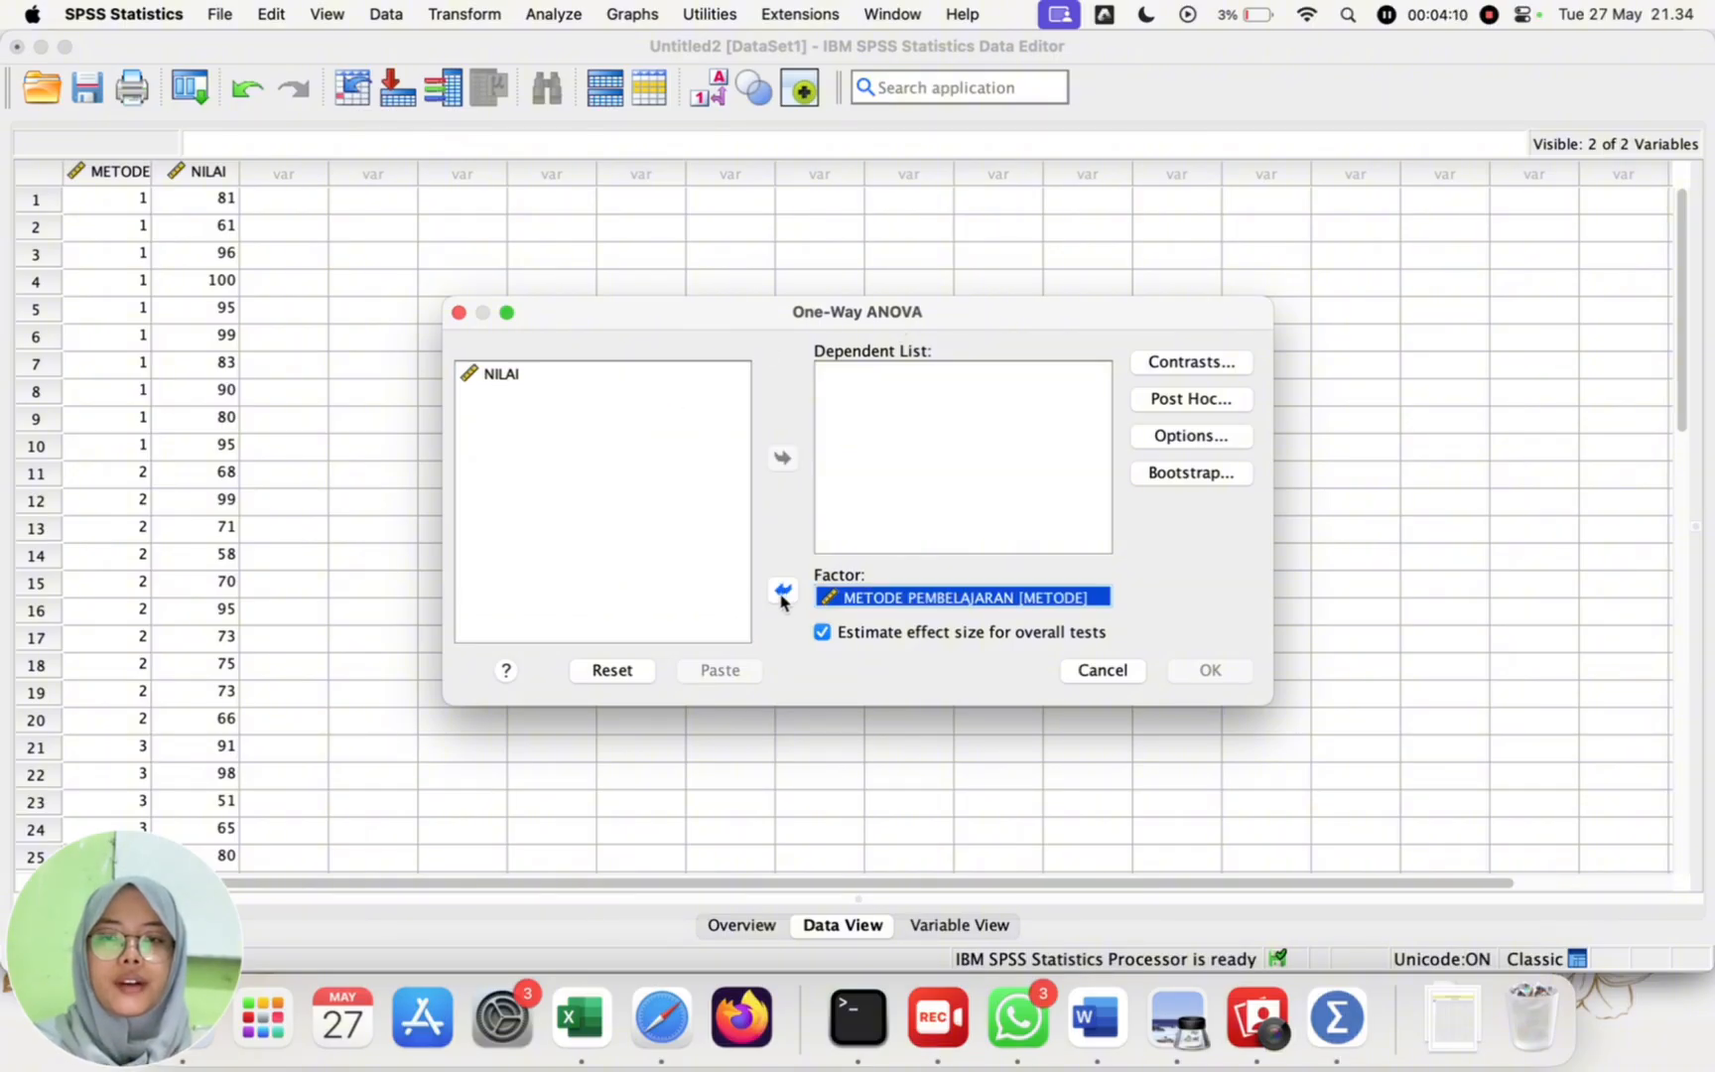
click(607, 369)
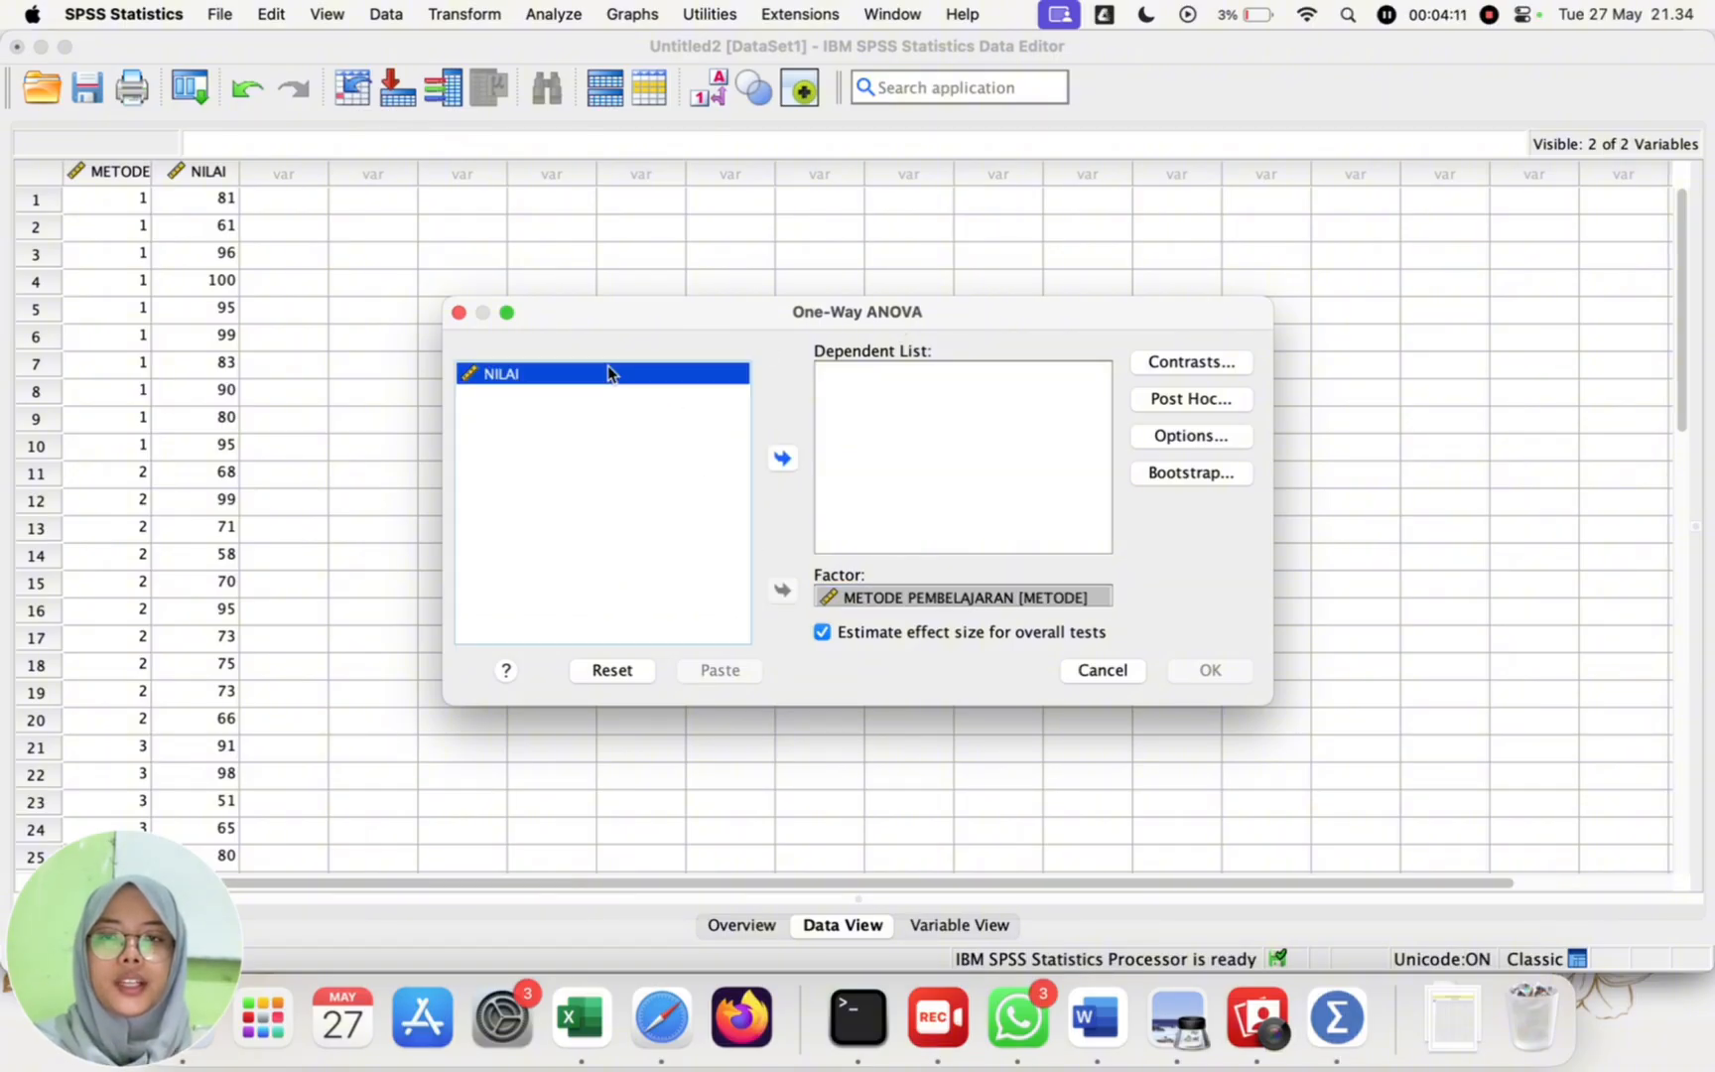
click(781, 458)
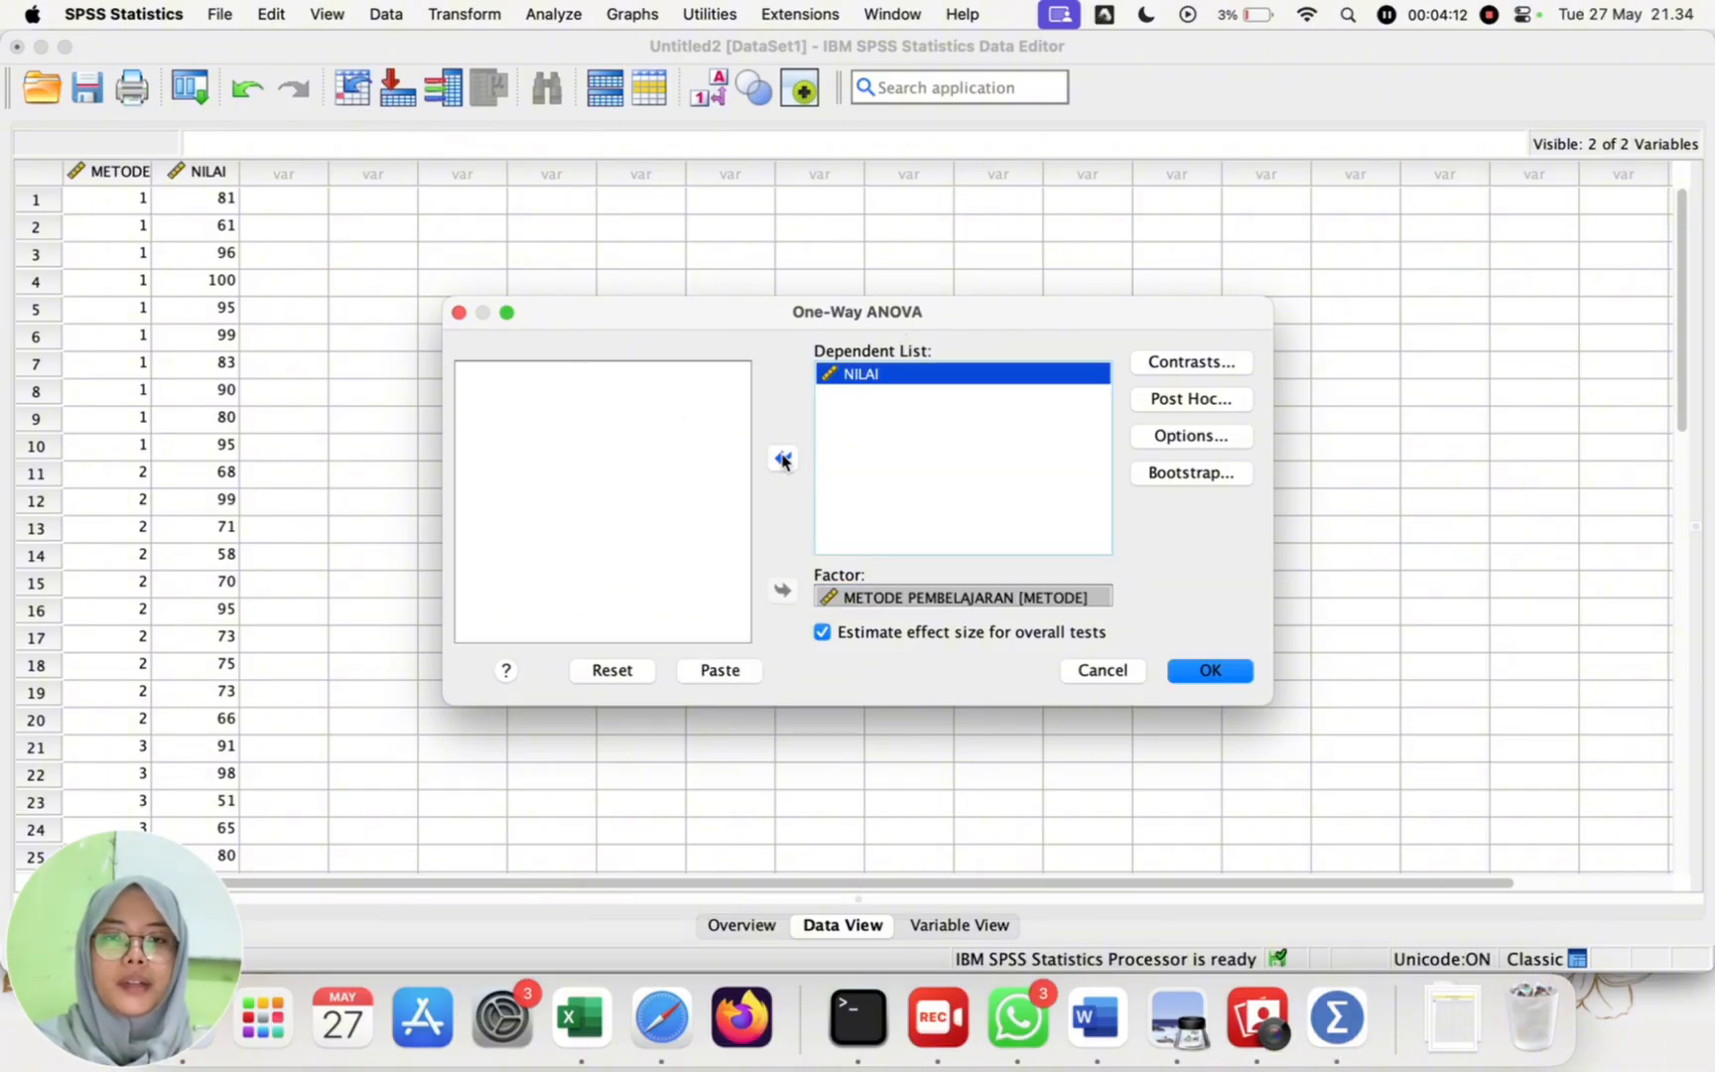
Step: Select Tukey as the post hoc multiple comparison test for the ANOVA
click(1194, 400)
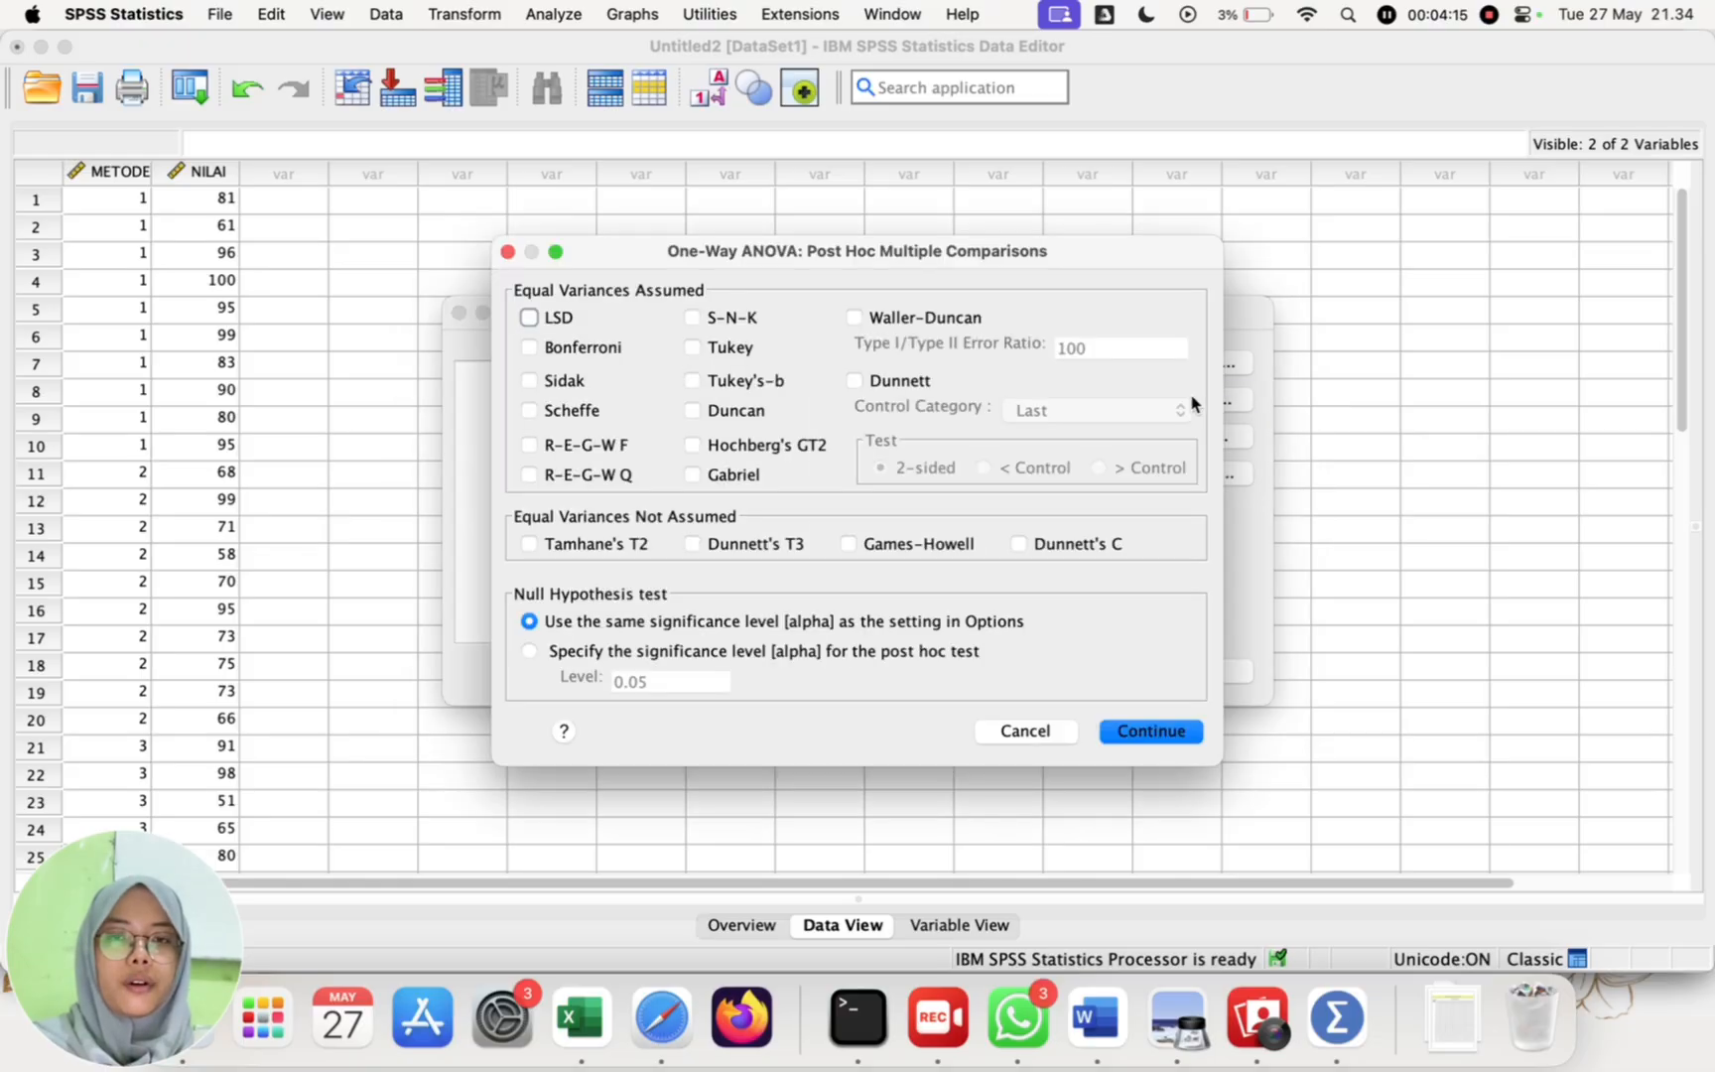
click(693, 348)
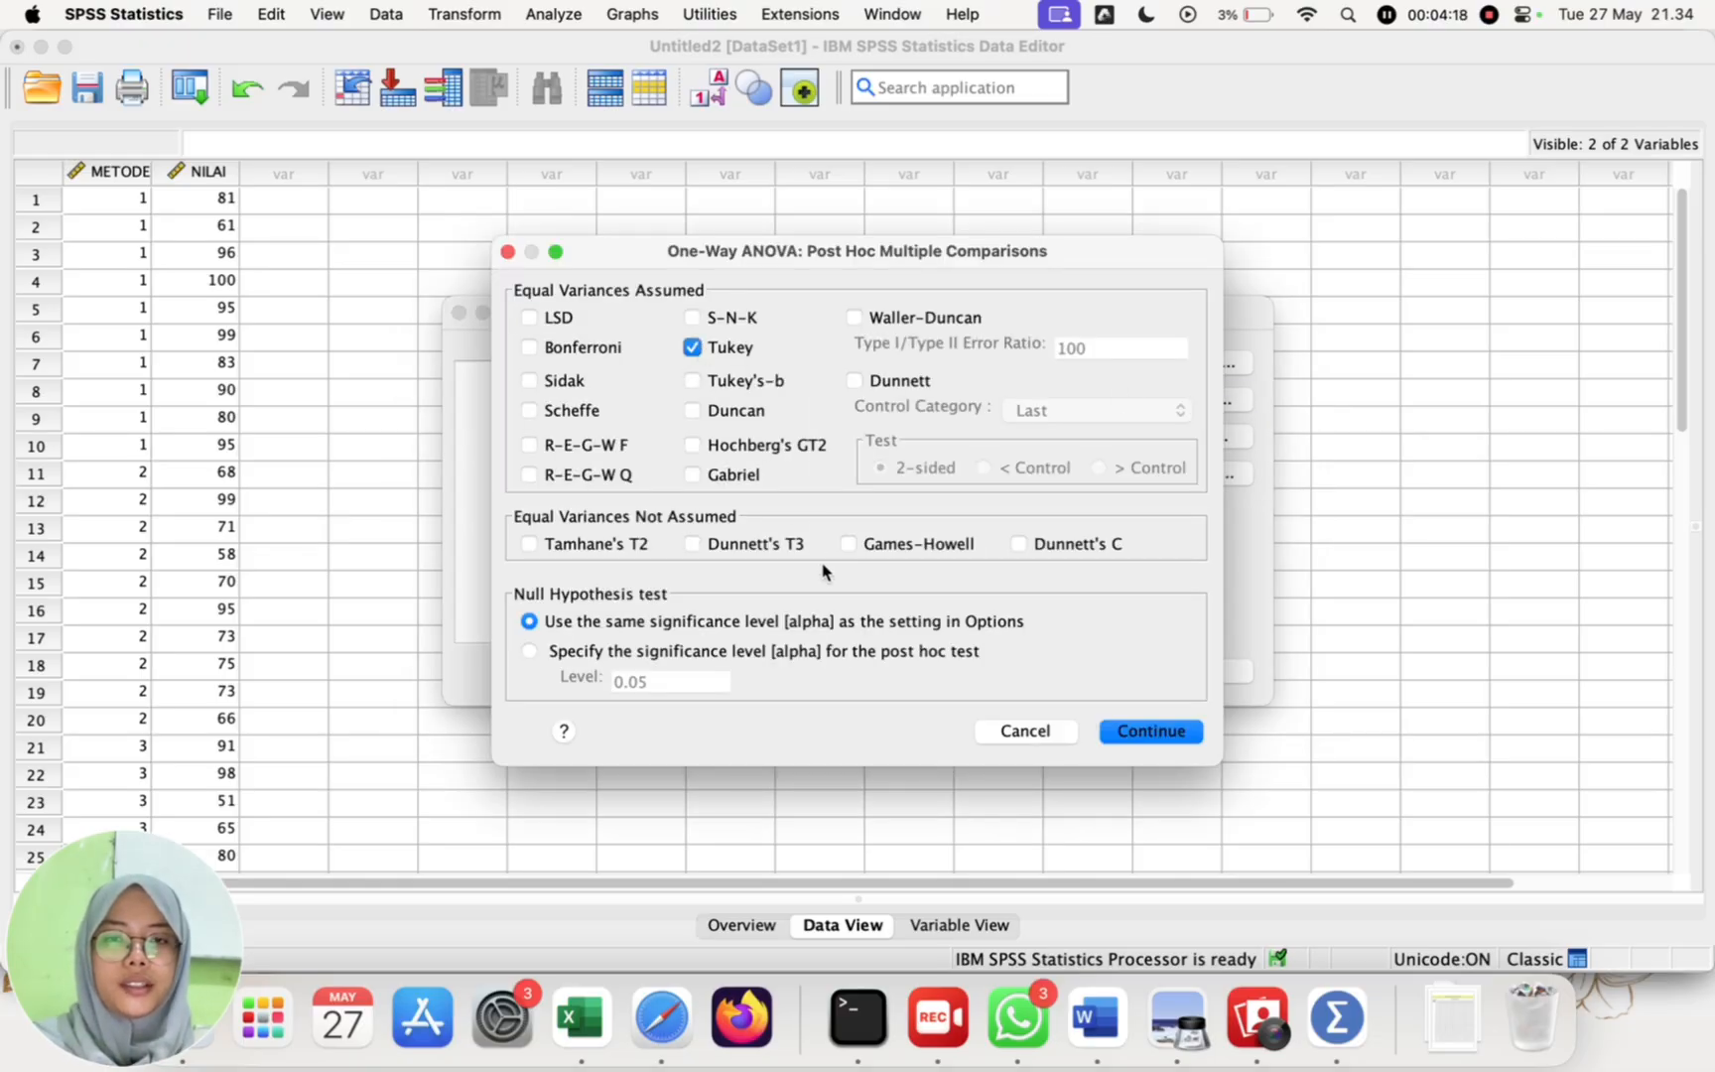
click(1138, 734)
Step: Enable the Descriptive, Homogeneity of variance test and Means plot options for the ANOVA
click(1223, 436)
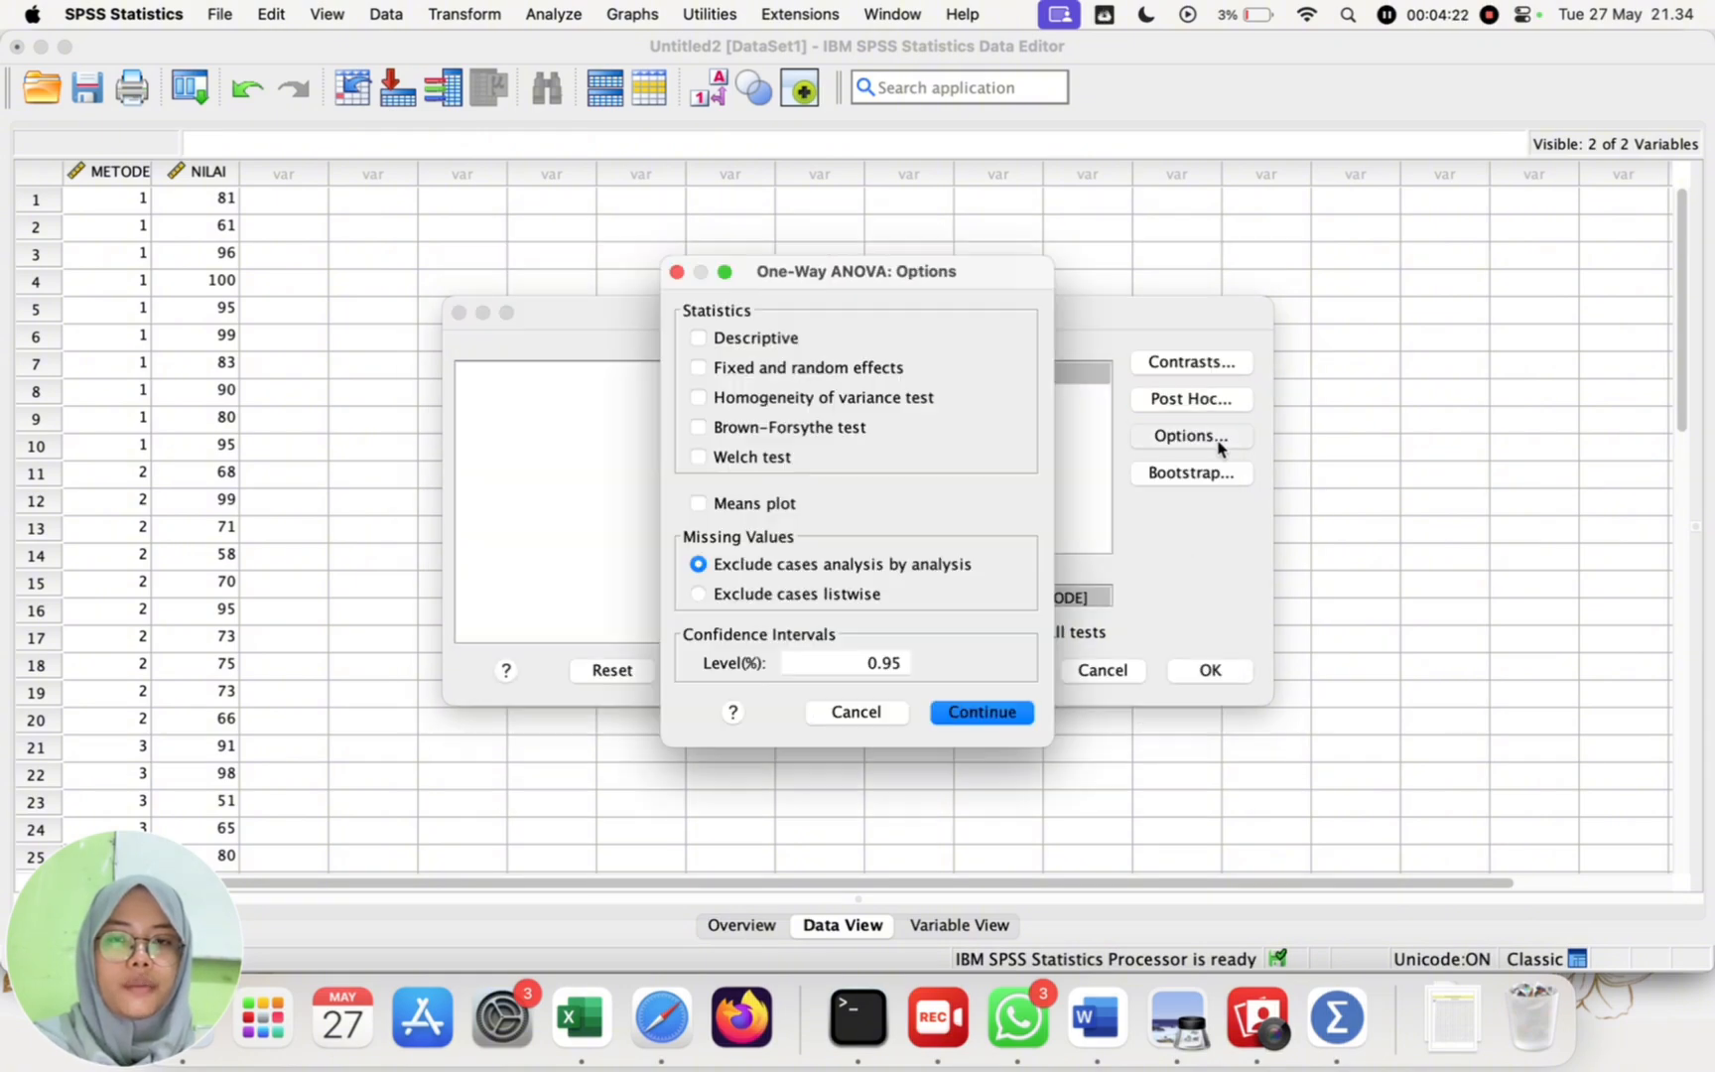
click(792, 398)
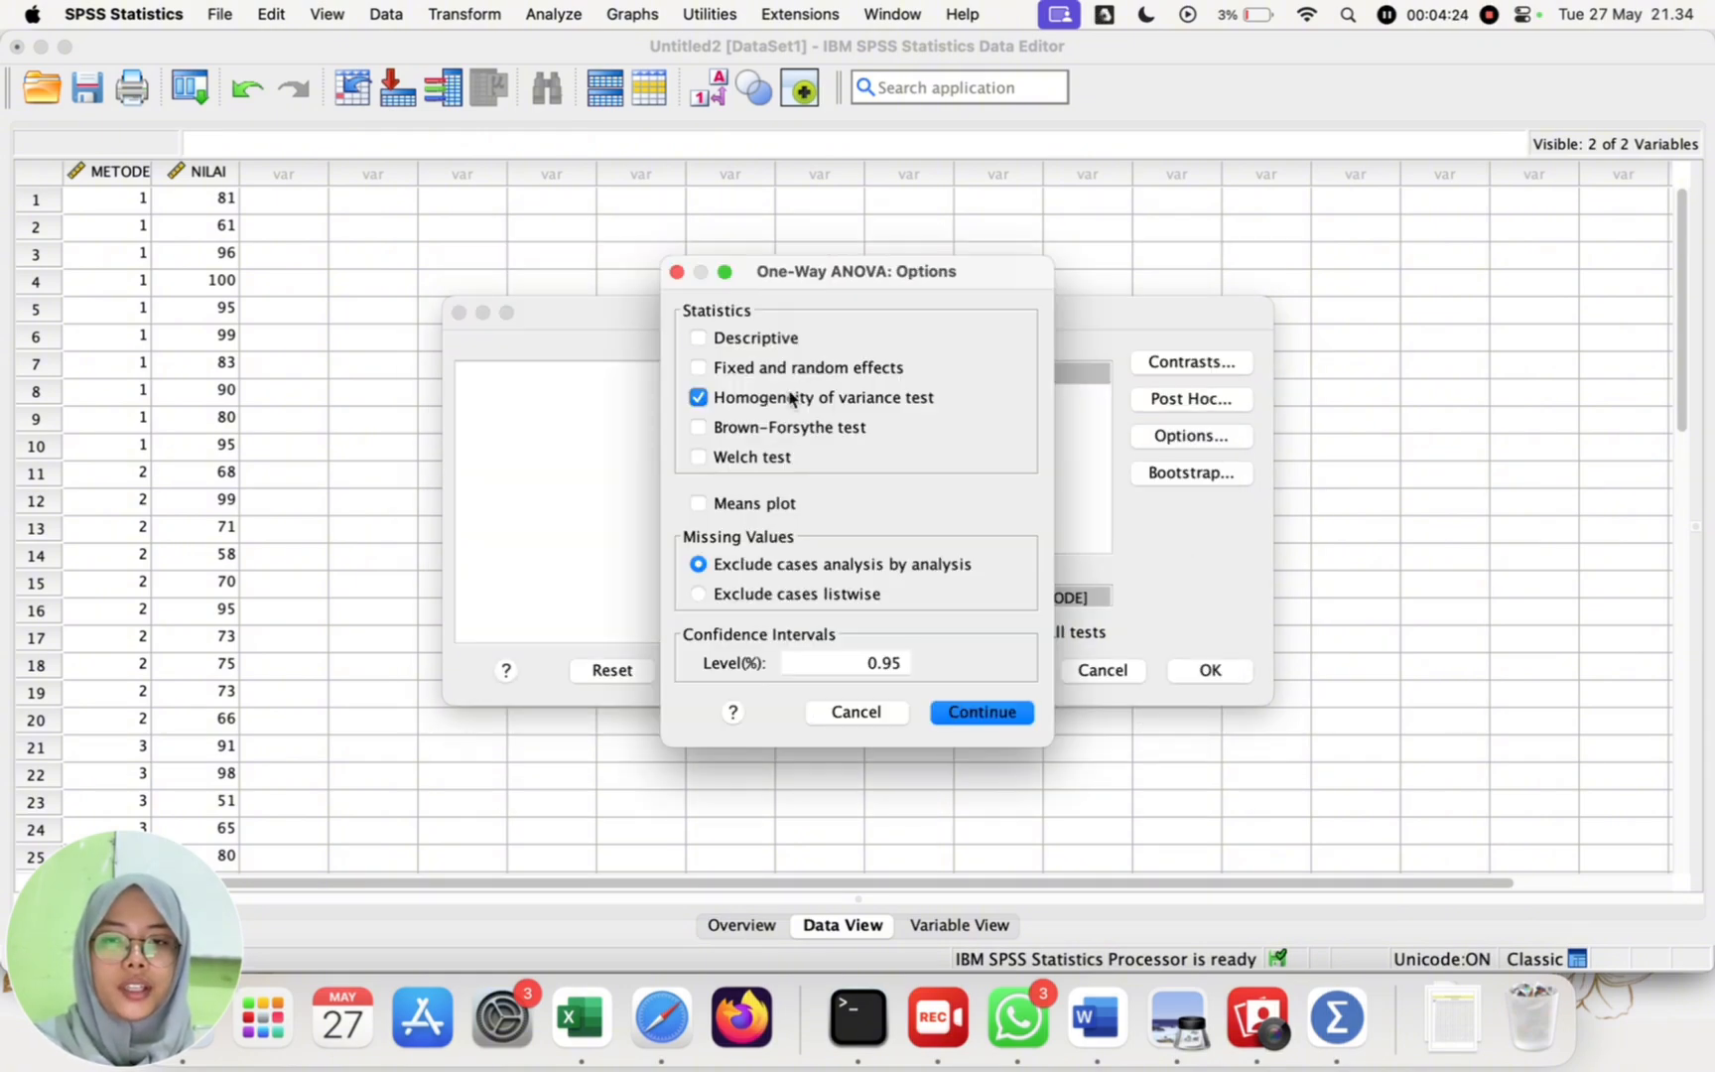
click(748, 506)
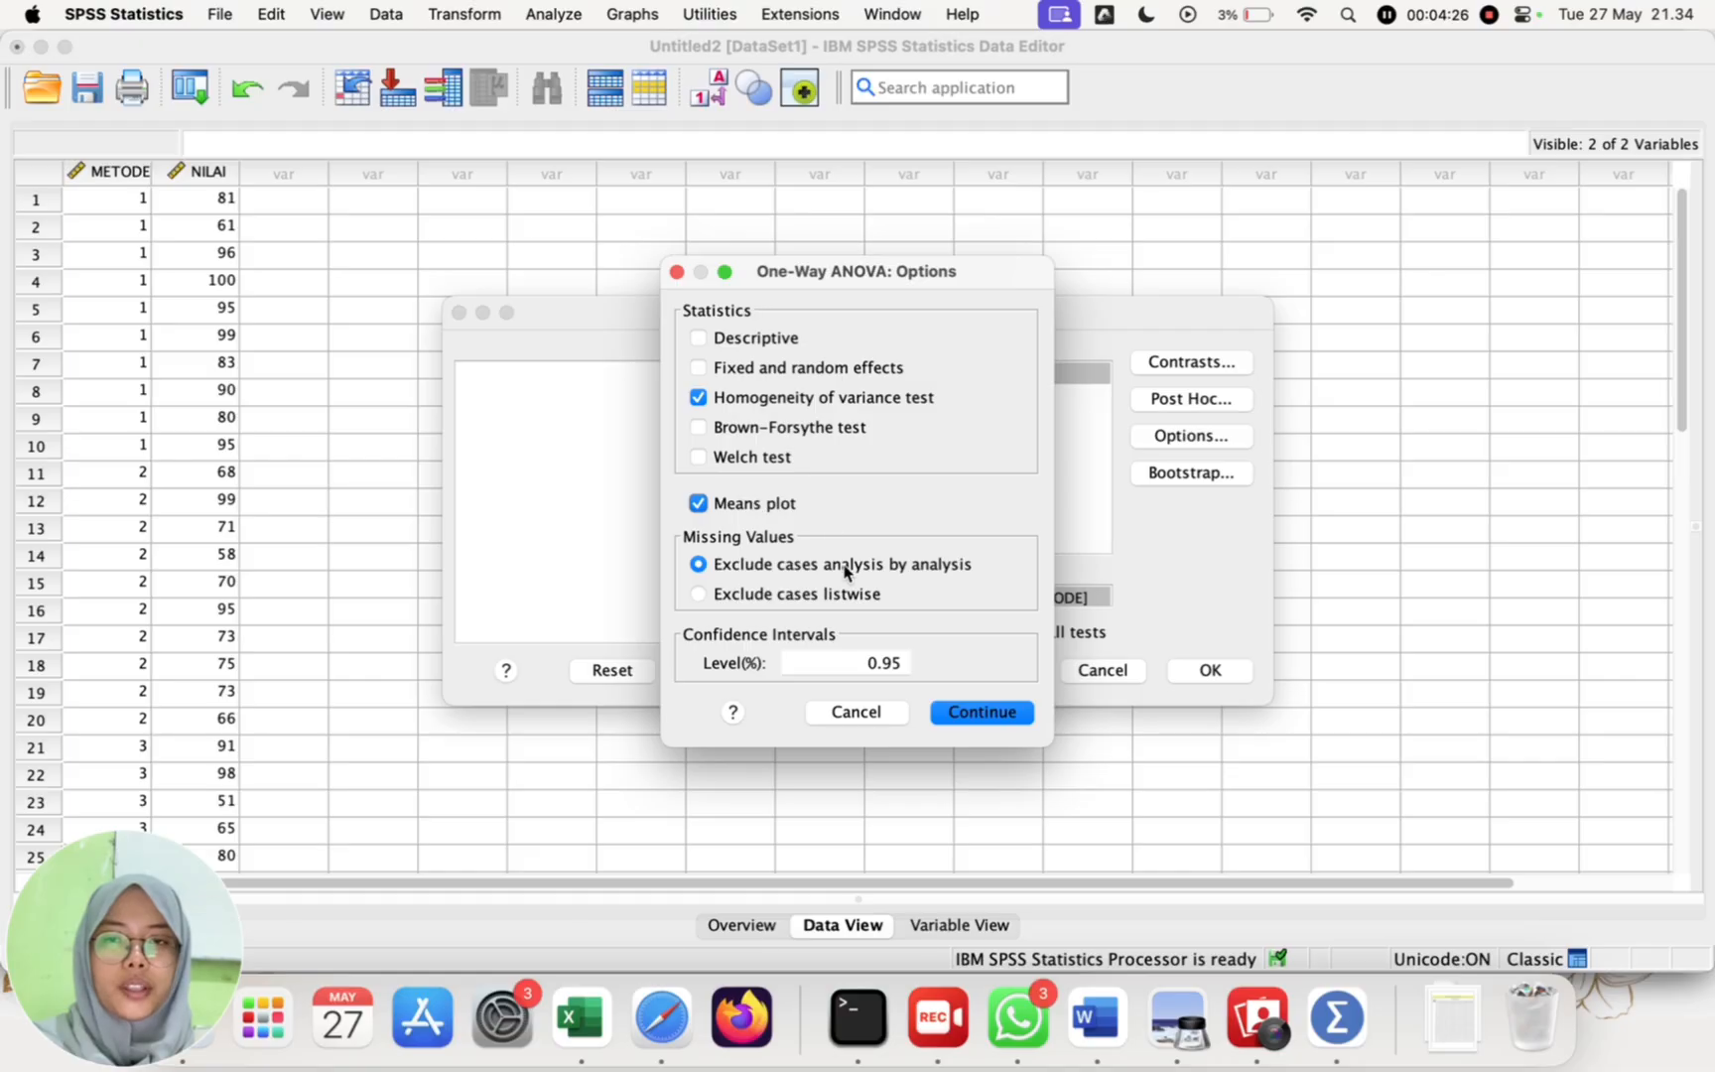
click(792, 338)
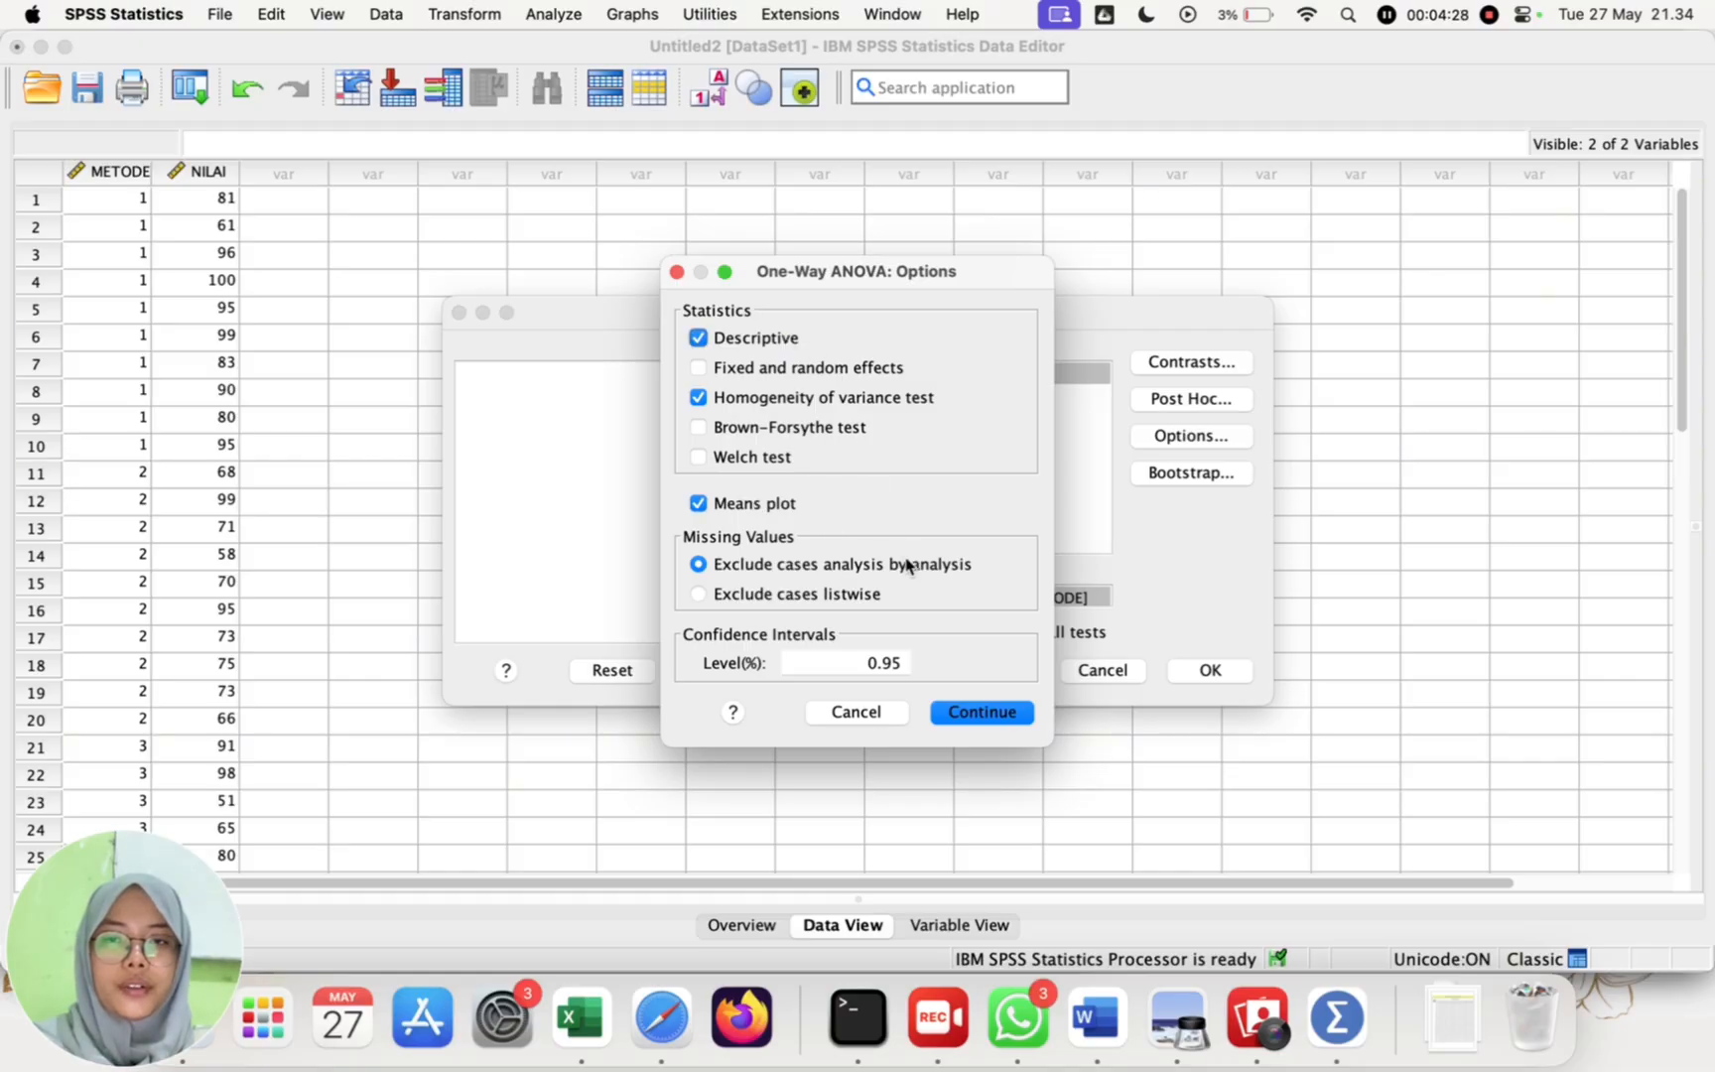
click(982, 711)
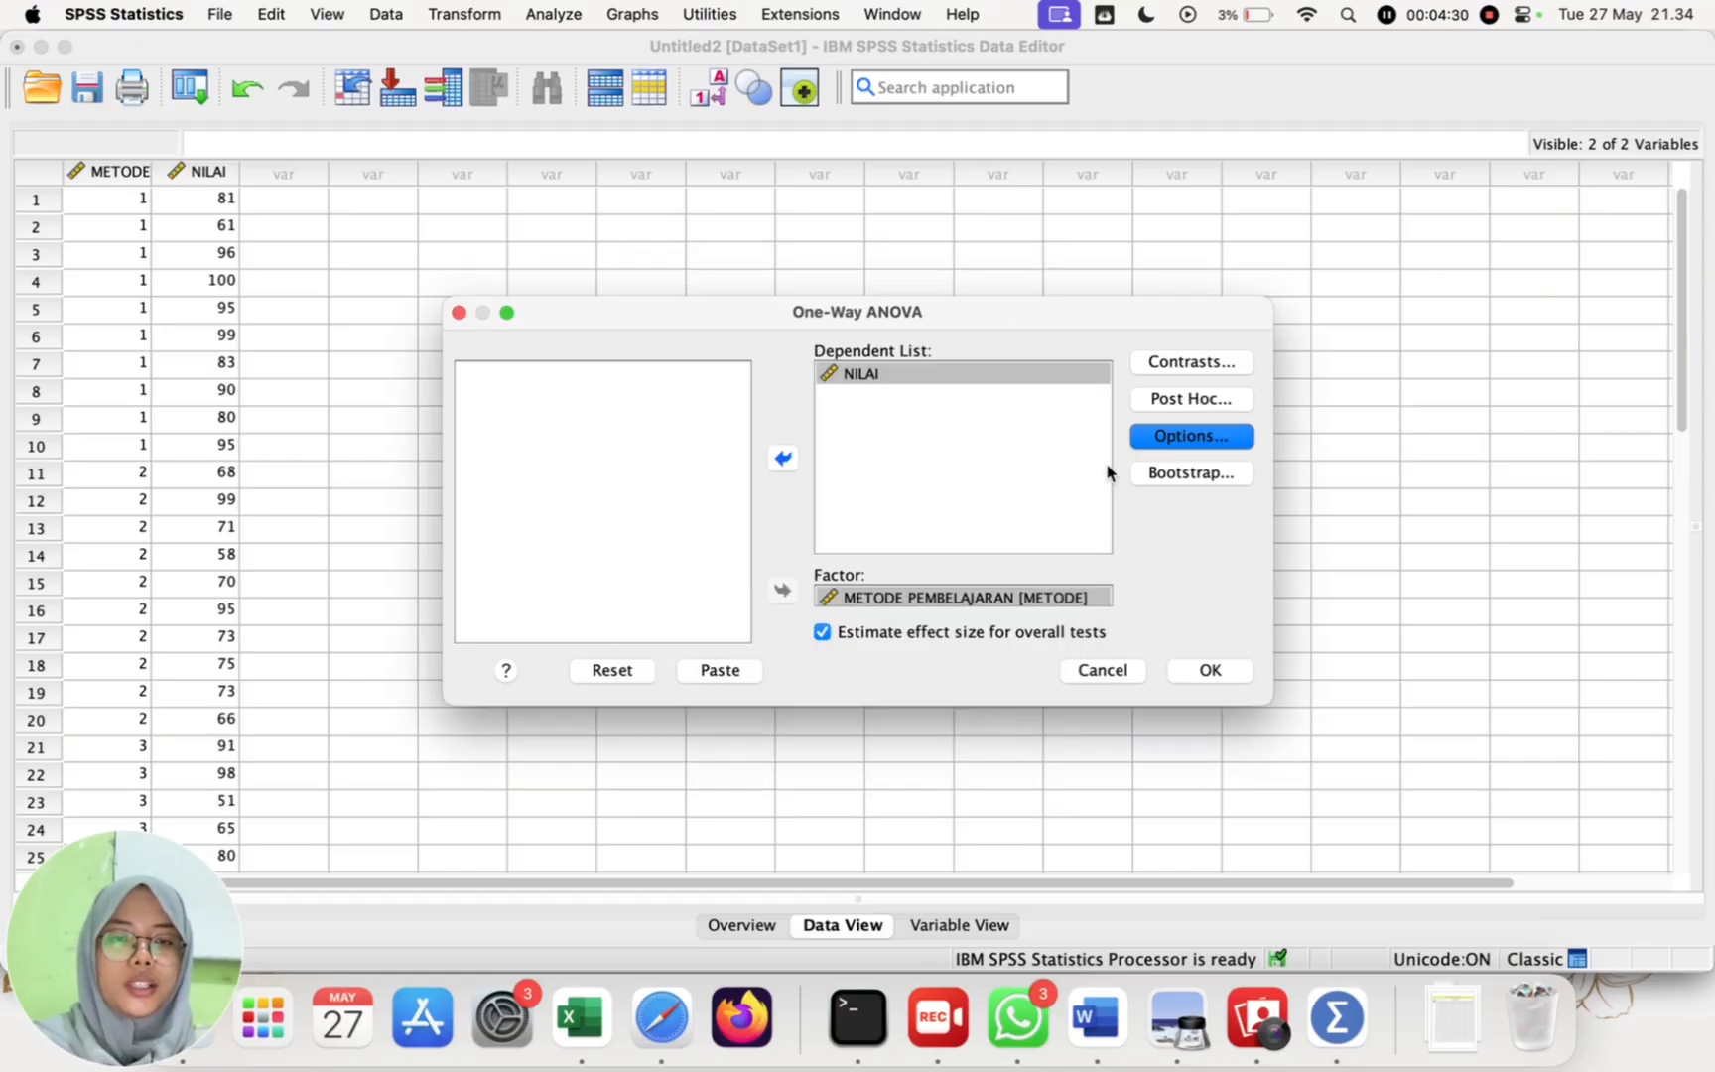
Step: Run the One-Way ANOVA and examine the homogeneity of variances and ANOVA tables in the output
click(1196, 676)
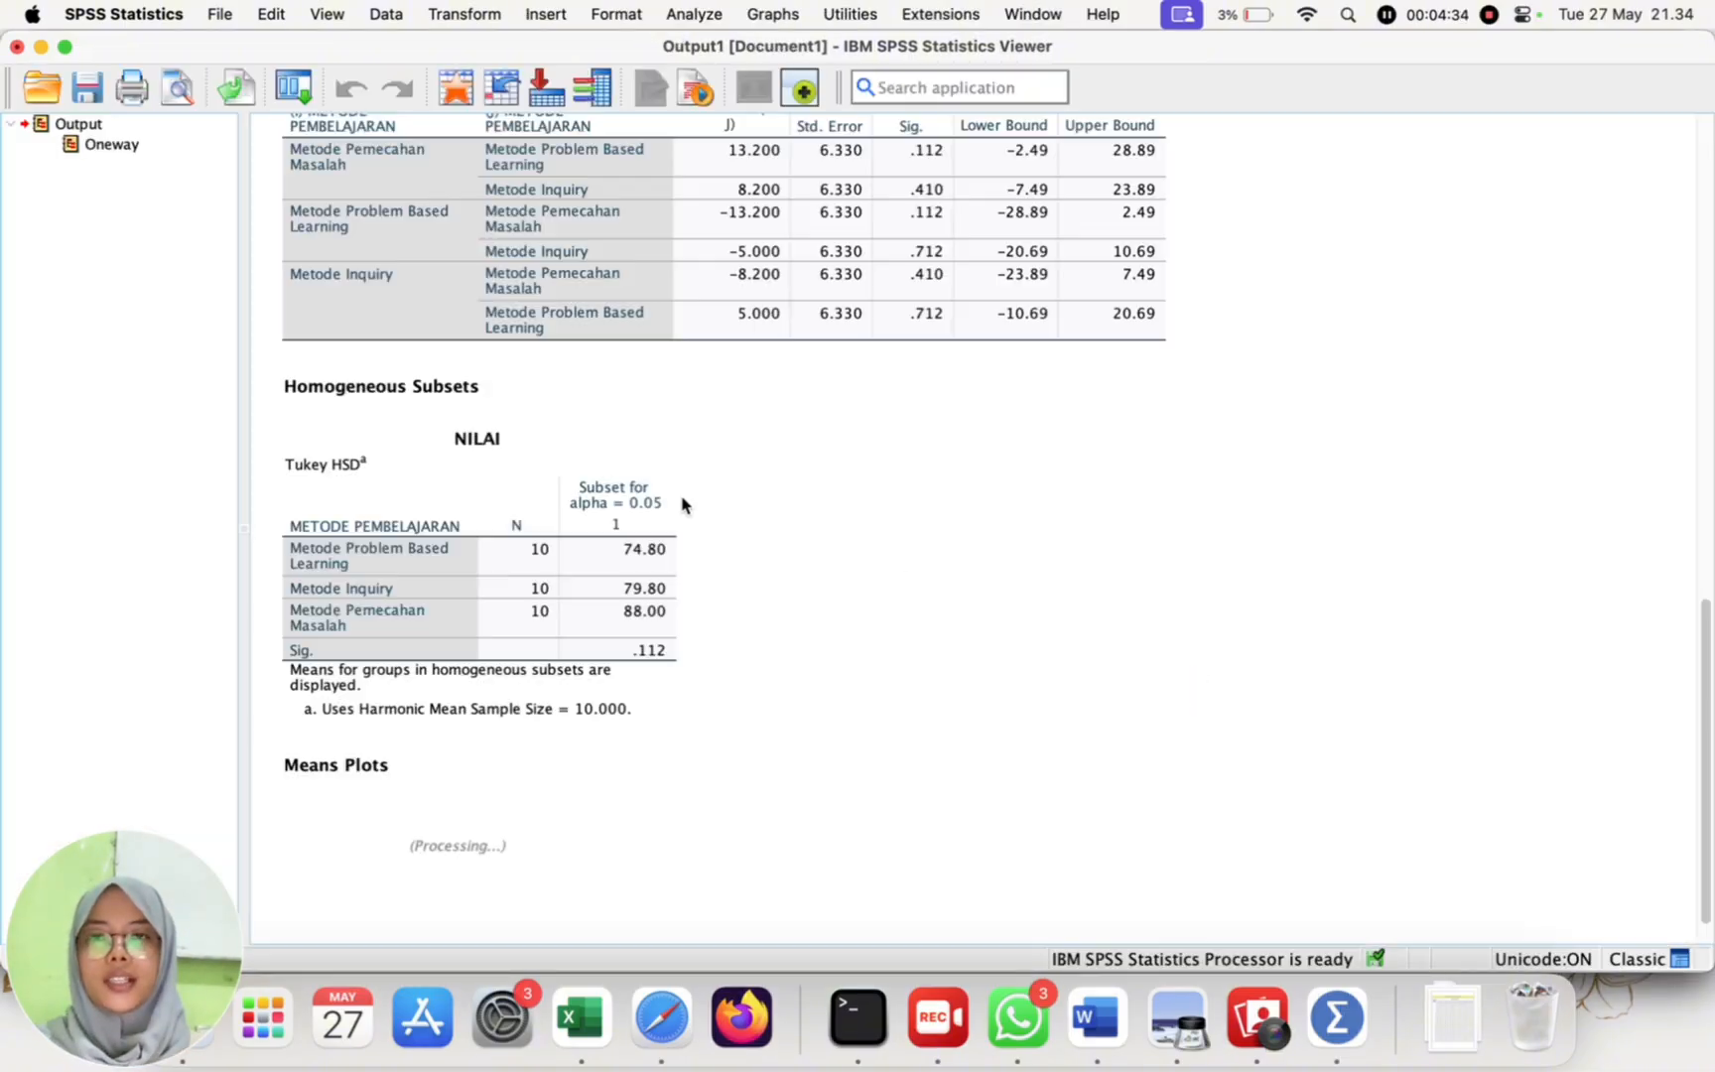
scroll(765, 648, down, 5)
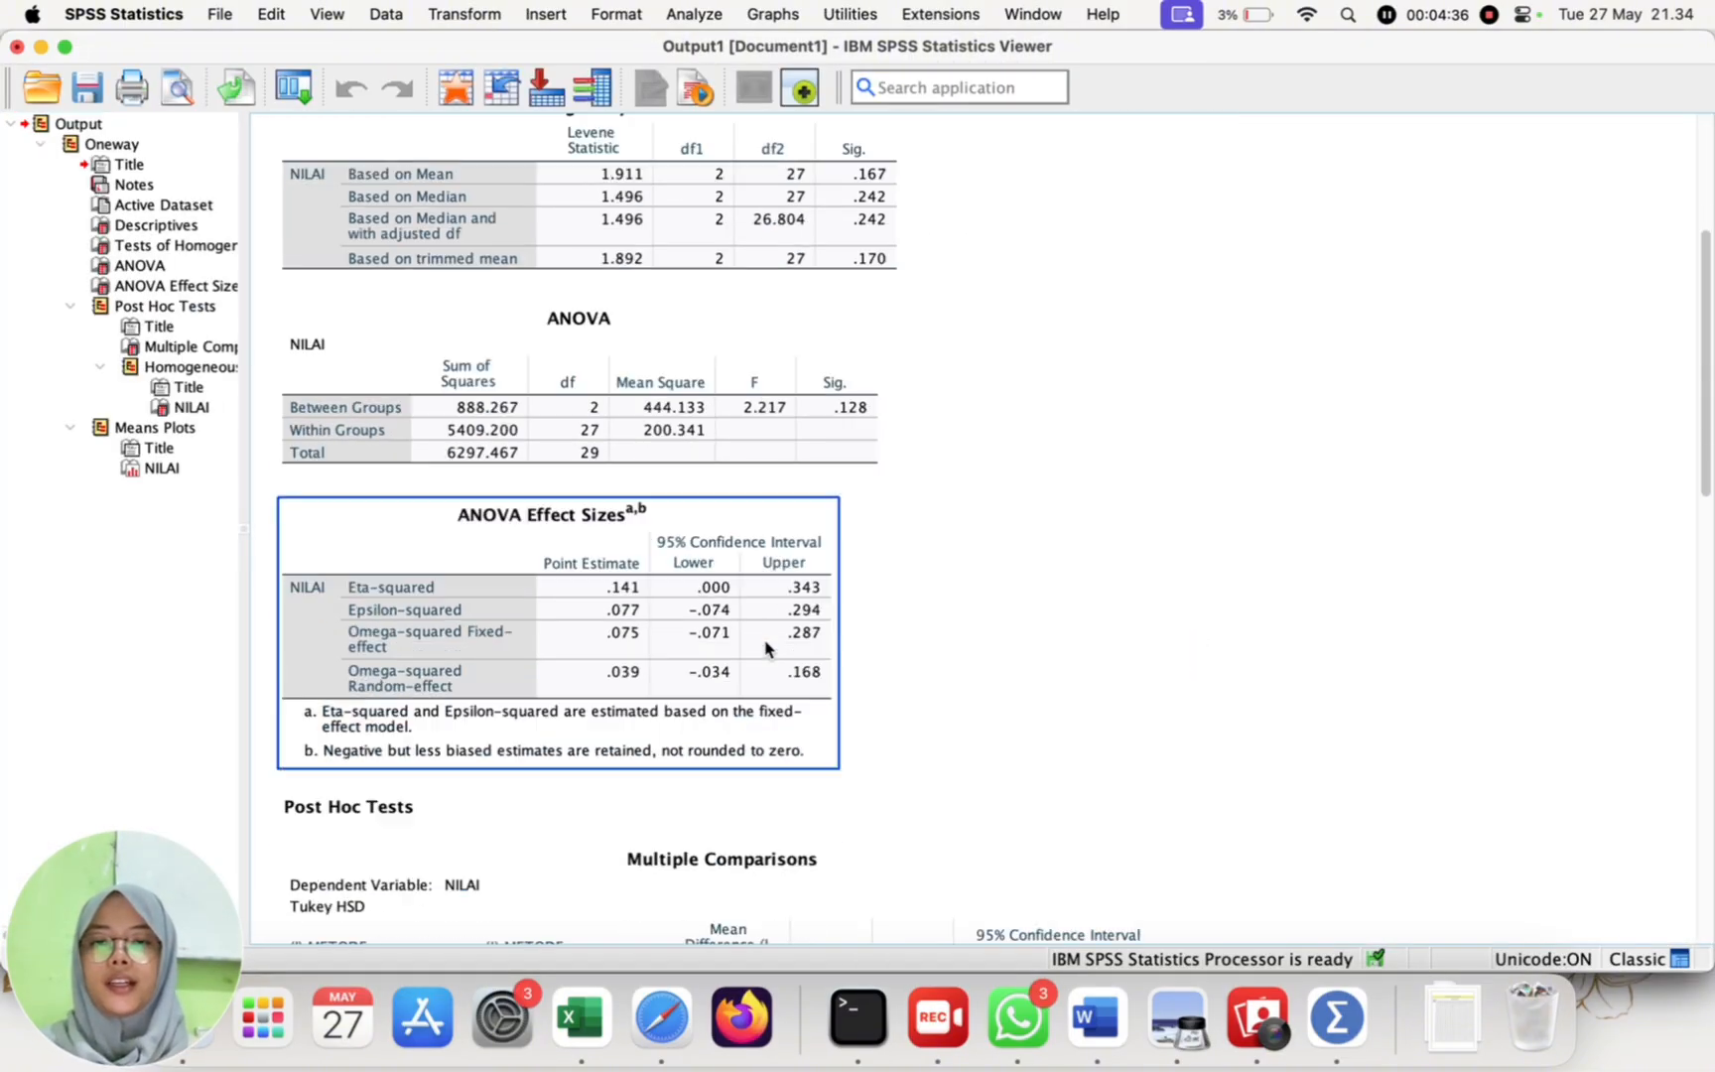
scroll(765, 648, up, 2)
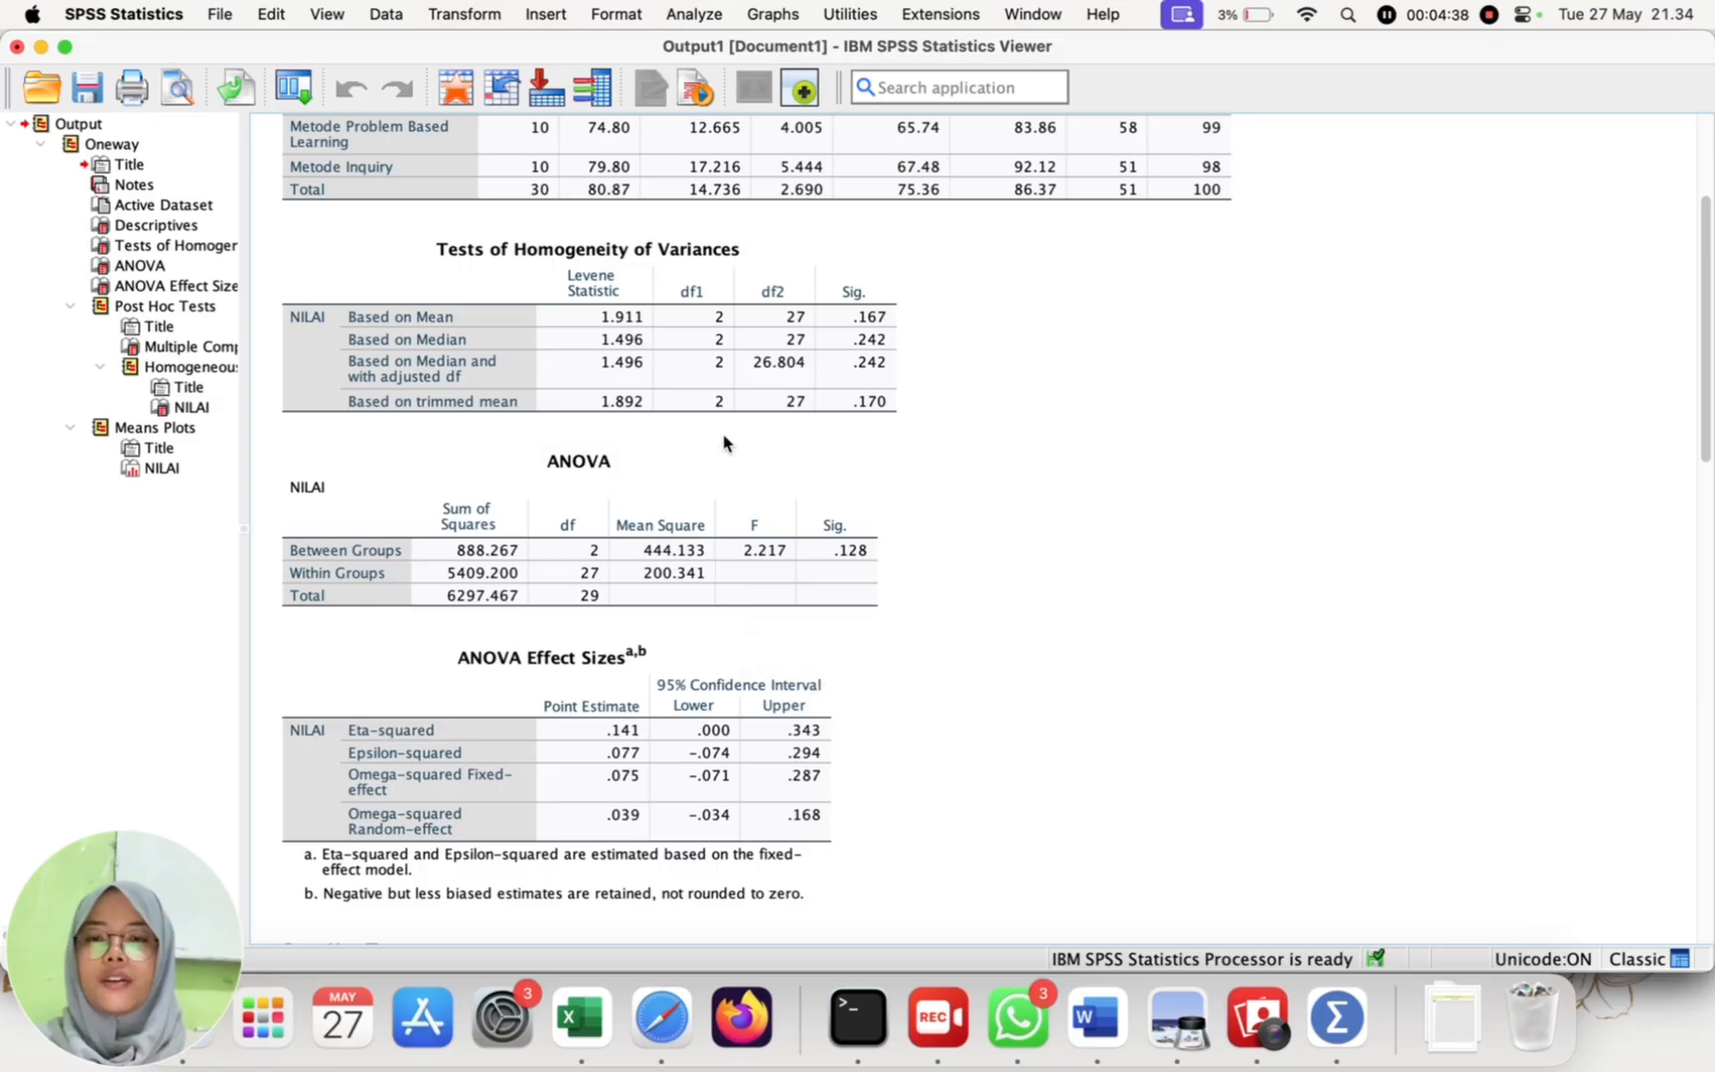
click(606, 544)
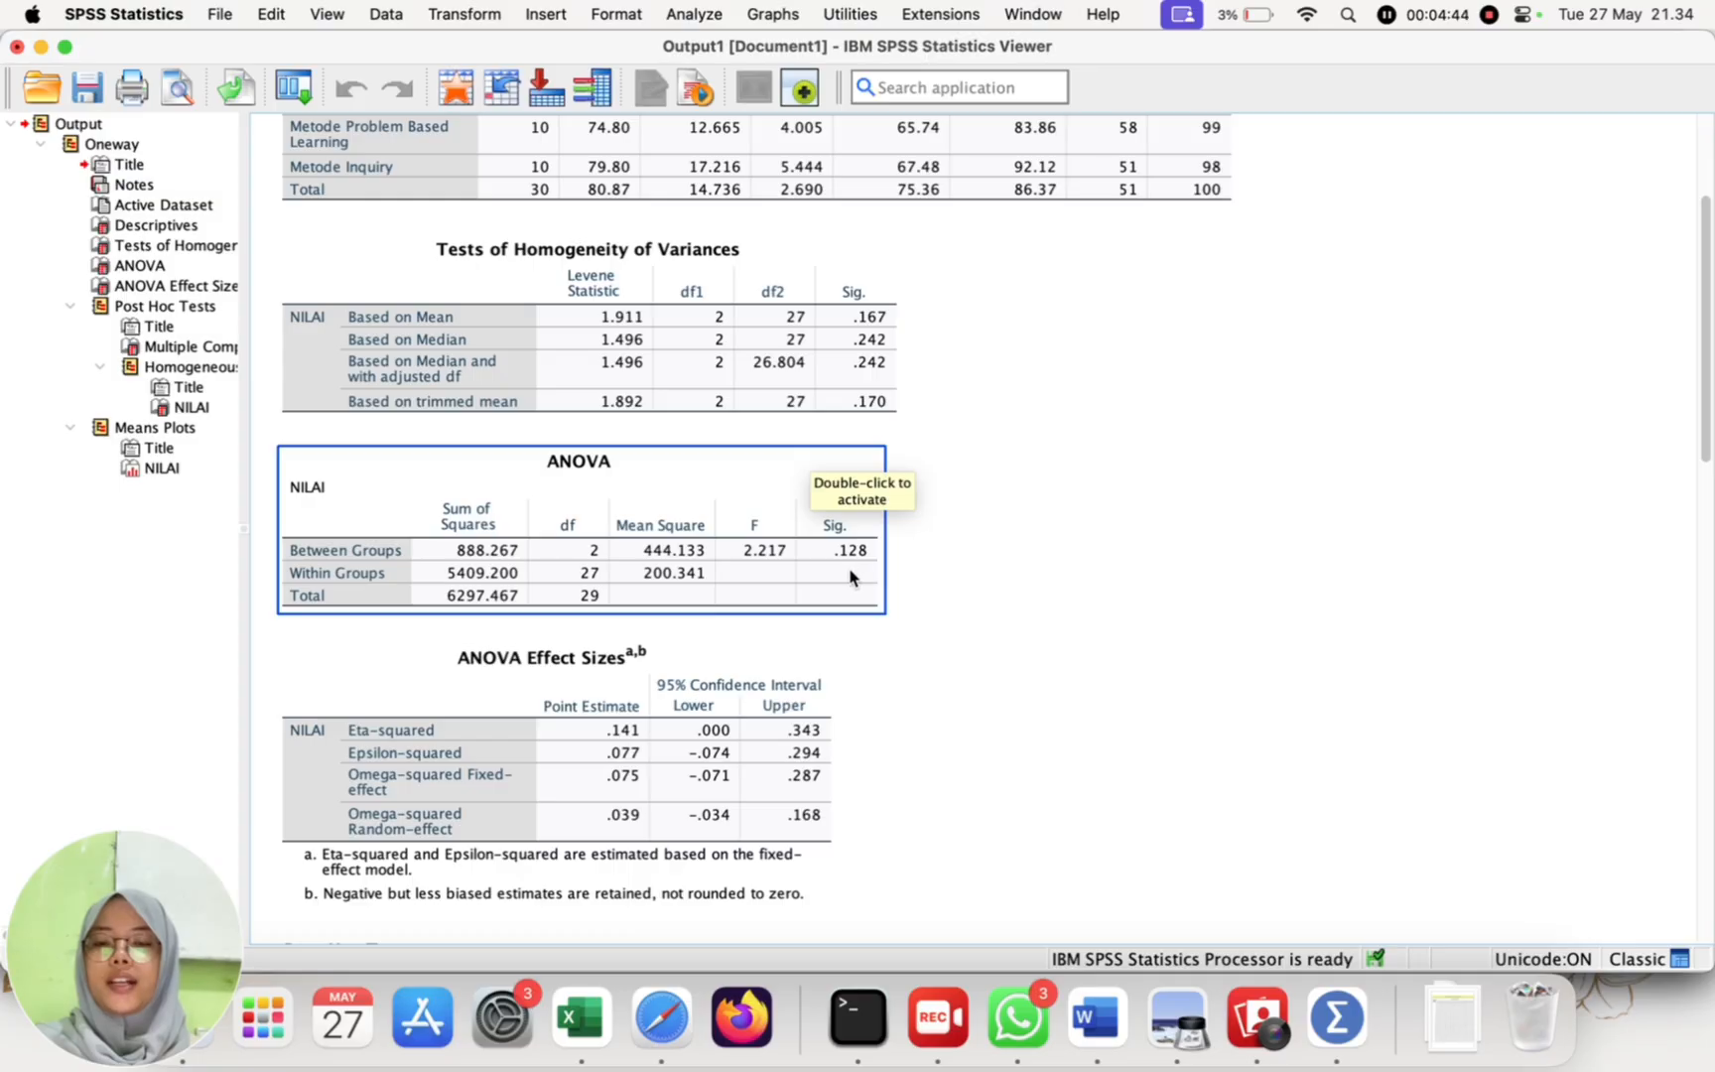
click(903, 693)
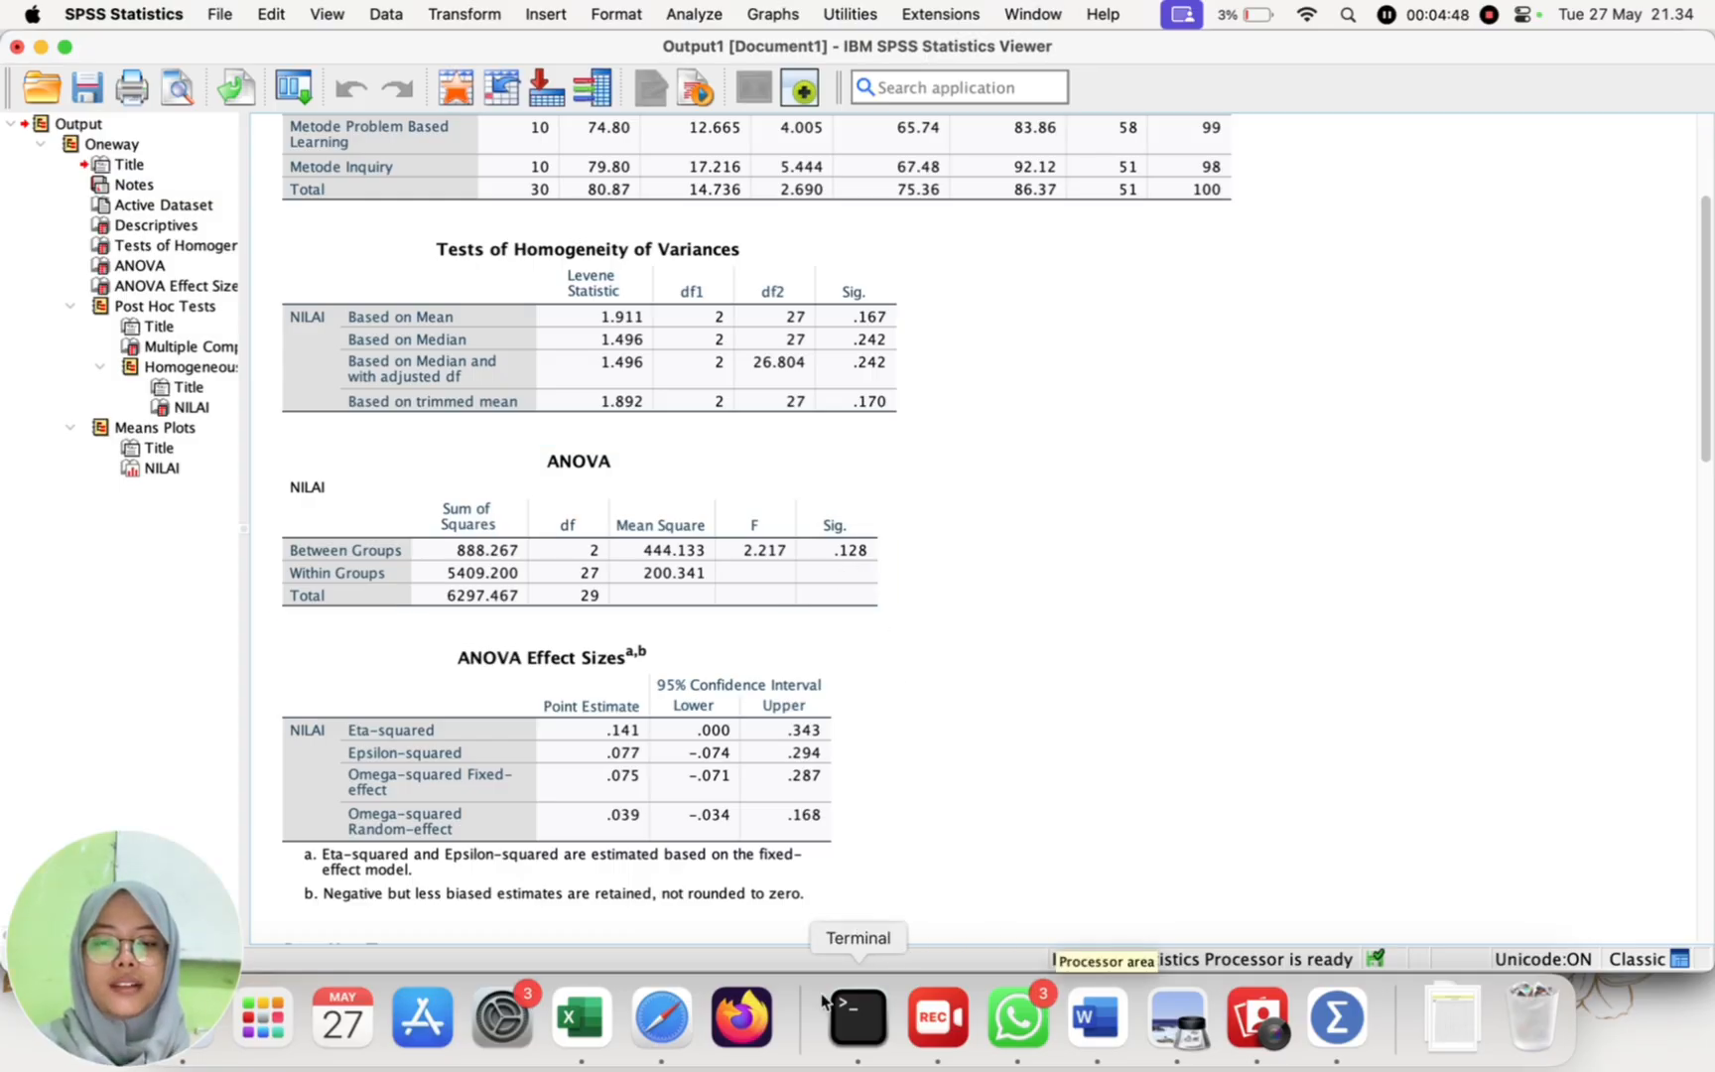
Step: Switch to the Excel workbook and enter the heading "uji one way anova SPSS" in cell I2
click(598, 1022)
click(961, 526)
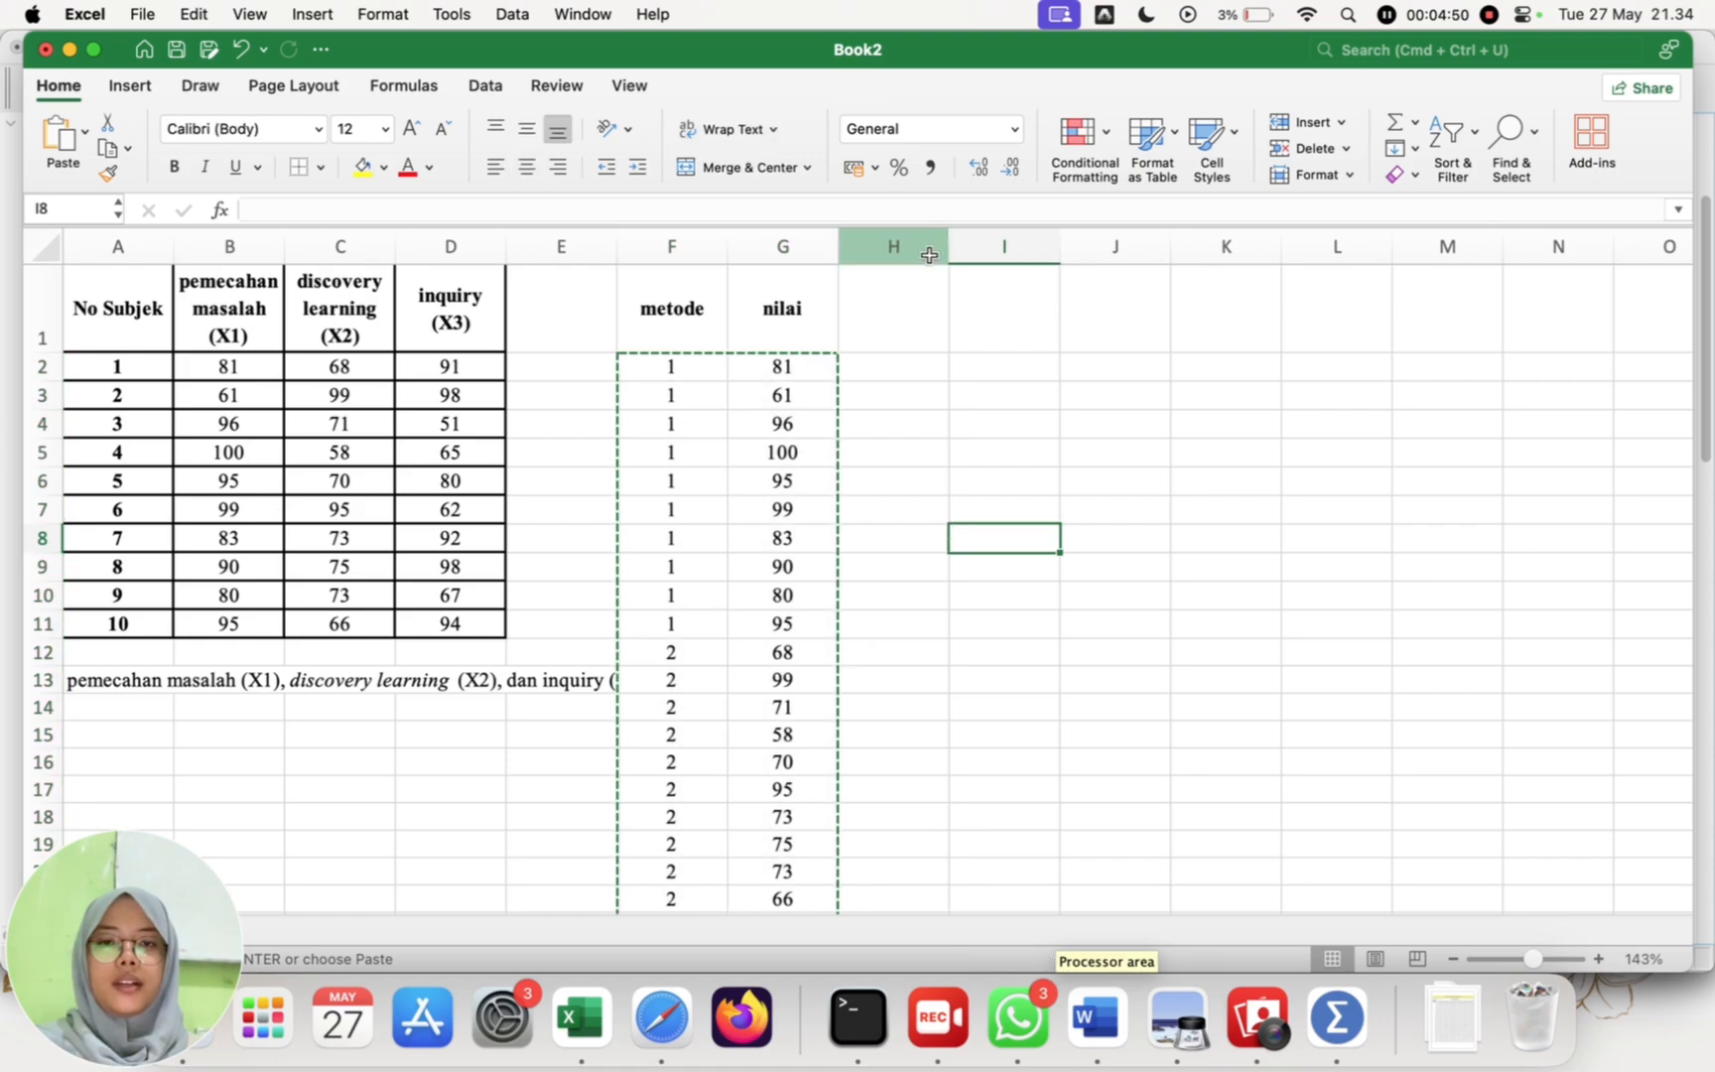
click(997, 371)
text(uji )
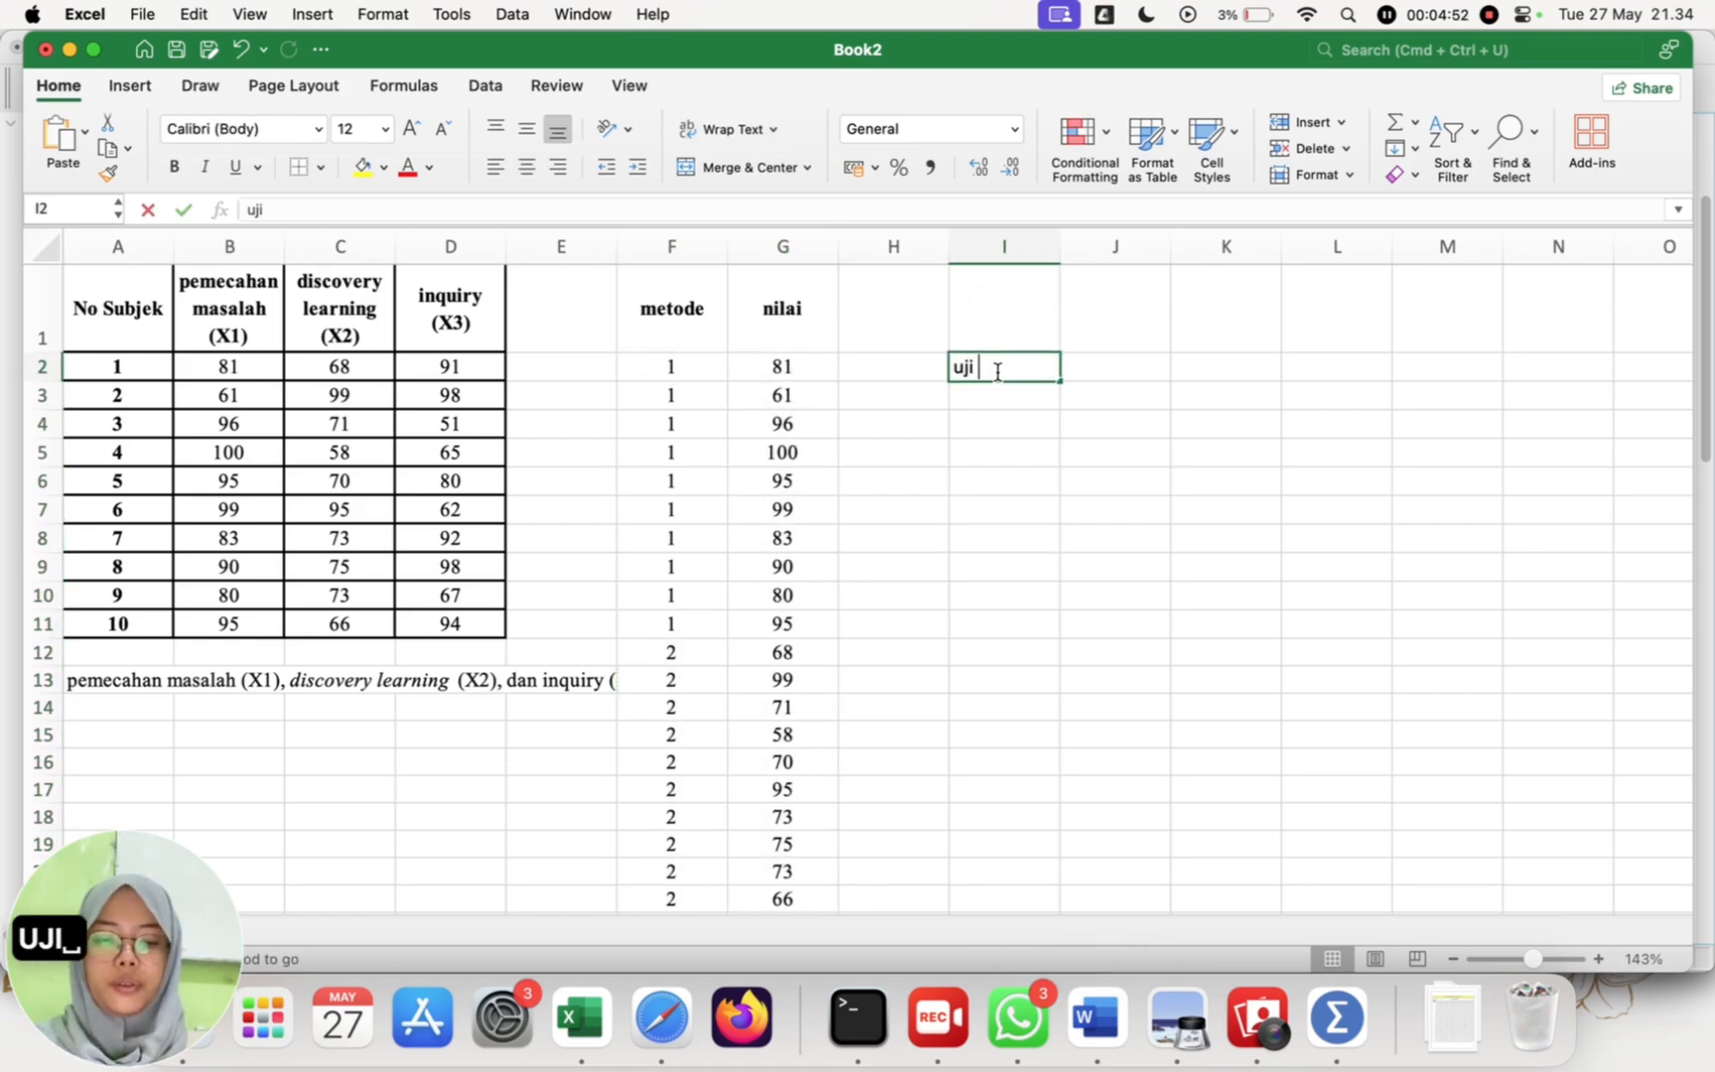
text(one way)
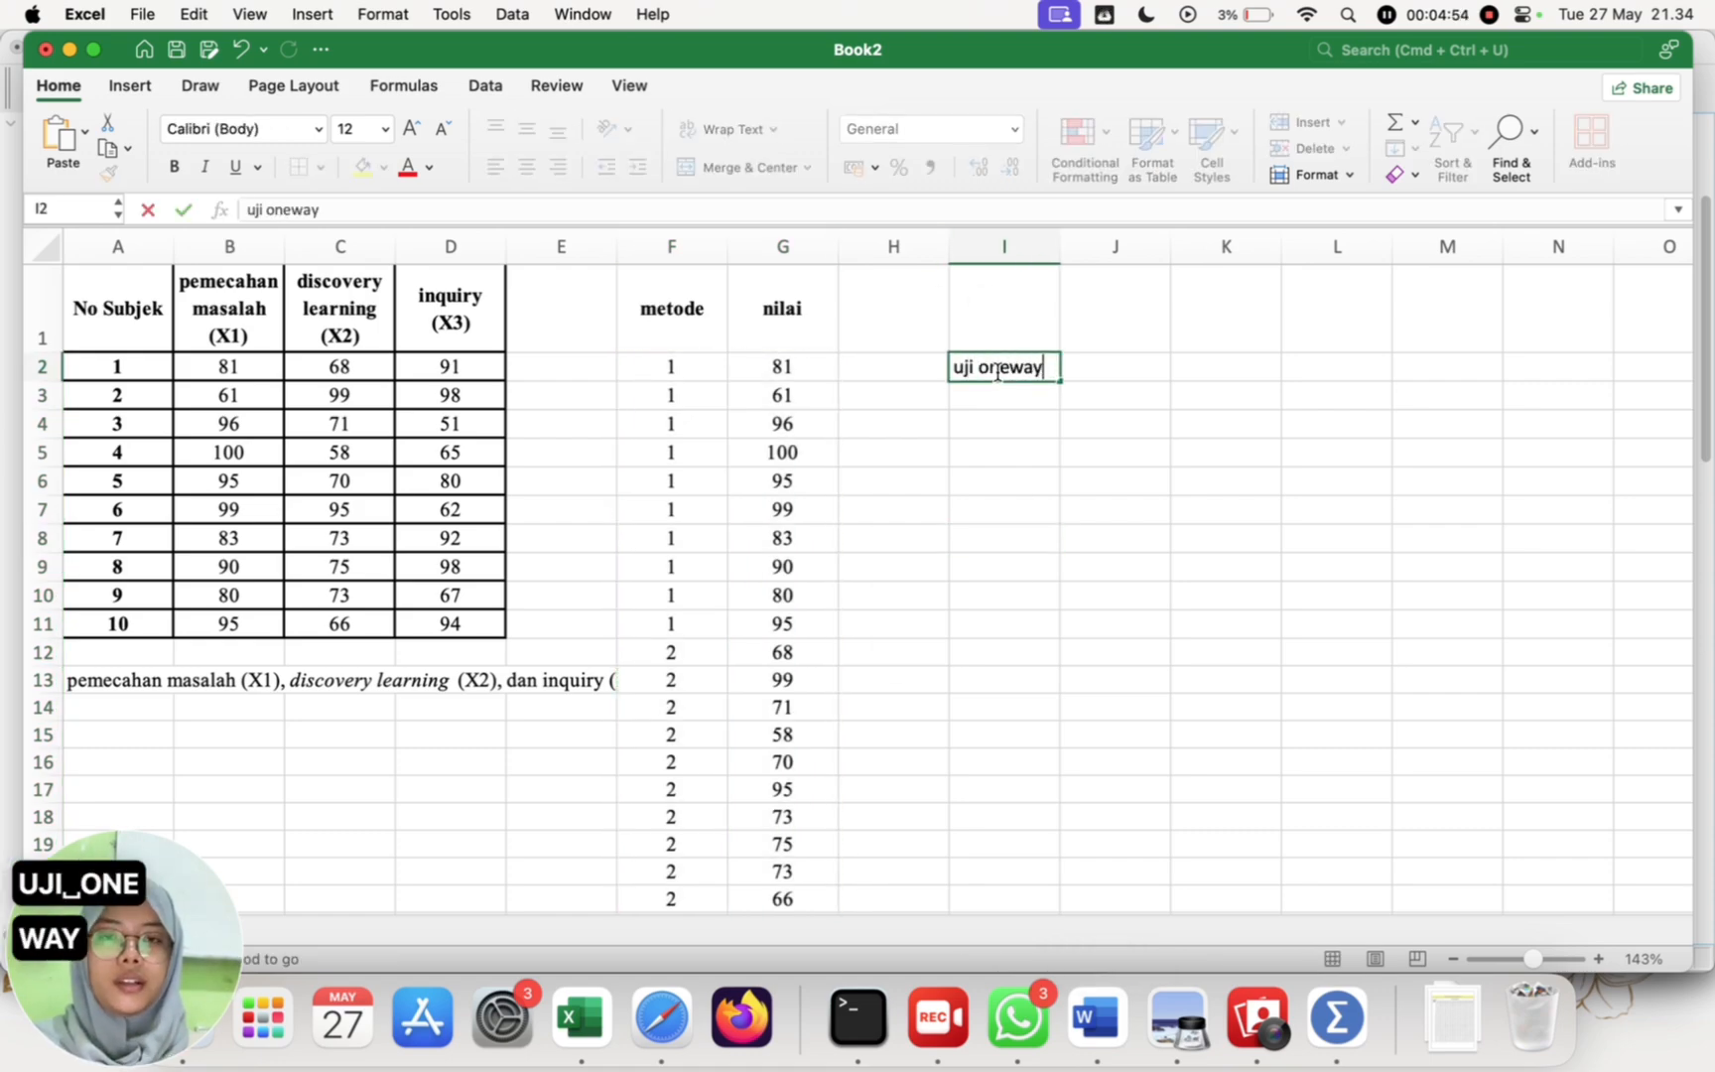
key(BackSpace)
key(BackSpace)
key(BackSpace)
text(way ano)
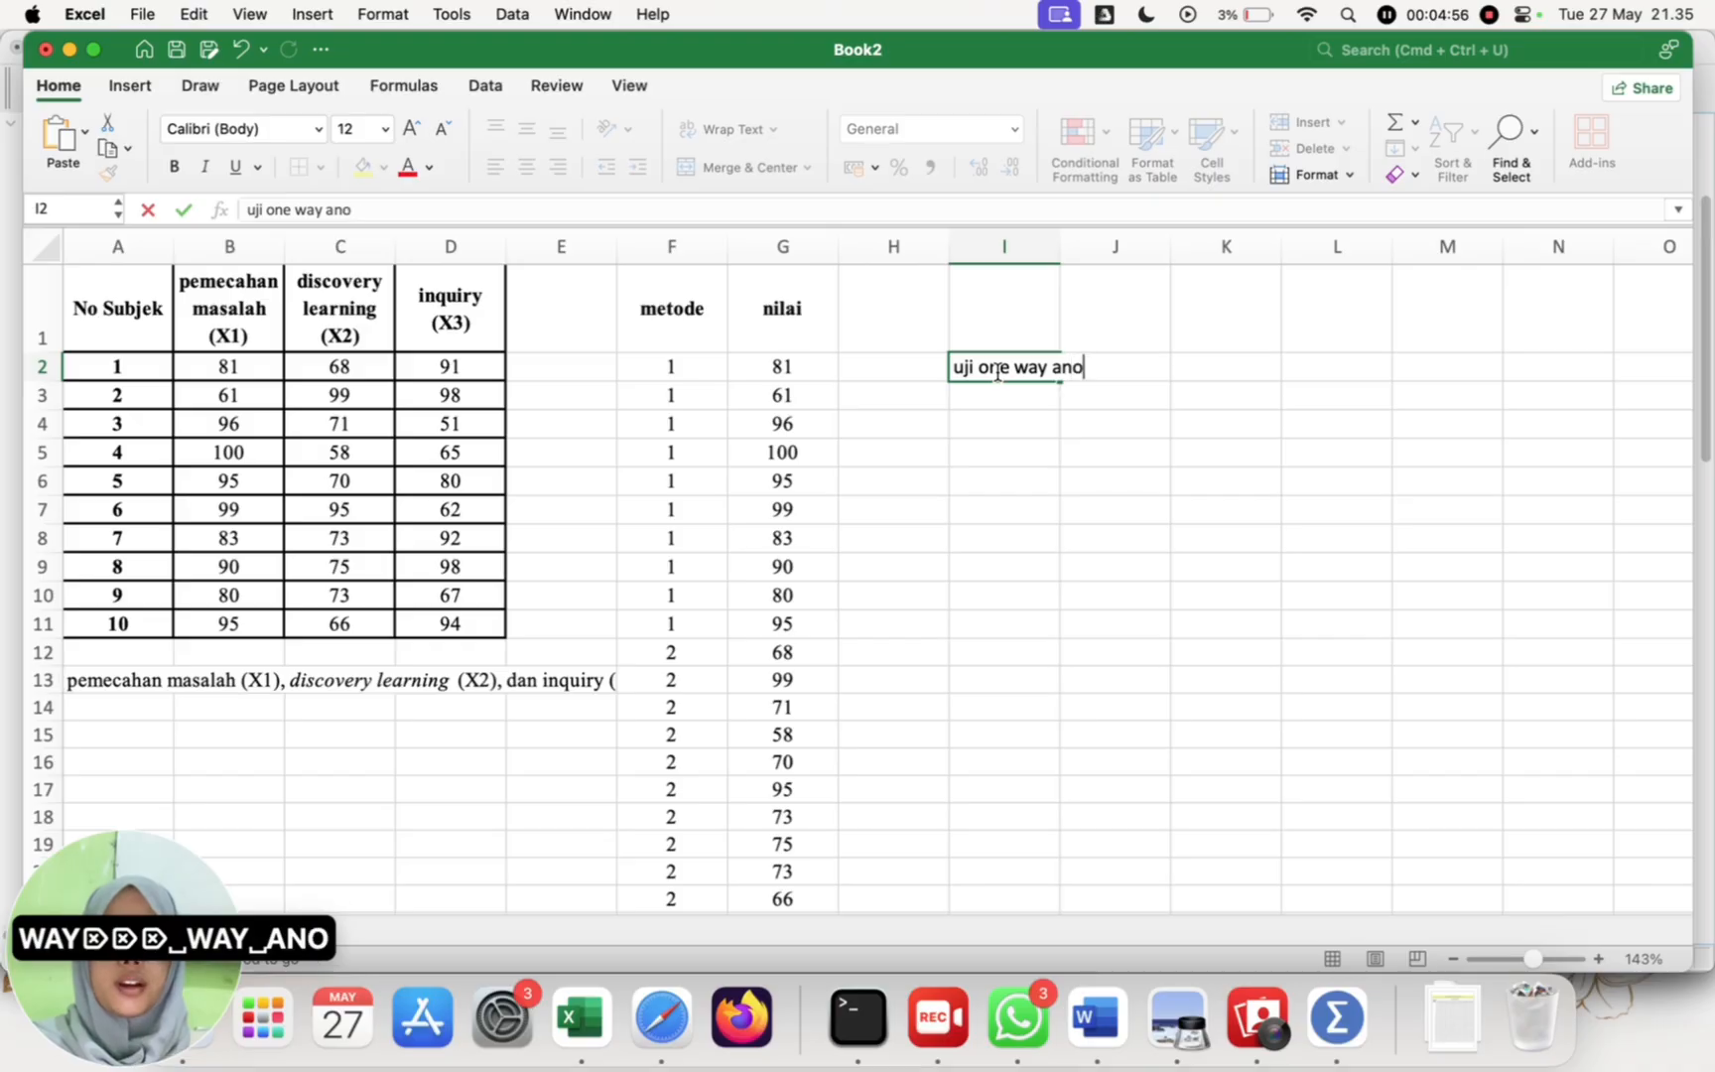
text(va SPSS)
key(Return)
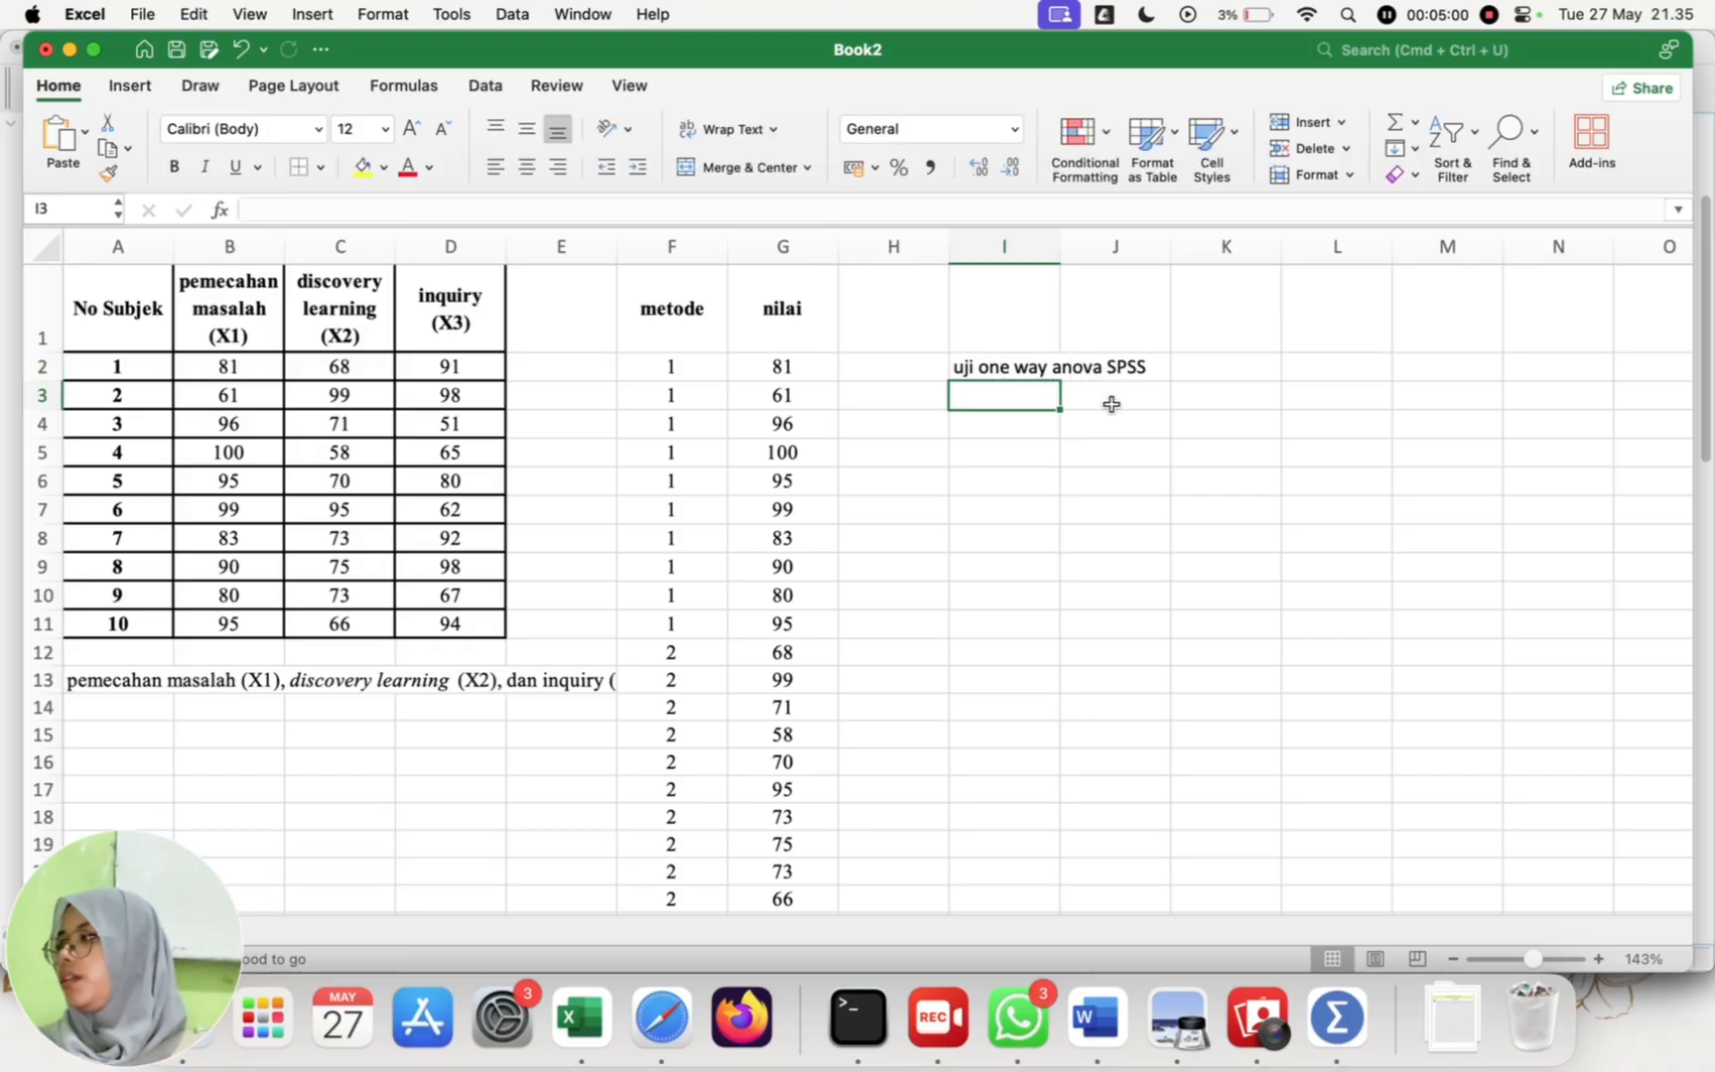
Step: Enter the acceptance rule "sig > 0,05 maka H0 diterima" in cell I3
text(sig )
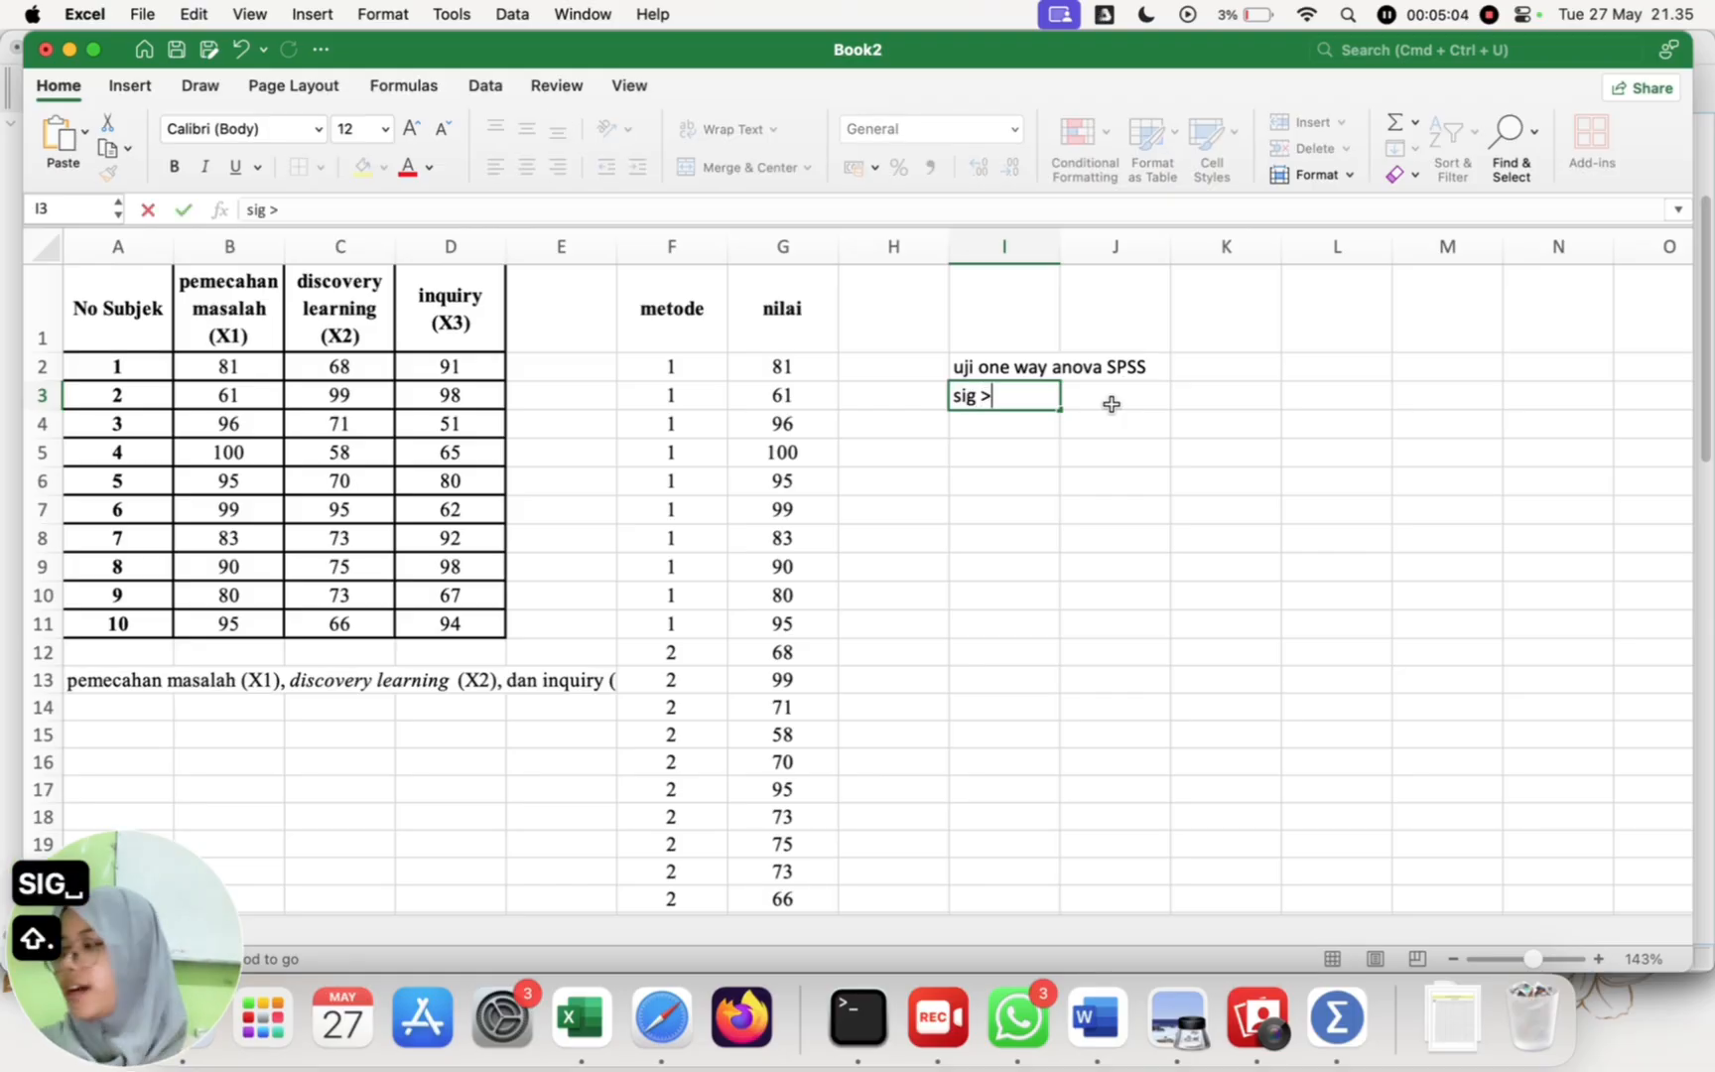
text(> 0,)
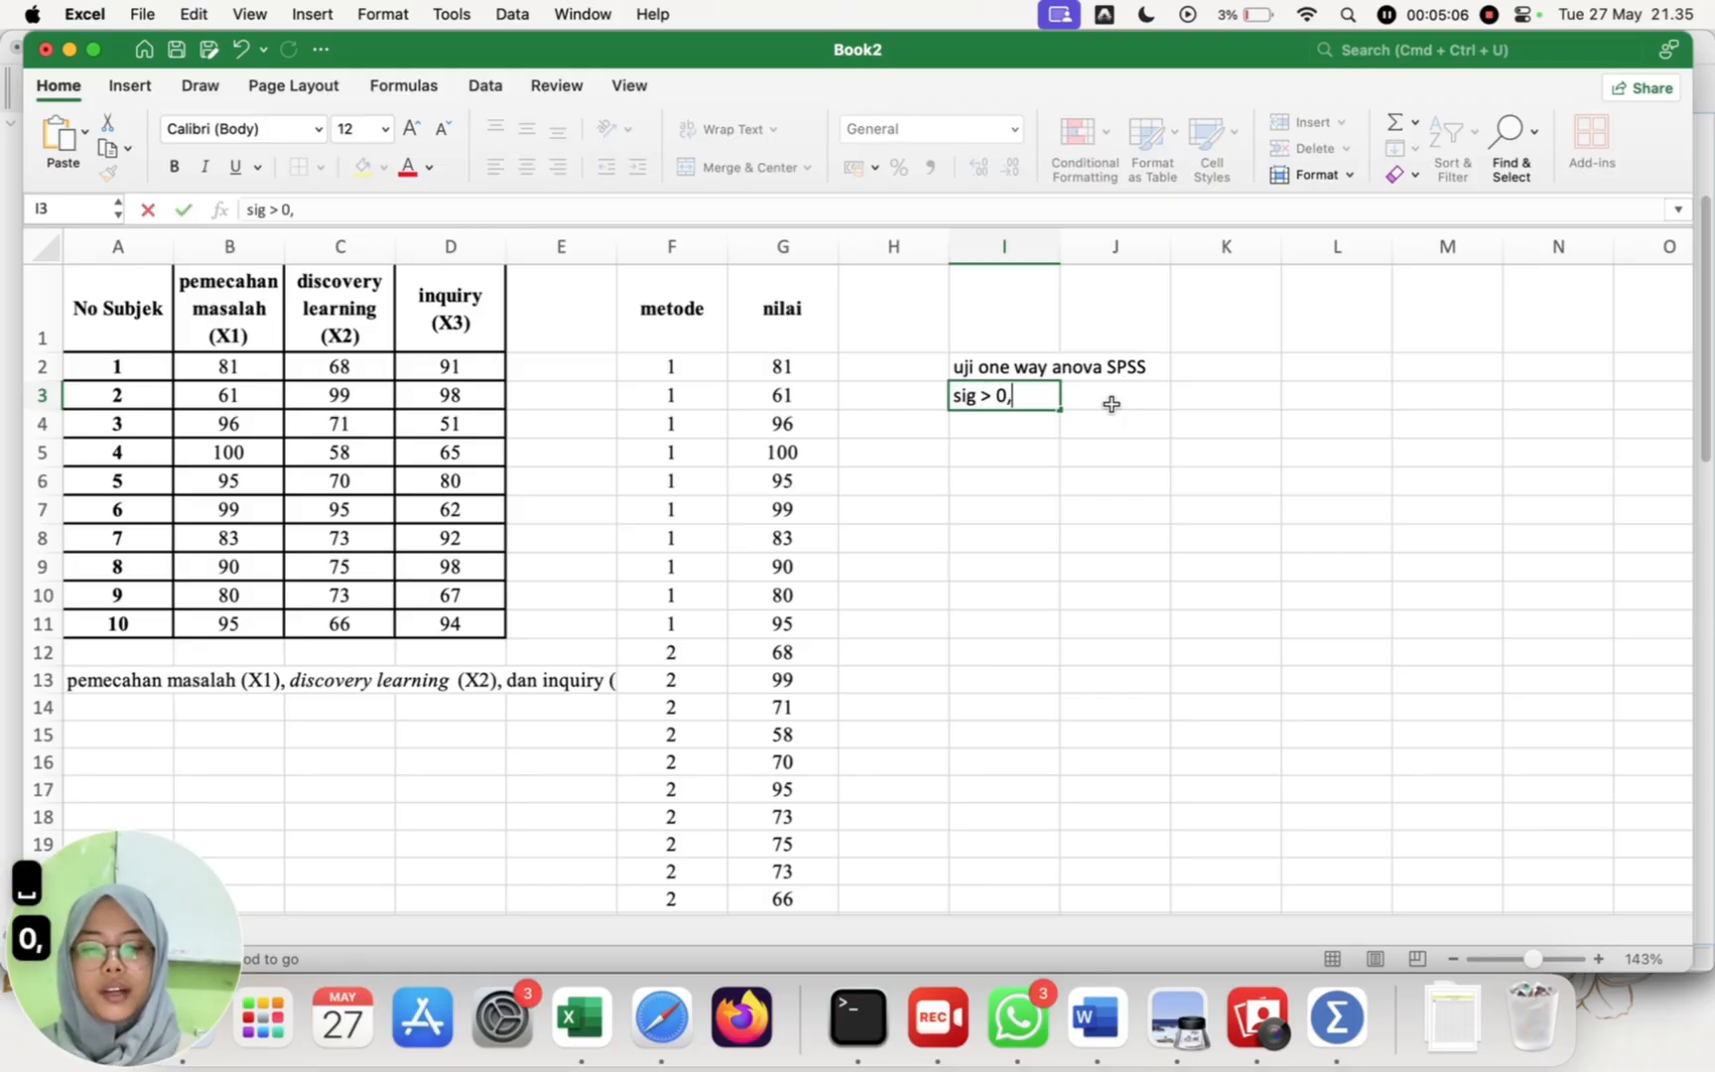
text(05 )
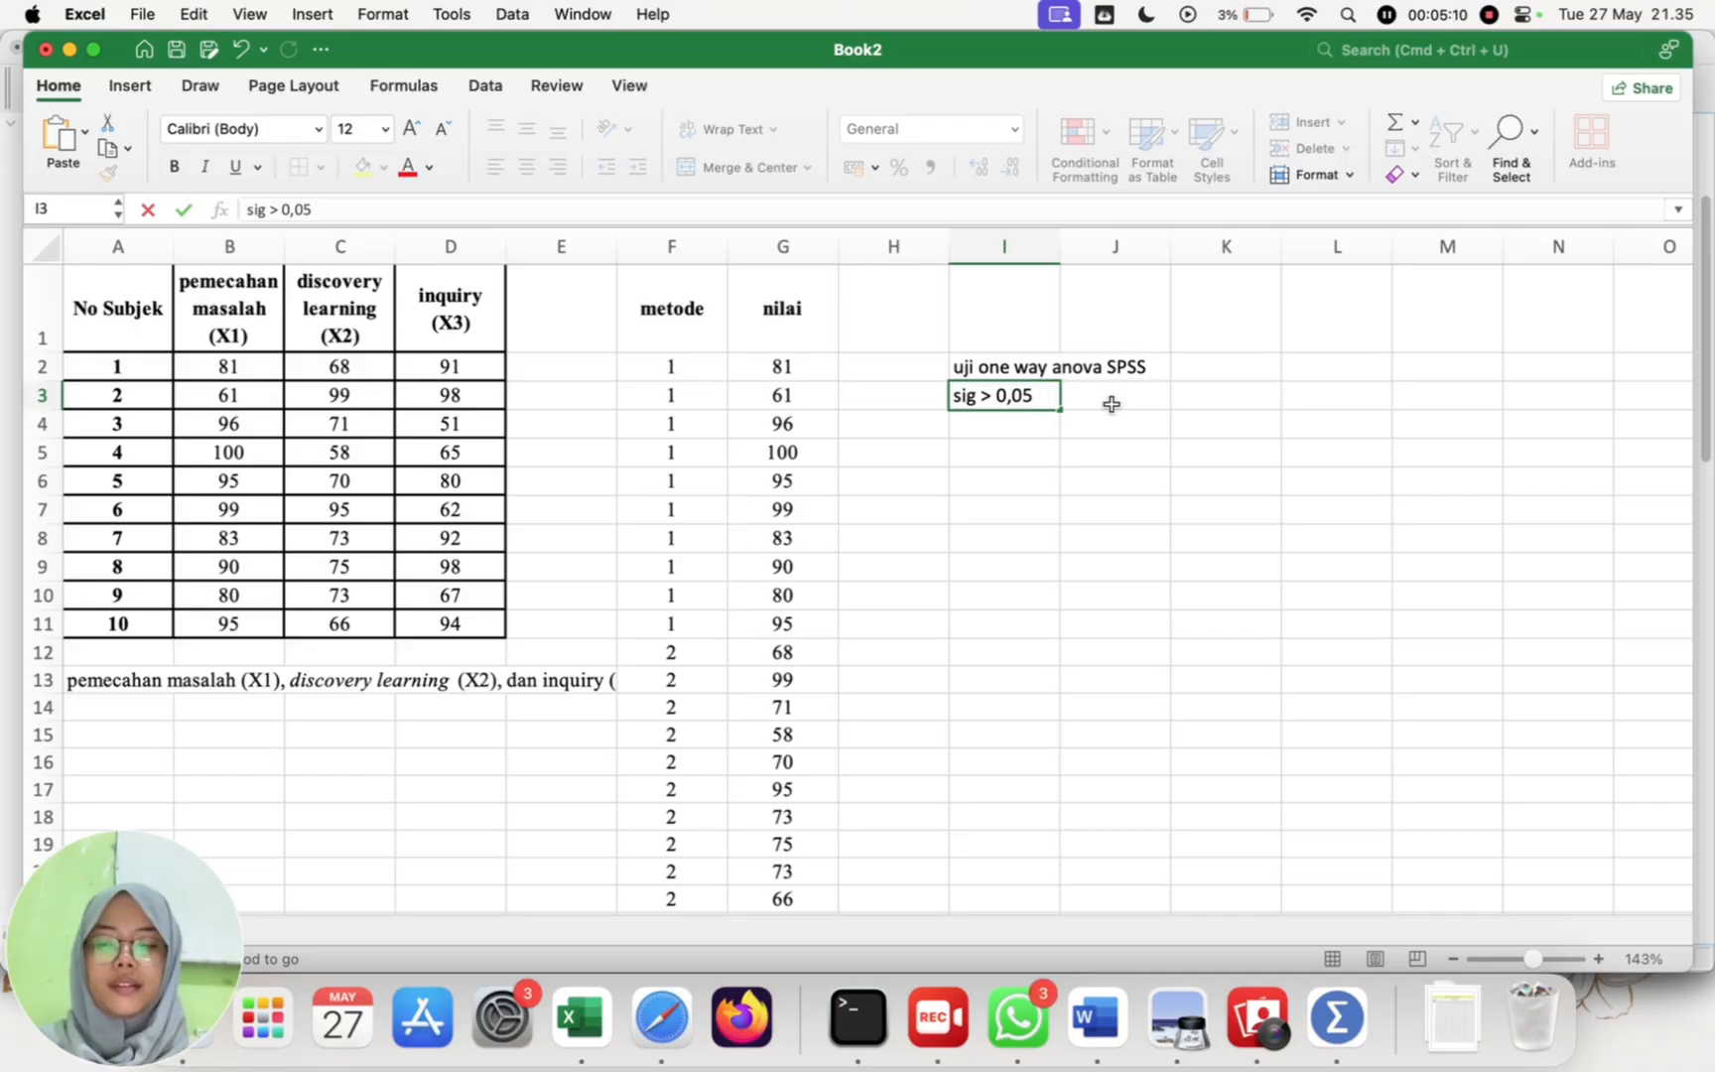
text(maka H0 diterima)
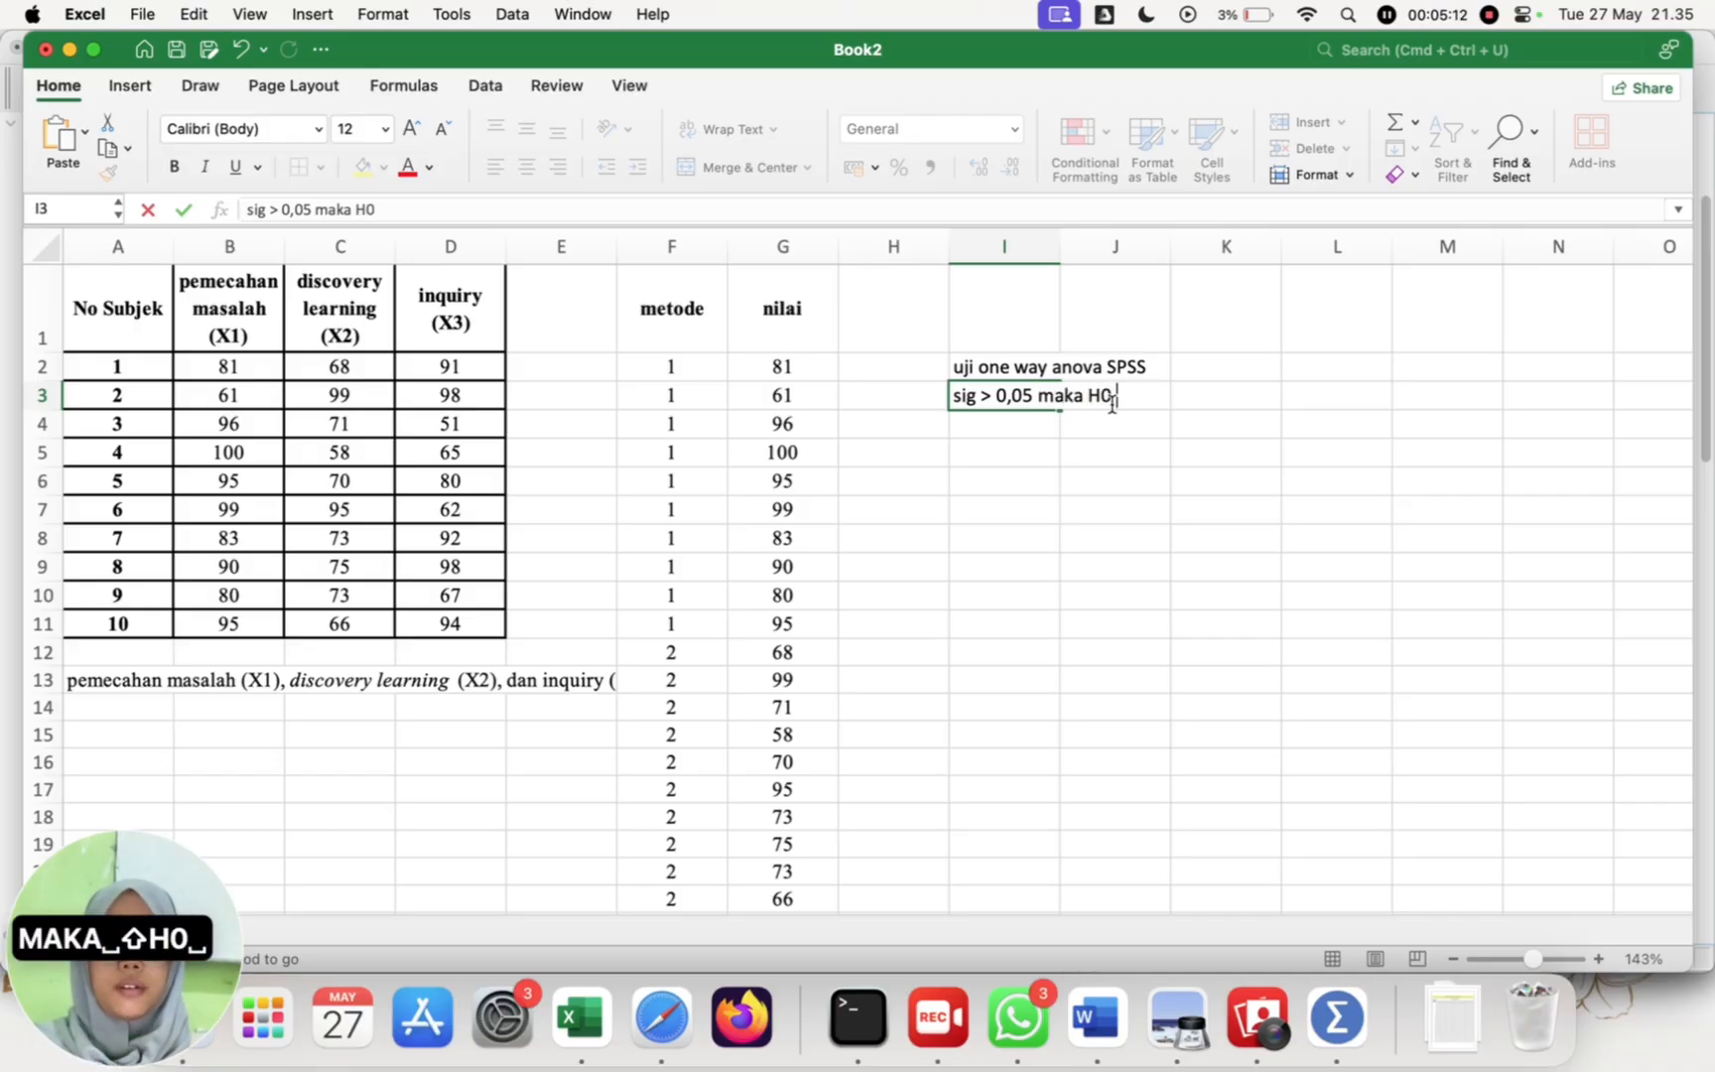
key(Return)
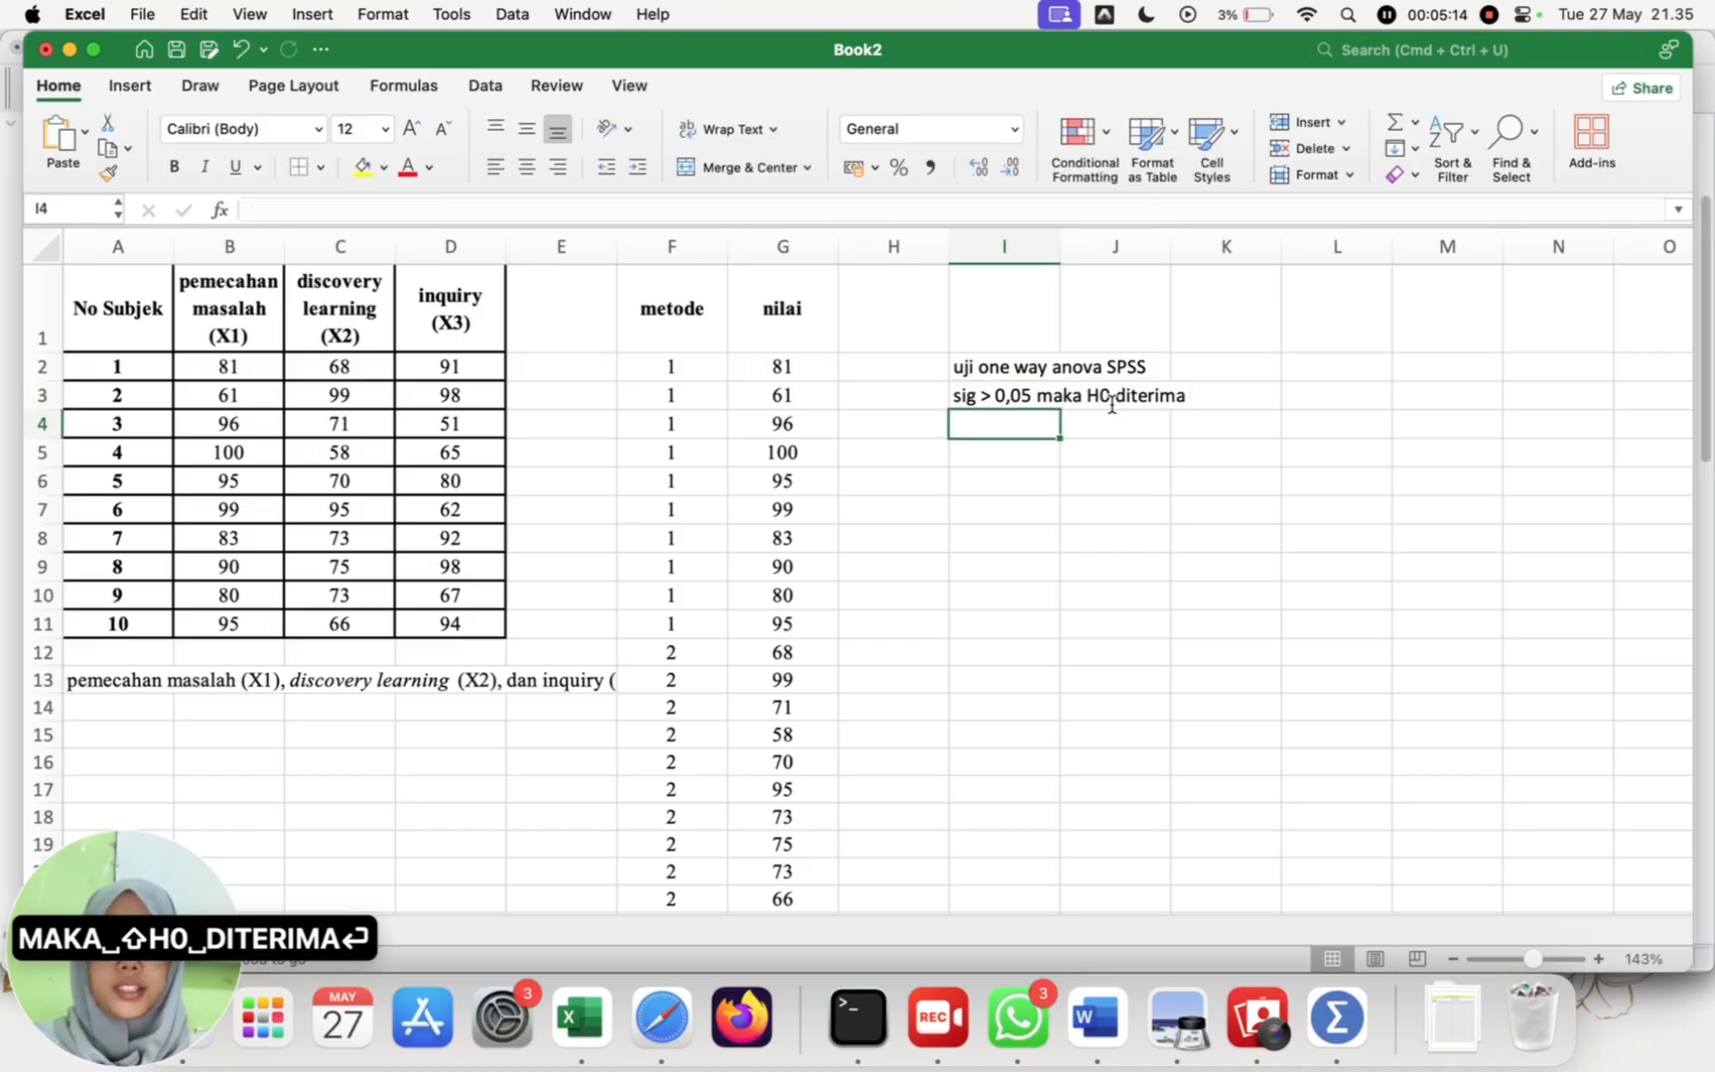
Step: Enter the rejection rule "sig < 0,05 maka H0 ditolak" in cell I4
text(sig <)
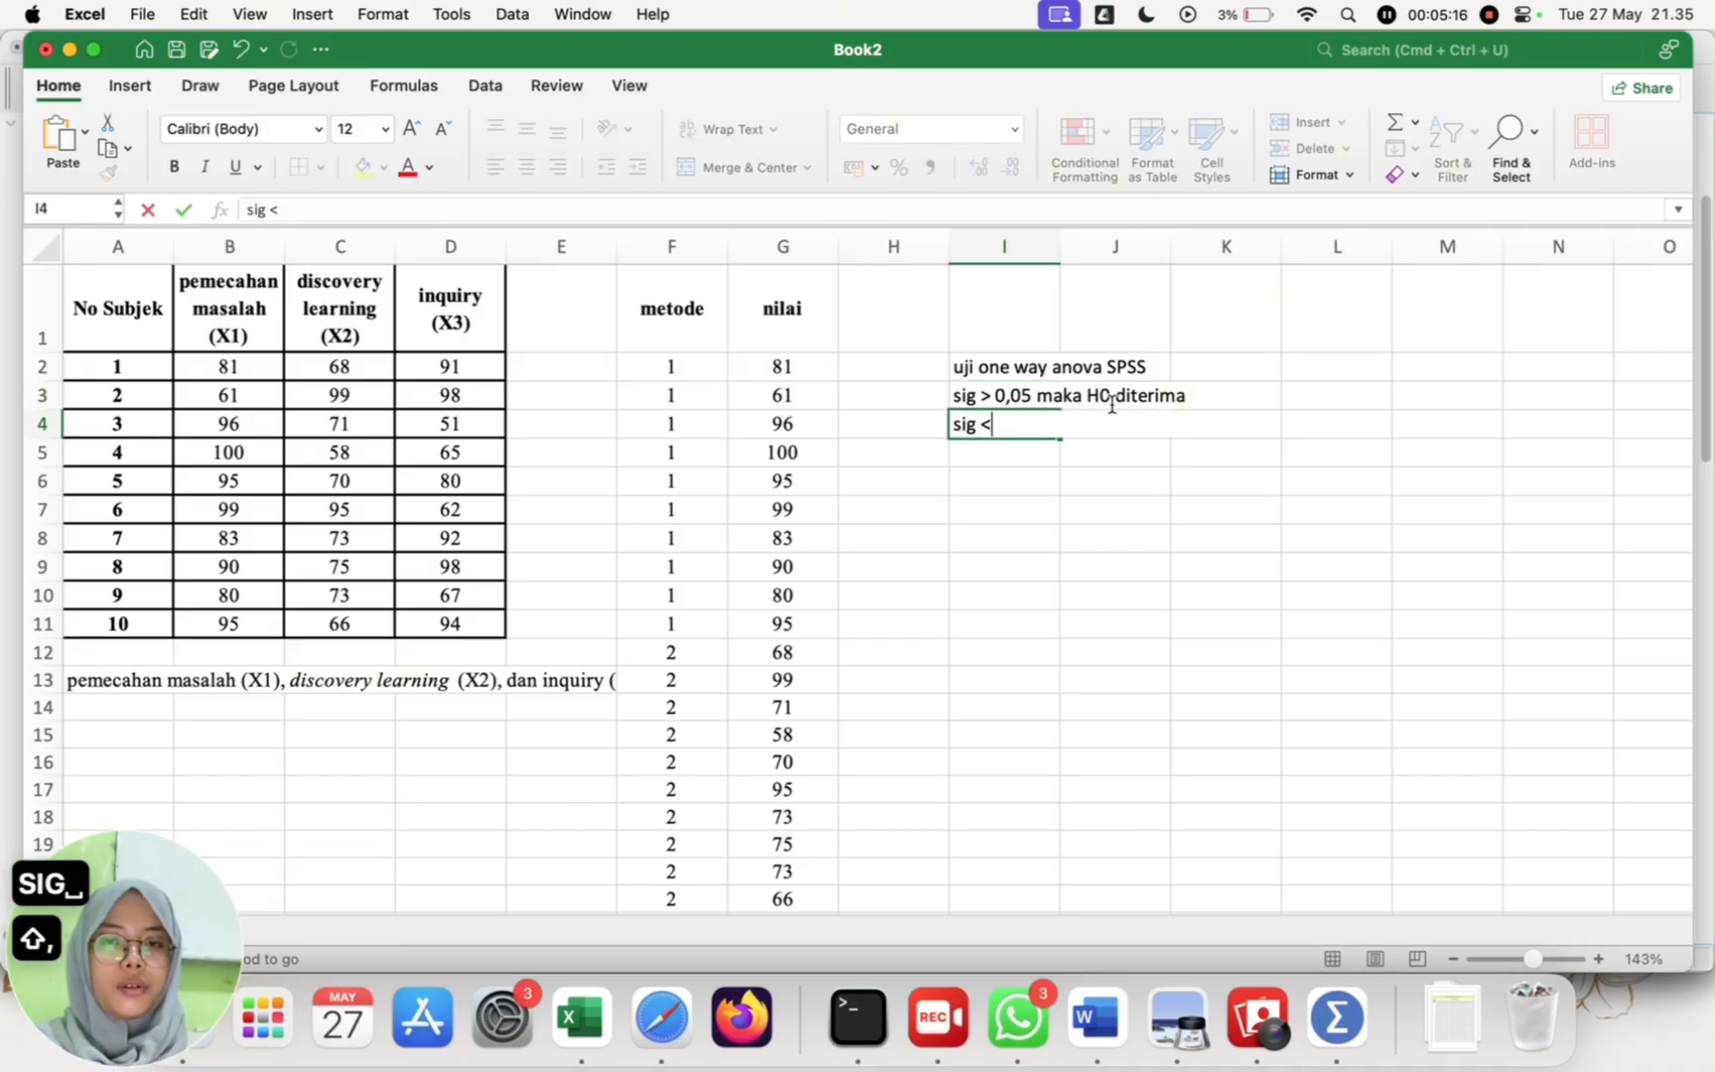
text( 0,05 maka )
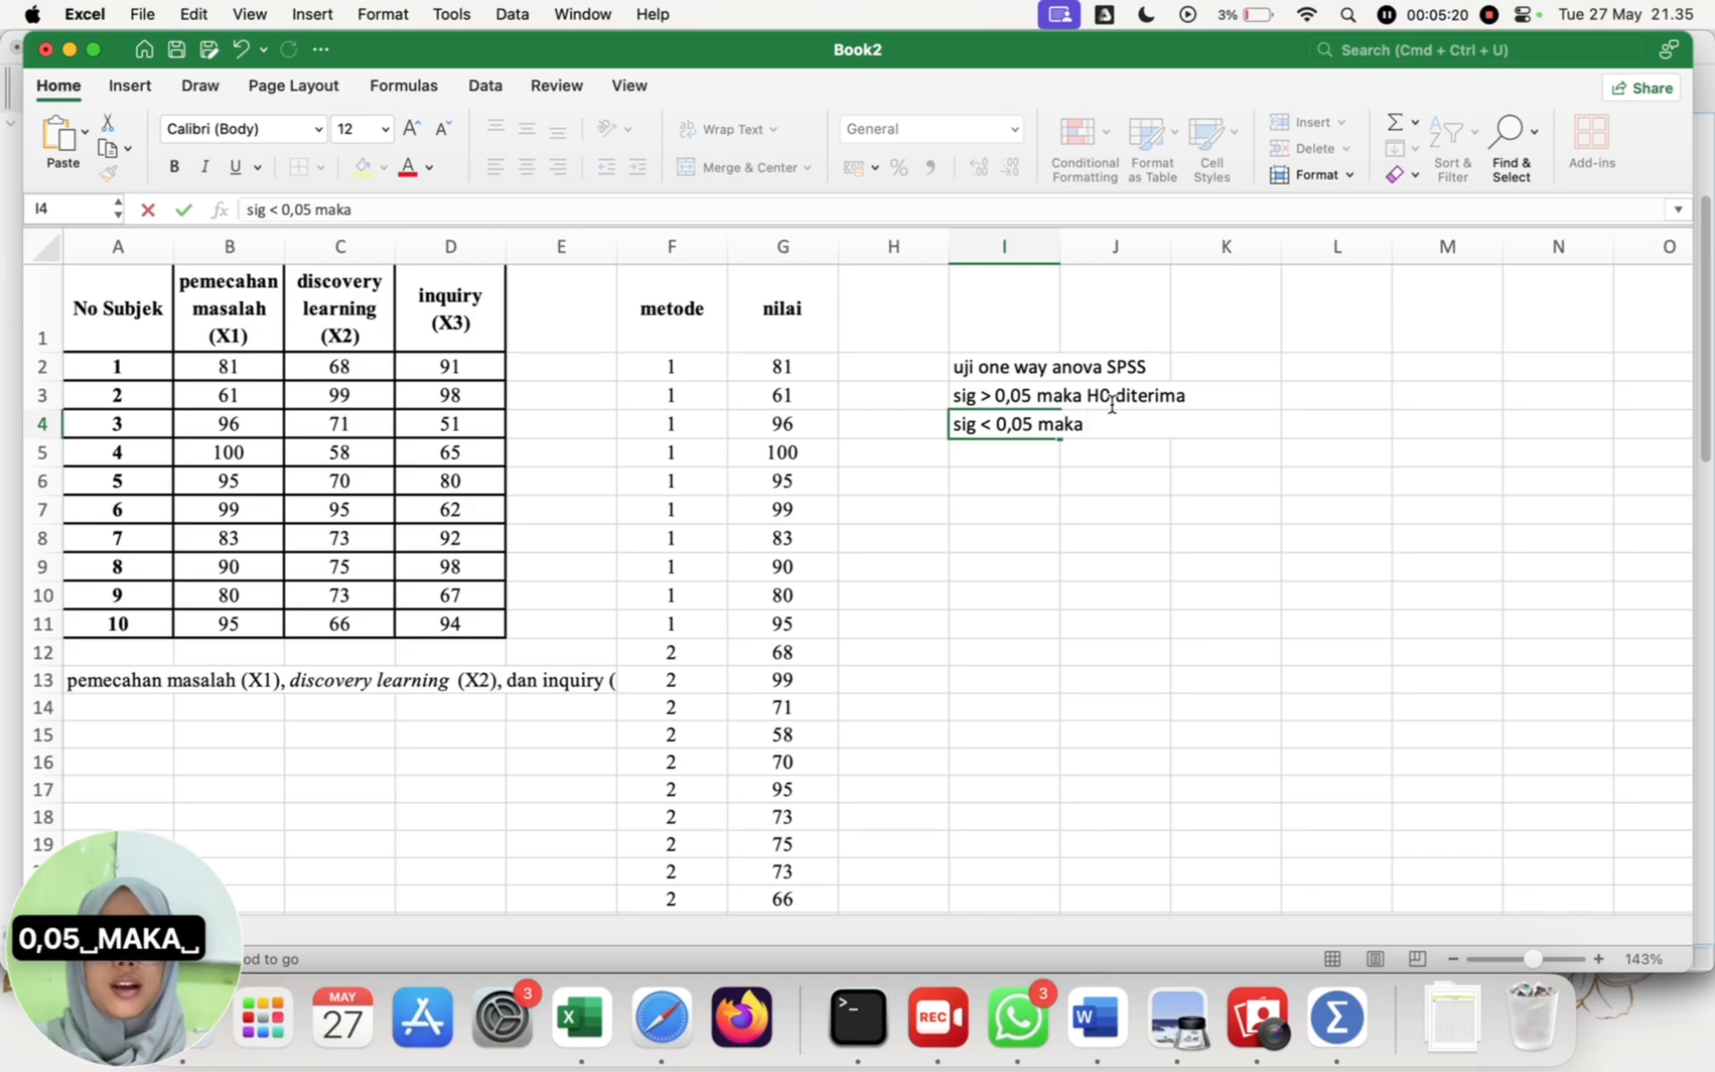
text(H0 ditolak)
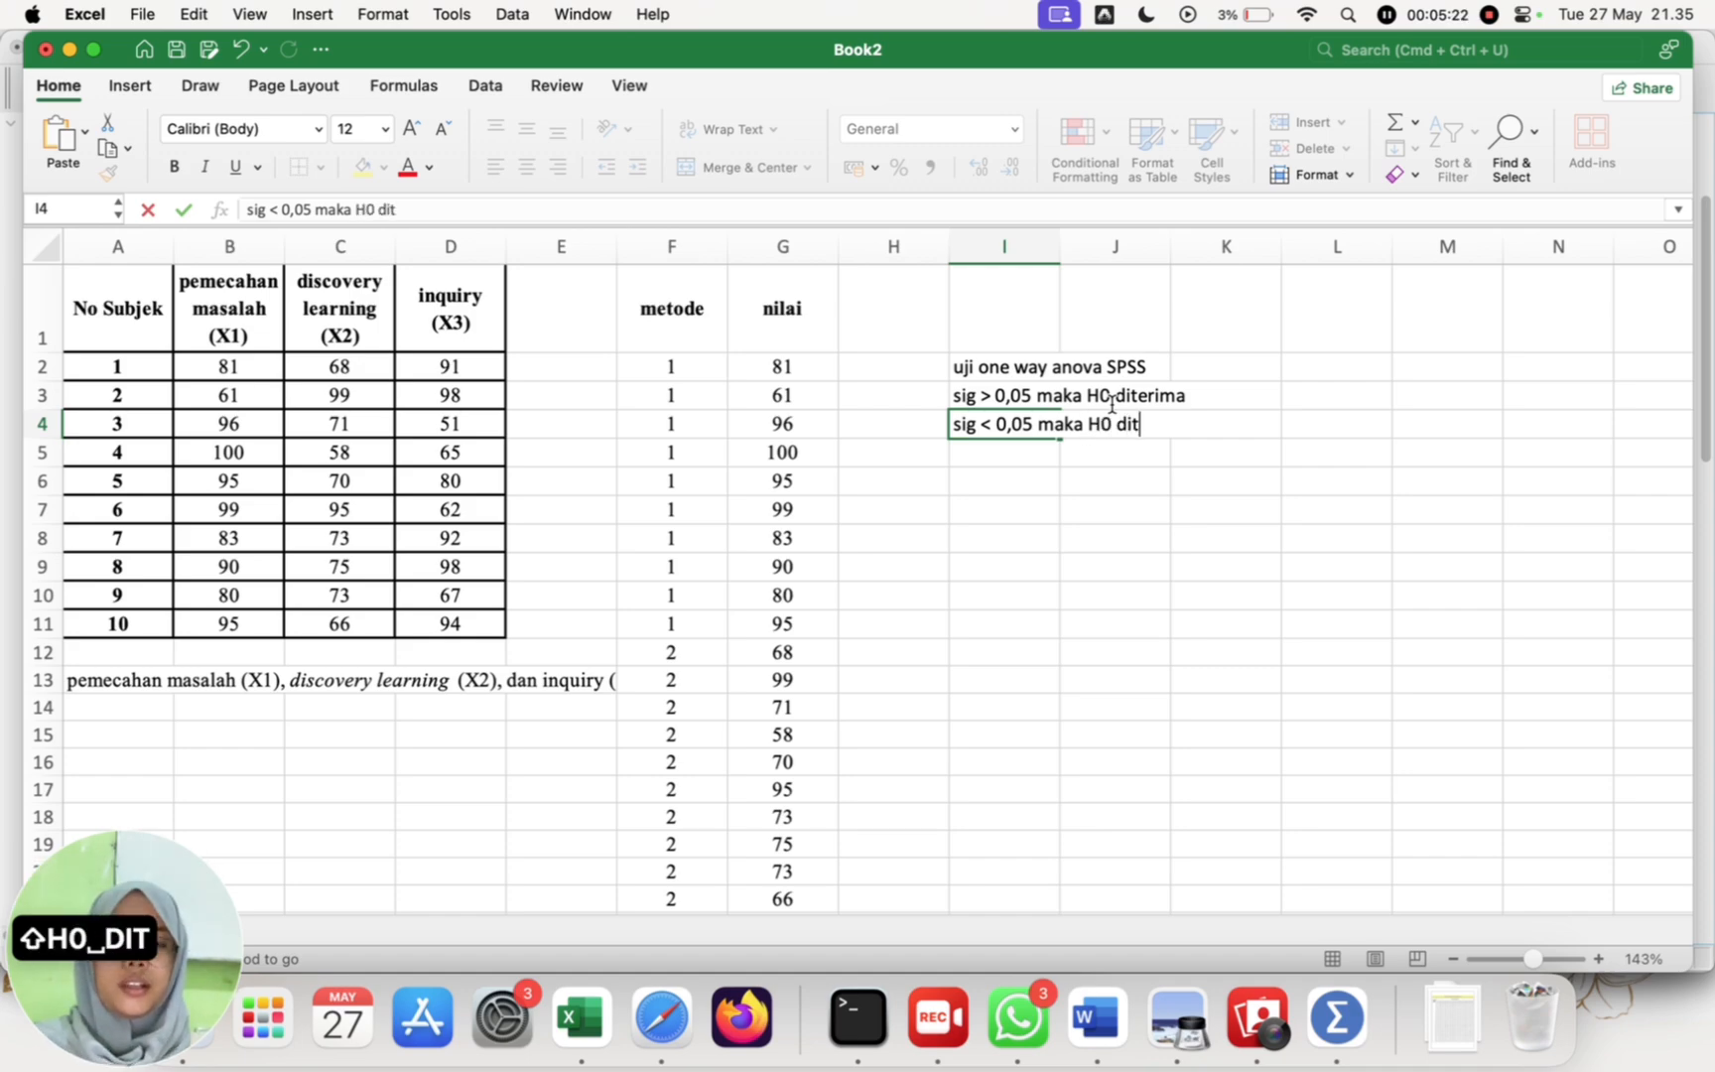
key(Return)
key(Return)
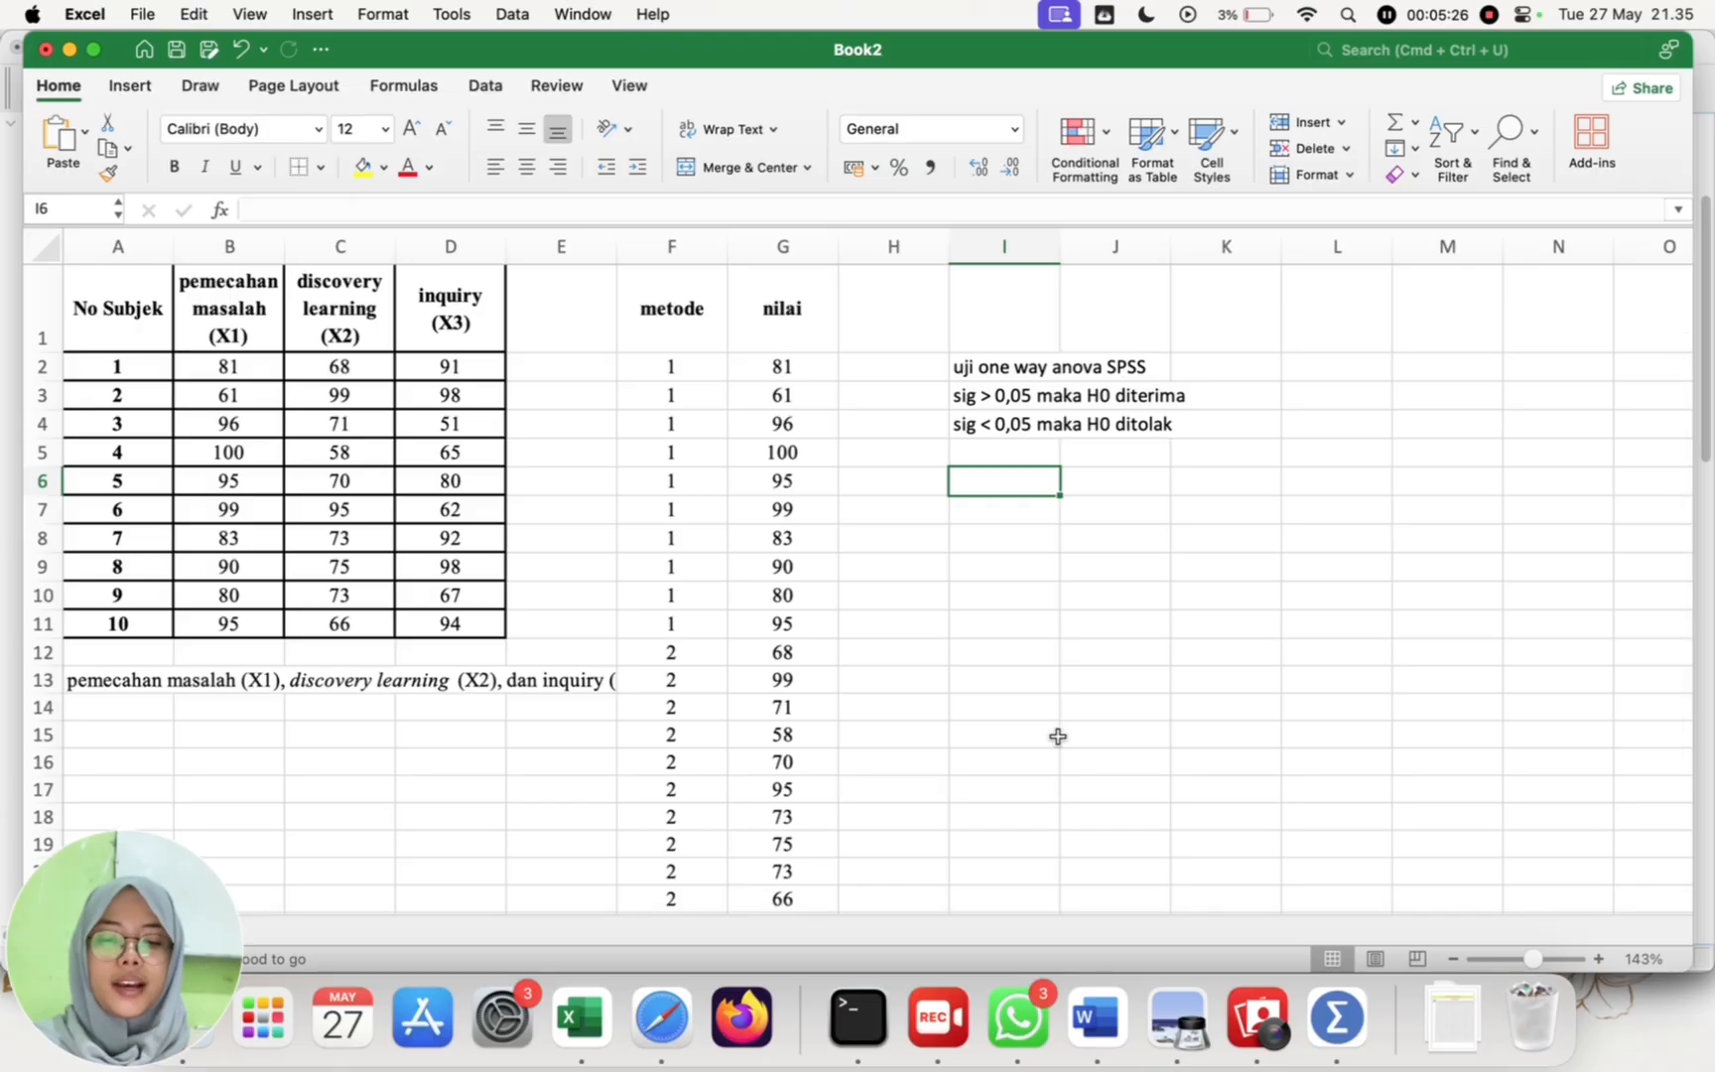
Step: Enter the comparison "0,128 > 0,05" in cell I6, checking the significance value against the ANOVA table in SPSS
text(0,)
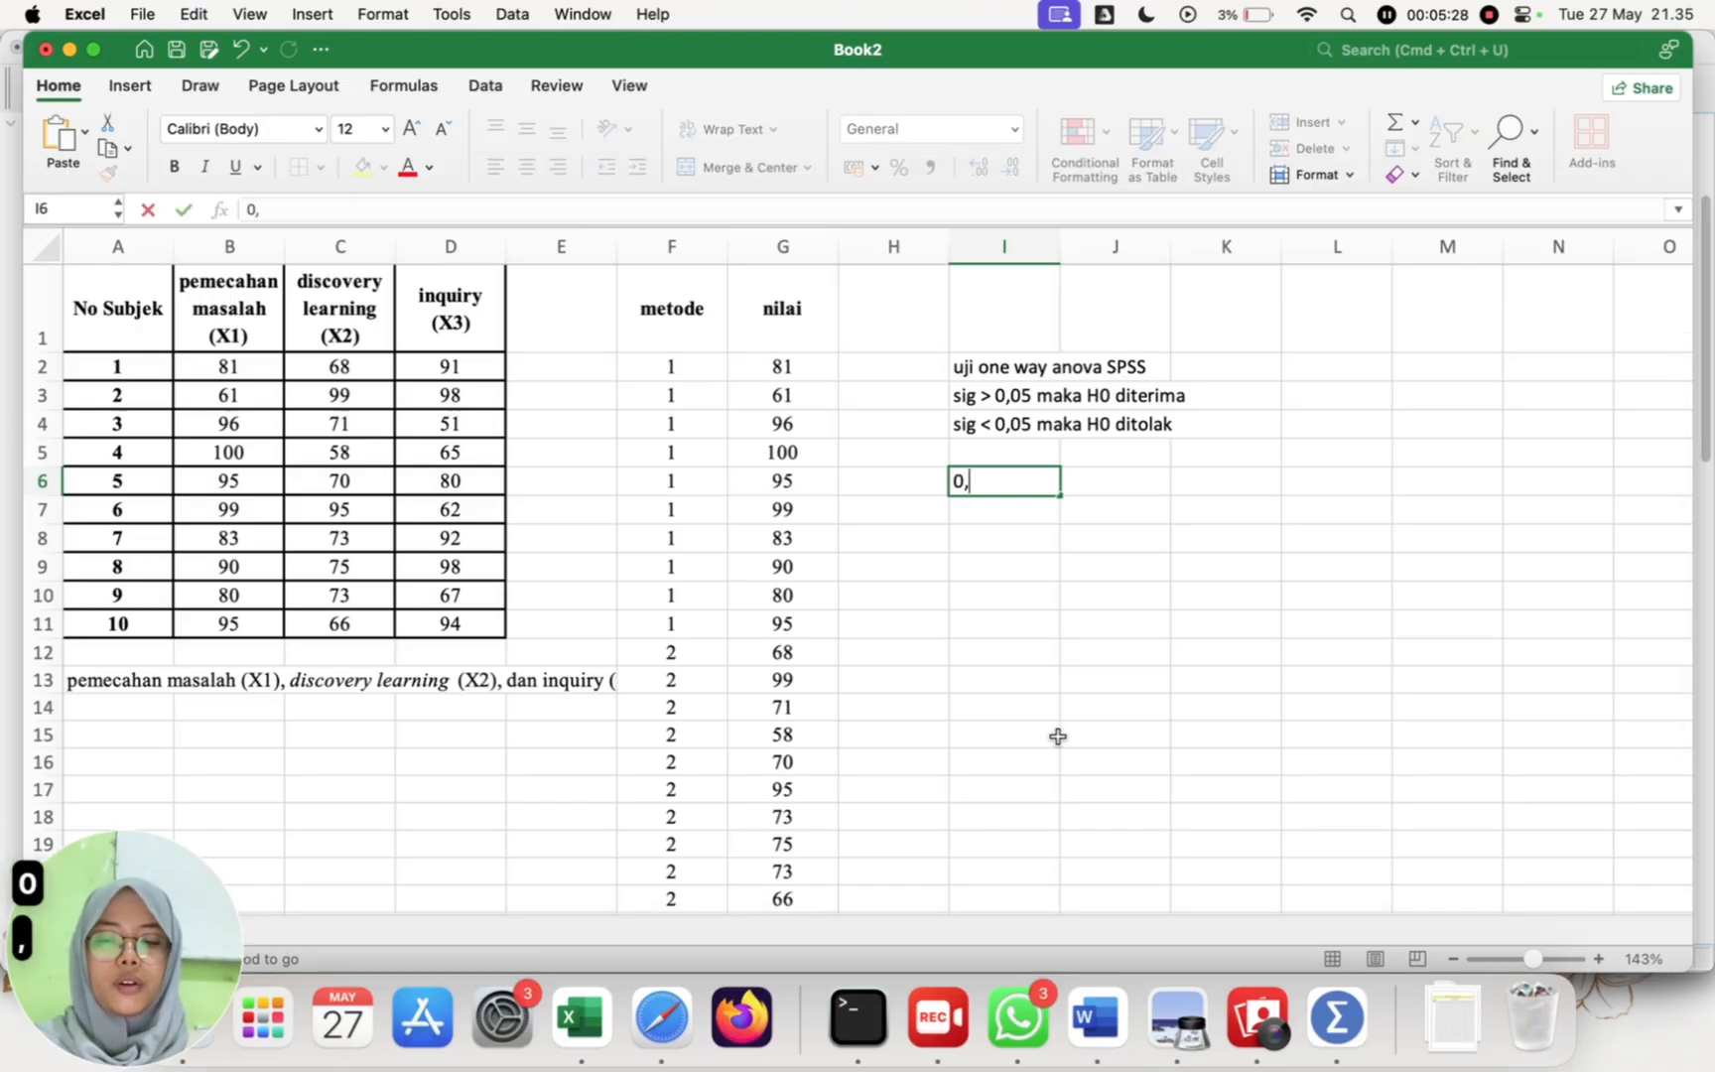
text(12)
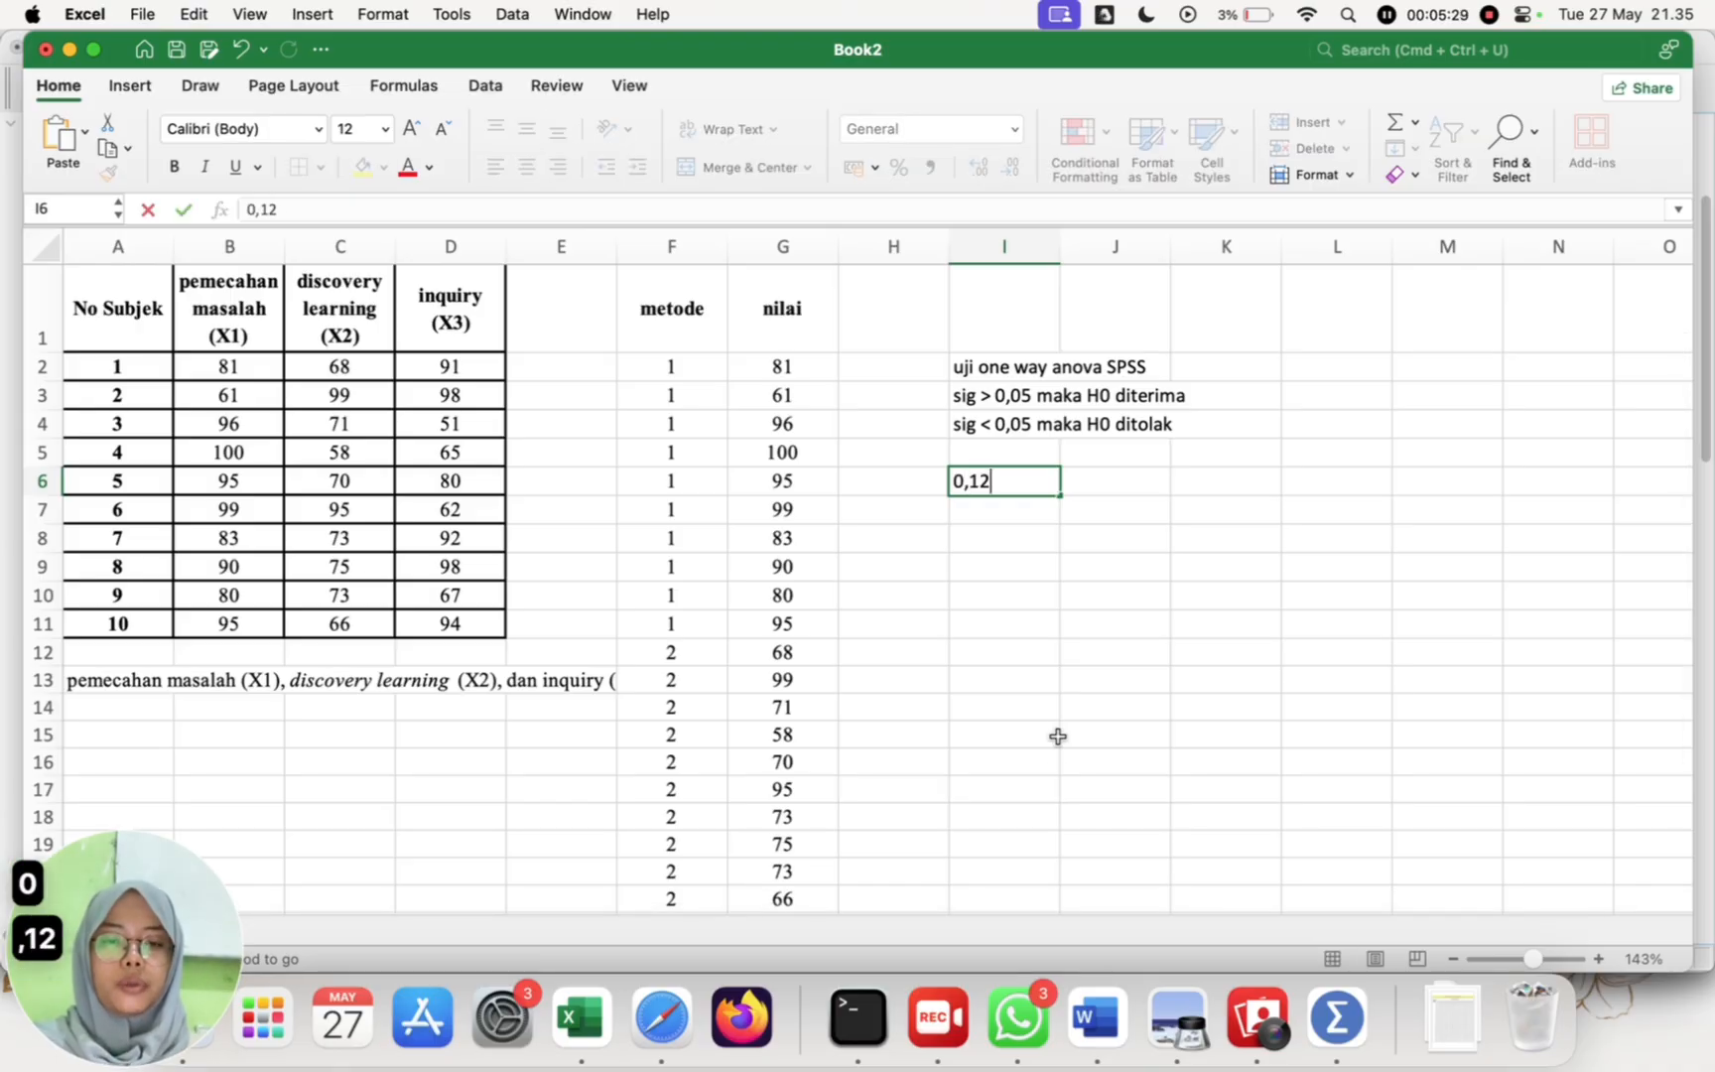
click(1355, 1029)
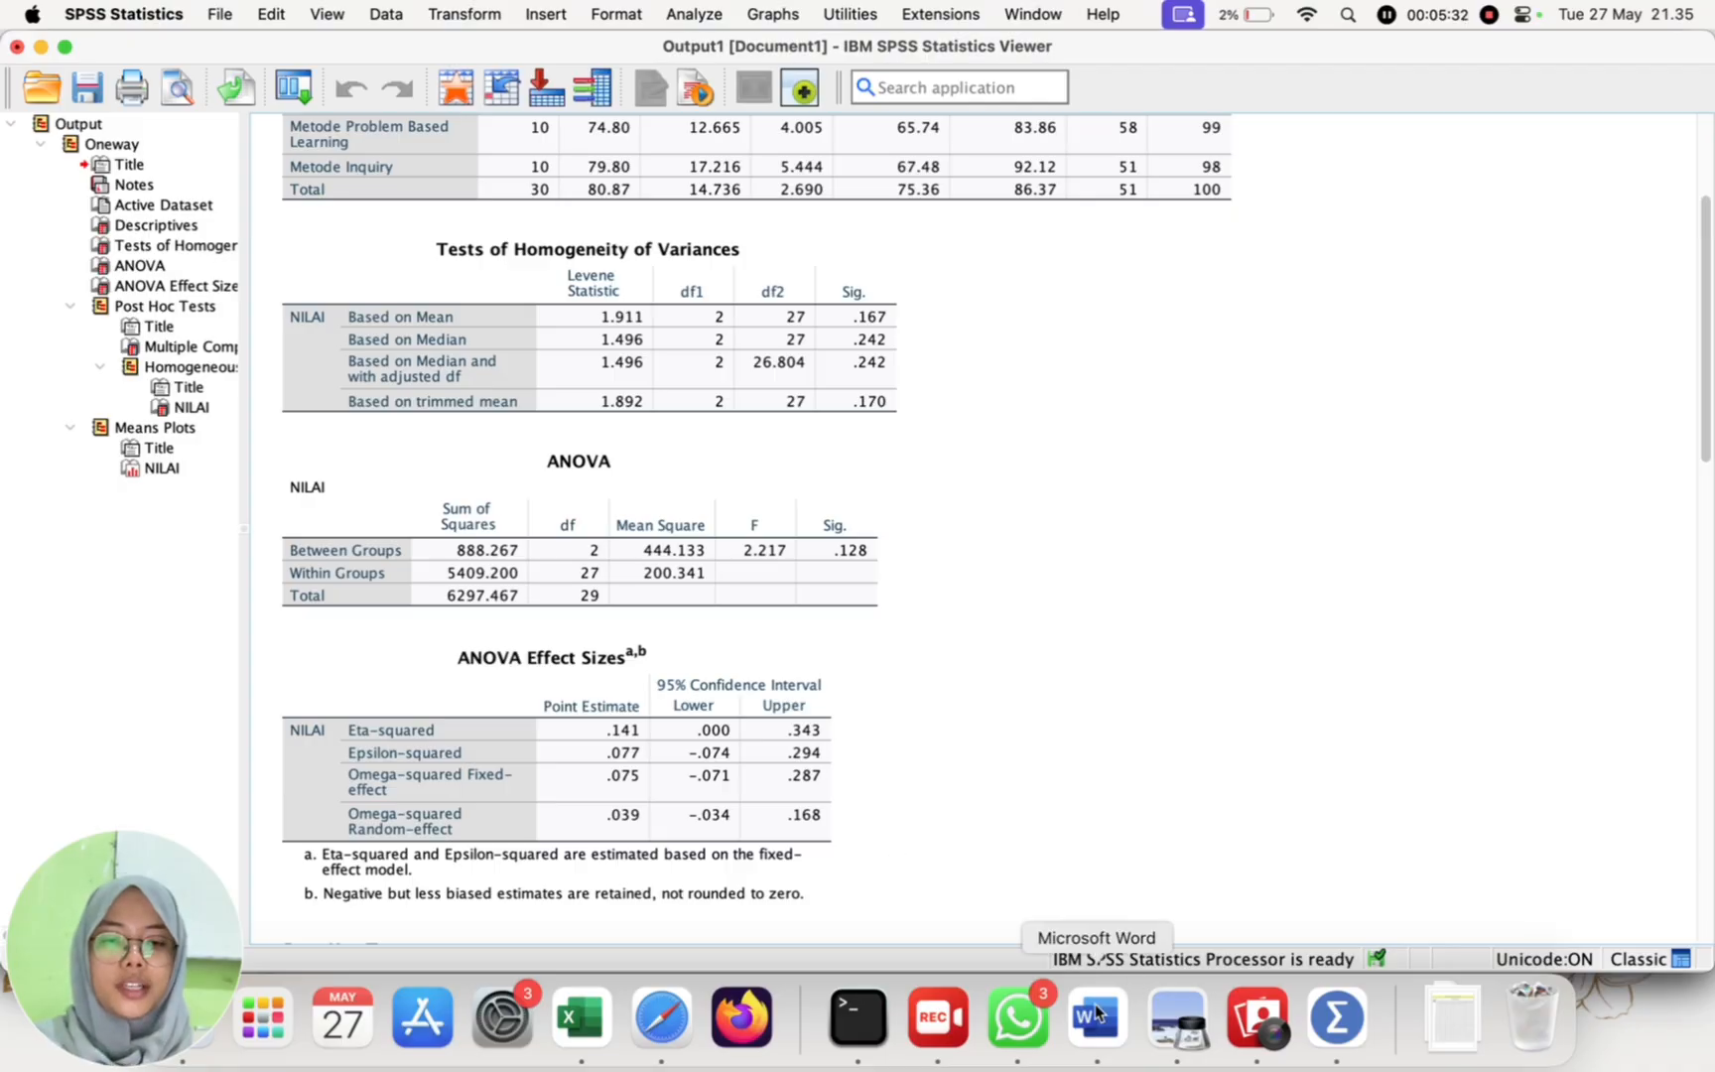
click(587, 1039)
text(8)
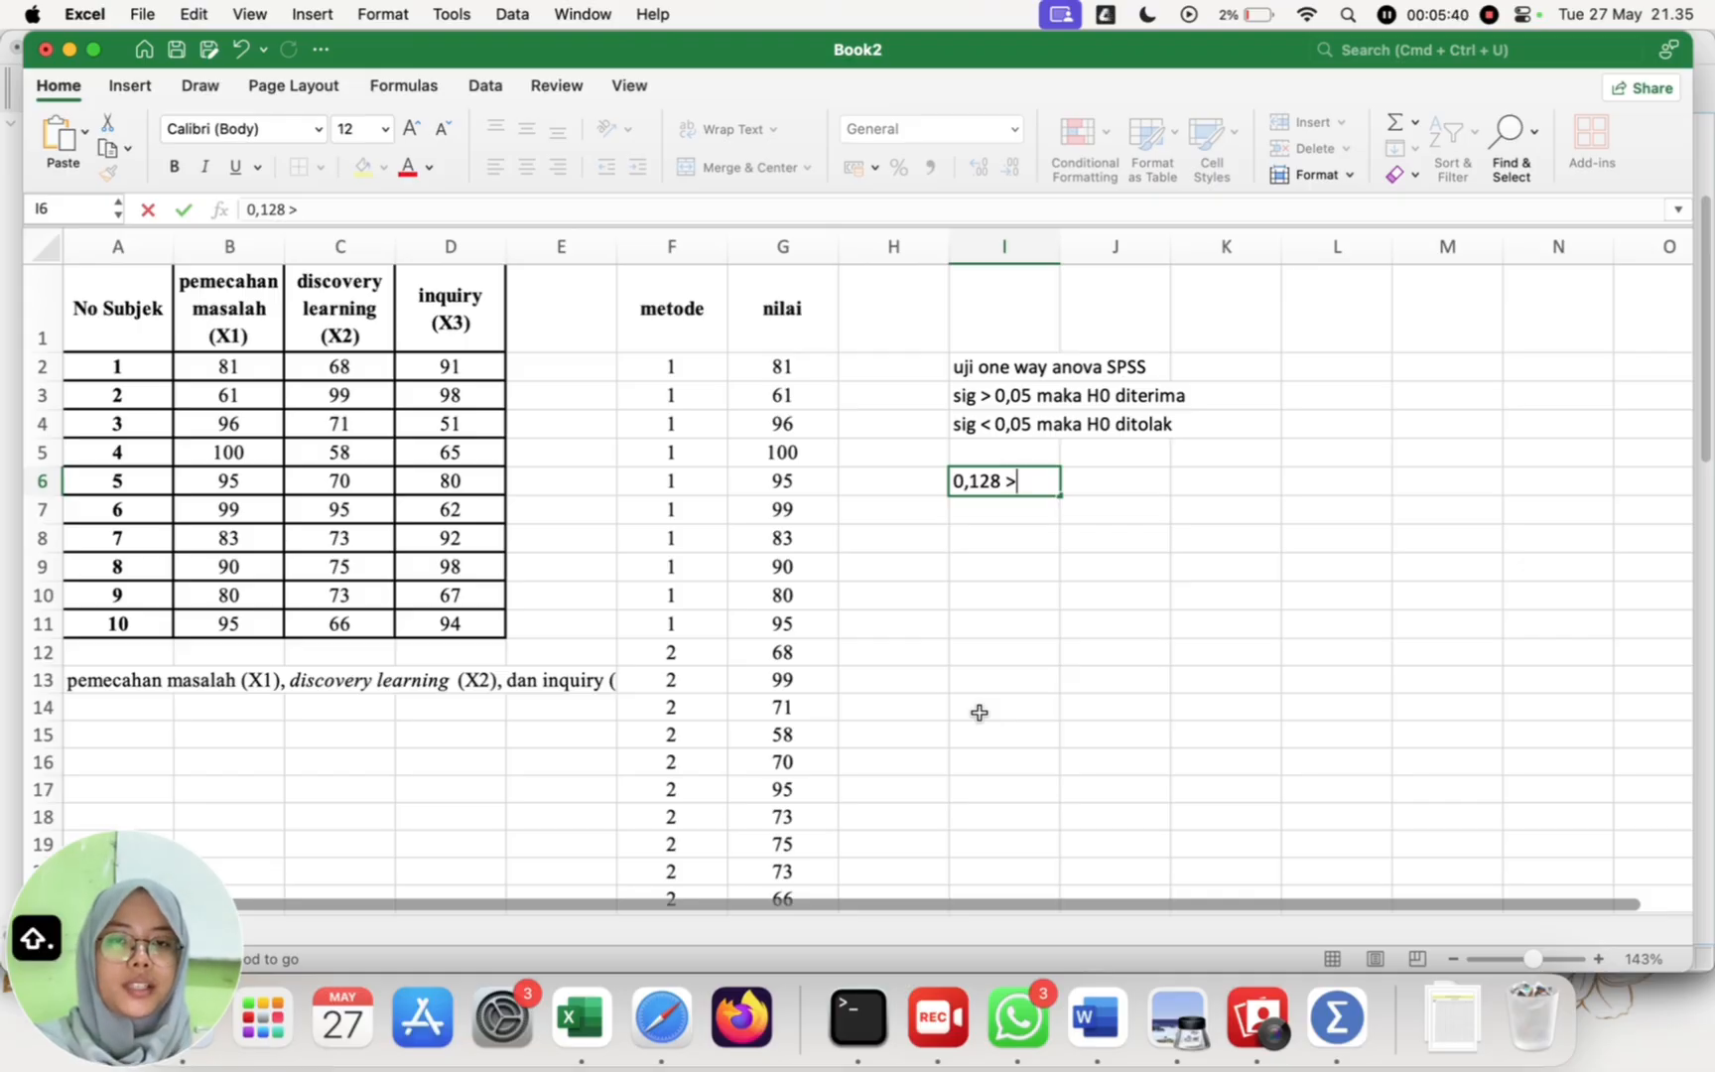
text(> 0,05)
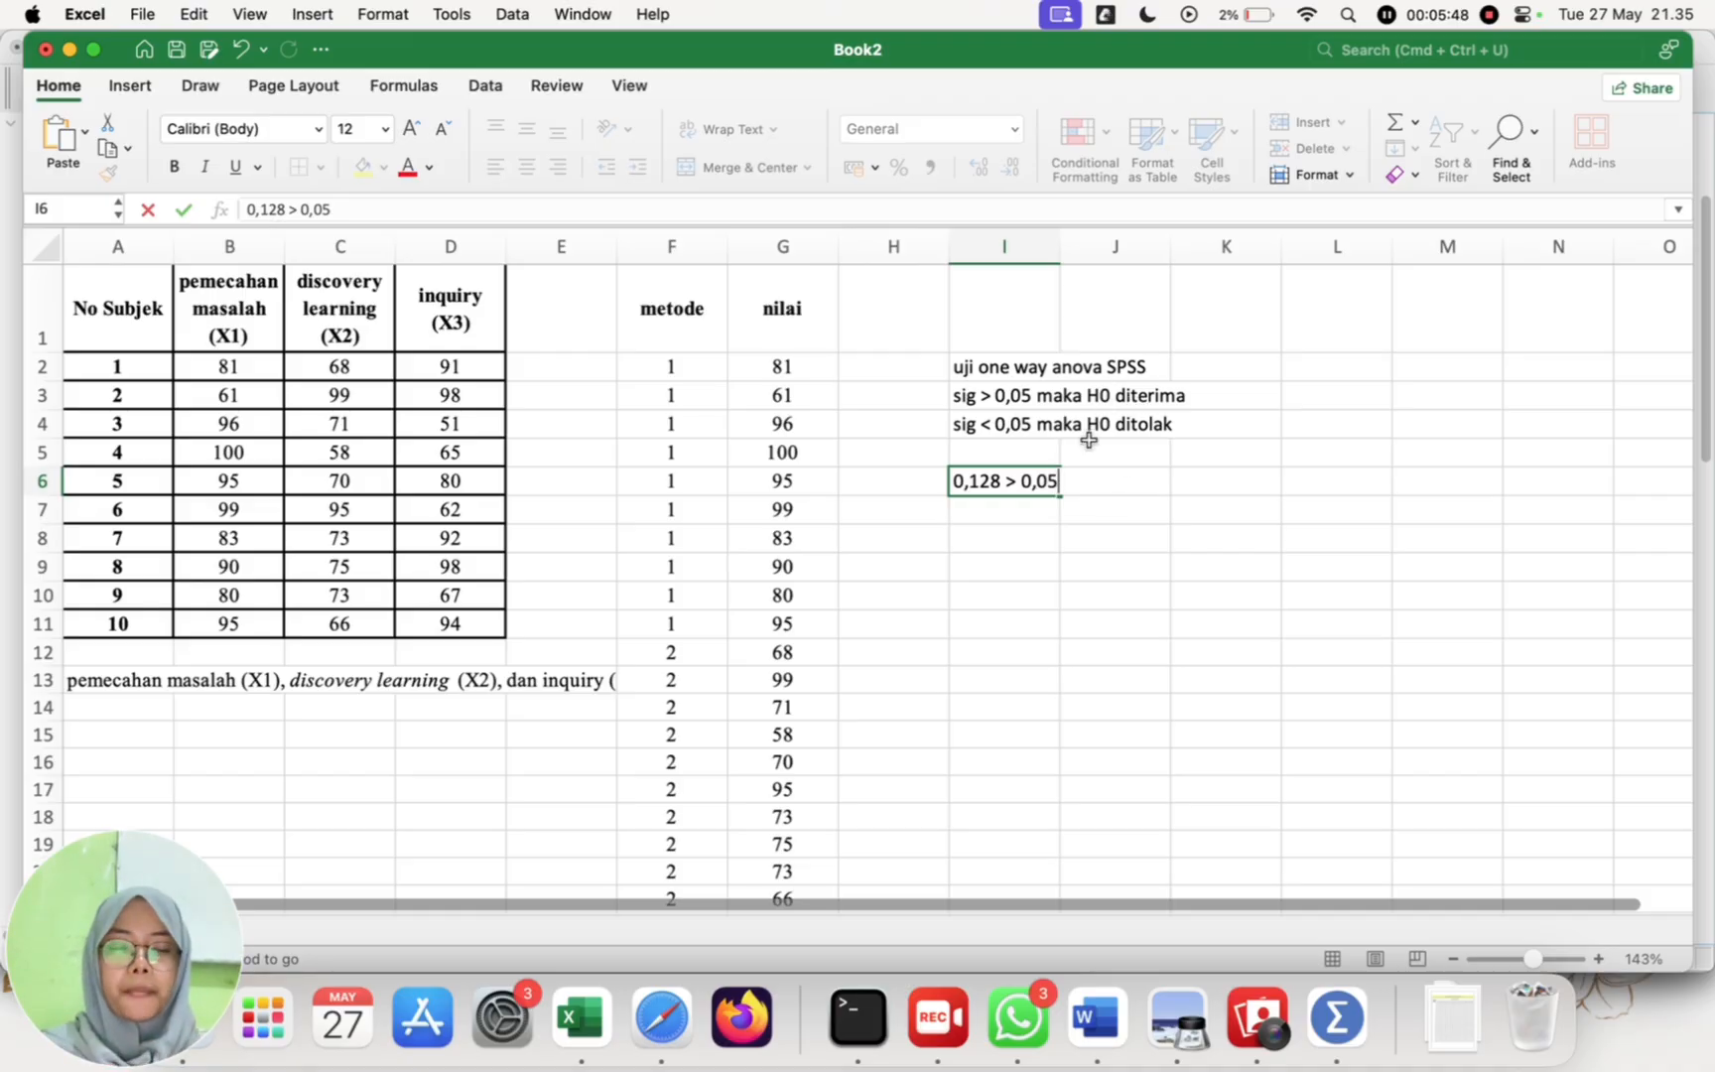
click(1028, 592)
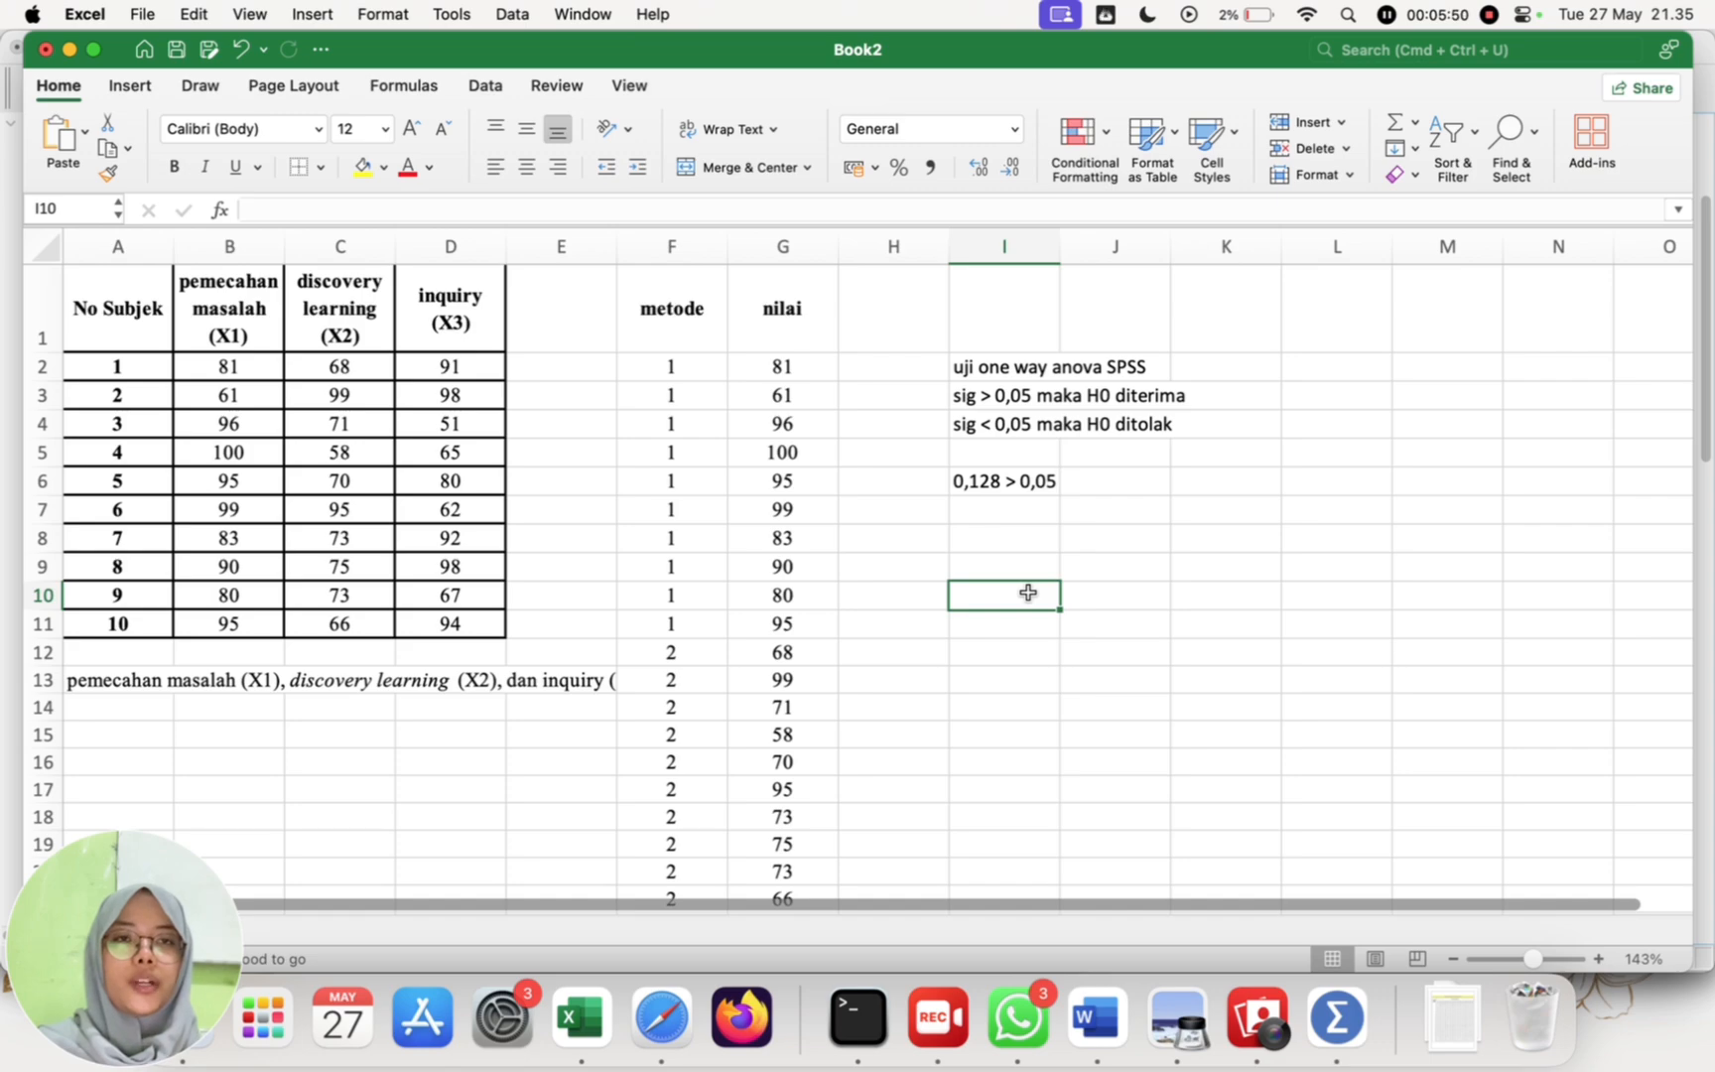